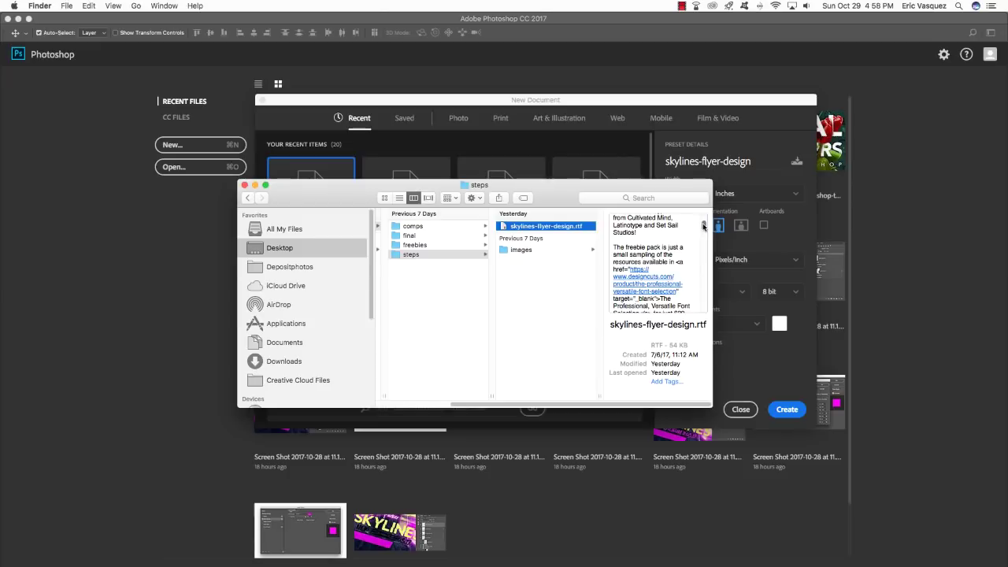
# Close the Finder steps folder window and return to the 5 × 7 inch New Document settings.
pyautogui.scroll(-3, 704, 226)
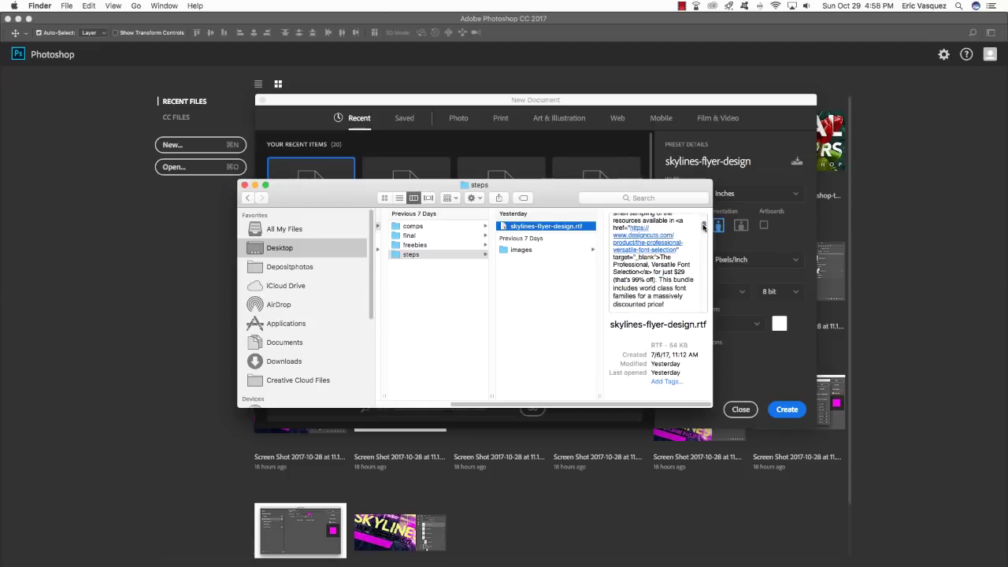
pyautogui.click(245, 185)
pyautogui.click(307, 108)
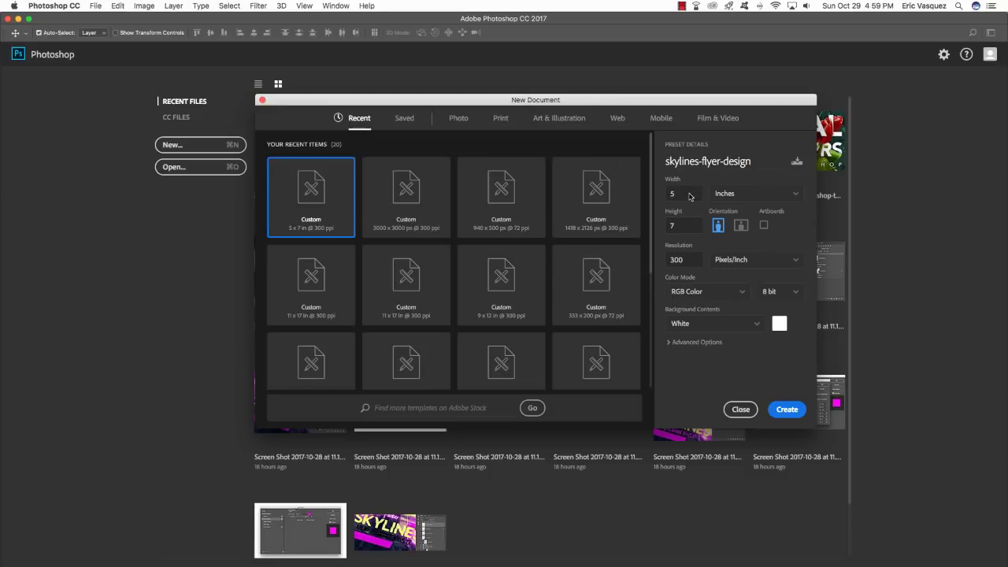
# Create the white 5 × 7 inch, 300 ppi document named skylines-flyer-design.
pyautogui.moveTo(697, 100); pyautogui.dragTo(686, 111)
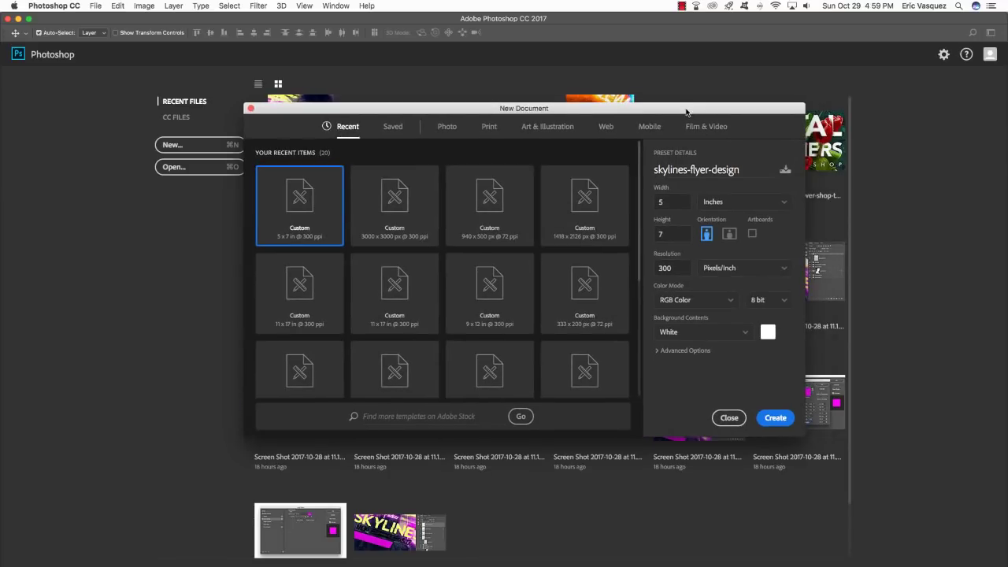
pyautogui.moveTo(753, 177); pyautogui.dragTo(574, 170)
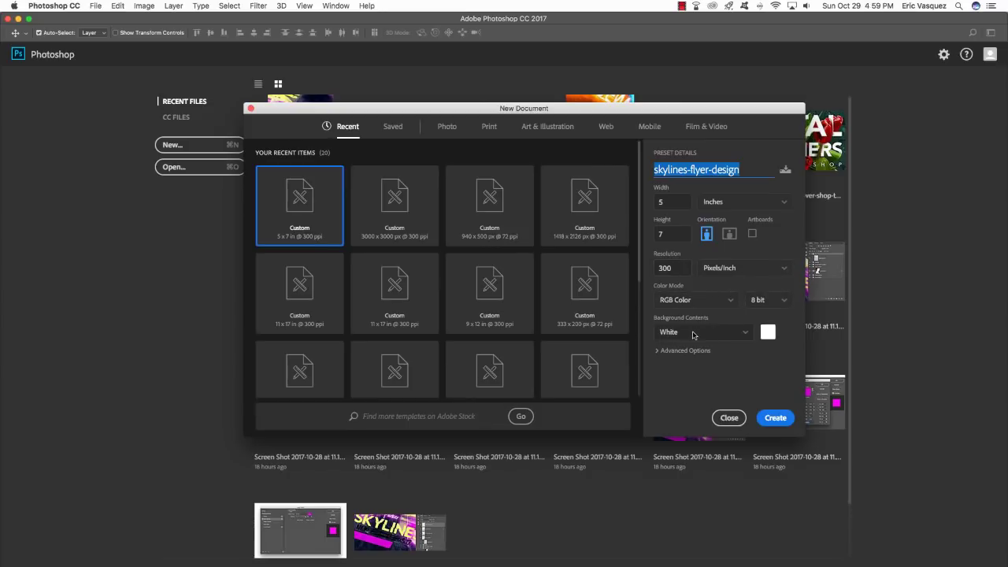
pyautogui.click(778, 418)
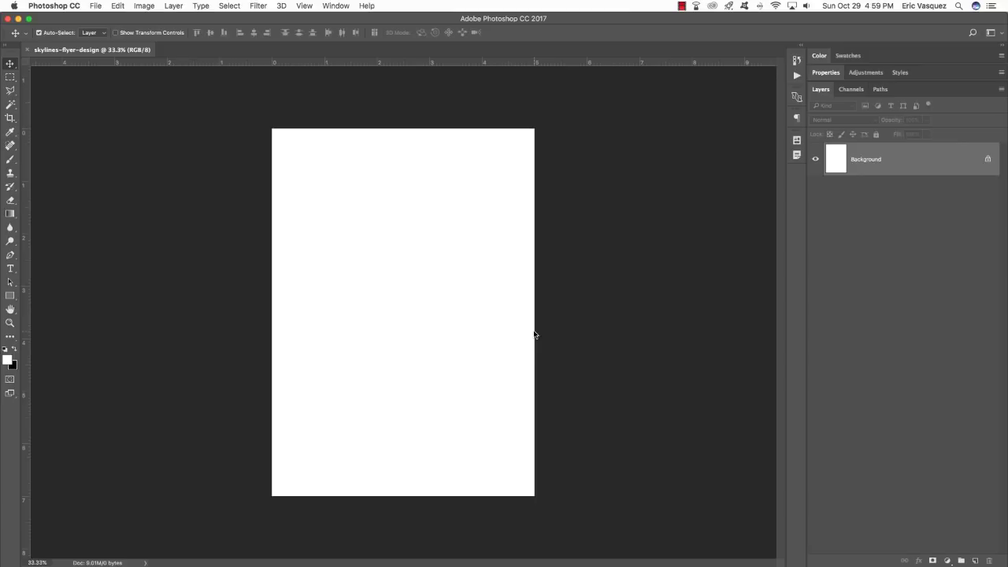
# In Finder, browse the Desktop tutorial folder's steps, images and final subfolders.
pyautogui.press('super+Tab')
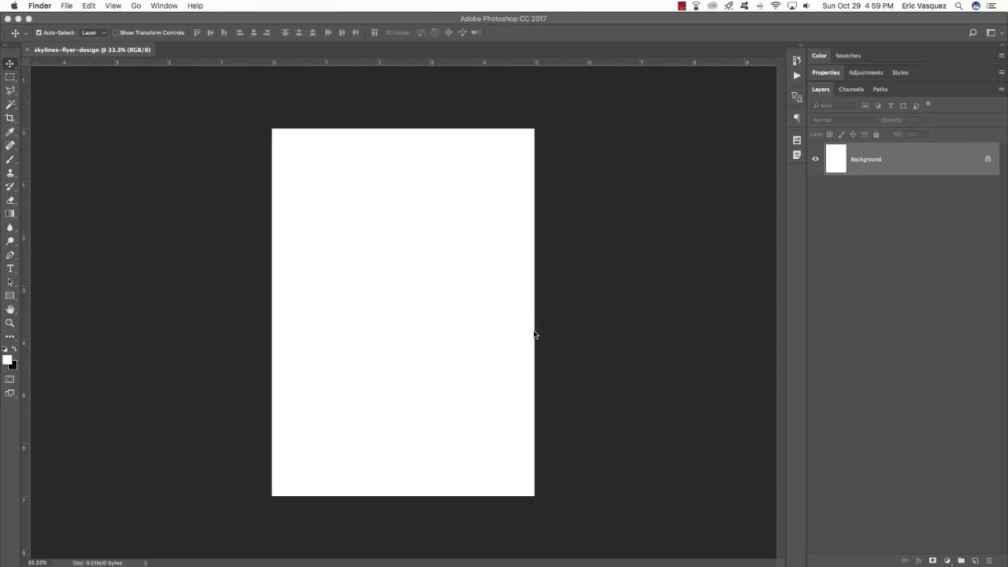
pyautogui.moveTo(764, 556)
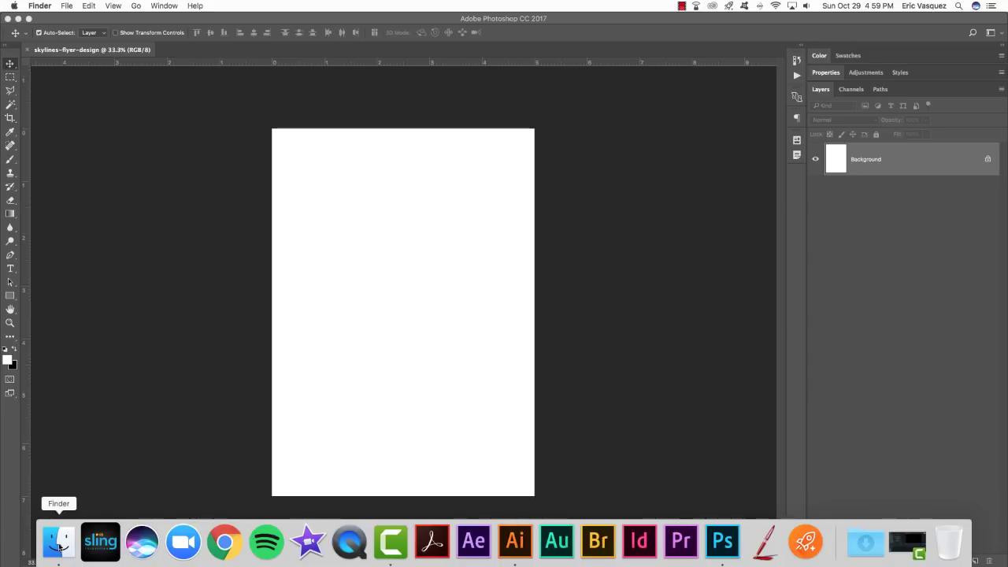
pyautogui.click(58, 541)
pyautogui.click(281, 249)
pyautogui.click(411, 227)
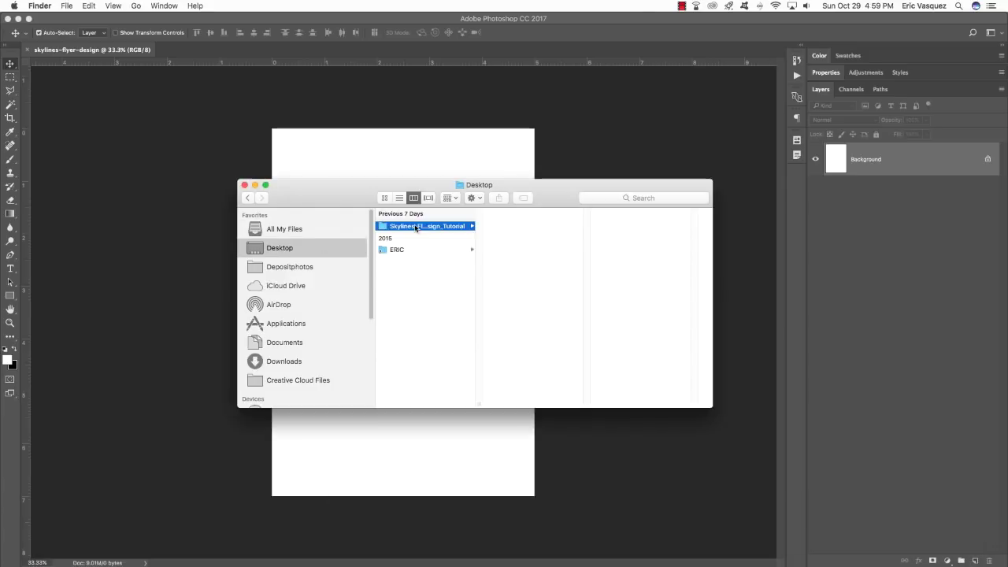
pyautogui.click(542, 253)
pyautogui.click(638, 250)
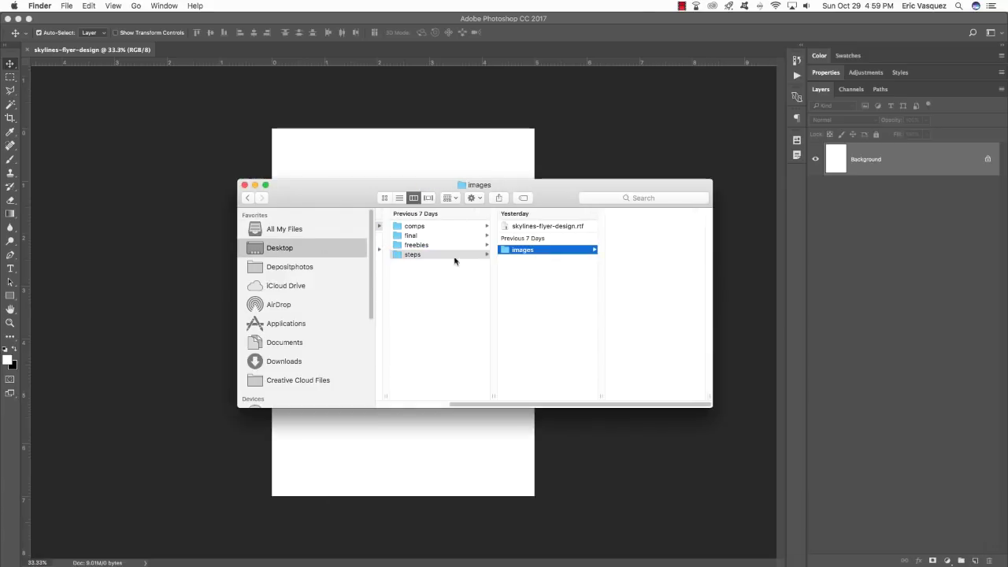
pyautogui.click(411, 236)
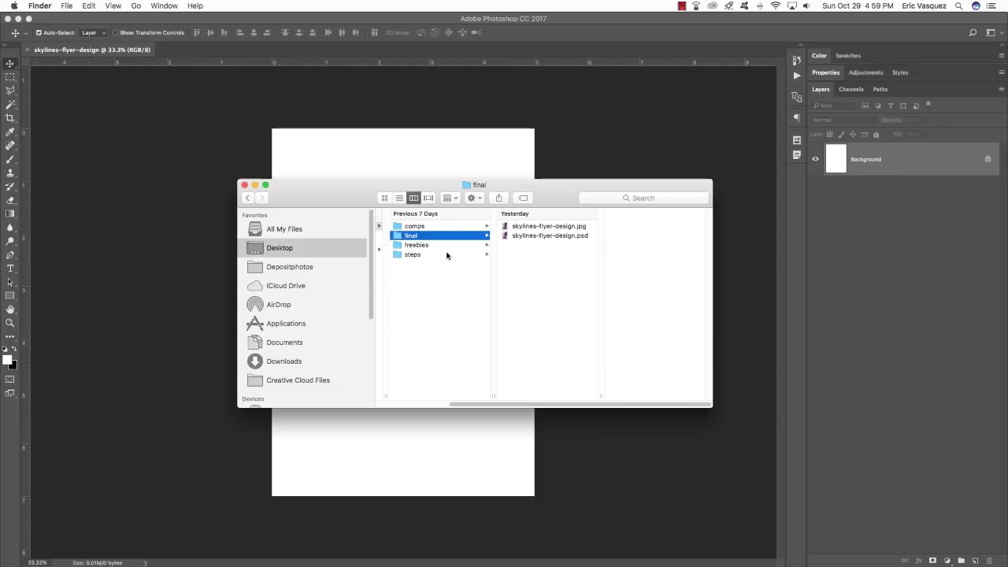
# Find alex-iby-343837.jpg in freebies › Unsplash and open it in Photoshop.
pyautogui.click(416, 245)
pyautogui.click(549, 227)
pyautogui.click(539, 265)
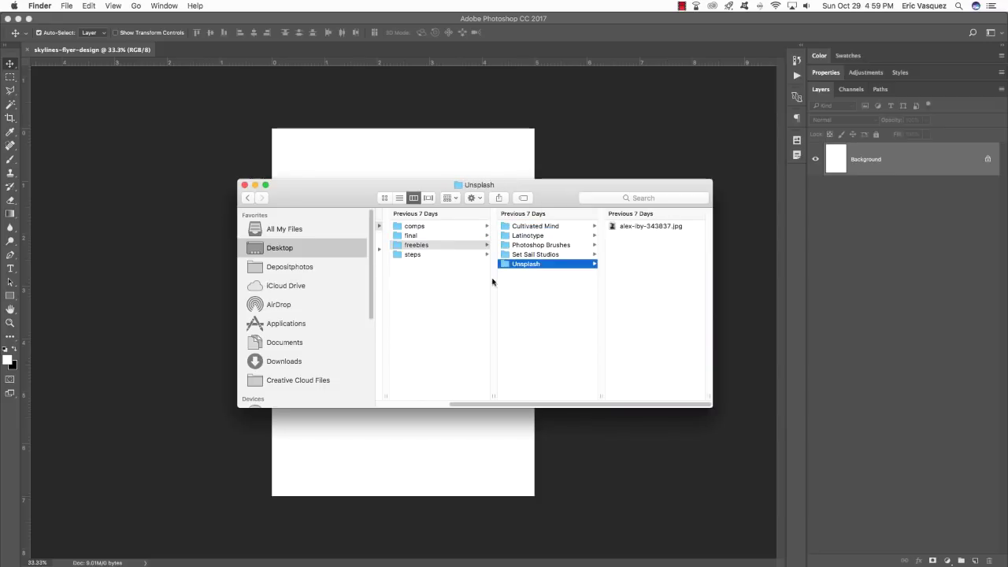
pyautogui.click(556, 255)
pyautogui.click(544, 263)
pyautogui.click(636, 226)
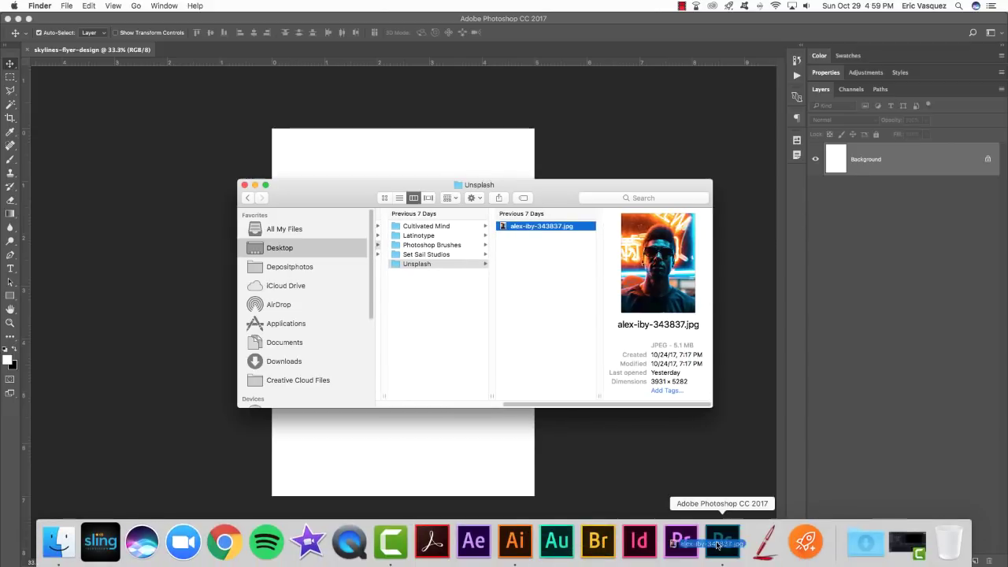
pyautogui.click(724, 541)
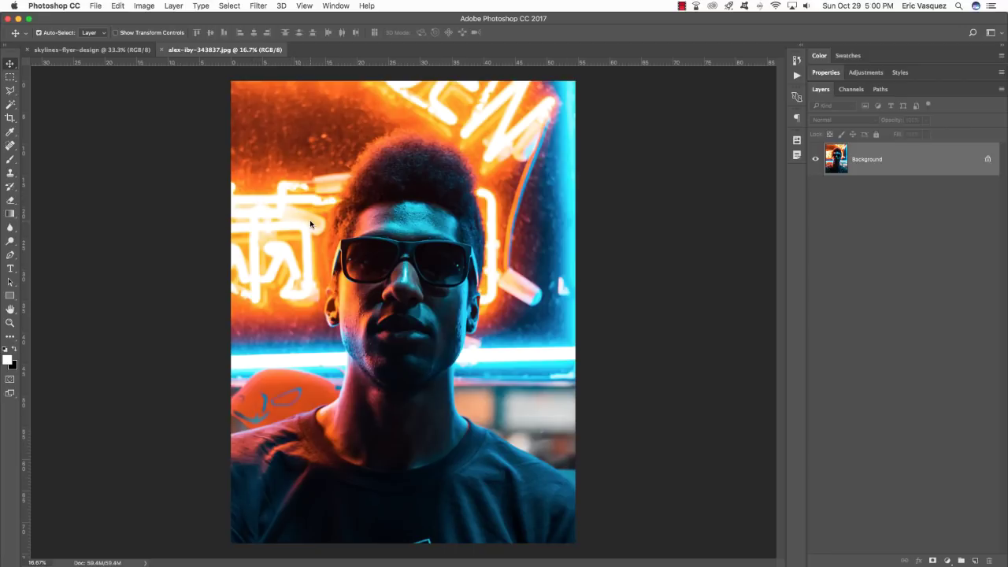
# Drag the alex-iby-343837.jpg photo into the flyer as Layer 1 and move it up to frame the face.
pyautogui.moveTo(242, 52); pyautogui.dragTo(559, 221)
pyautogui.moveTo(667, 322); pyautogui.dragTo(378, 231)
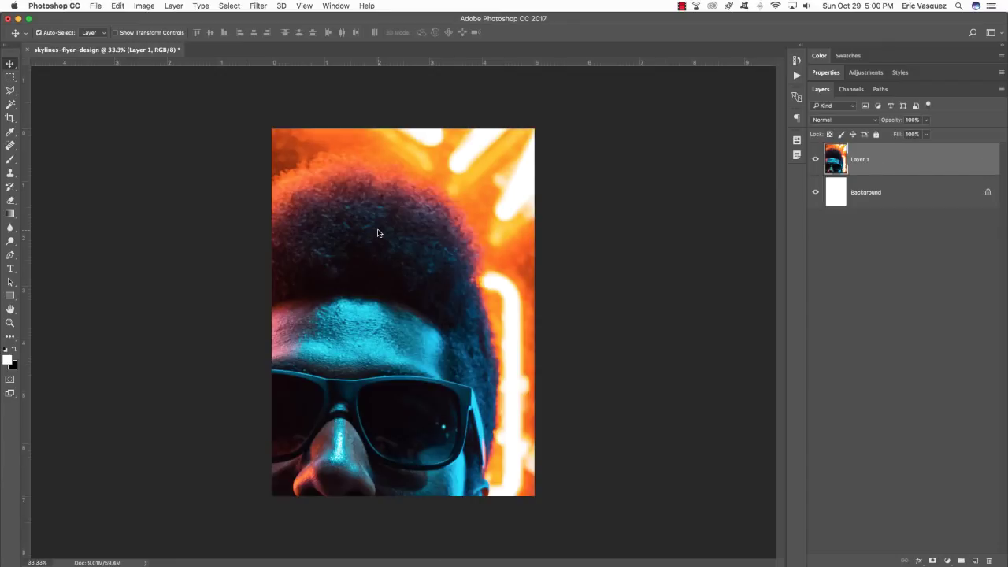
pyautogui.moveTo(420, 308); pyautogui.dragTo(472, 249)
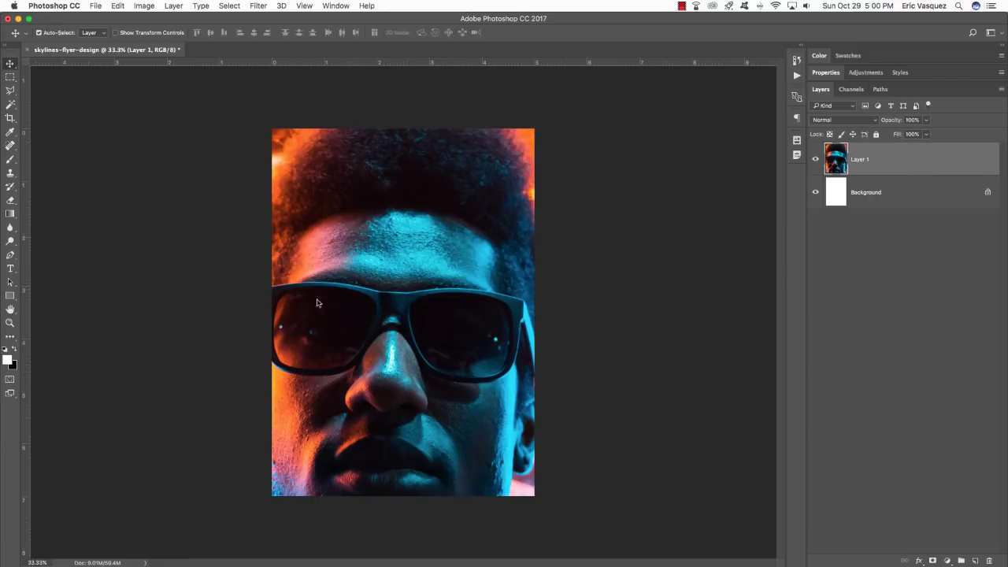
pyautogui.moveTo(394, 434); pyautogui.dragTo(396, 338)
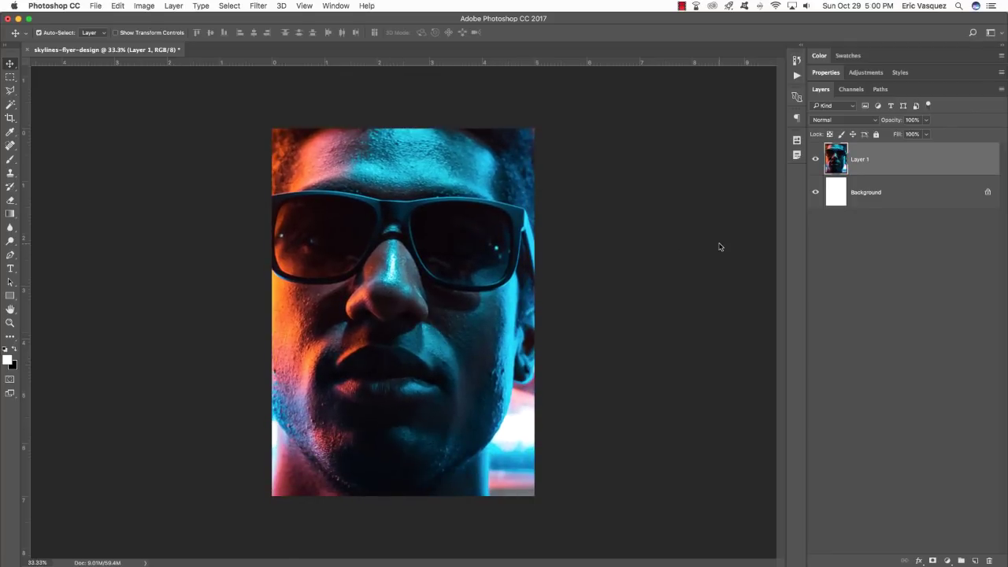
# Convert Layer 1 to a Smart Object from its layer context menu.
pyautogui.rightClick(912, 160)
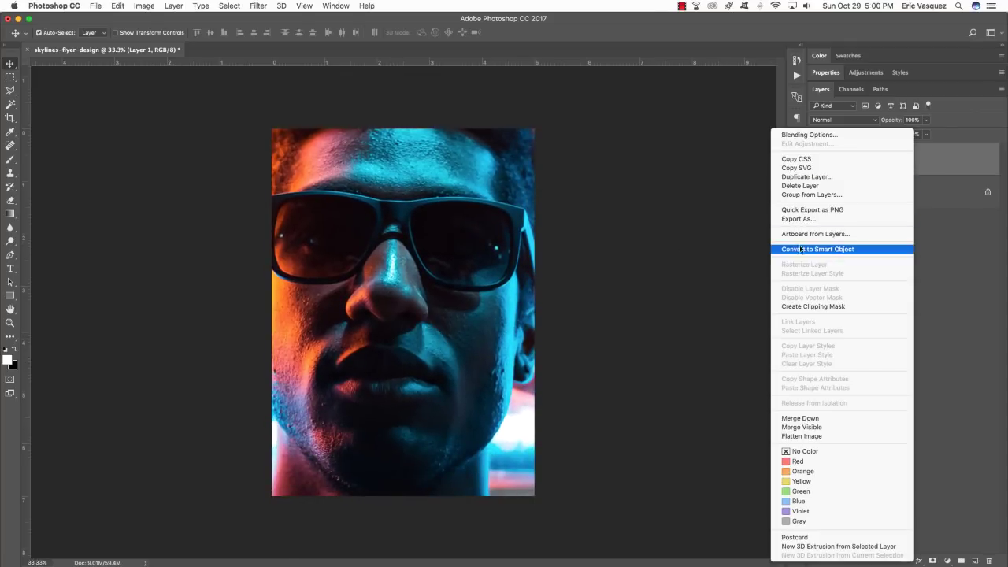
pyautogui.click(878, 252)
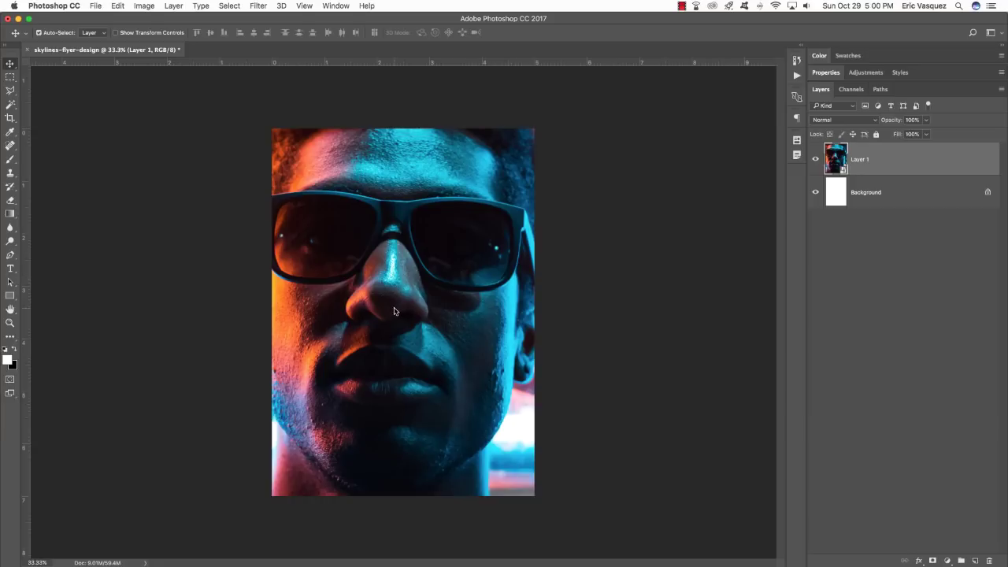
# Apply Unsharp Mask to Layer 1 with Amount 84%, Radius 4.8 px, Threshold 0.
pyautogui.click(257, 6)
pyautogui.moveTo(302, 191)
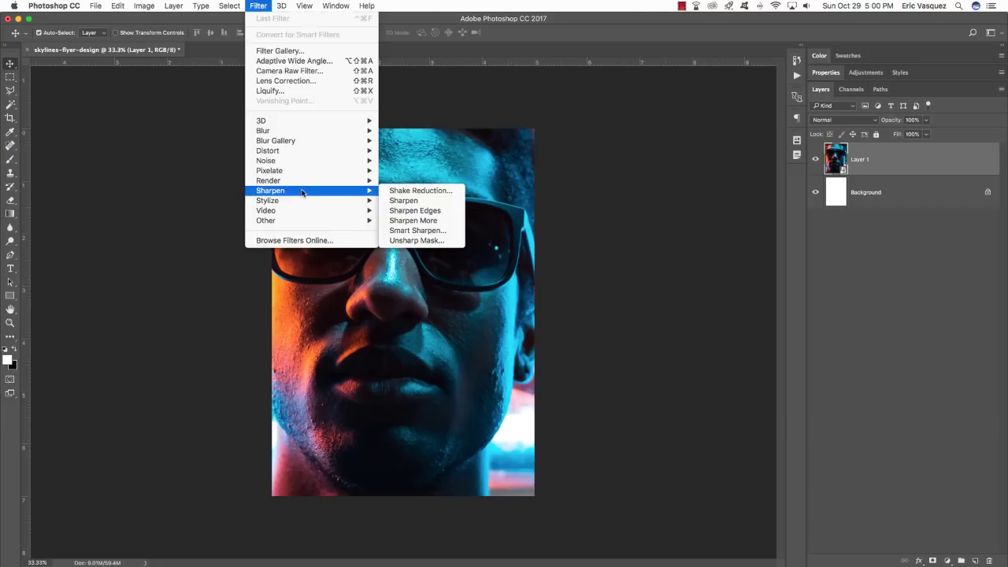
pyautogui.click(418, 240)
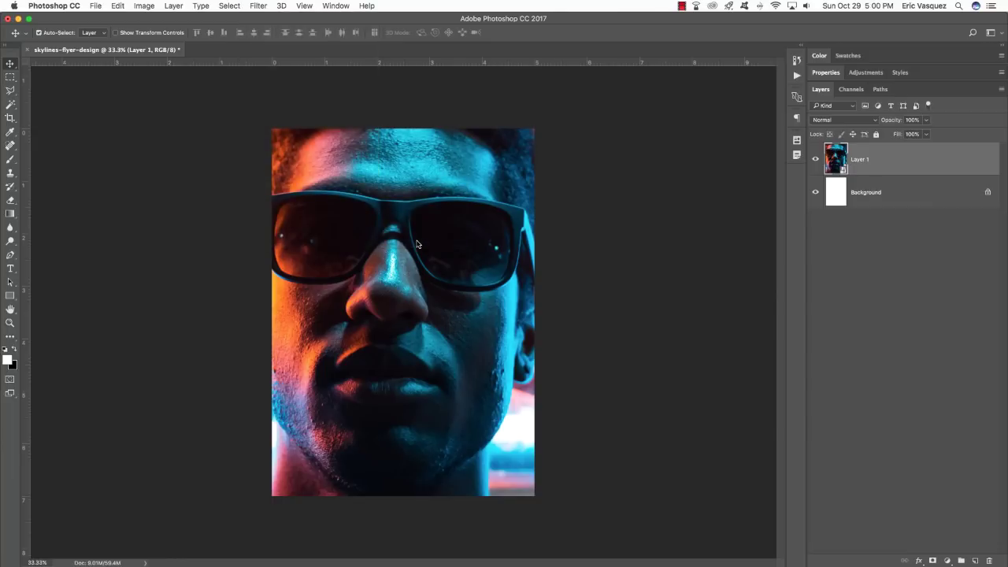
pyautogui.moveTo(458, 154); pyautogui.dragTo(467, 134)
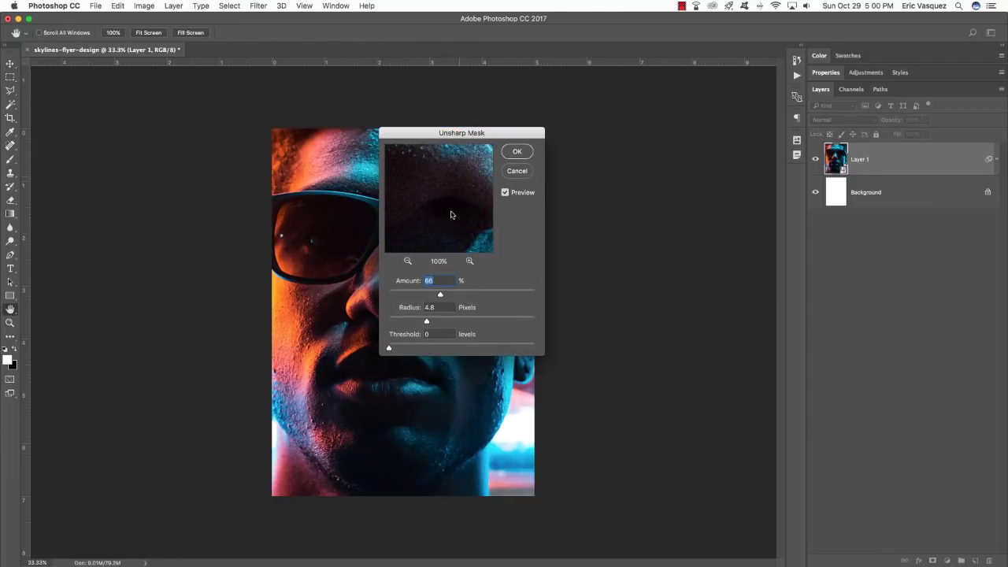
pyautogui.click(408, 262)
pyautogui.click(407, 262)
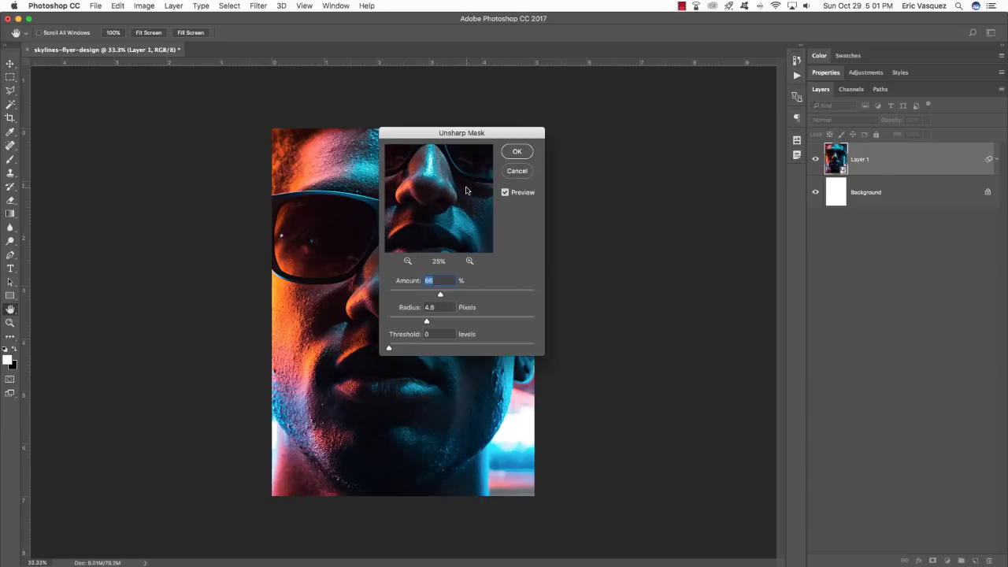
pyautogui.moveTo(466, 190); pyautogui.dragTo(479, 249)
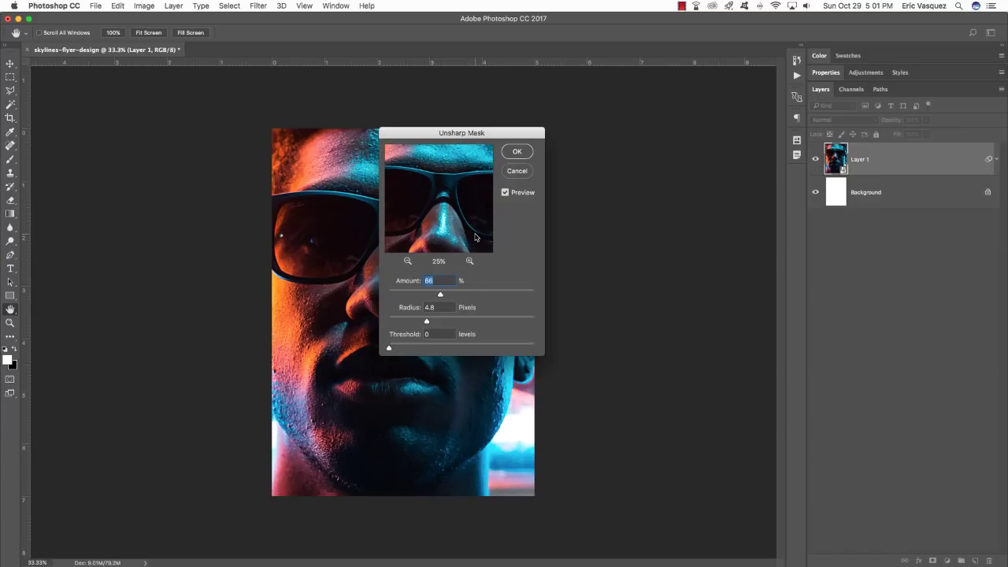
pyautogui.moveTo(475, 237); pyautogui.dragTo(455, 173)
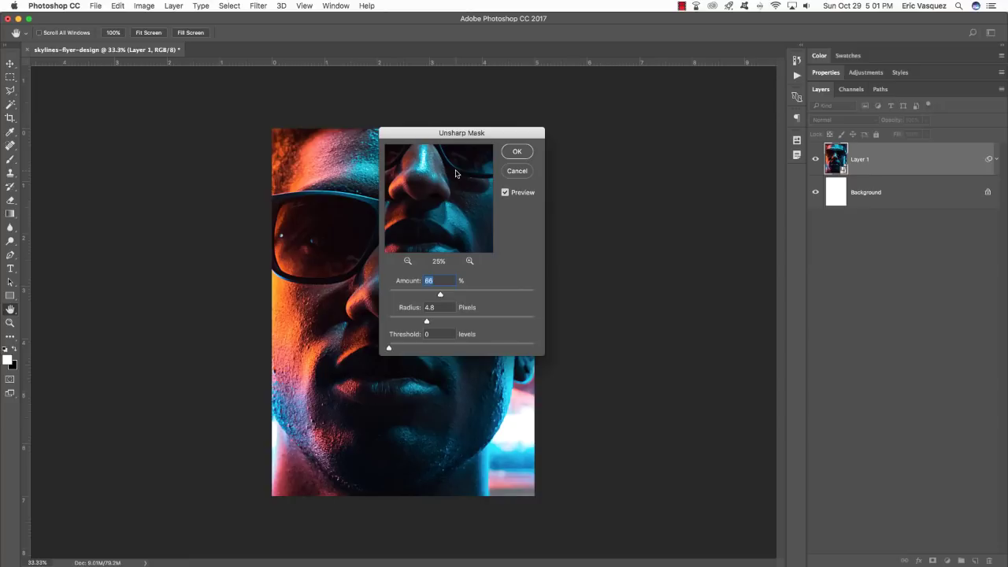
pyautogui.moveTo(440, 294); pyautogui.dragTo(454, 294)
pyautogui.click(518, 152)
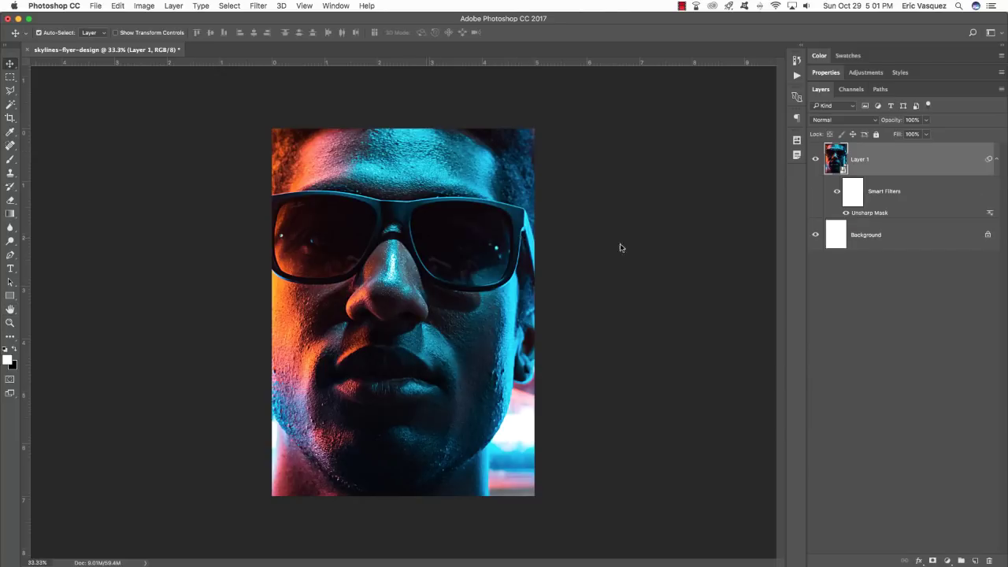
# Rename Layer 1 to alex-iby-343837.jpg and collapse its smart filters.
pyautogui.doubleClick(859, 159)
pyautogui.press('super+v')
pyautogui.press('Return')
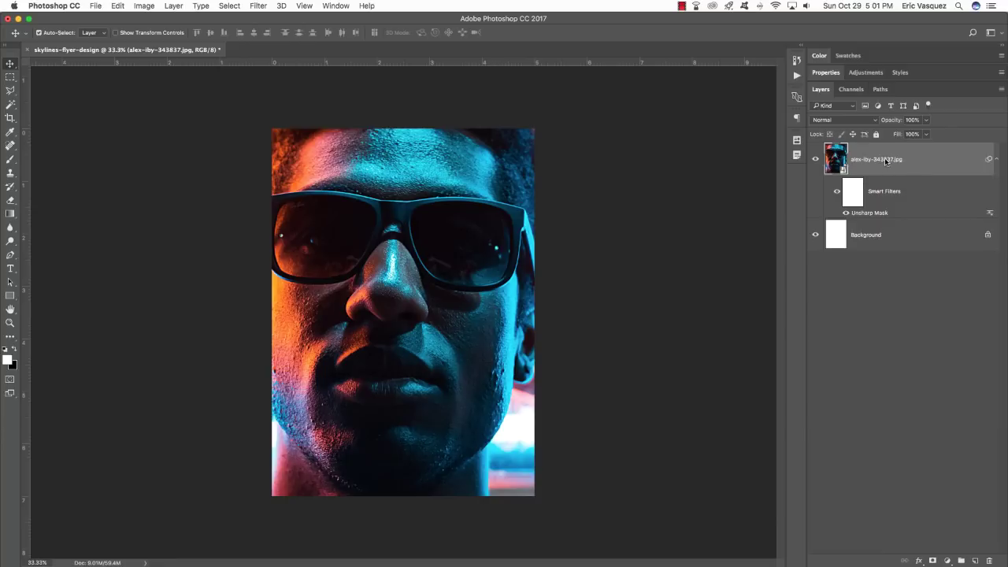
pyautogui.click(996, 159)
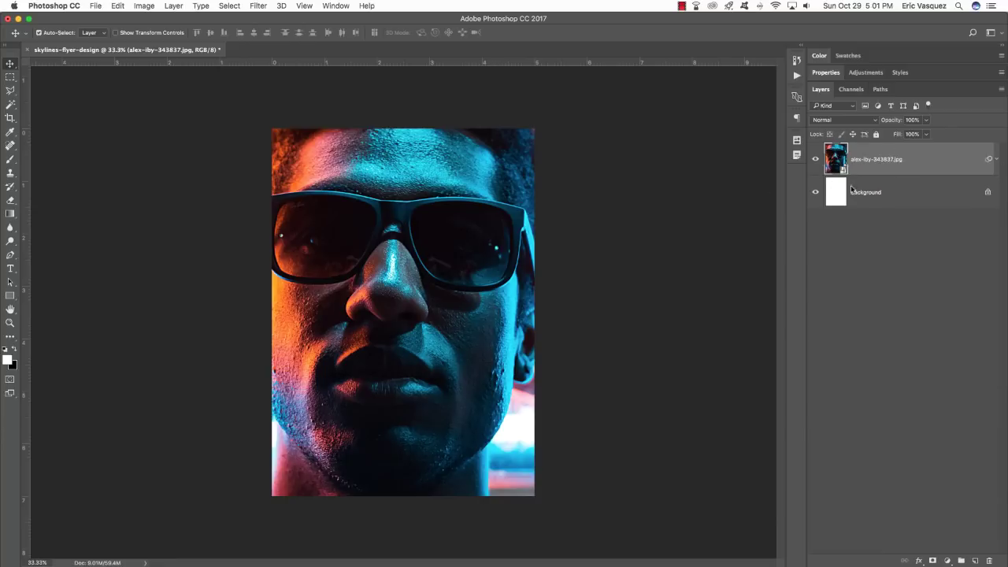
# Delete the white Background layer and enter Free Transform on the portrait.
pyautogui.click(898, 191)
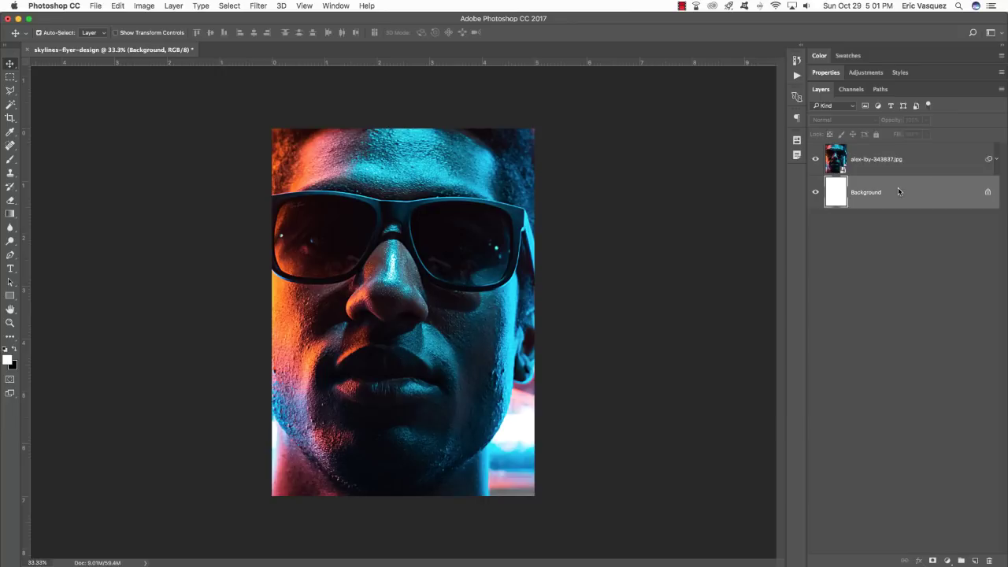
pyautogui.press('Delete')
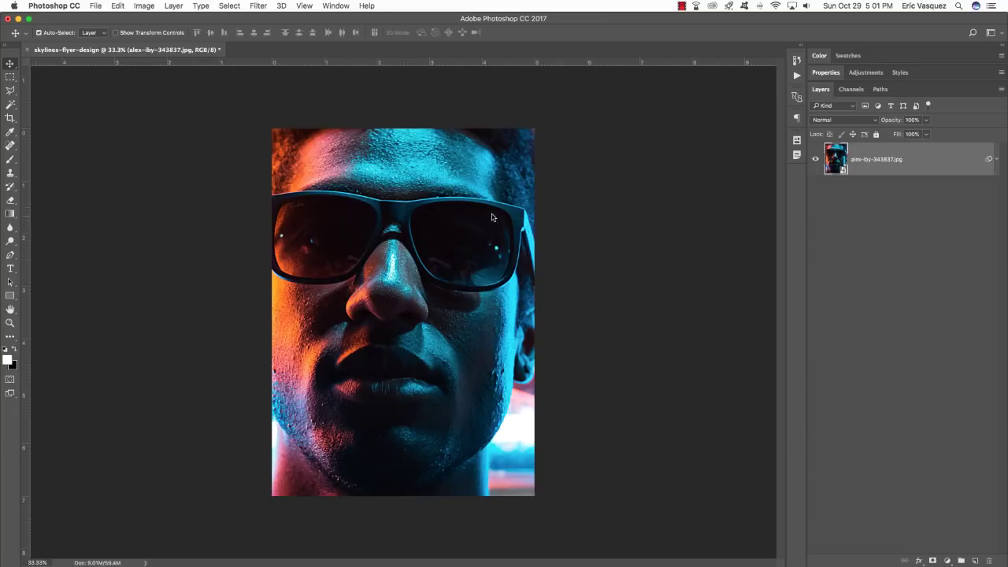
pyautogui.press('super+t')
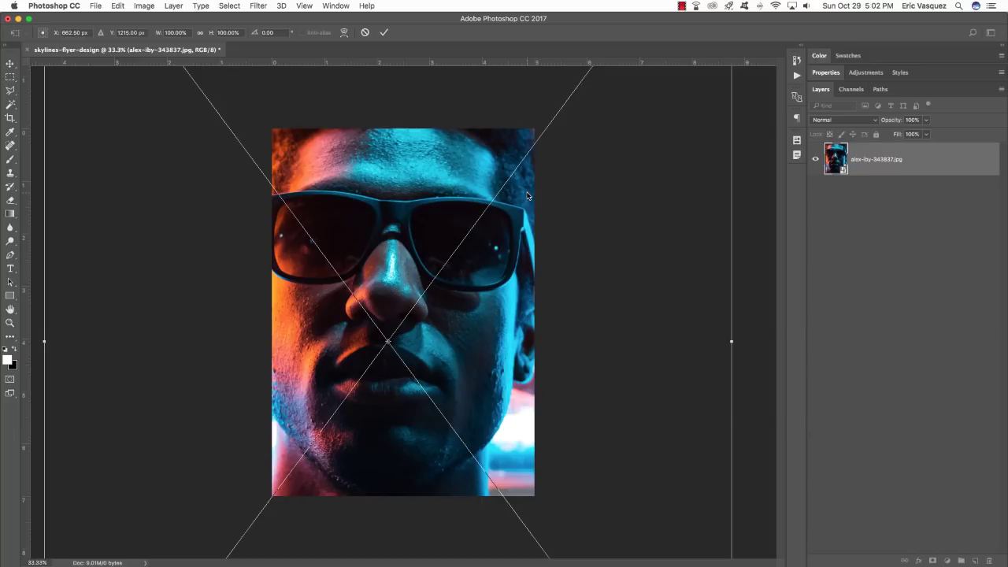
# Scale the portrait to about 52–56% and tilt it about 14°, then commit.
pyautogui.press('super+0')
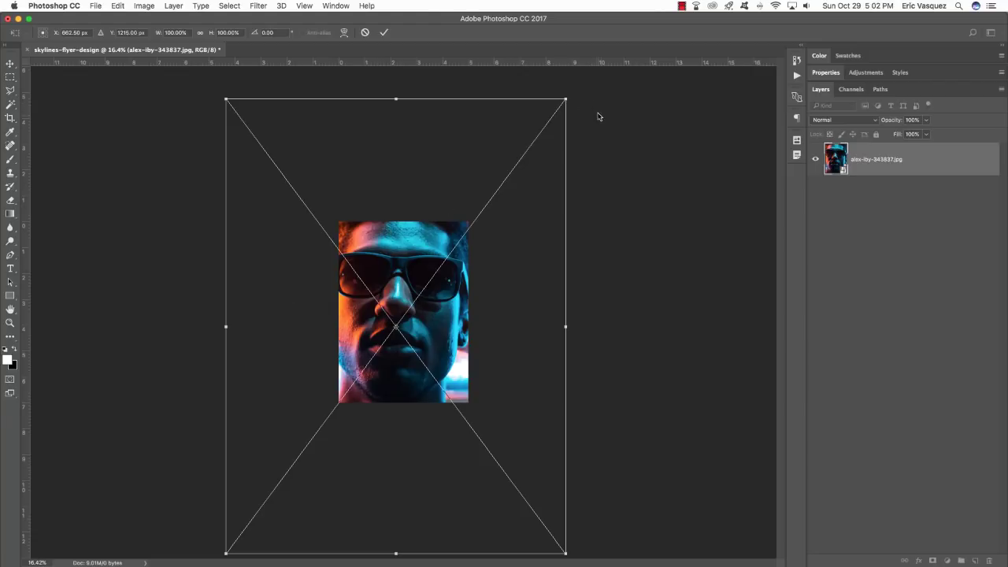
pyautogui.moveTo(567, 100); pyautogui.dragTo(527, 169)
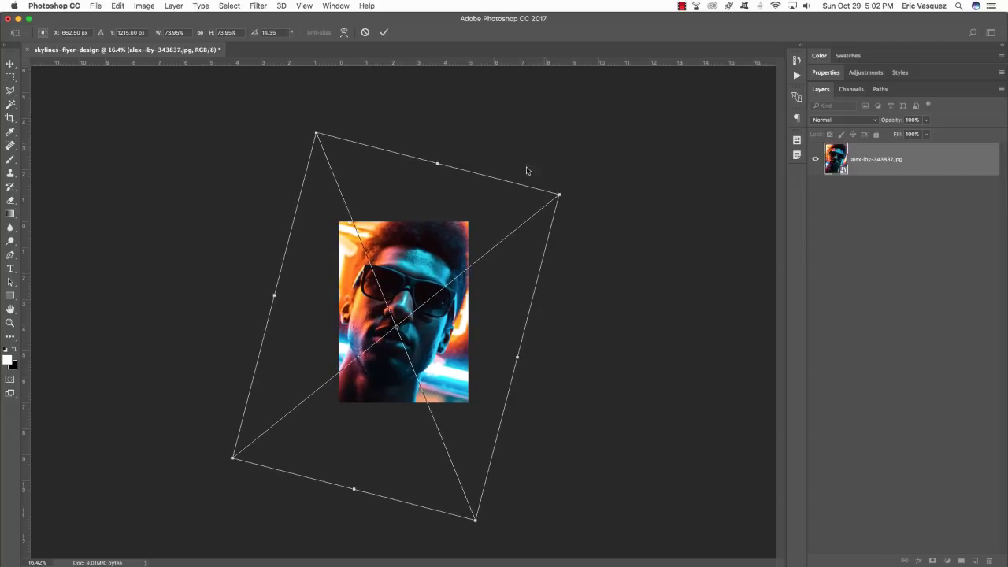
pyautogui.moveTo(442, 239); pyautogui.dragTo(447, 234)
pyautogui.moveTo(567, 189); pyautogui.dragTo(504, 216)
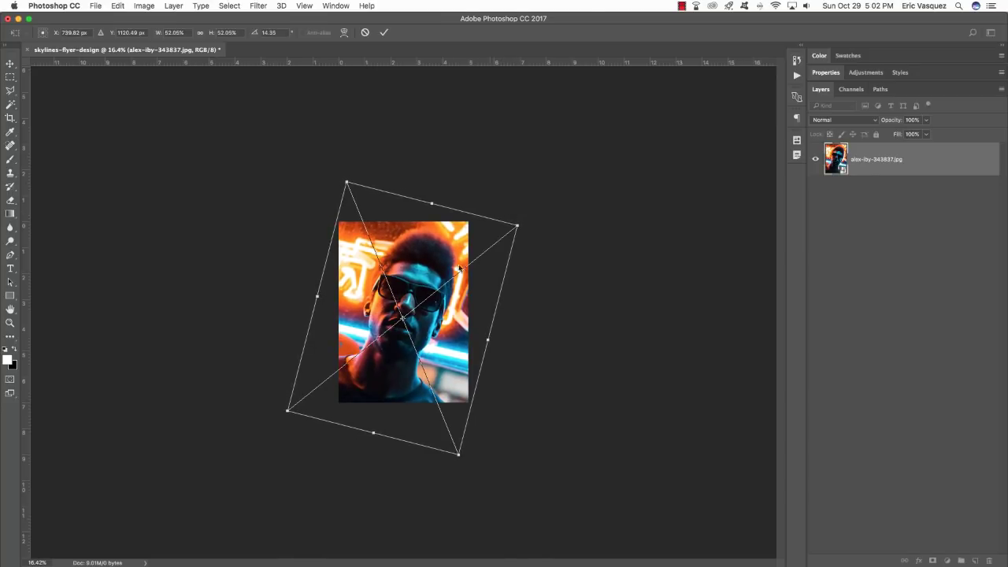
pyautogui.moveTo(450, 272); pyautogui.dragTo(463, 260)
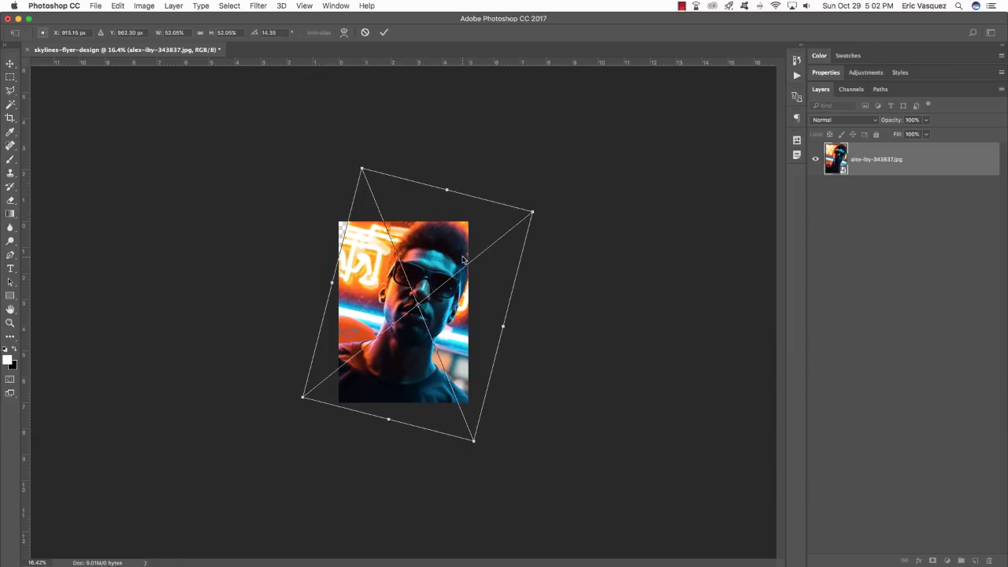
pyautogui.press('Return')
# Transform again to enlarge the portrait slightly, covering the empty corner, and commit.
pyautogui.press('super+plus')
pyautogui.press('super+plus')
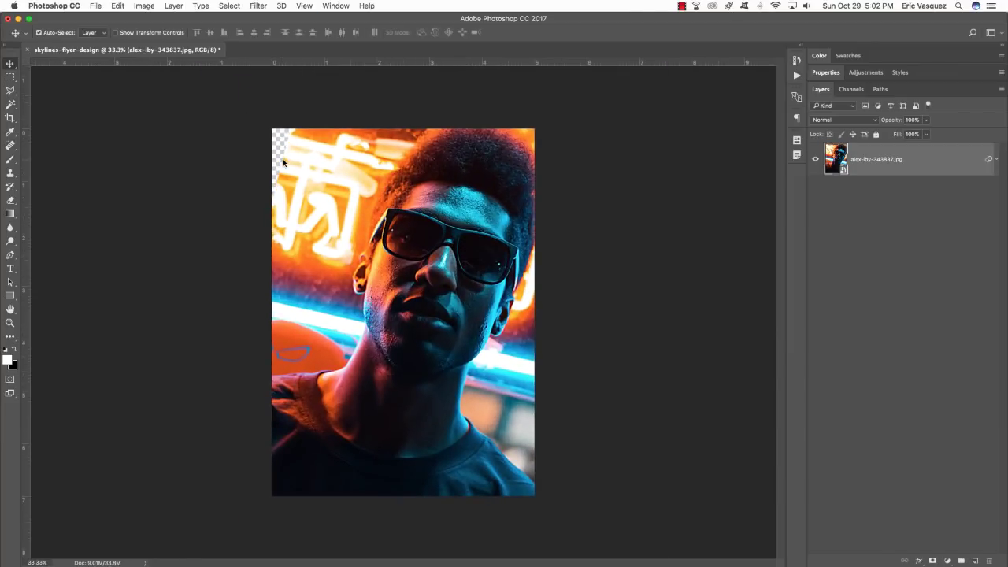
pyautogui.press('super+t')
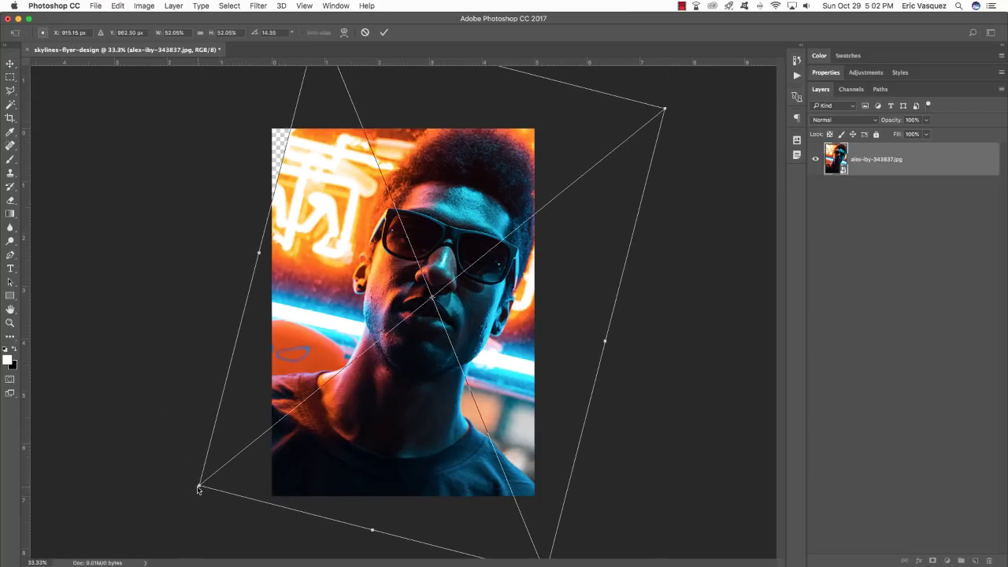
pyautogui.moveTo(199, 489); pyautogui.dragTo(181, 500)
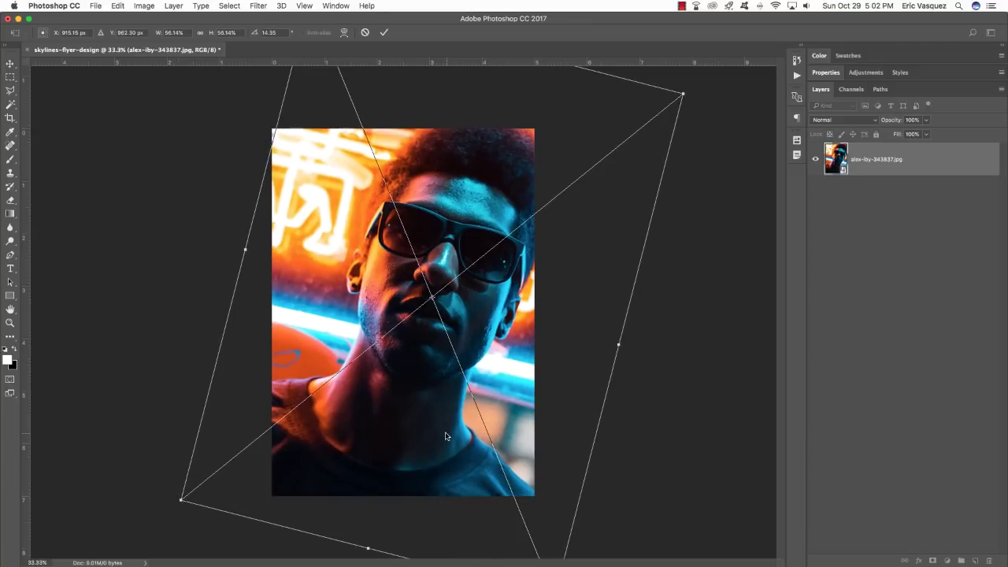
pyautogui.moveTo(445, 436); pyautogui.dragTo(442, 435)
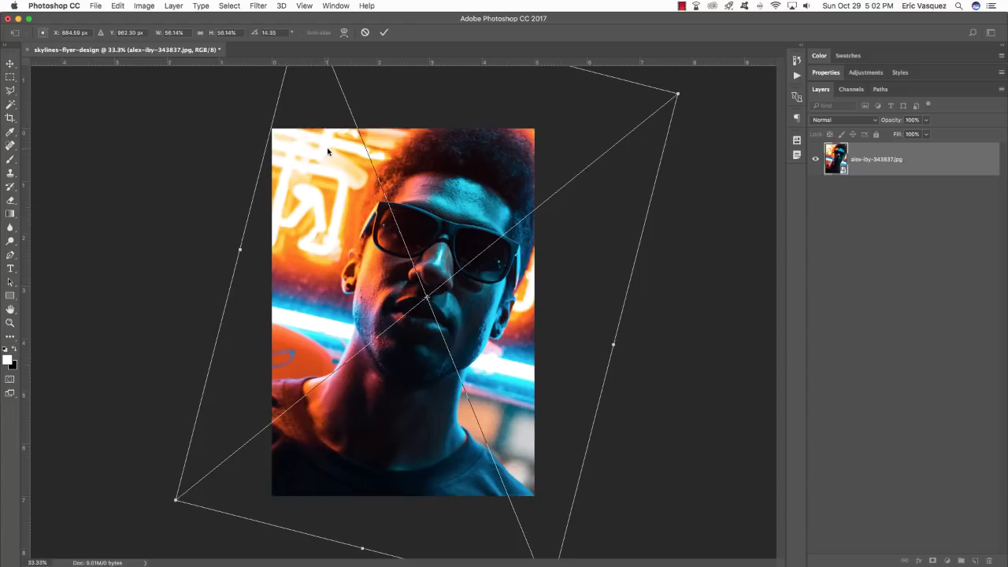
pyautogui.press('Return')
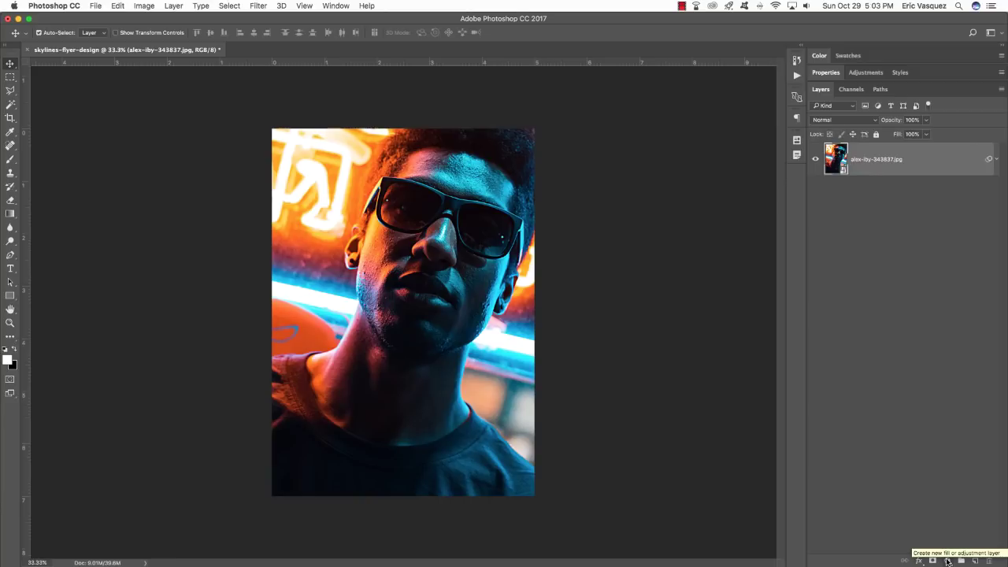
# Add a Black & White adjustment layer clipped to the portrait, then toggle it to compare.
pyautogui.click(948, 561)
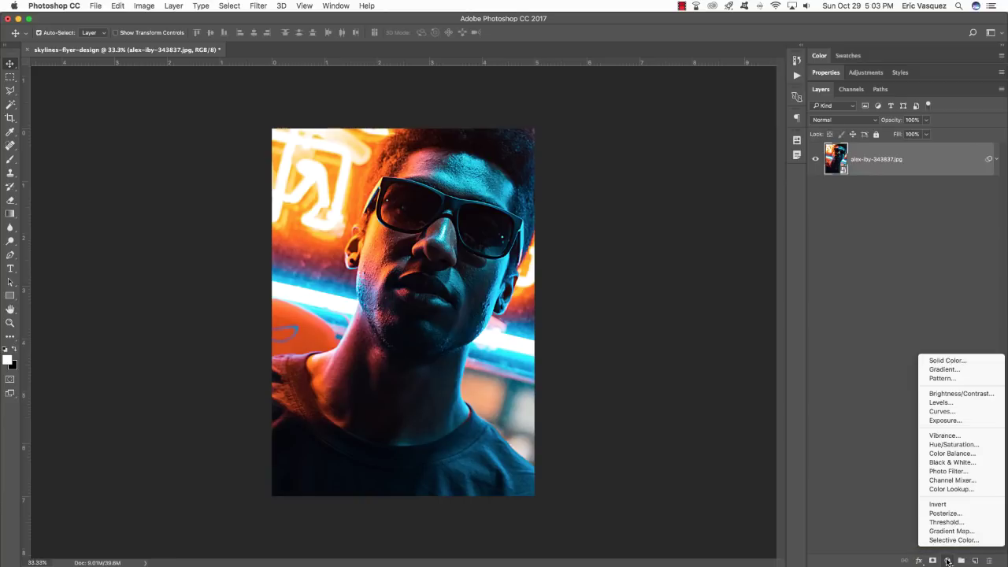
pyautogui.click(951, 462)
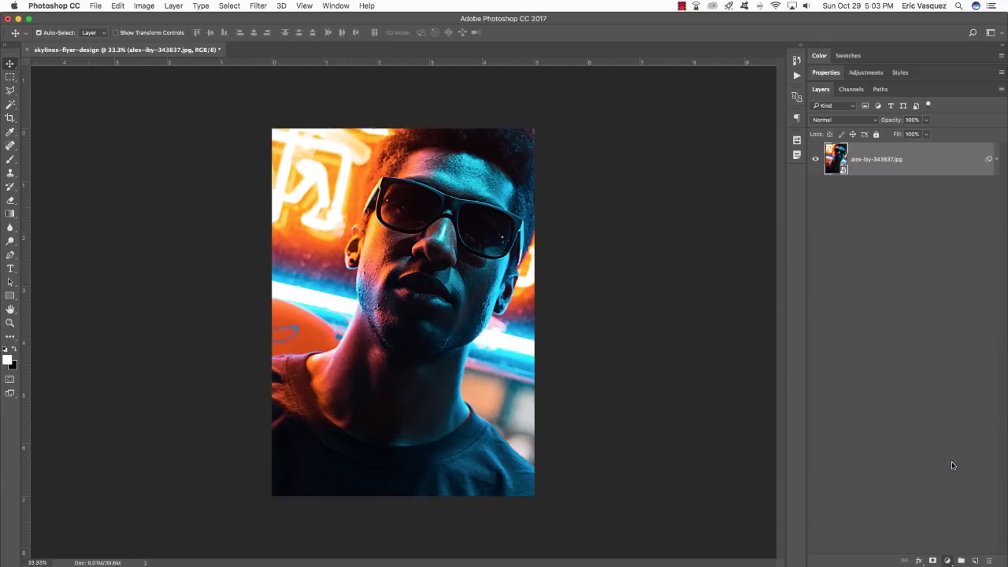
pyautogui.moveTo(457, 215); pyautogui.dragTo(389, 236)
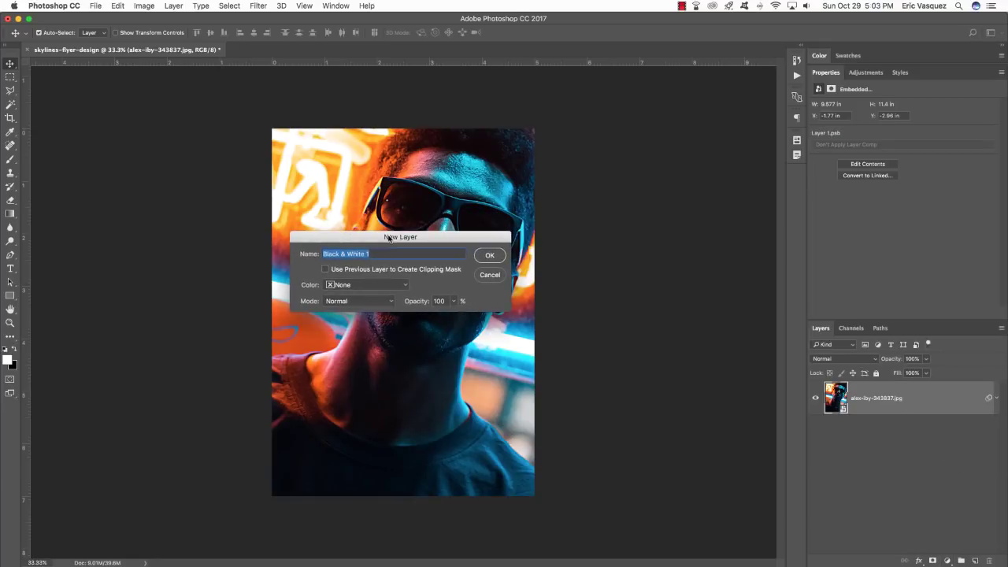
pyautogui.click(324, 269)
pyautogui.click(490, 256)
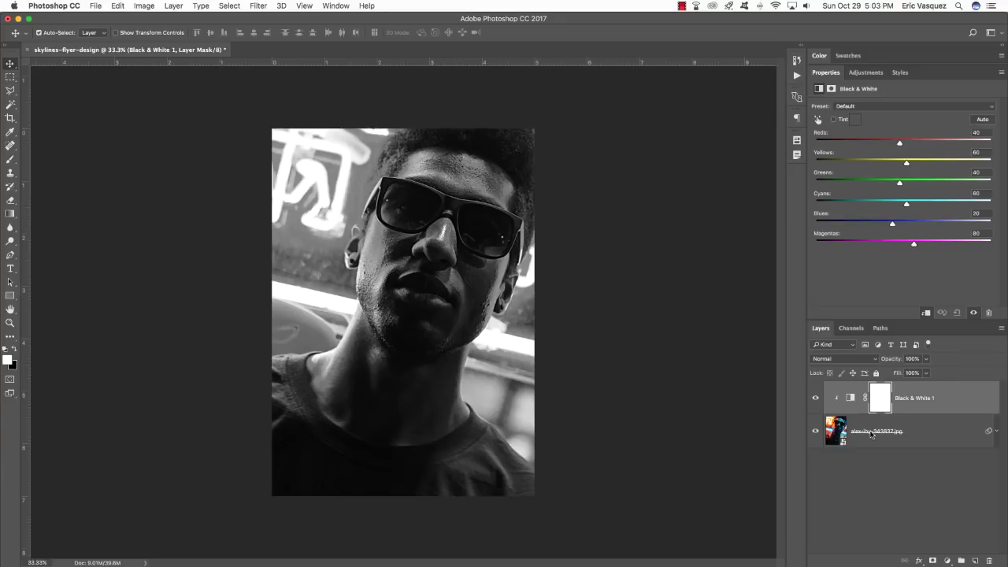
pyautogui.click(816, 398)
# Re-enable the Black & White layer and duplicate it, keeping the copy on top.
pyautogui.click(816, 399)
pyautogui.press('super+j')
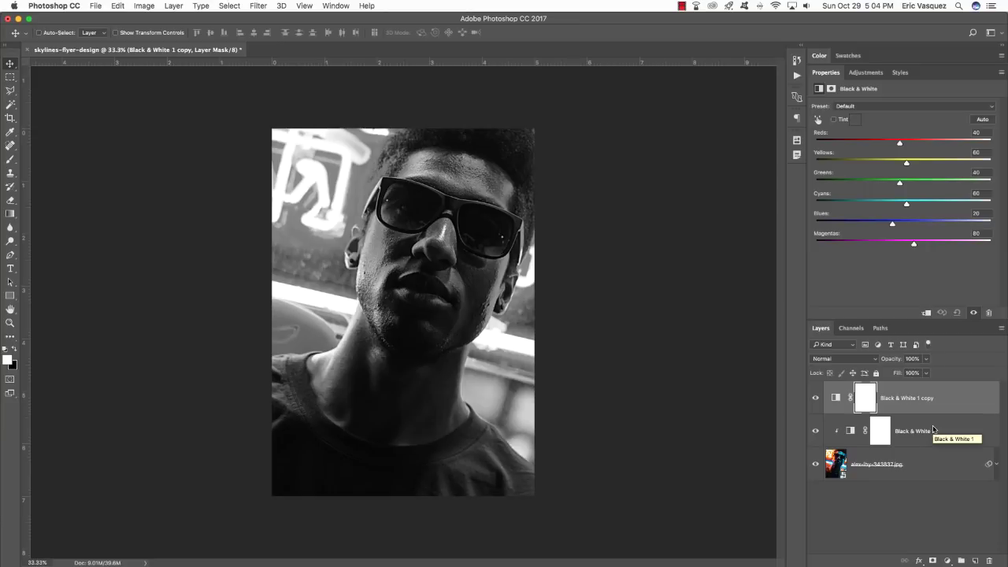
pyautogui.press('super+bracketleft')
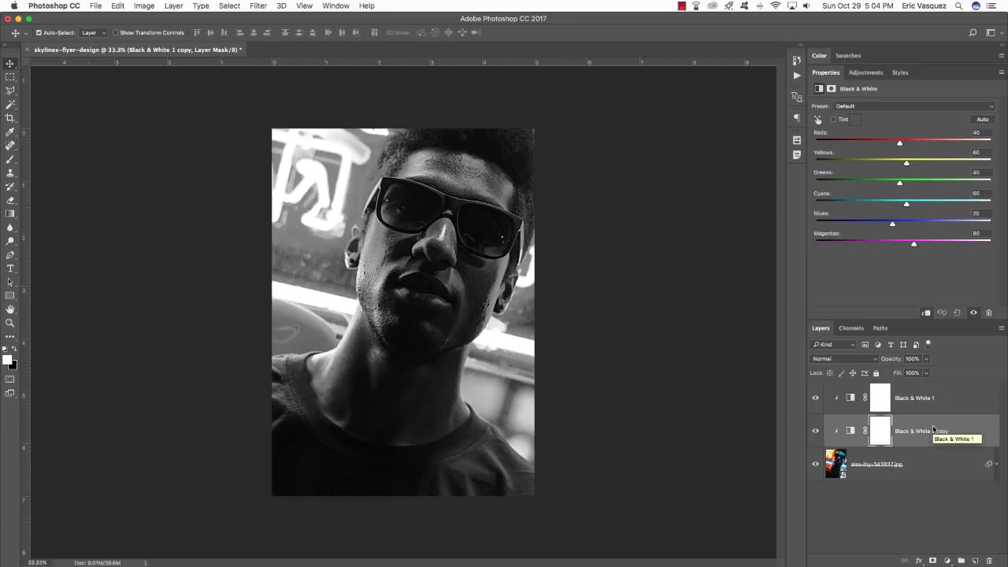
pyautogui.press('super+bracketright')
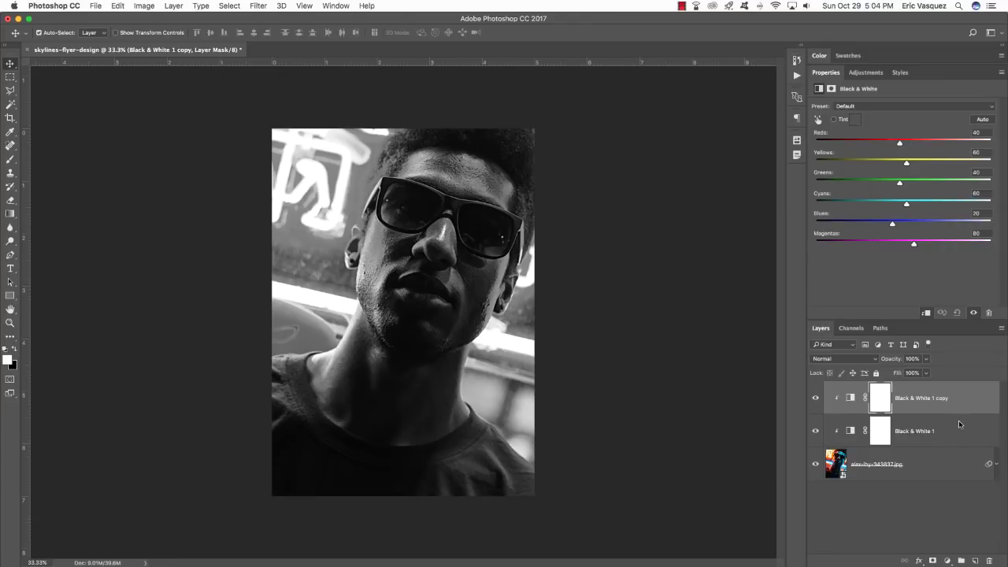
# Set the copy to Soft Light at 50% opacity, compare it, then select all three layers.
pyautogui.click(836, 359)
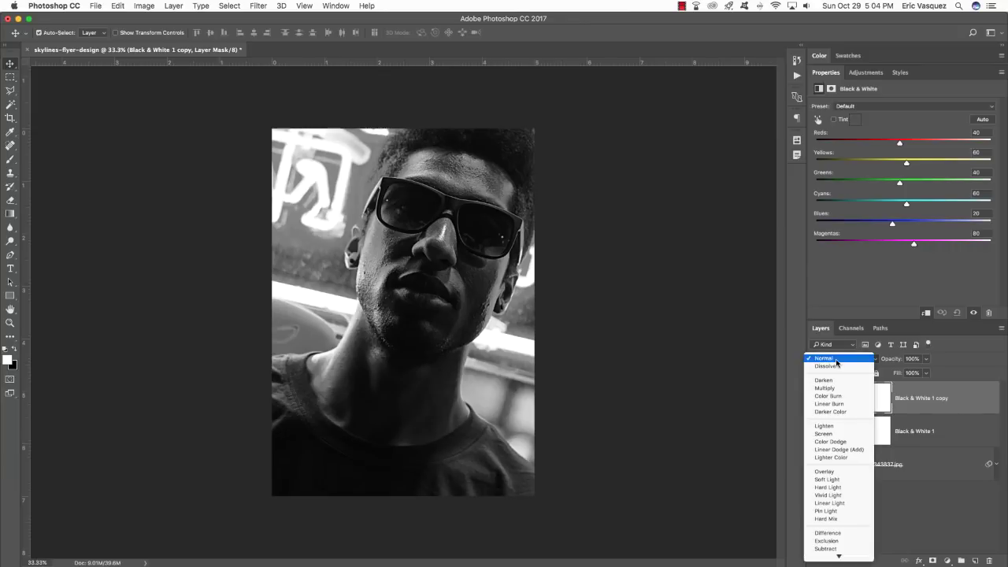
pyautogui.click(827, 479)
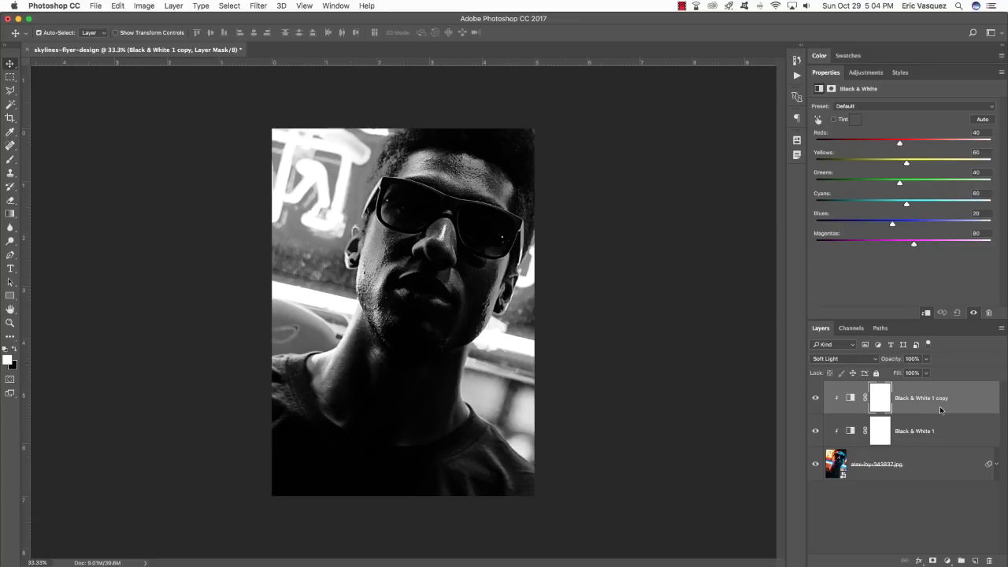
pyautogui.press('5')
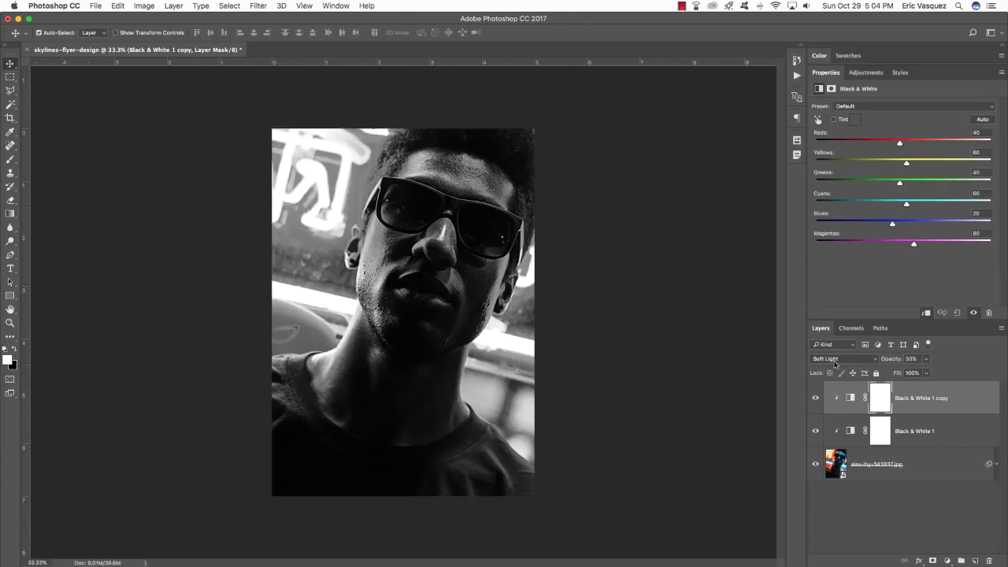
pyautogui.click(815, 400)
pyautogui.click(816, 398)
pyautogui.click(816, 398)
pyautogui.click(816, 398)
pyautogui.click(816, 398)
pyautogui.click(816, 398)
pyautogui.click(816, 398)
pyautogui.keyDown('shift'); pyautogui.click(952, 471); pyautogui.keyUp('shift')
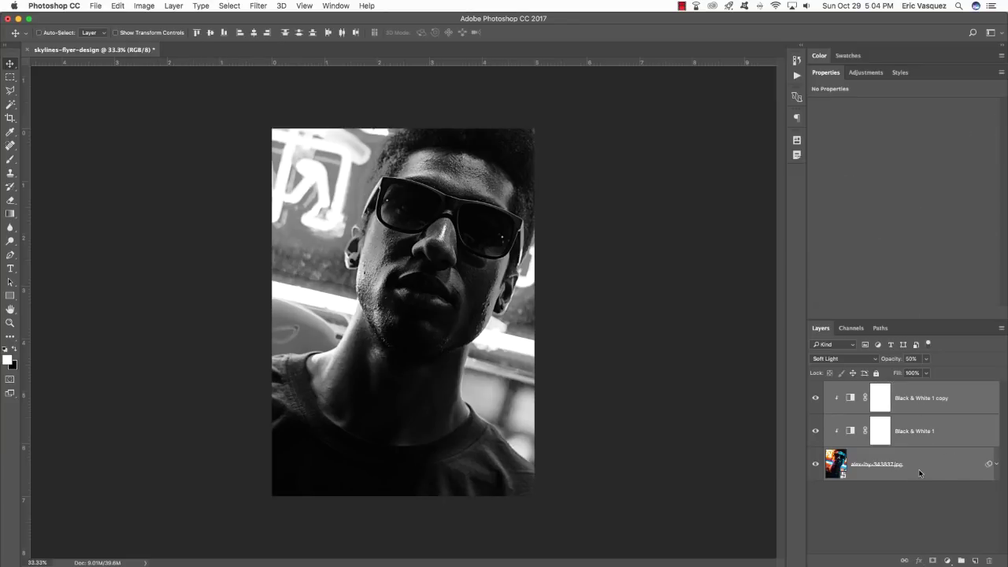
# Group the photo and its adjustment layers into a group named B&W.
pyautogui.press('super+g')
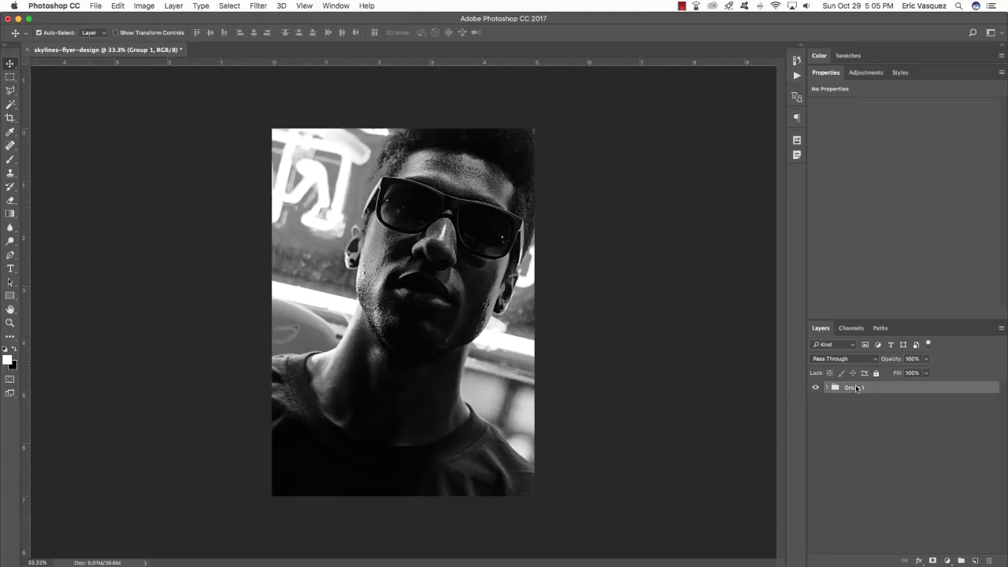
pyautogui.doubleClick(855, 387)
pyautogui.write('B&W')
pyautogui.press('Return')
# Add a Gradient Map adjustment layer above B&W and open its Gradient Editor.
pyautogui.click(948, 561)
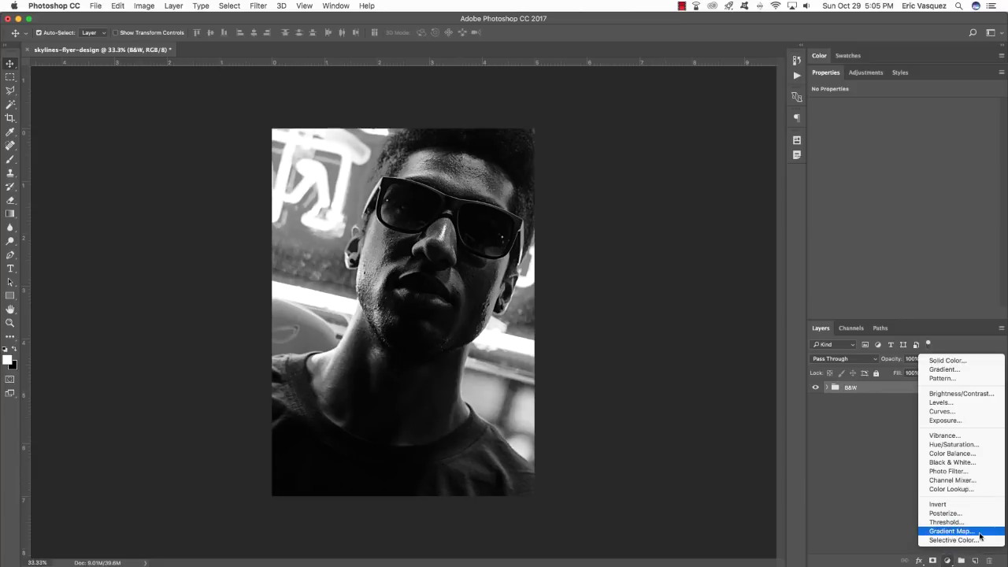
pyautogui.click(953, 530)
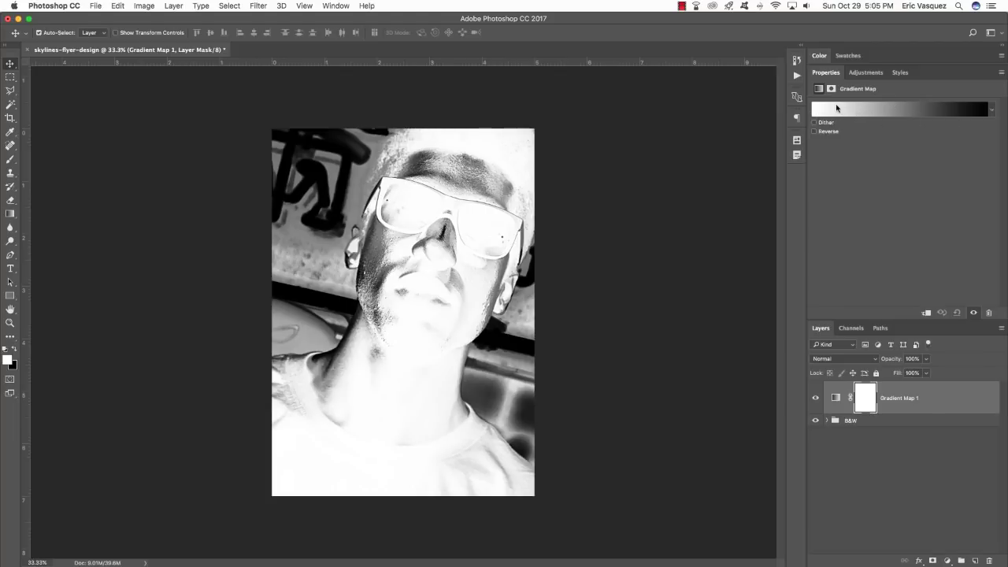
pyautogui.click(836, 108)
pyautogui.moveTo(601, 130); pyautogui.dragTo(534, 159)
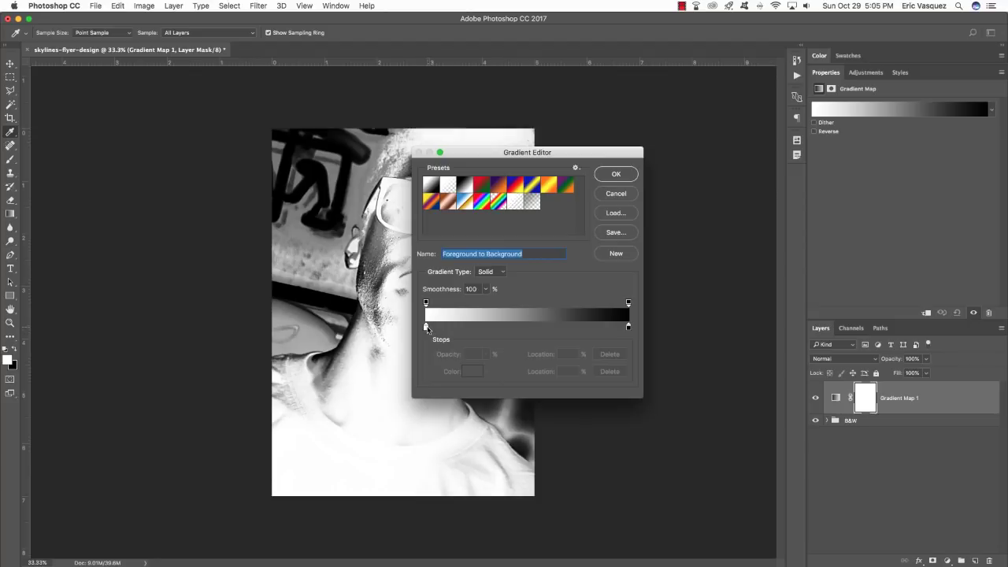
# Set the gradient's first color stop to dark navy 041840.
pyautogui.doubleClick(425, 328)
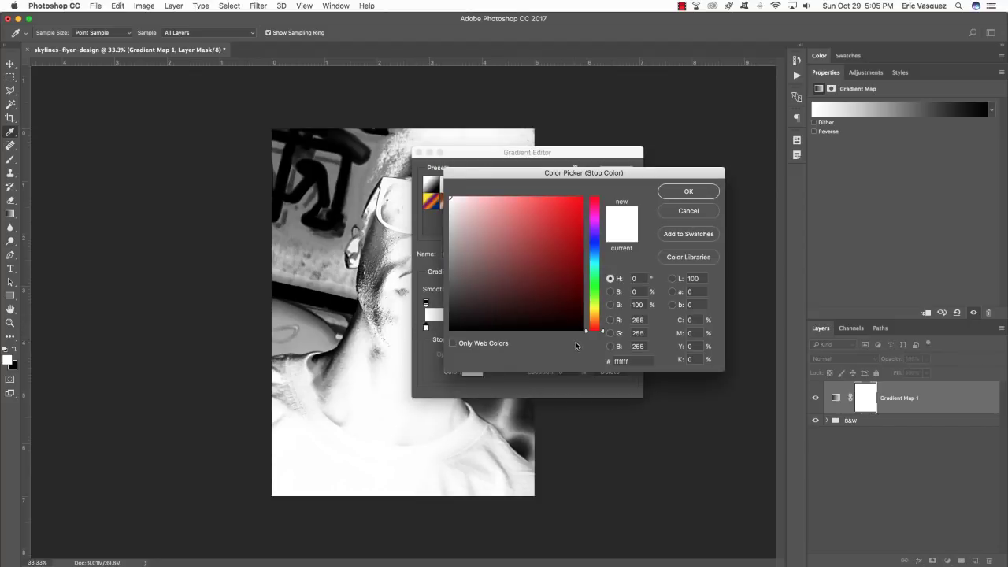
pyautogui.click(638, 361)
pyautogui.write('0')
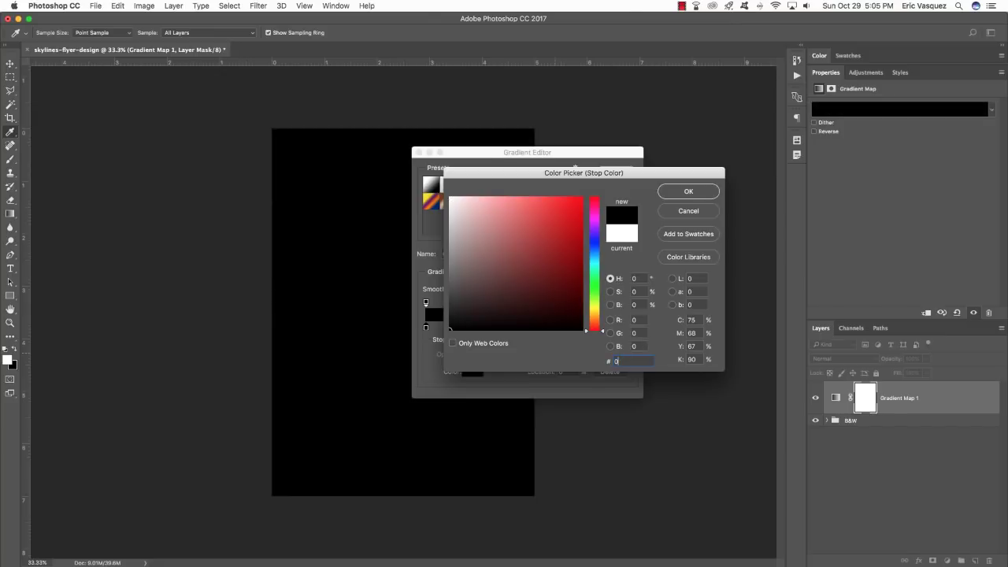
pyautogui.write('41840')
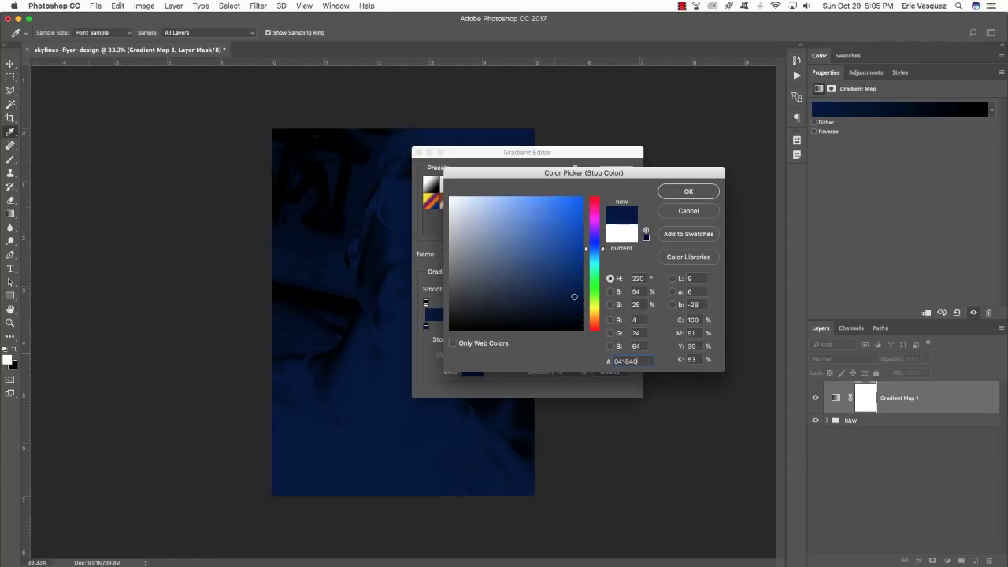
pyautogui.press('Return')
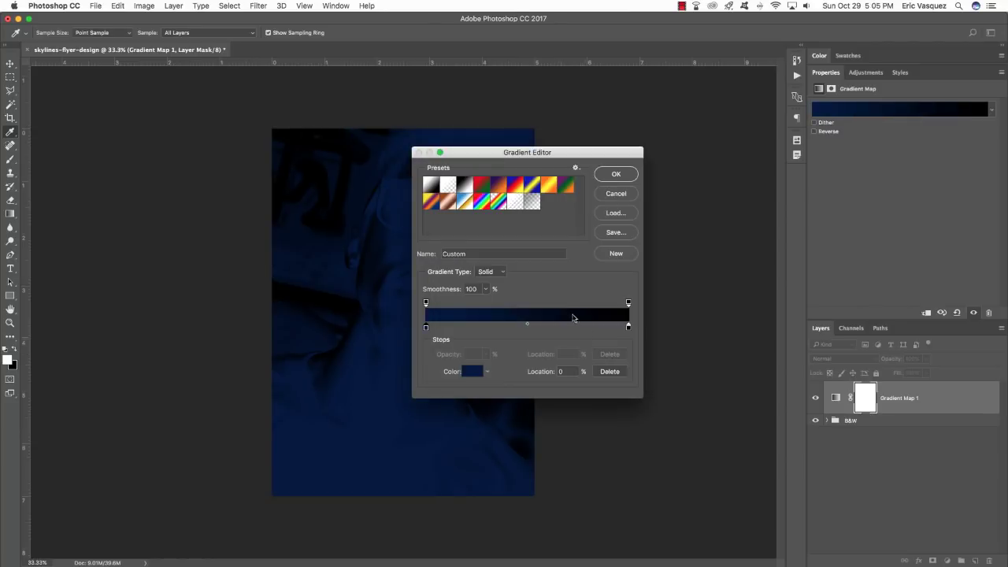
# Set the gradient's end stop to bright blue 1200FF and confirm the gradient.
pyautogui.doubleClick(629, 328)
pyautogui.click(640, 361)
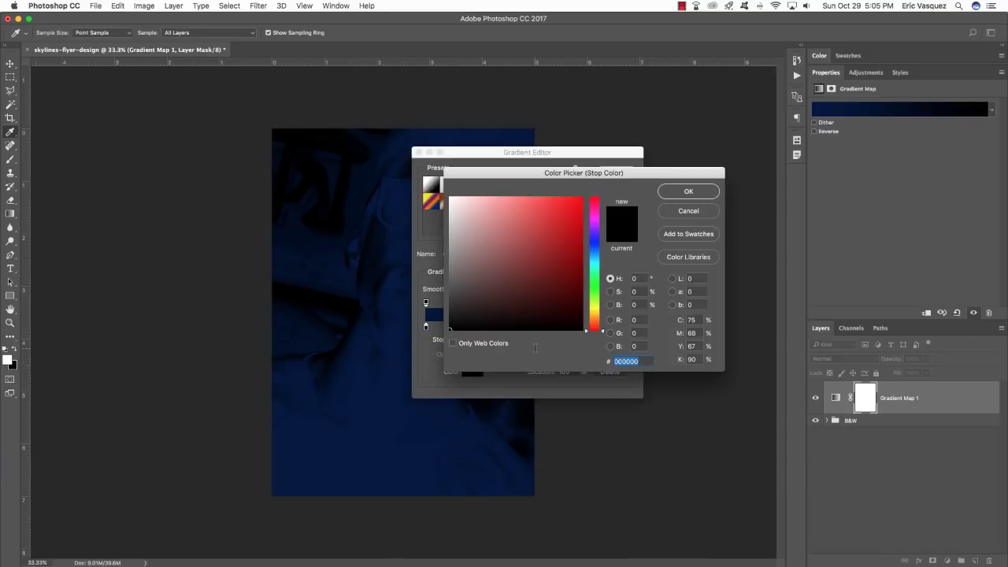
pyautogui.write('1')
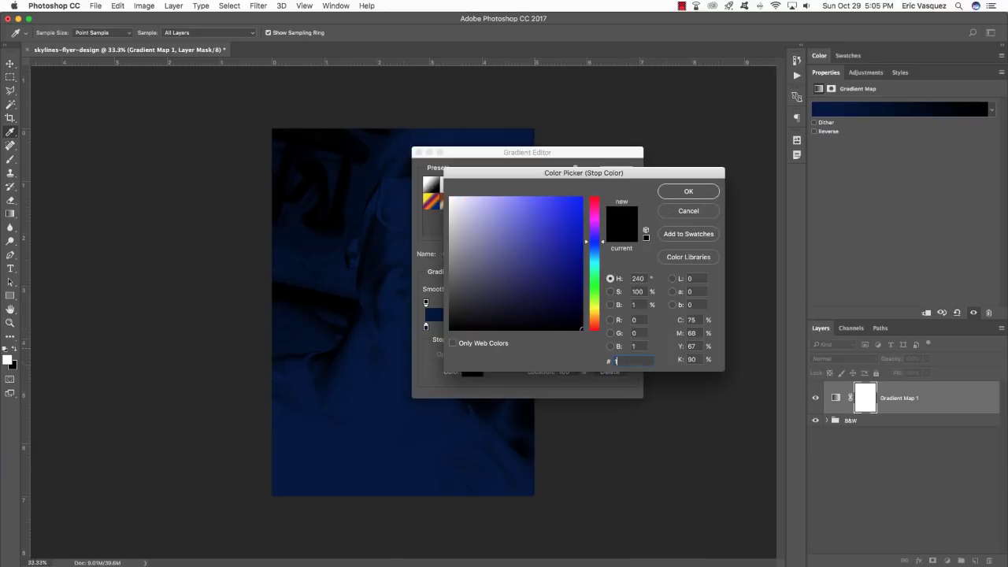
pyautogui.write('200FF')
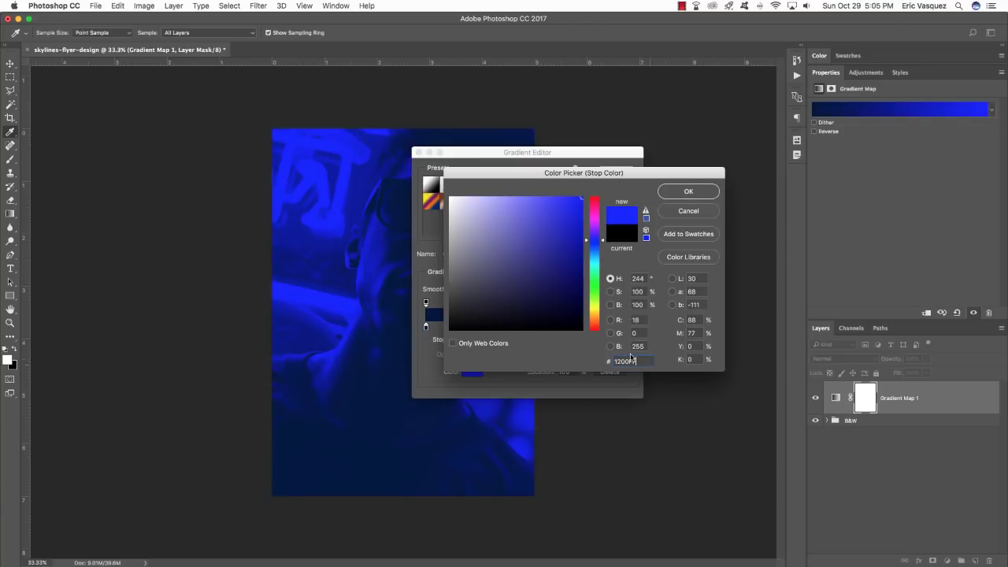
pyautogui.click(698, 192)
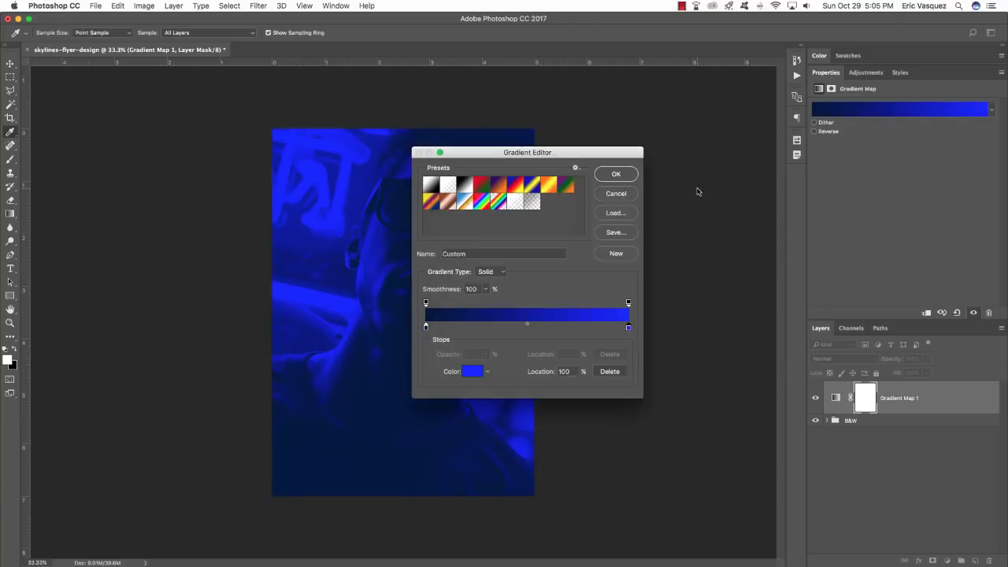
pyautogui.click(616, 175)
pyautogui.press('v')
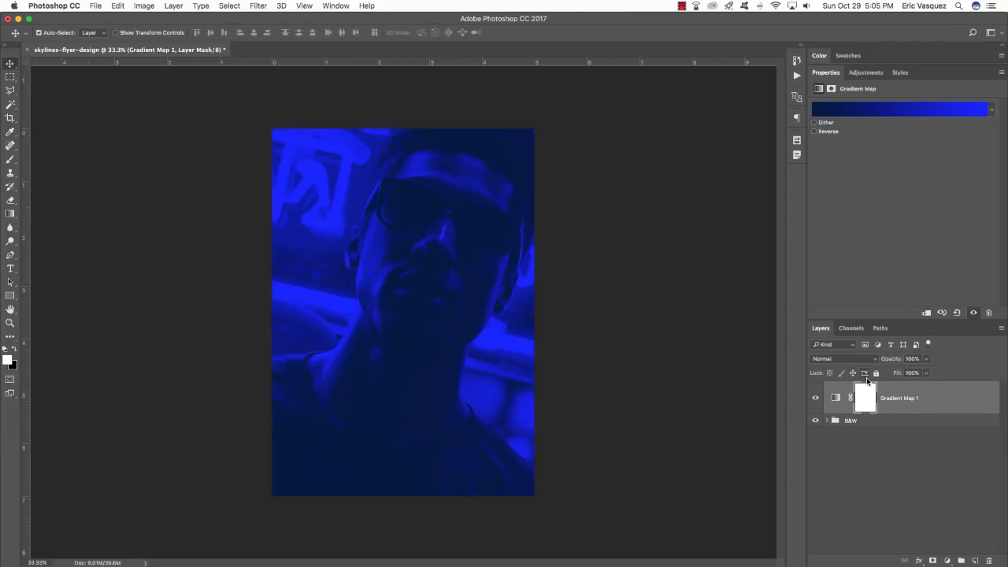
# Put Gradient Map 1 into a new group named GRADIENT MAP.
pyautogui.press('super+g')
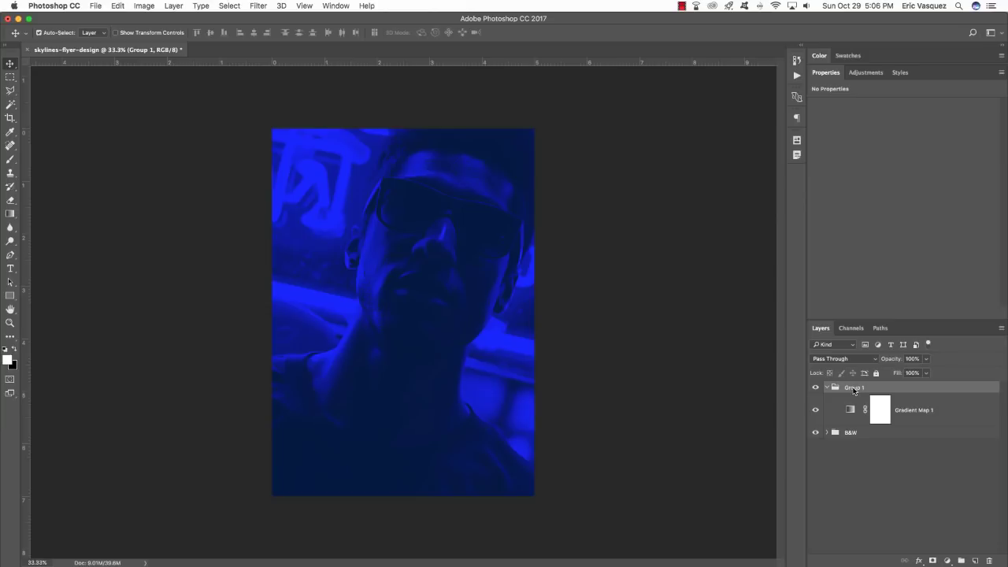
pyautogui.doubleClick(855, 388)
pyautogui.write('GRADIENT MAP')
pyautogui.press('Return')
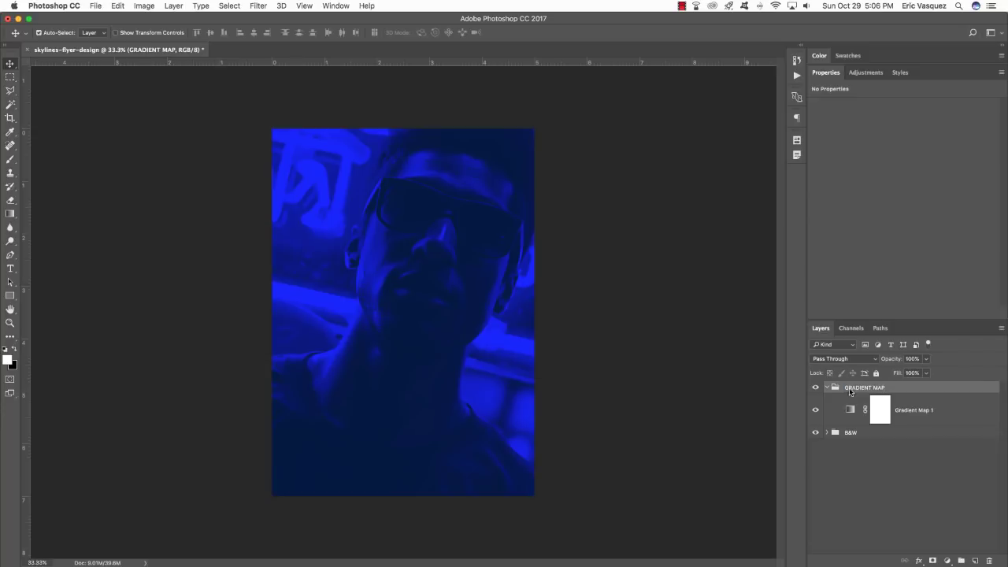
# Set Gradient Map 1's blend mode to Exclusion and collapse the GRADIENT MAP group.
pyautogui.click(949, 409)
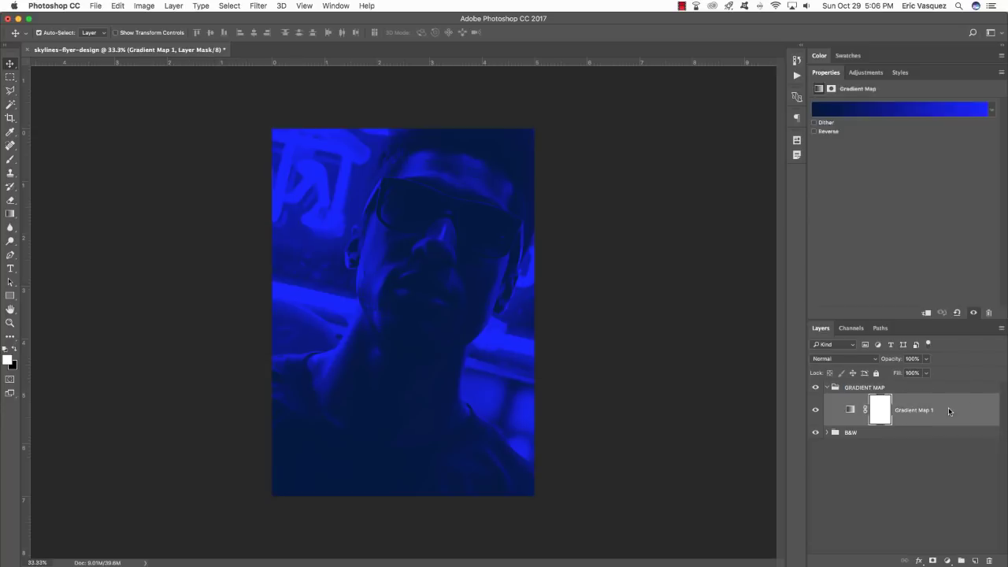
pyautogui.click(838, 359)
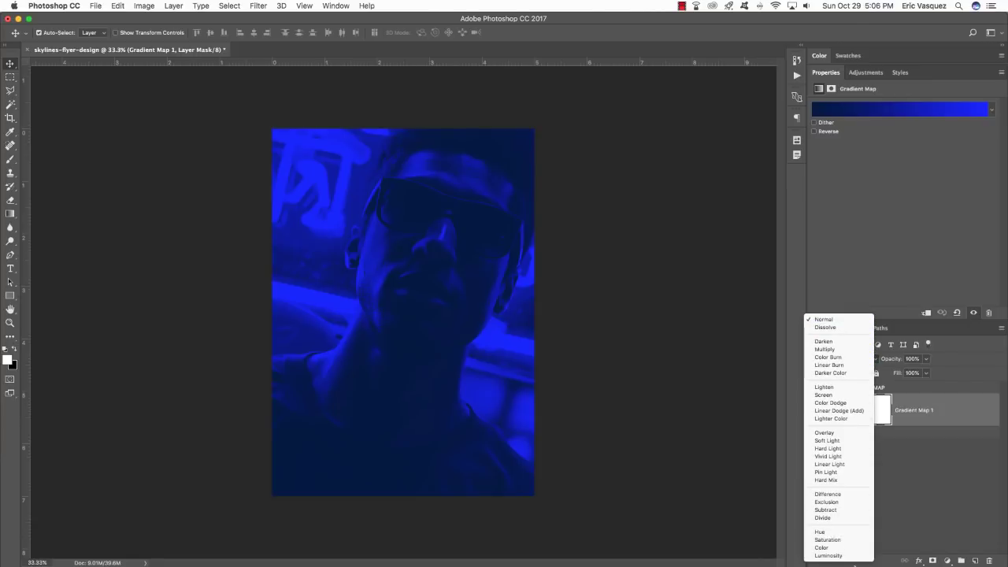
pyautogui.click(839, 502)
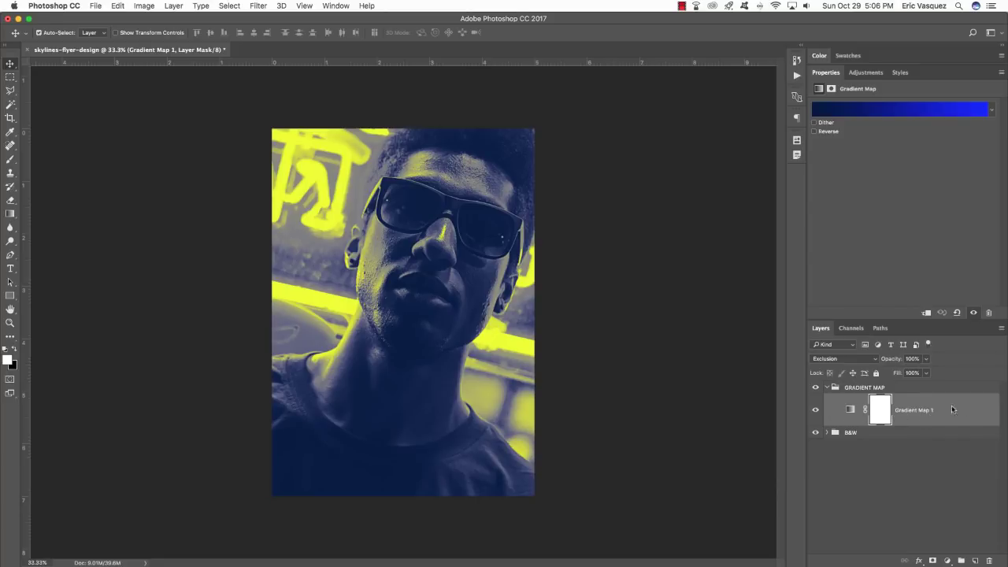
pyautogui.click(908, 390)
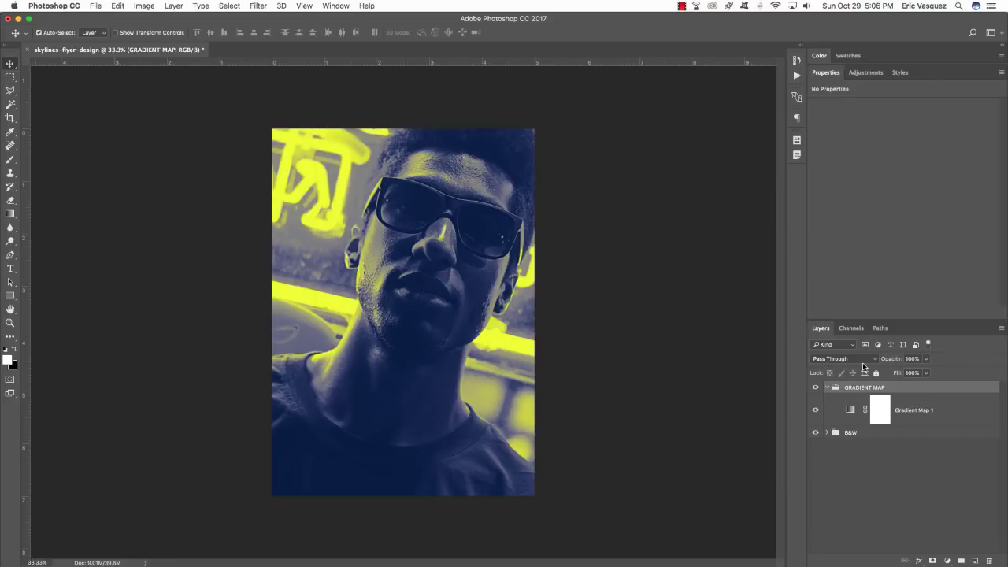
pyautogui.click(959, 411)
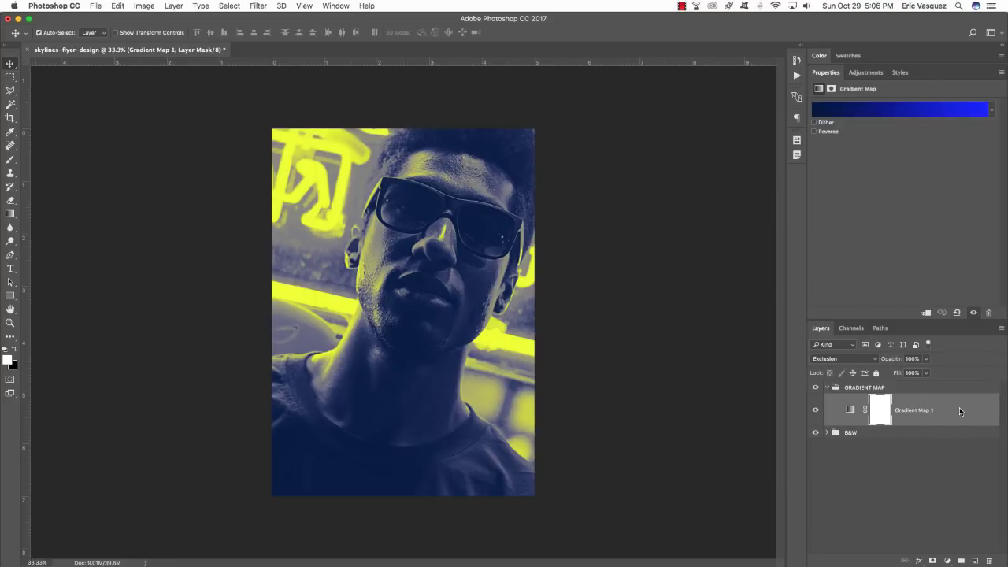
pyautogui.click(833, 387)
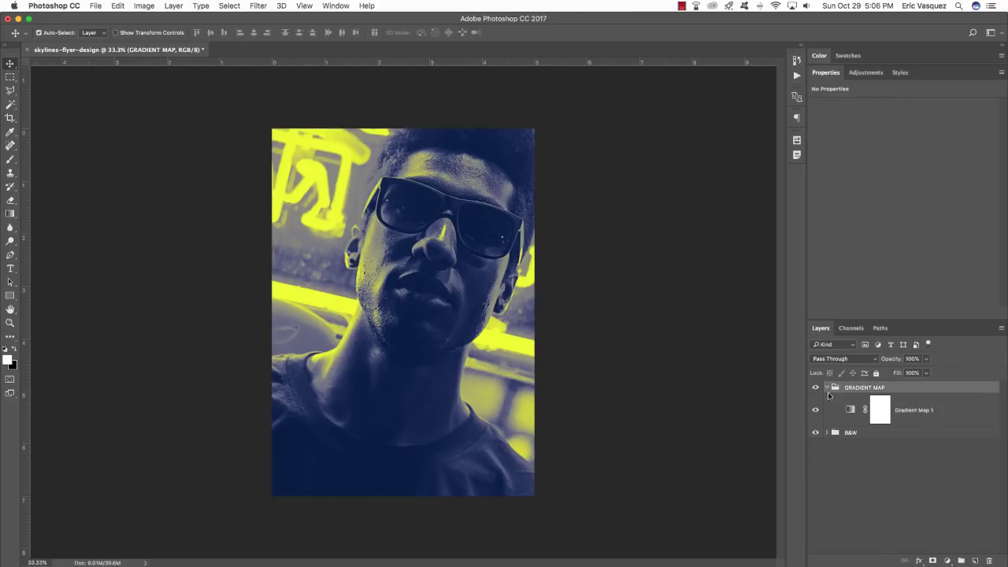
pyautogui.click(826, 387)
pyautogui.click(874, 399)
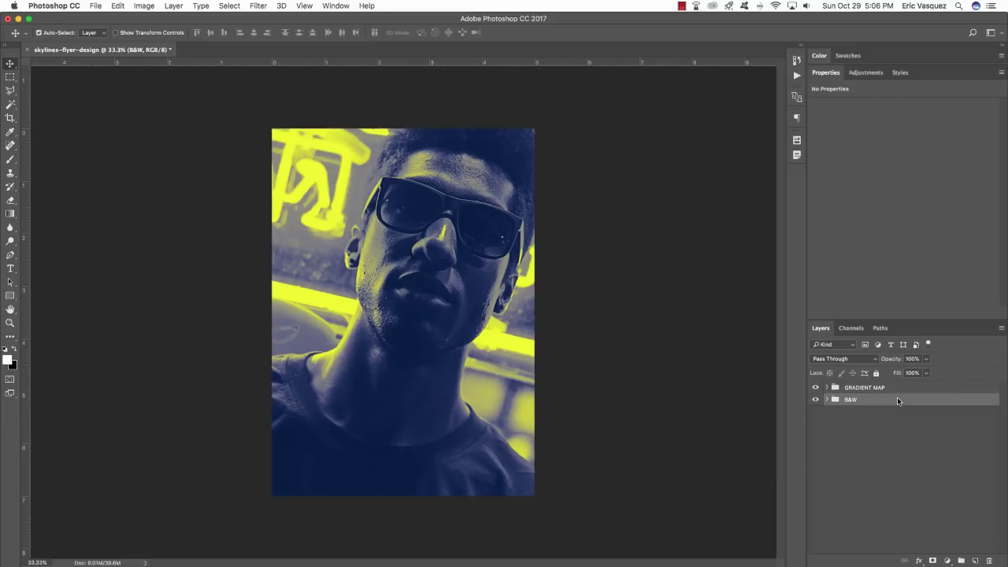
# Duplicate the B&W group and move the copy above GRADIENT MAP.
pyautogui.press('super+j')
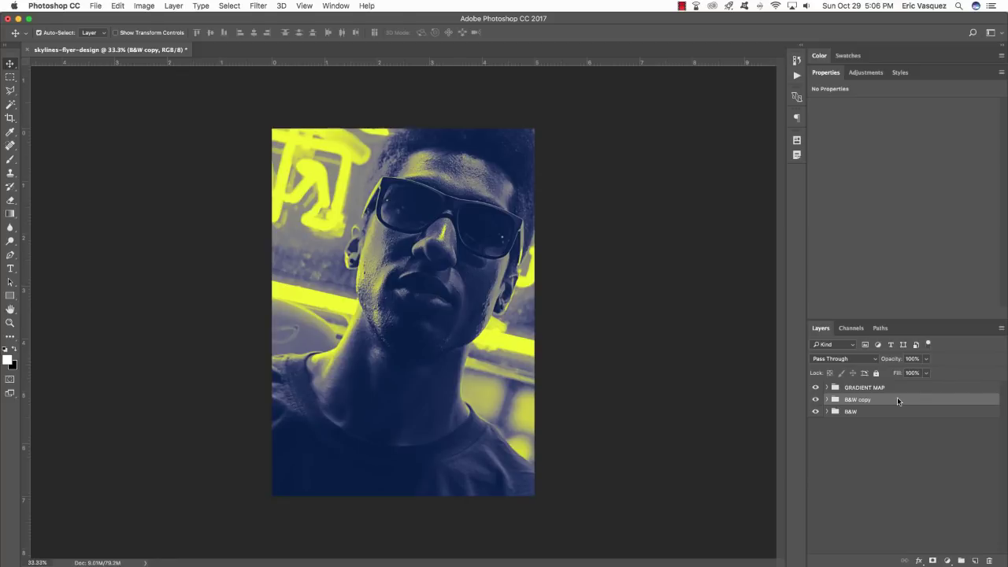
pyautogui.press('super')
pyautogui.press('super+bracketright')
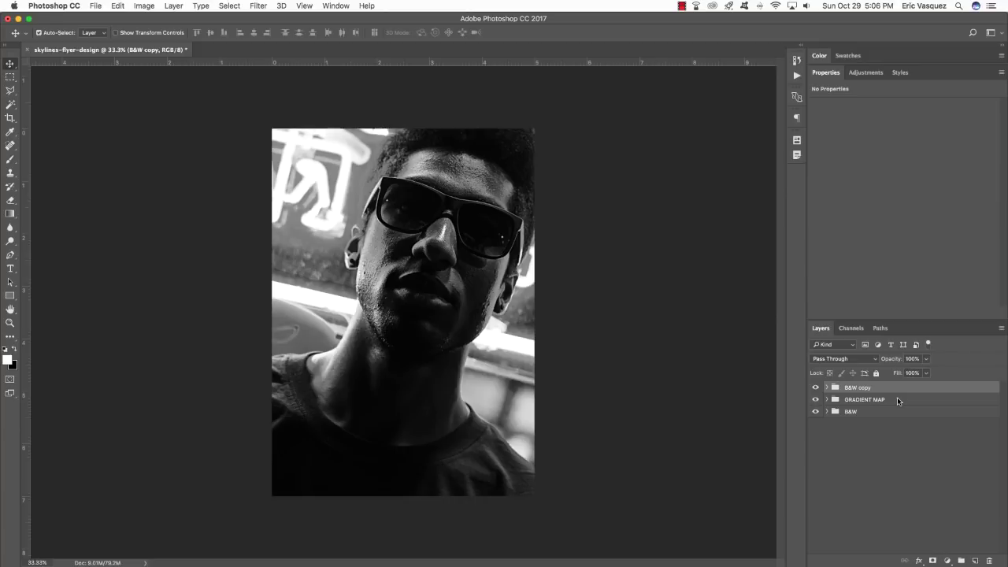
pyautogui.press('super+bracketleft')
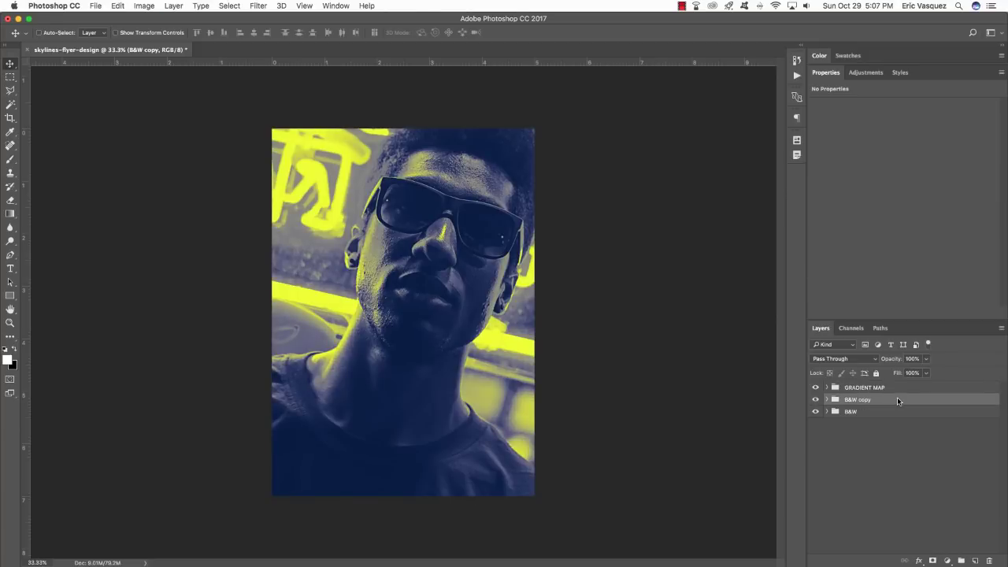
pyautogui.press('super+bracketright')
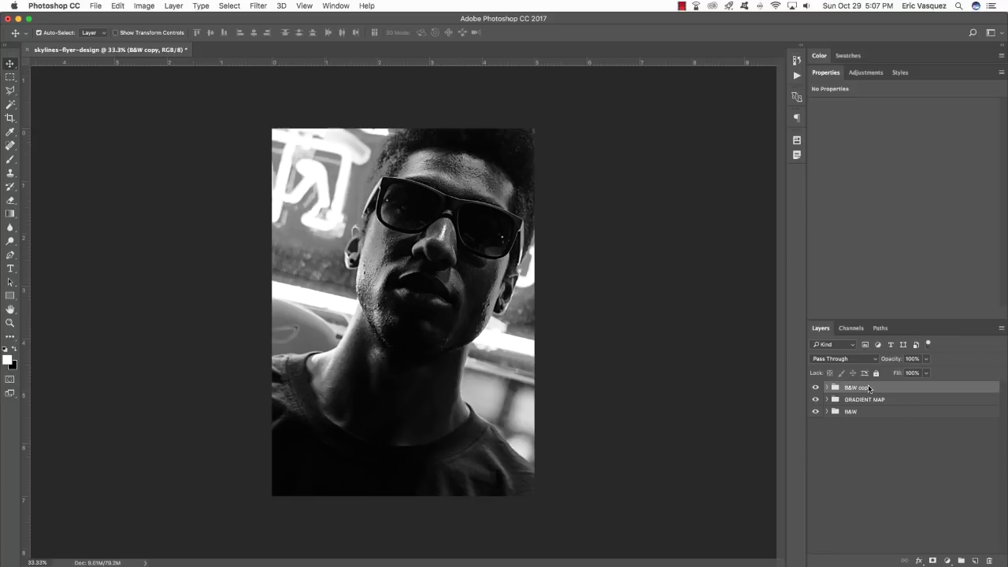
# Rename the copied group to B&W 50%.
pyautogui.doubleClick(870, 388)
pyautogui.click(859, 387)
pyautogui.moveTo(859, 387); pyautogui.dragTo(902, 387)
pyautogui.write('50%')
pyautogui.press('Return')
# Lower B&W 50% opacity to about 49% and compare the result with it hidden.
pyautogui.click(927, 358)
pyautogui.moveTo(928, 372); pyautogui.dragTo(901, 374)
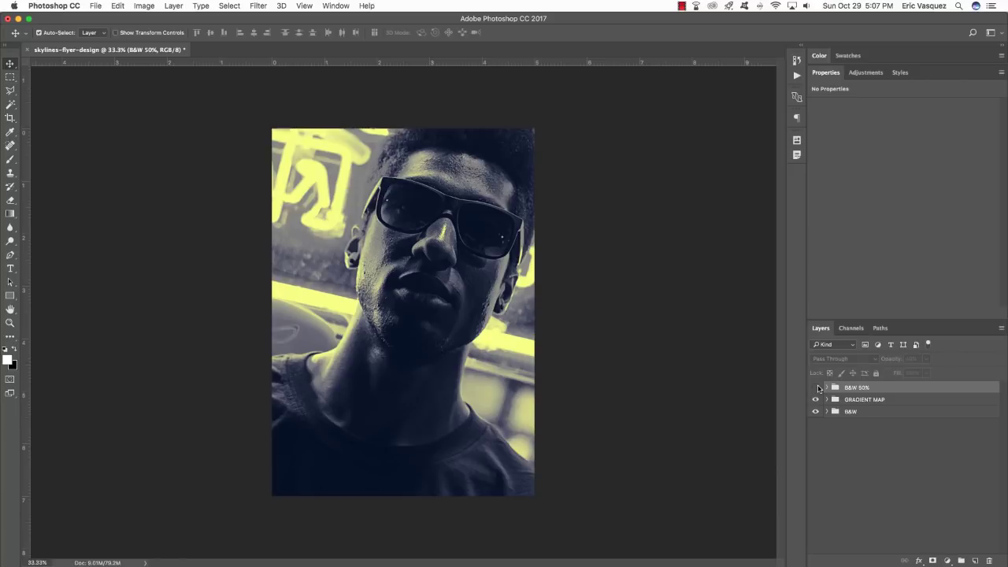
pyautogui.click(817, 387)
pyautogui.click(817, 387)
pyautogui.click(817, 387)
pyautogui.click(816, 387)
pyautogui.click(817, 387)
pyautogui.click(816, 388)
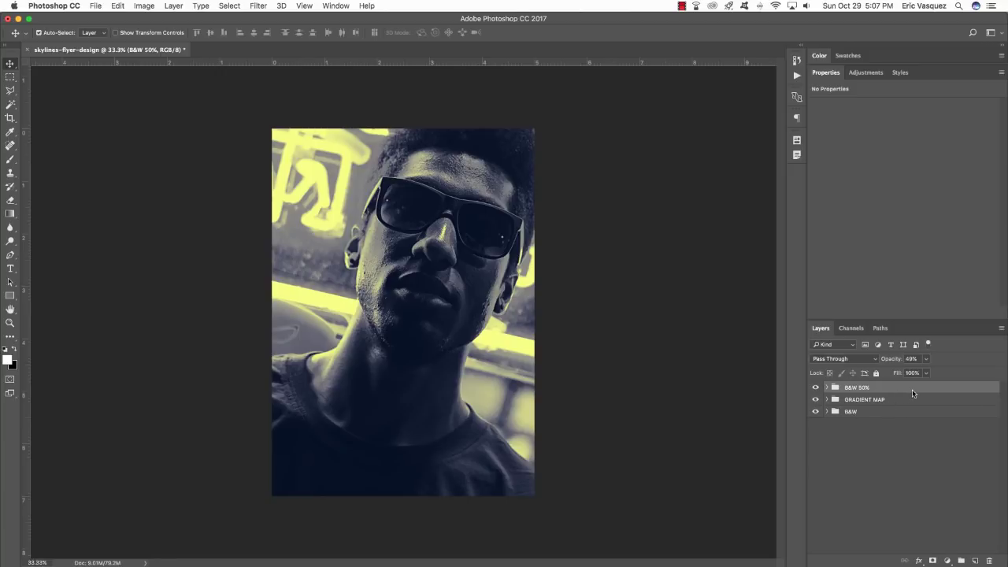
pyautogui.keyDown('shift'); pyautogui.click(884, 411); pyautogui.keyUp('shift')
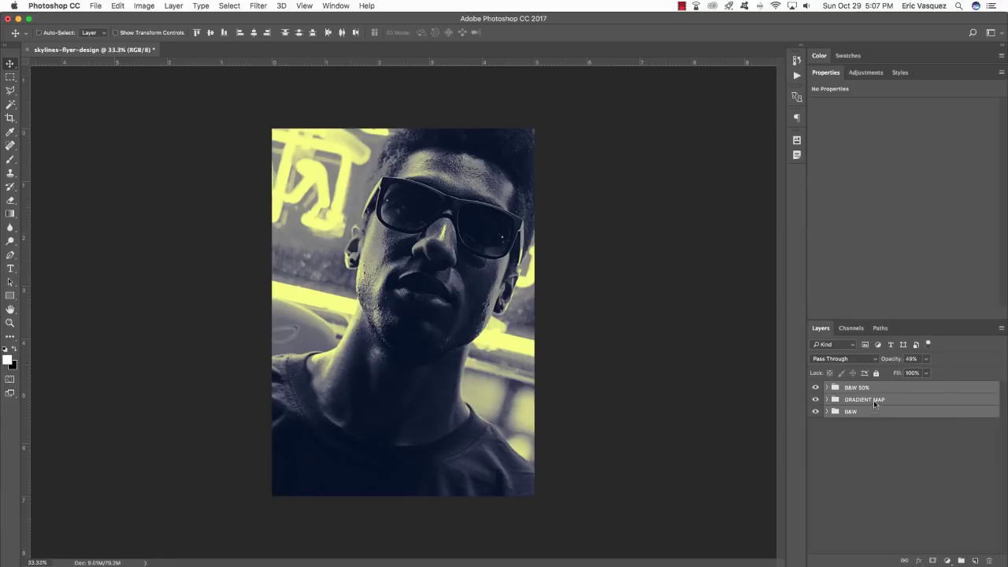
# Group B&W, GRADIENT MAP and B&W 50% as MAIN PHOTO, adding empty Layer 1 above.
pyautogui.press('super+g')
pyautogui.doubleClick(855, 387)
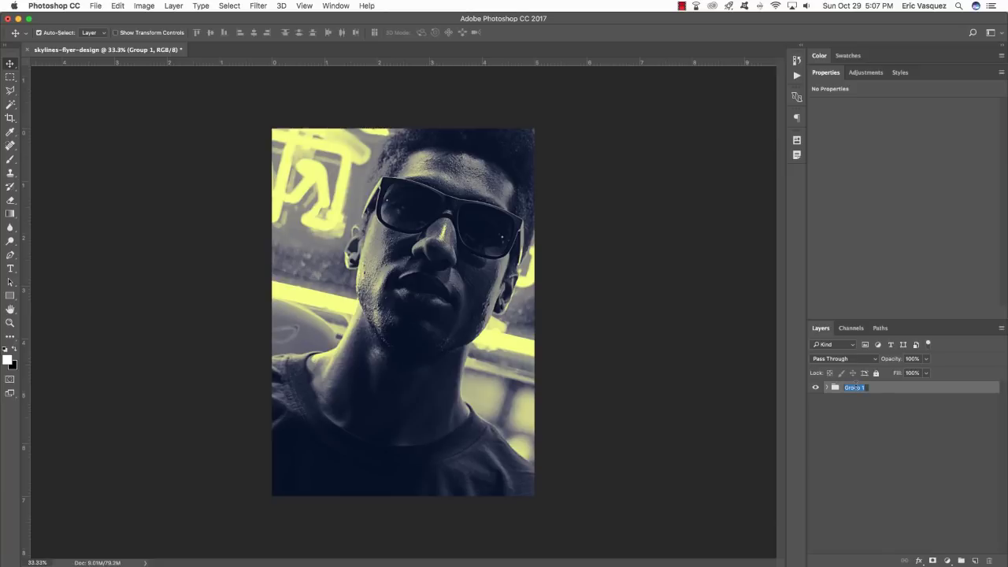
pyautogui.write('MAIN PHOTO')
pyautogui.press('Return')
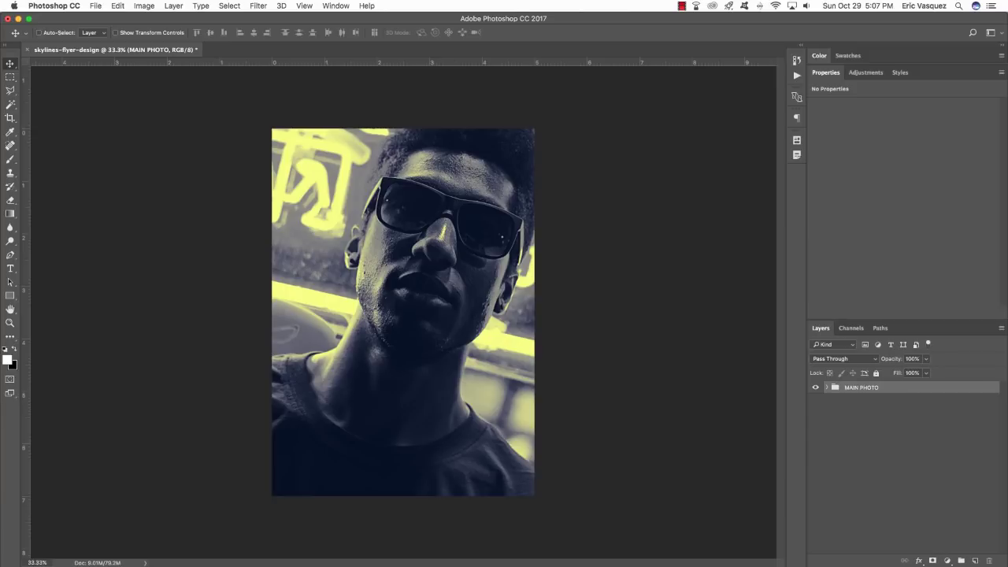
pyautogui.press('super+shift+alt+n')
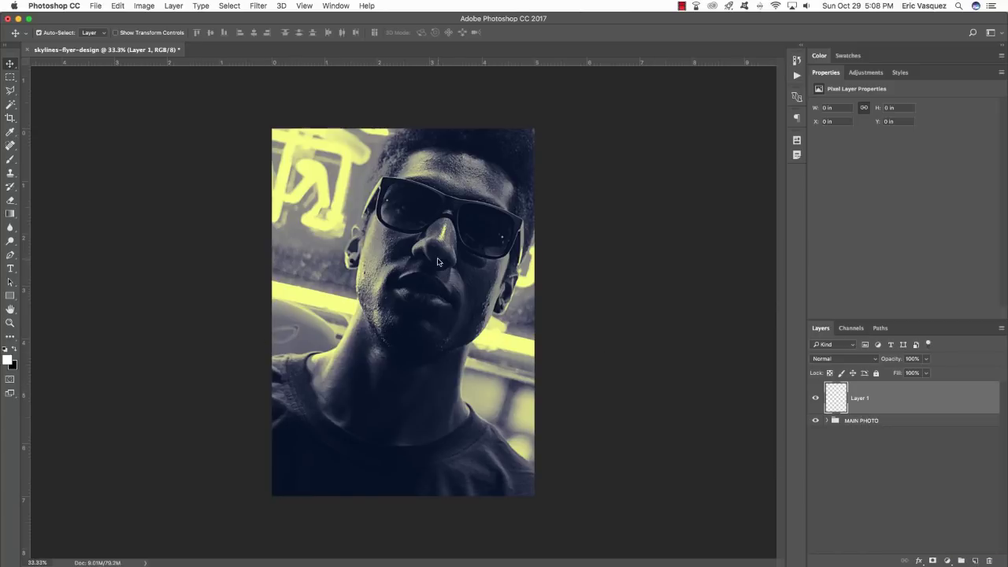
# Switch to the Brush tool and pick the aged-paper12 brush preset.
pyautogui.press('b')
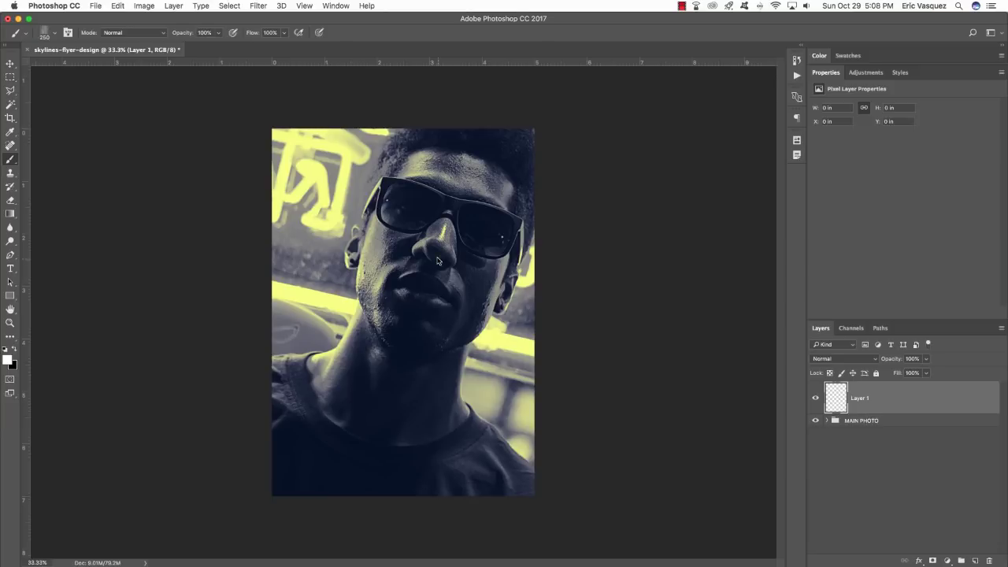
pyautogui.press('F5')
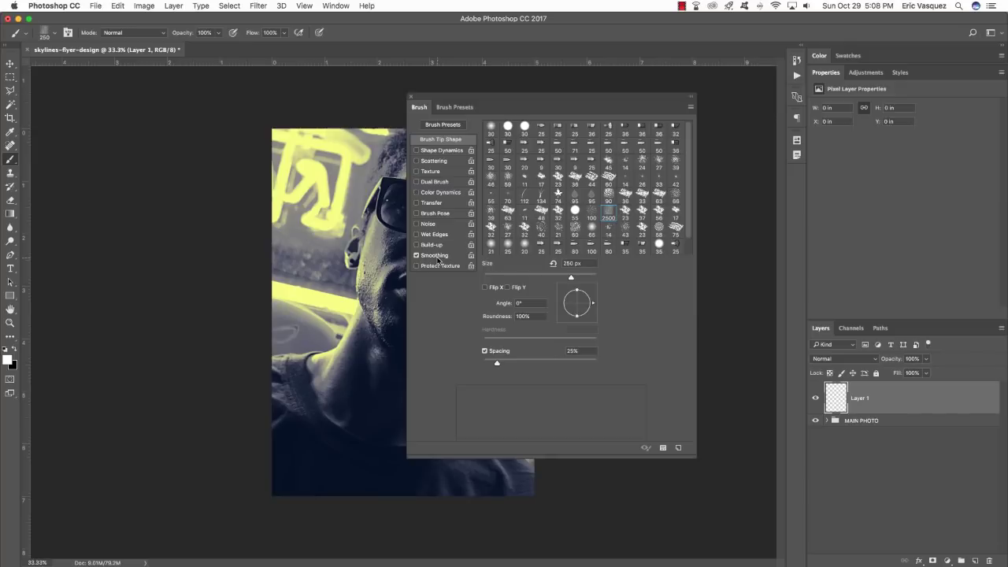
pyautogui.click(455, 107)
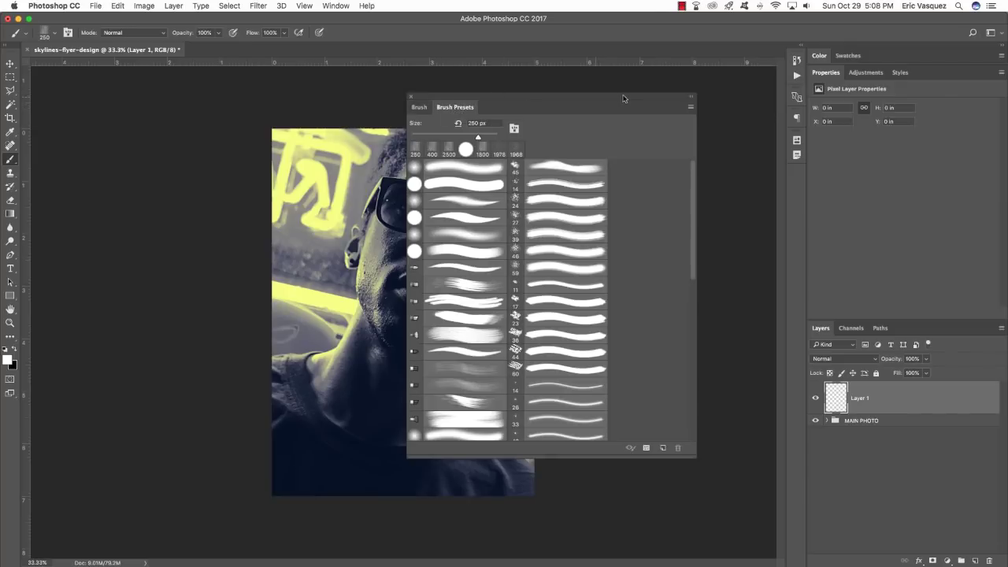
pyautogui.moveTo(690, 169)
pyautogui.mouseDown()
pyautogui.moveTo(675, 257)
pyautogui.moveTo(672, 388)
pyautogui.mouseUp()
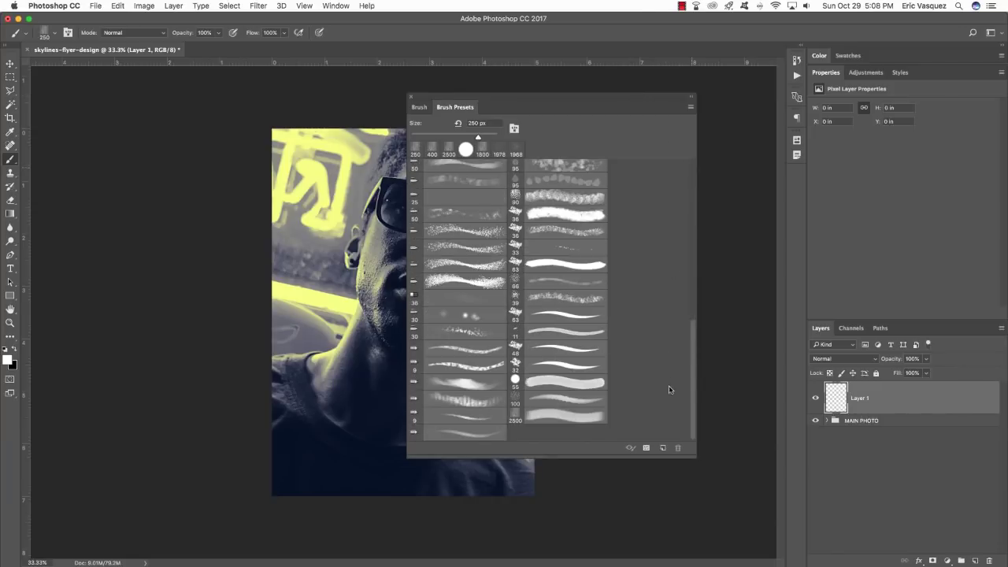
pyautogui.click(589, 426)
# Load the paper-brushes.abr brush set into the Brush Presets.
pyautogui.click(690, 110)
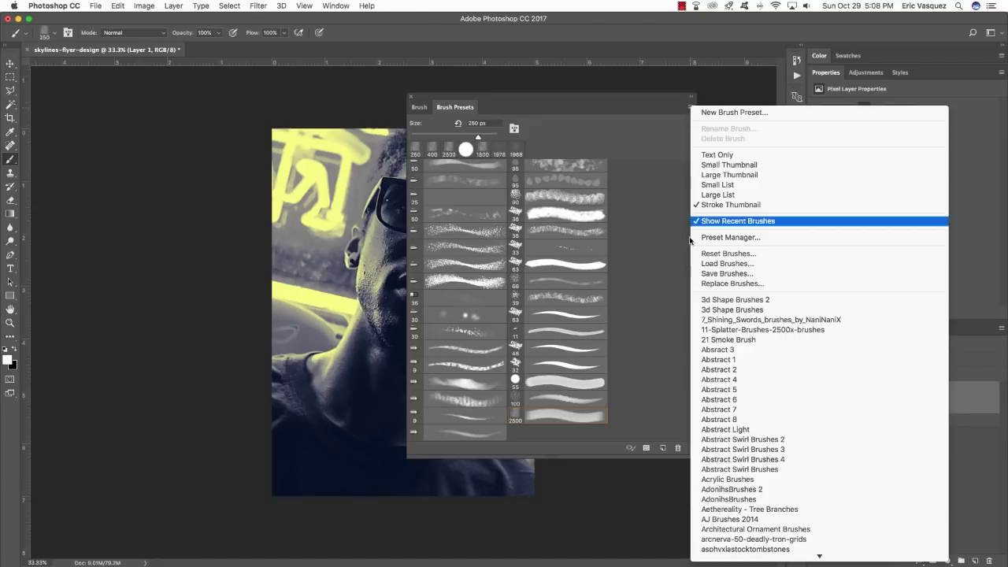
pyautogui.click(762, 264)
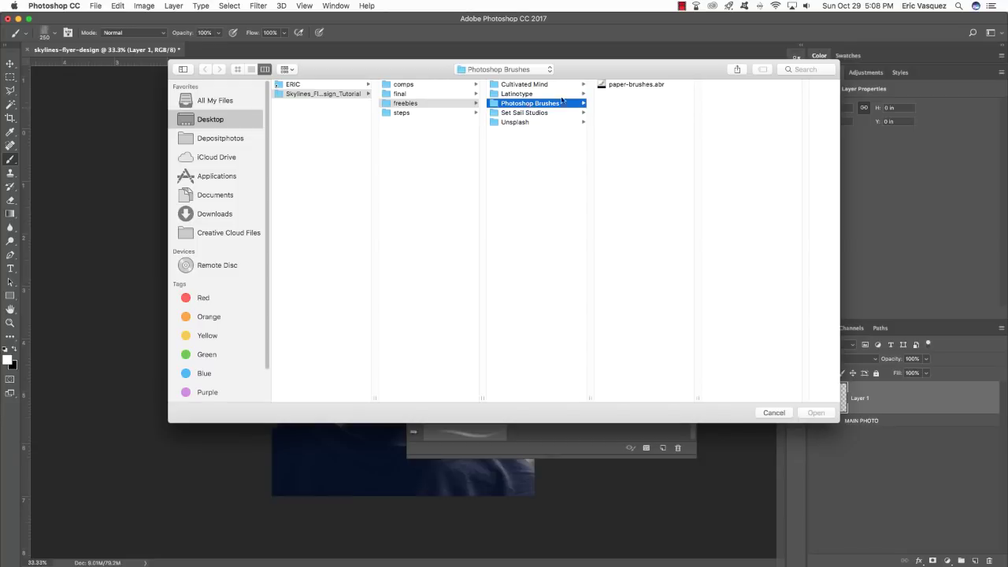
pyautogui.click(631, 88)
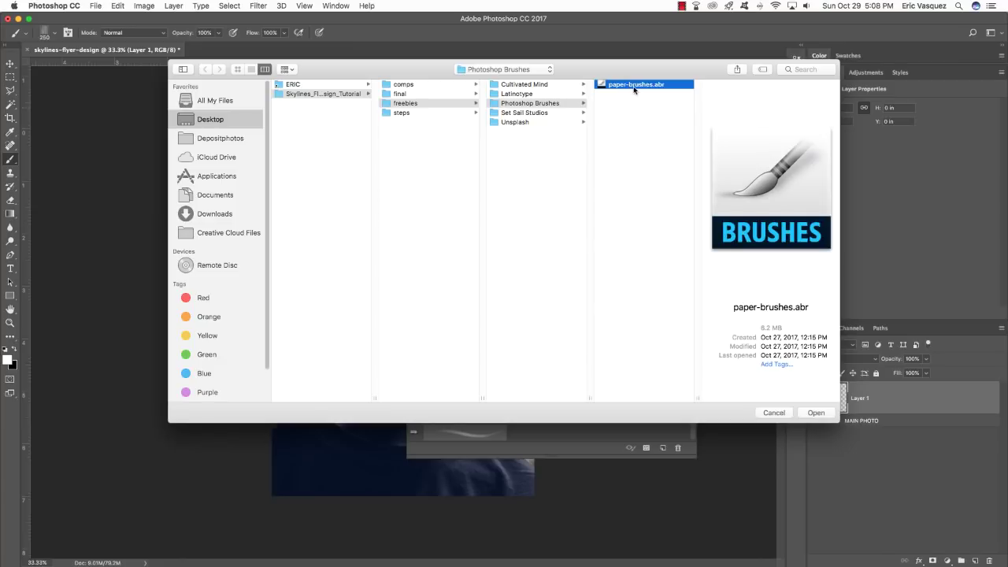
pyautogui.click(815, 413)
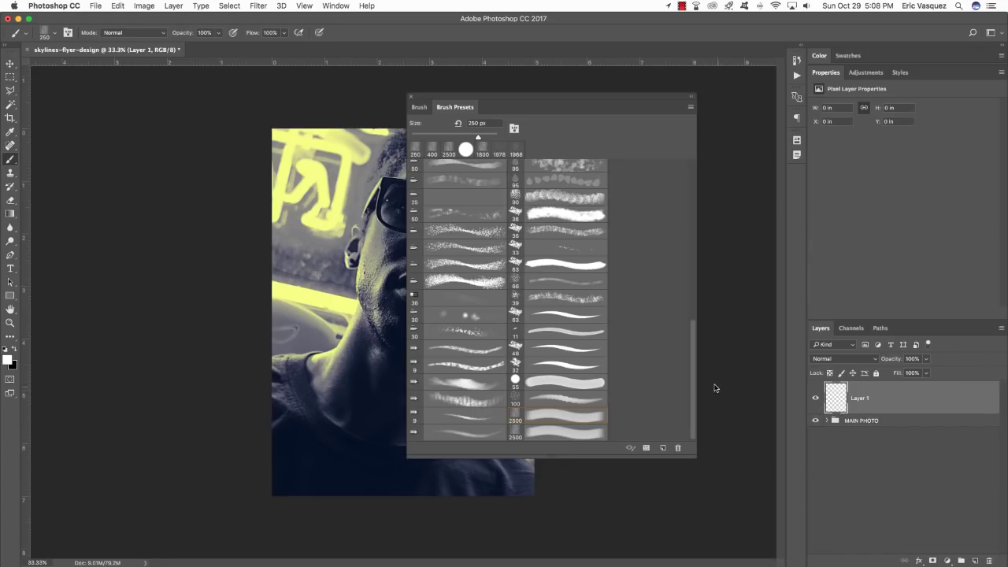
# Choose the 2500 px paper brush preset with white as the foreground colour.
pyautogui.click(533, 433)
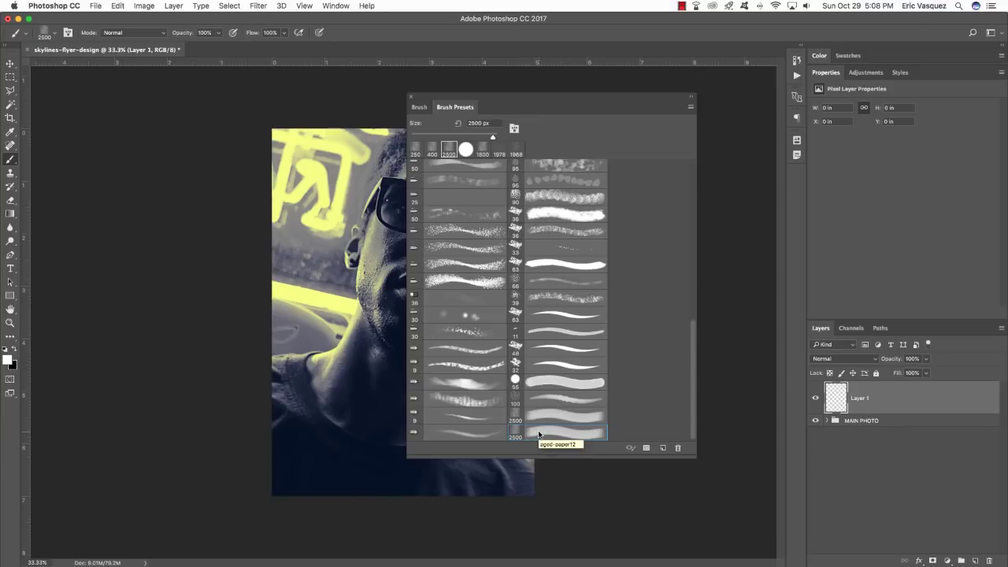
pyautogui.click(411, 97)
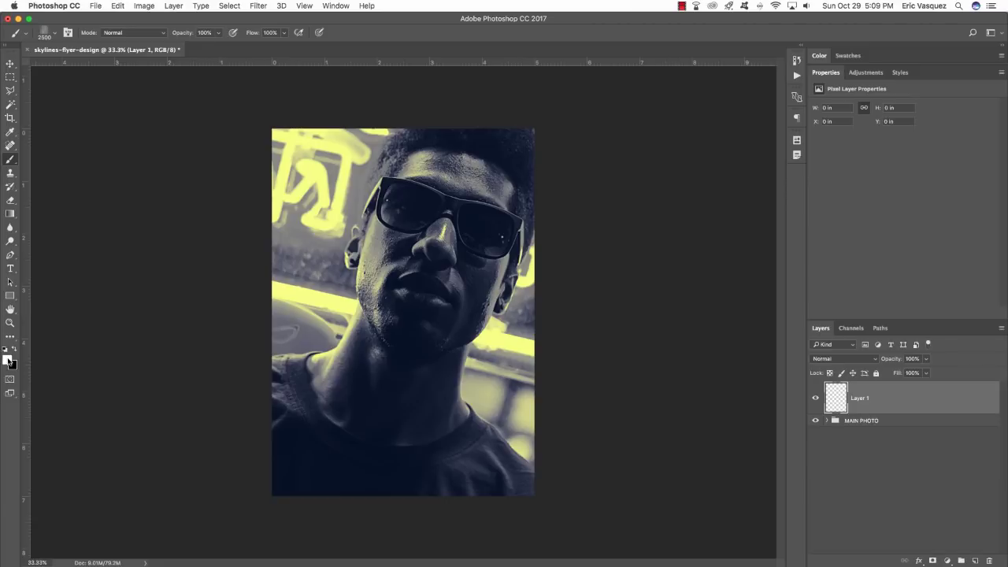
pyautogui.press('x')
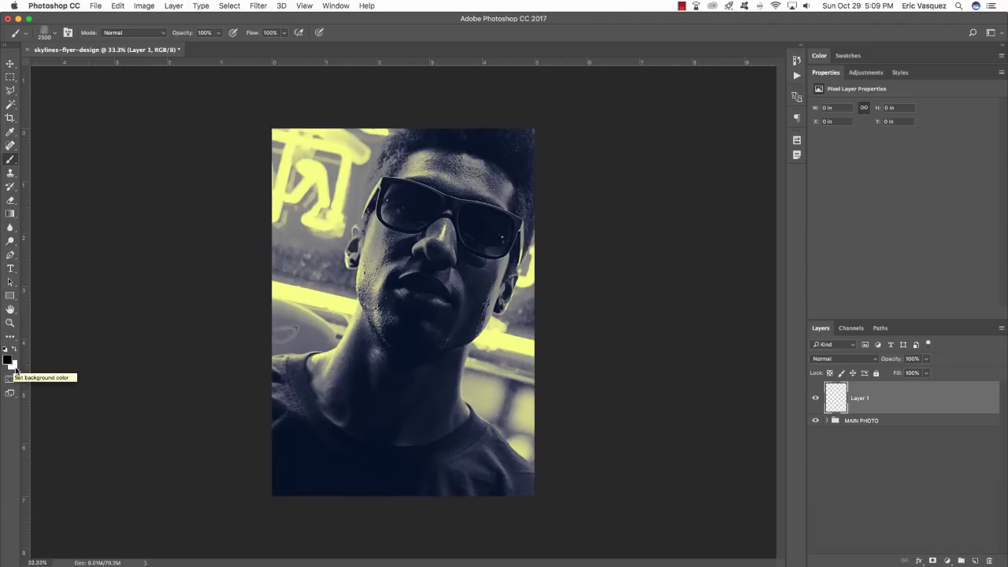
pyautogui.press('x')
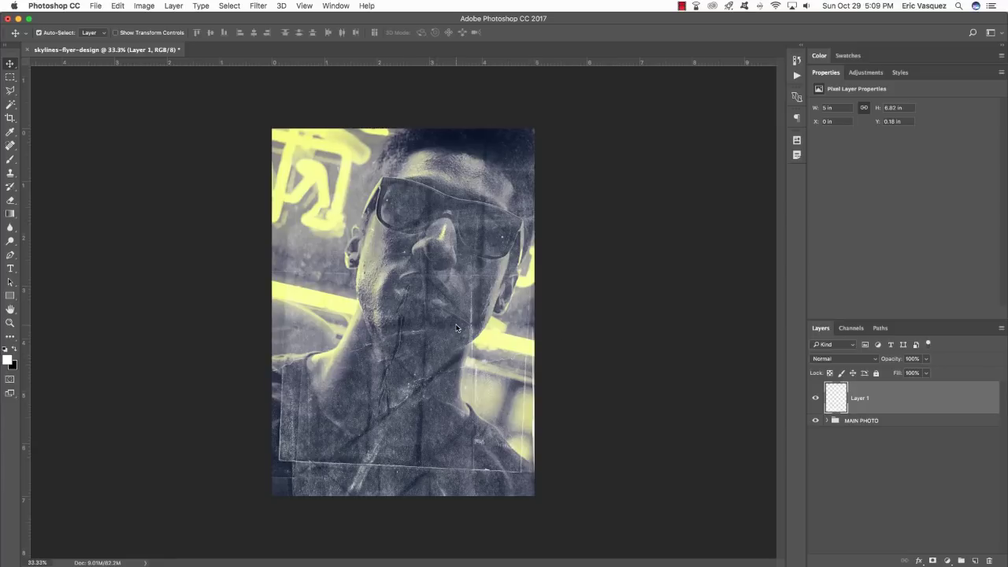
# Scale the paper texture to about 108.7% so it covers the whole flyer.
pyautogui.press('super')
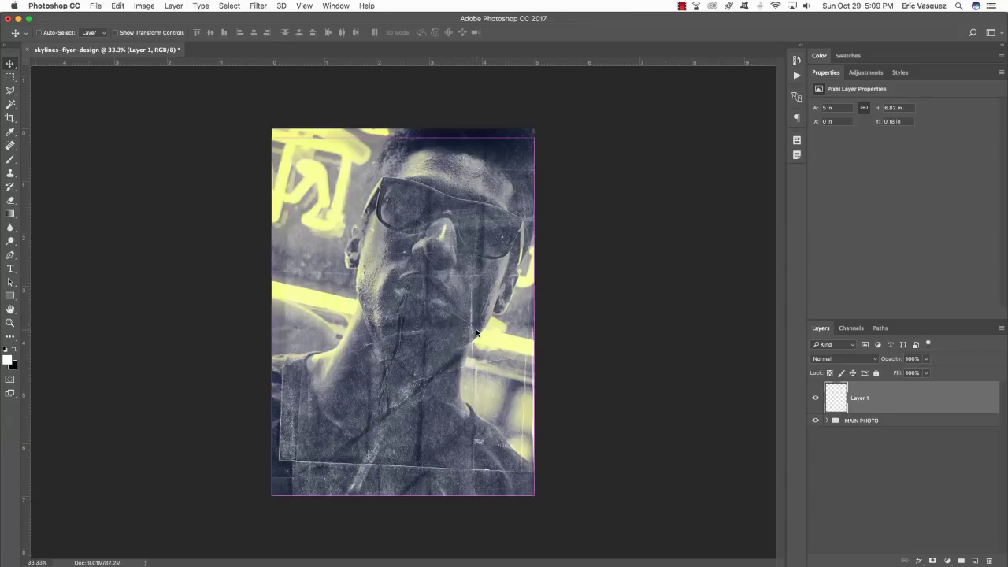
pyautogui.press('super+t')
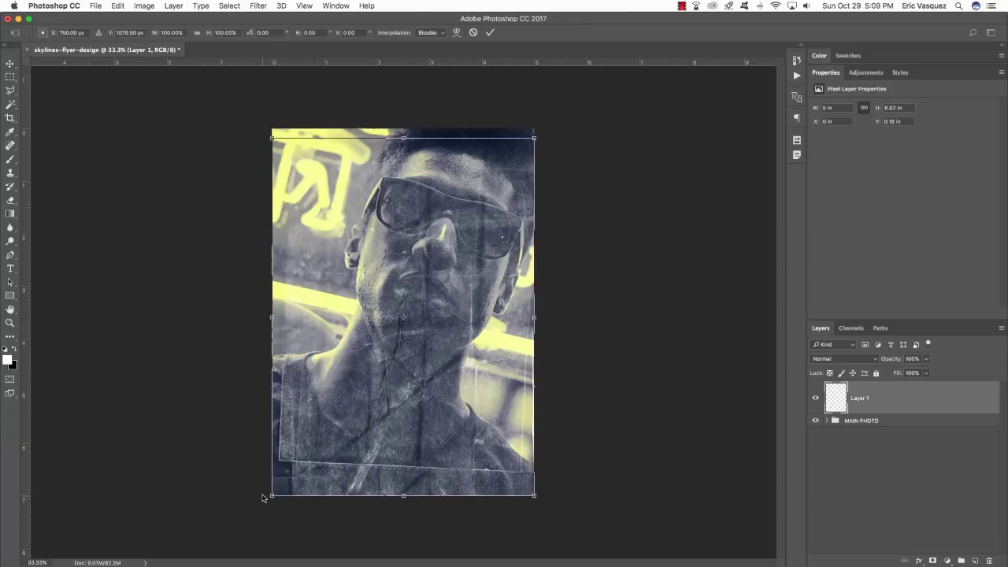
pyautogui.moveTo(271, 496); pyautogui.dragTo(240, 526)
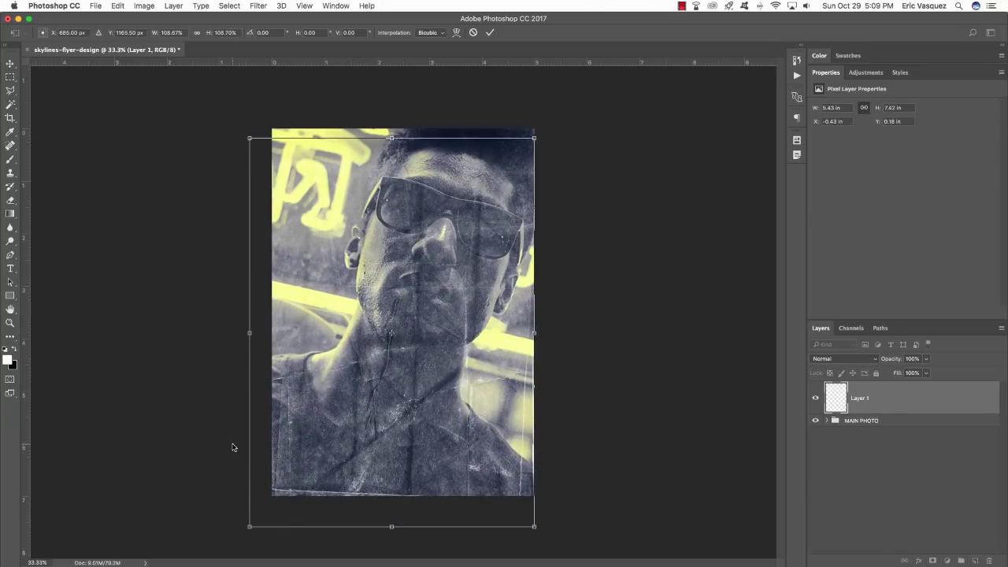
pyautogui.press('Return')
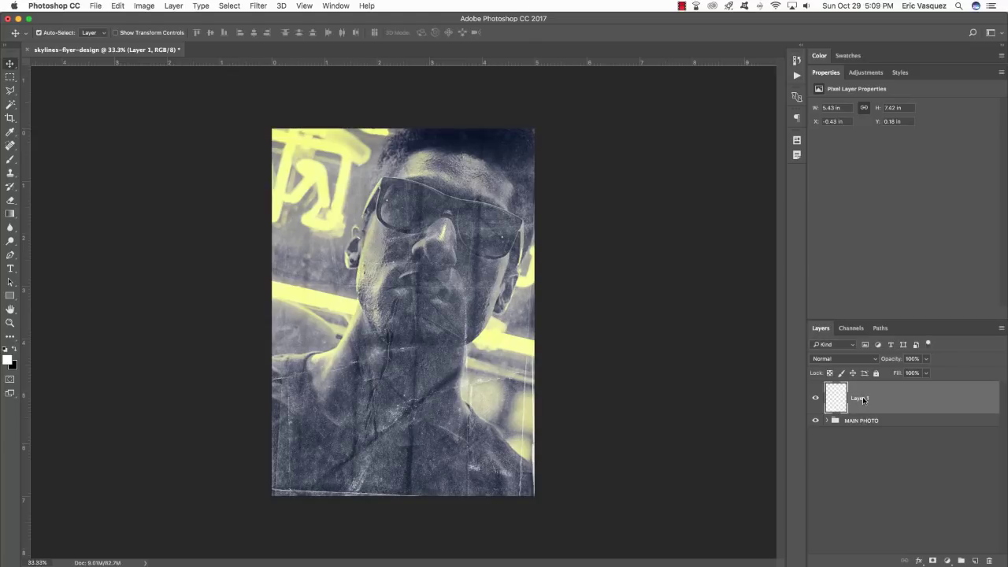
# Rename Layer 1 to aged-paper12.
pyautogui.doubleClick(864, 397)
pyautogui.write('aged-paper12')
pyautogui.press('Return')
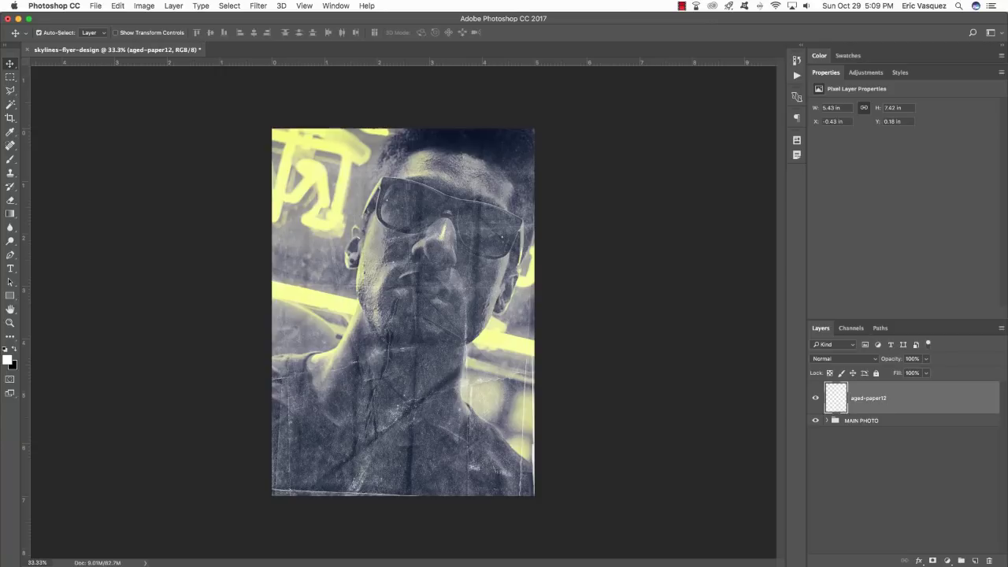
# Split aged-paper12's Blend If Underlying Layer black slider to 0/37.
pyautogui.doubleClick(994, 398)
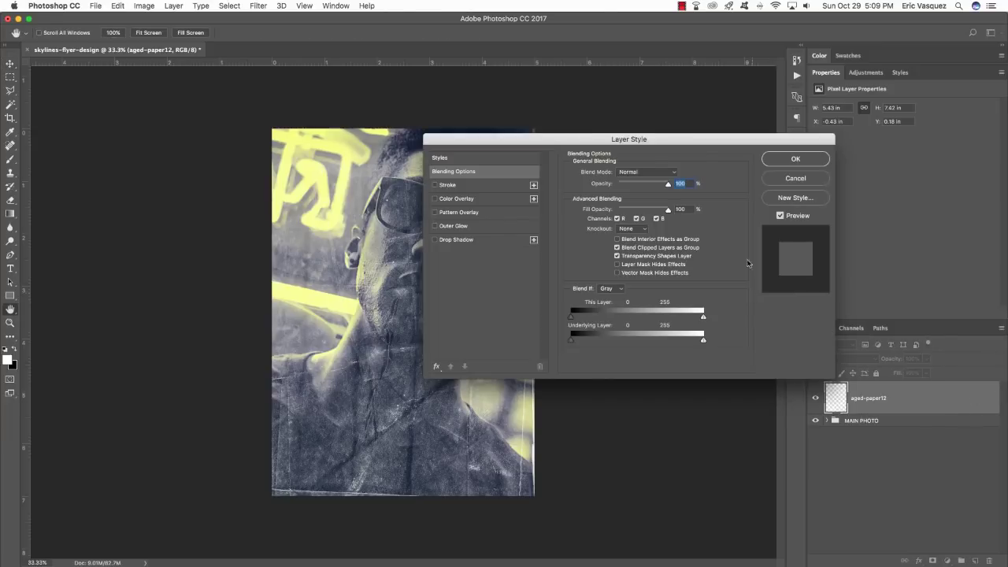
pyautogui.moveTo(691, 140); pyautogui.dragTo(615, 156)
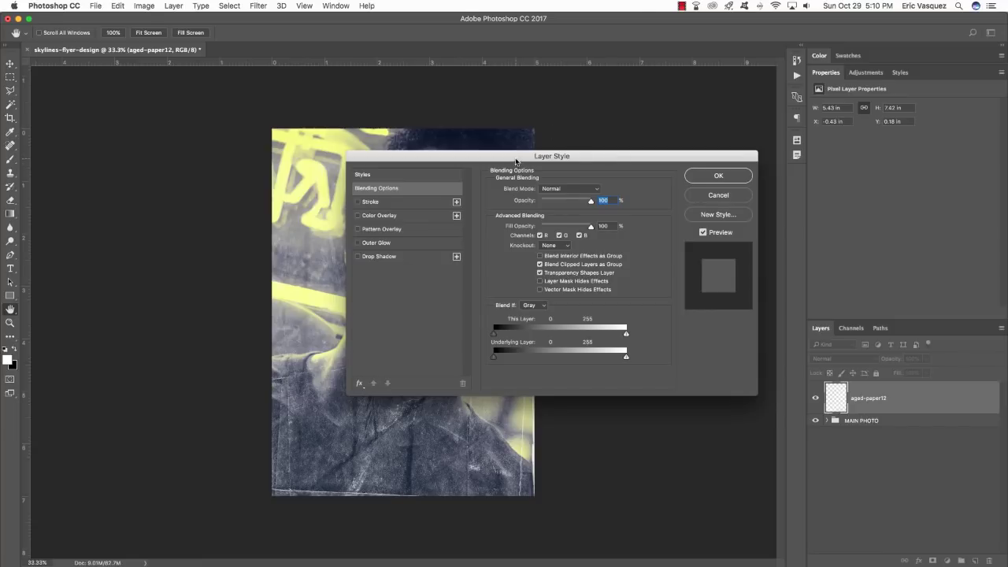
pyautogui.moveTo(517, 160); pyautogui.dragTo(707, 148)
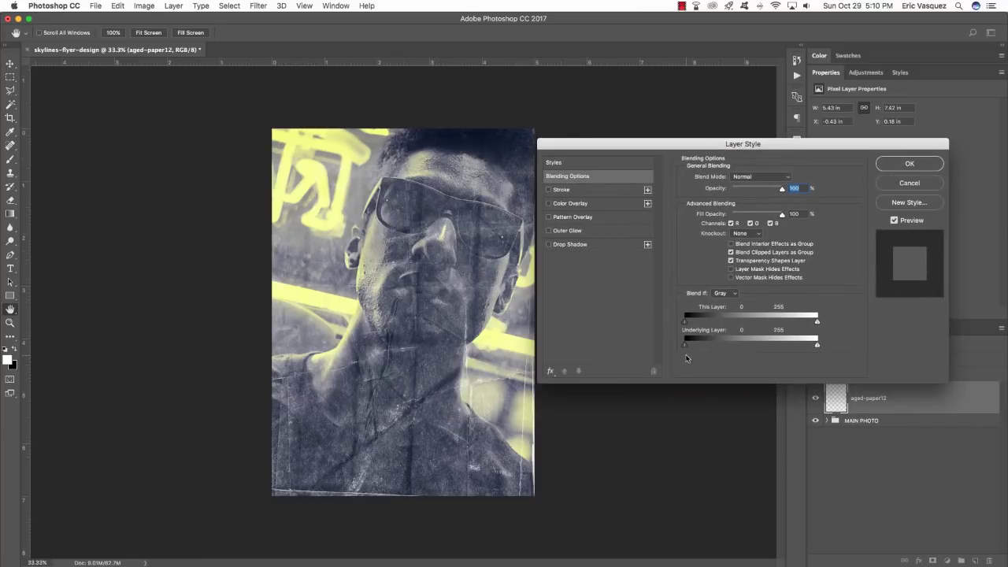
pyautogui.moveTo(648, 144); pyautogui.dragTo(644, 144)
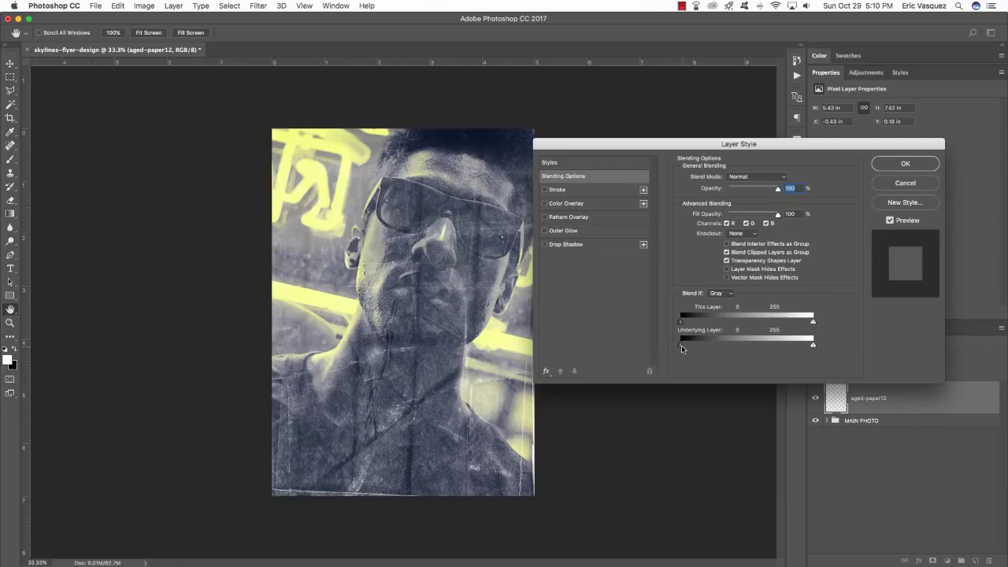
pyautogui.press('alt')
pyautogui.moveTo(682, 348); pyautogui.dragTo(702, 348)
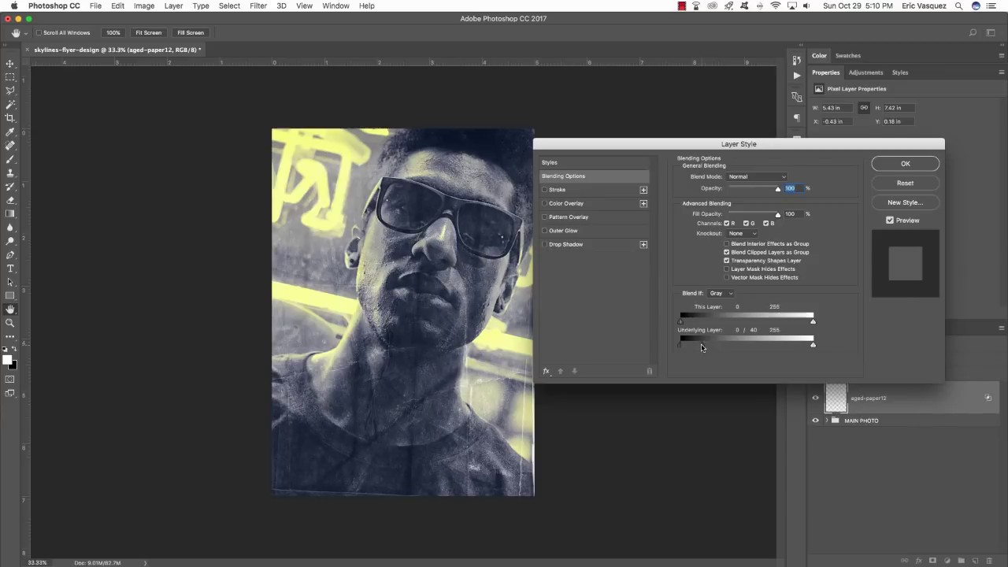
pyautogui.moveTo(702, 347); pyautogui.dragTo(700, 347)
pyautogui.click(905, 163)
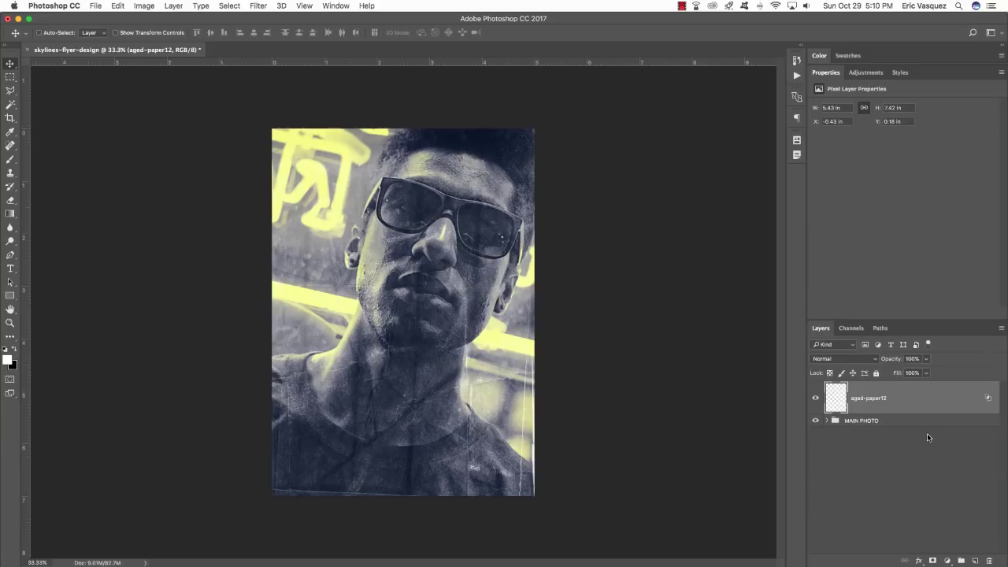
# Put aged-paper12 into a collapsed group named PAPER BRUSH.
pyautogui.press('super+g')
pyautogui.doubleClick(855, 387)
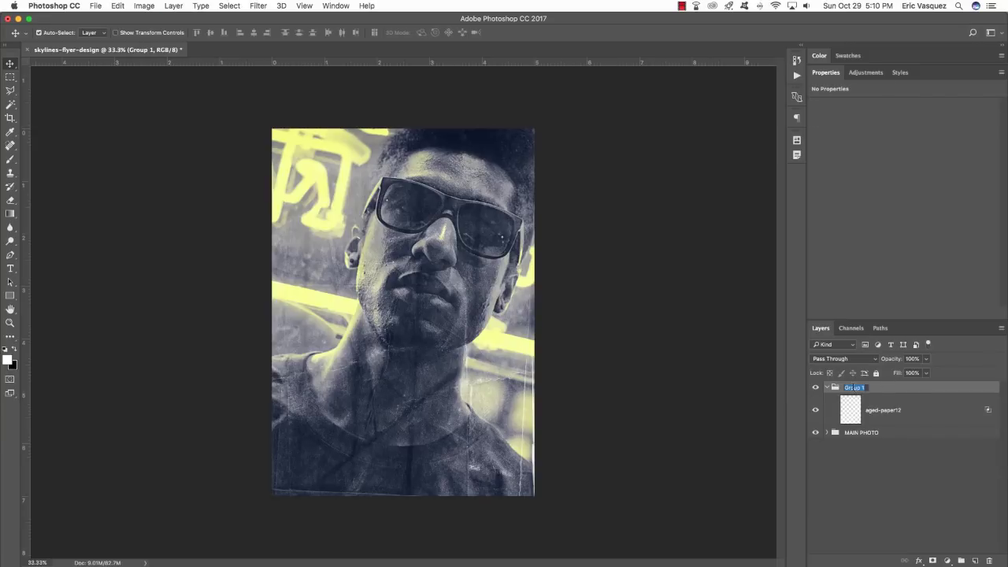
pyautogui.write('PAPER BRUSH')
pyautogui.press('Return')
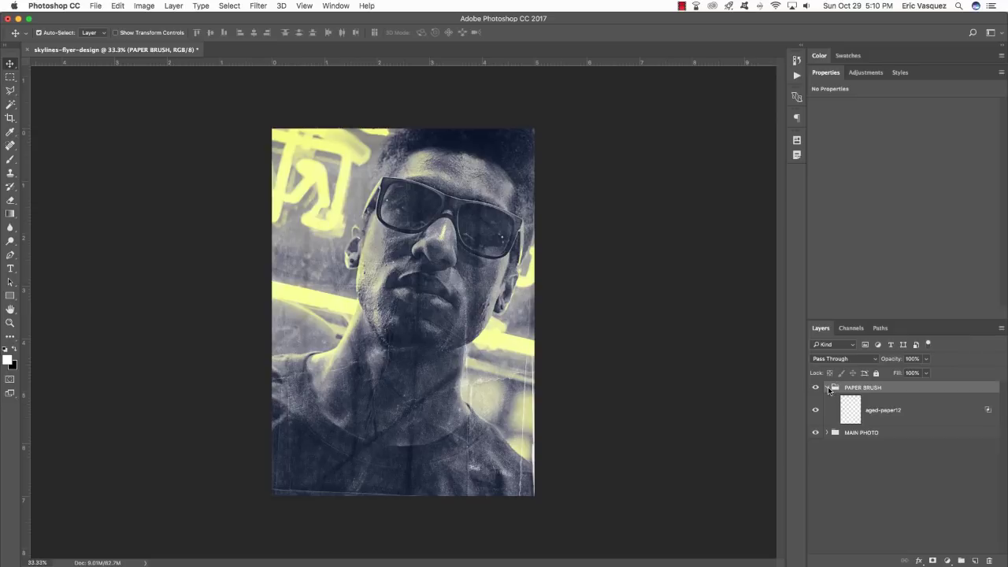
pyautogui.click(828, 389)
# Duplicate the B&W group from MAIN PHOTO, move the copy to the top, name it GLITCH FX.
pyautogui.hotkey('alt', '[')
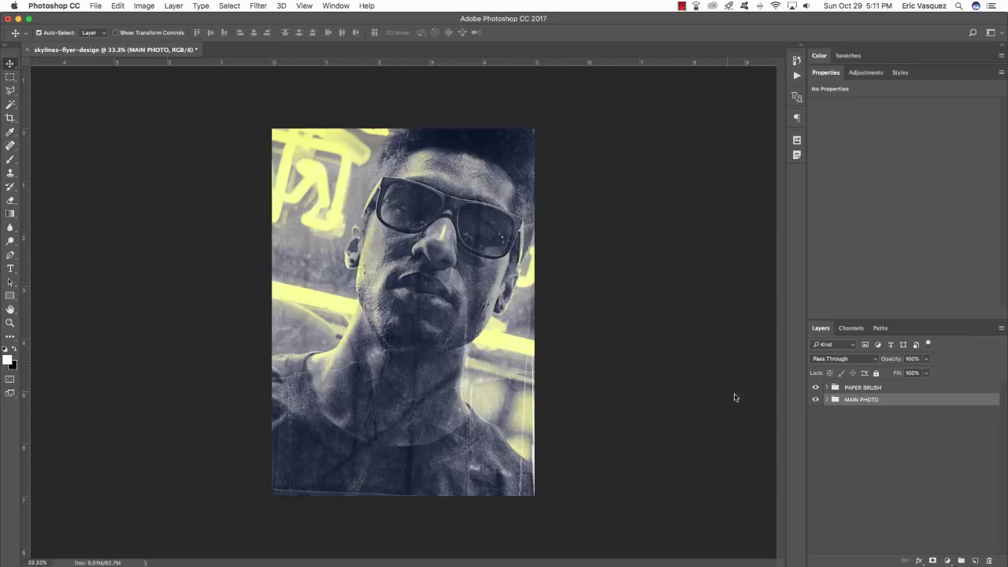
pyautogui.click(855, 389)
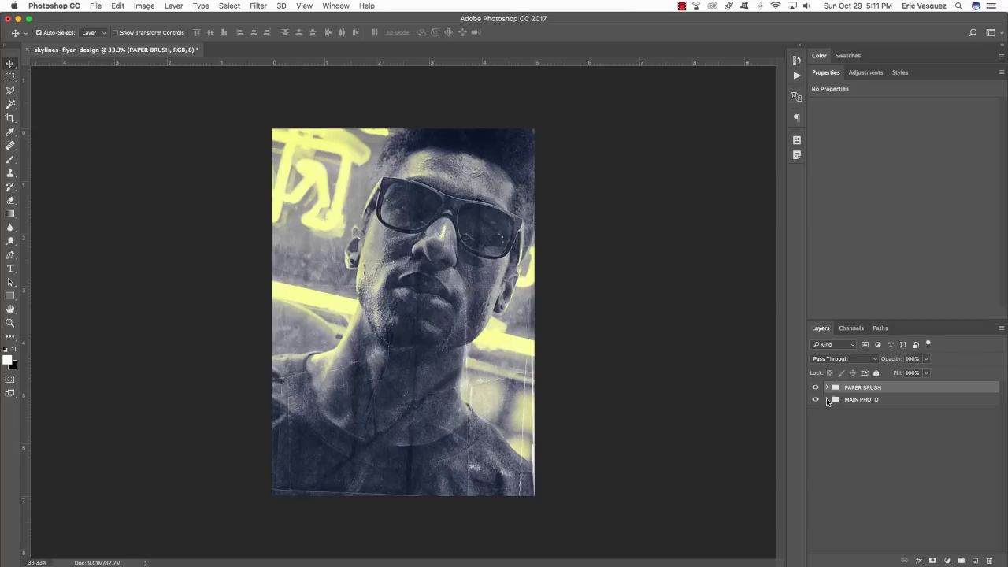
pyautogui.click(827, 400)
pyautogui.click(894, 398)
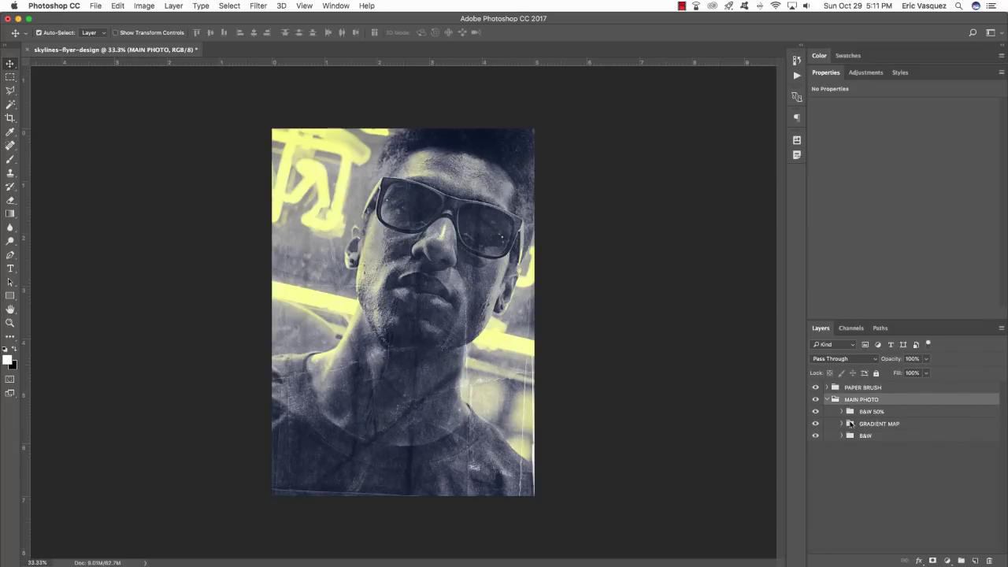
pyautogui.click(892, 437)
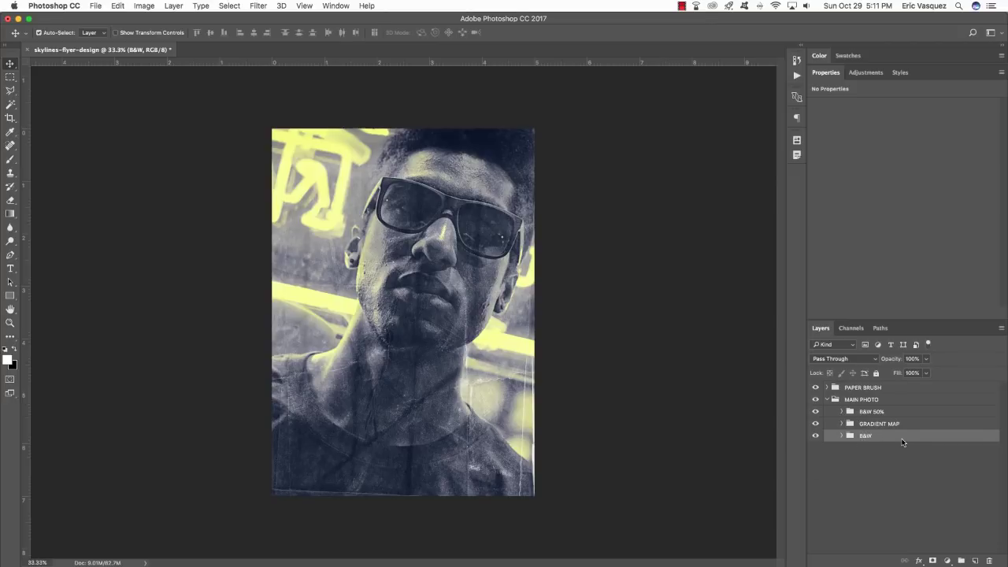
pyautogui.press('super+j')
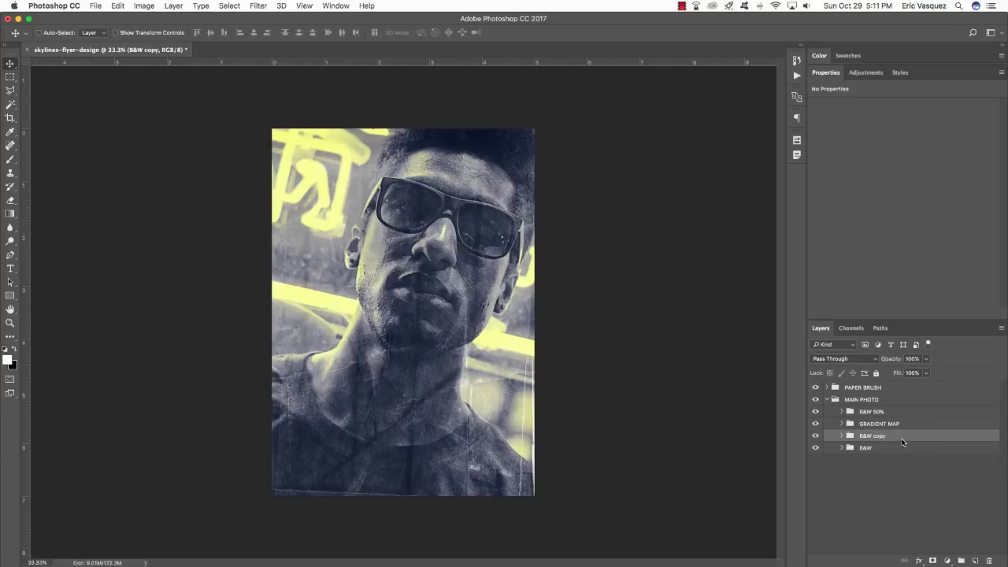
pyautogui.press('super+bracketright')
pyautogui.press('super+bracketright')
pyautogui.press('super+bracketright')
pyautogui.press('super+bracketright')
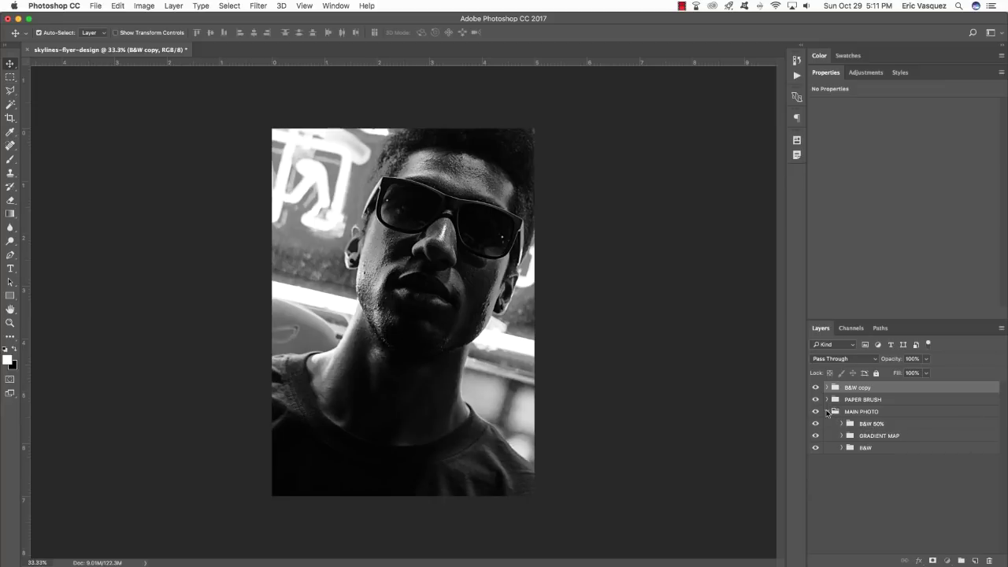
pyautogui.click(827, 412)
pyautogui.doubleClick(865, 389)
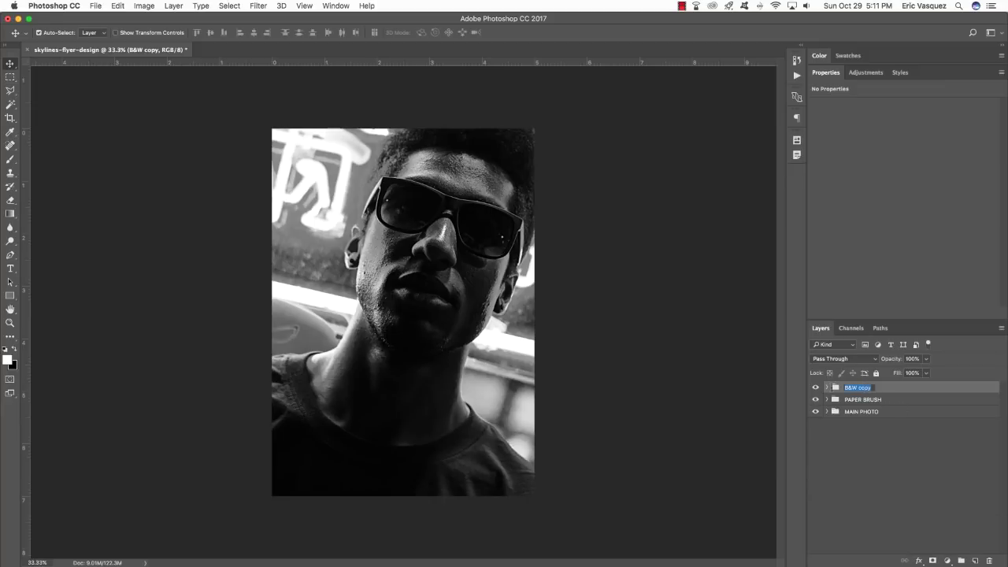
pyautogui.write('GLITCH FX')
pyautogui.press('Return')
# Set the GLITCH FX group's blending to Lighten with the G channel unchecked, keeping only R and B.
pyautogui.doubleClick(994, 390)
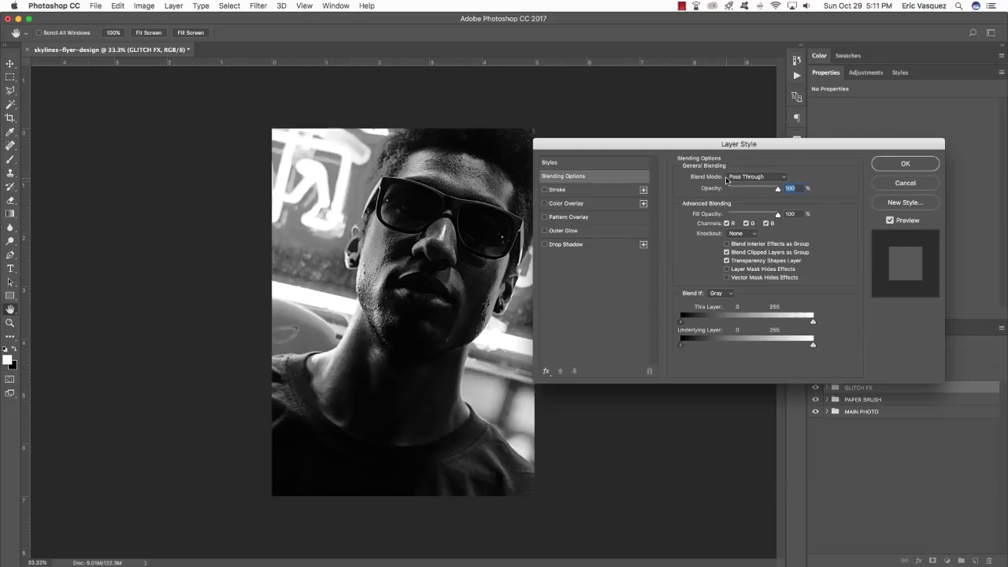
pyautogui.click(756, 178)
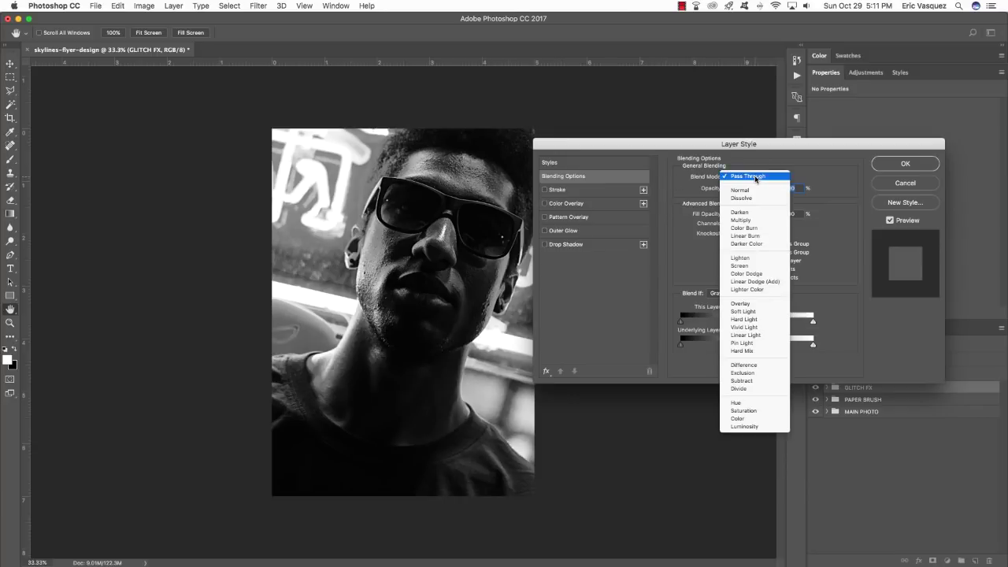
pyautogui.click(740, 257)
pyautogui.moveTo(751, 144); pyautogui.dragTo(719, 164)
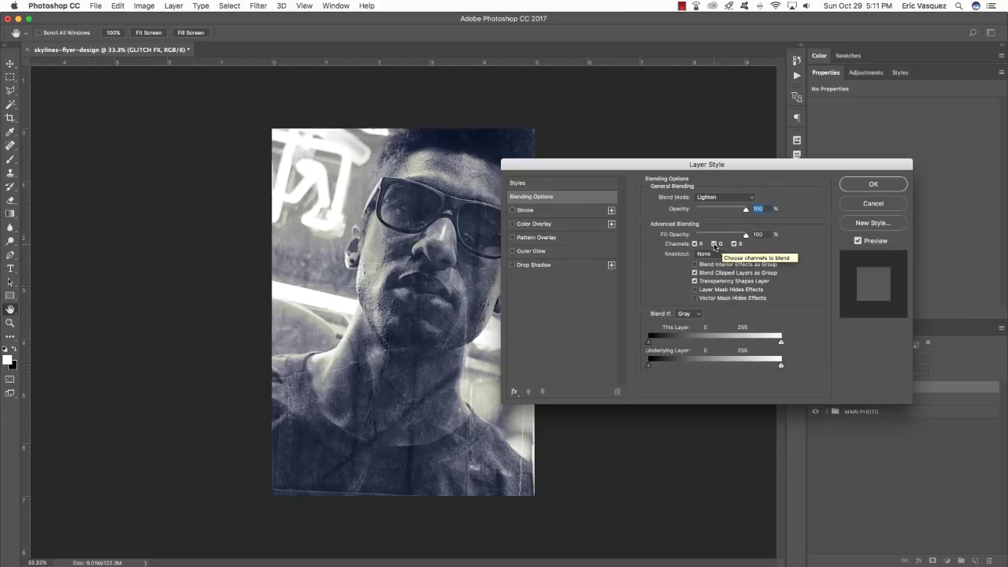
pyautogui.click(715, 244)
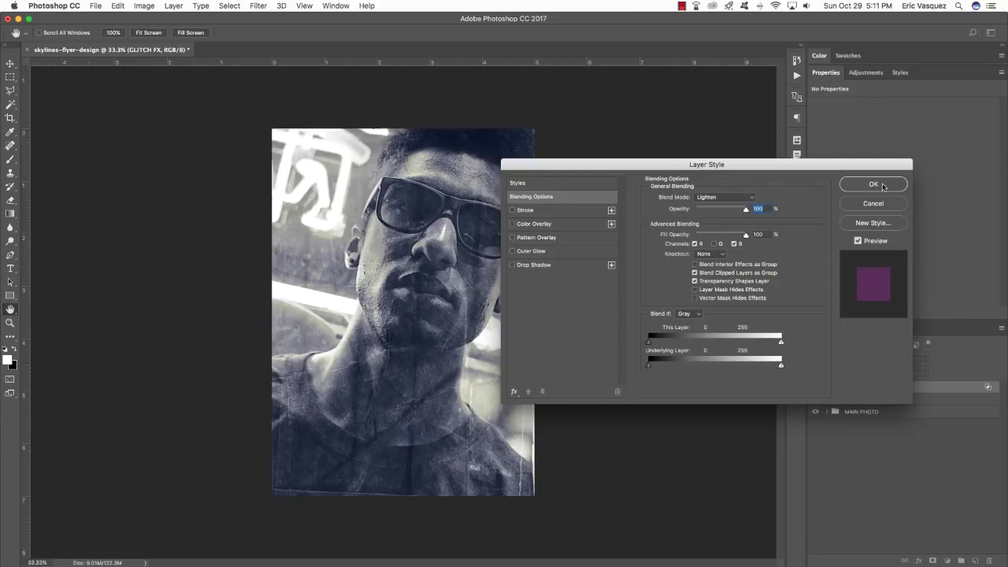
pyautogui.click(873, 184)
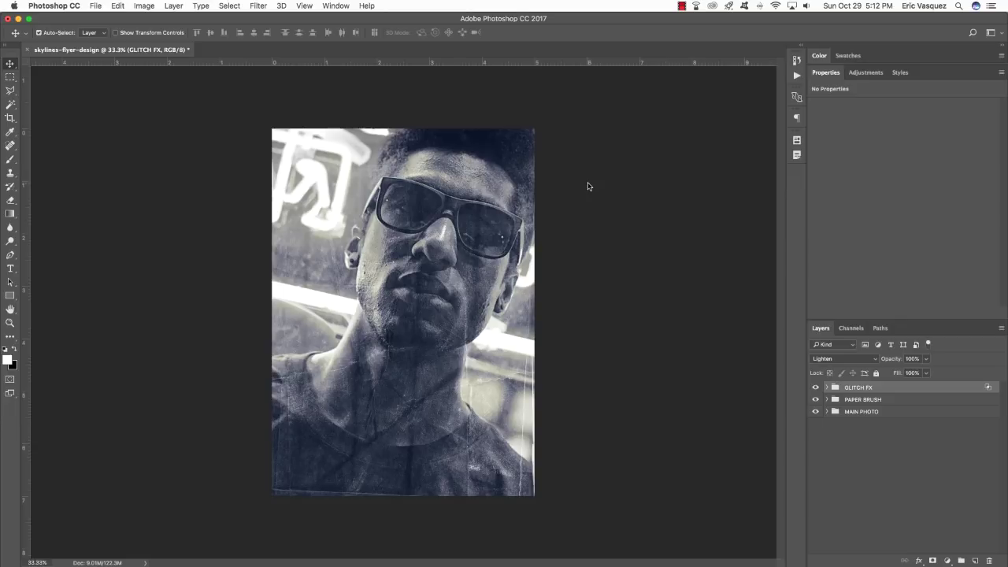
# Nudge GLITCH FX sideways, add a black layer mask, and undo the accidental vector mask.
pyautogui.hotkey('shift', 'Left')
pyautogui.hotkey('shift', 'Left')
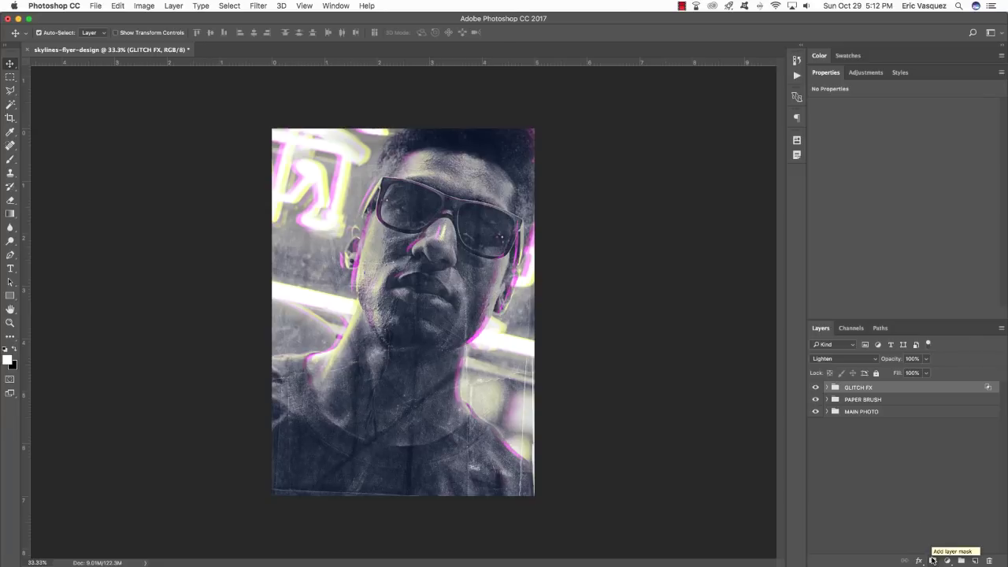
pyautogui.keyDown('alt'); pyautogui.click(932, 560); pyautogui.keyUp('alt')
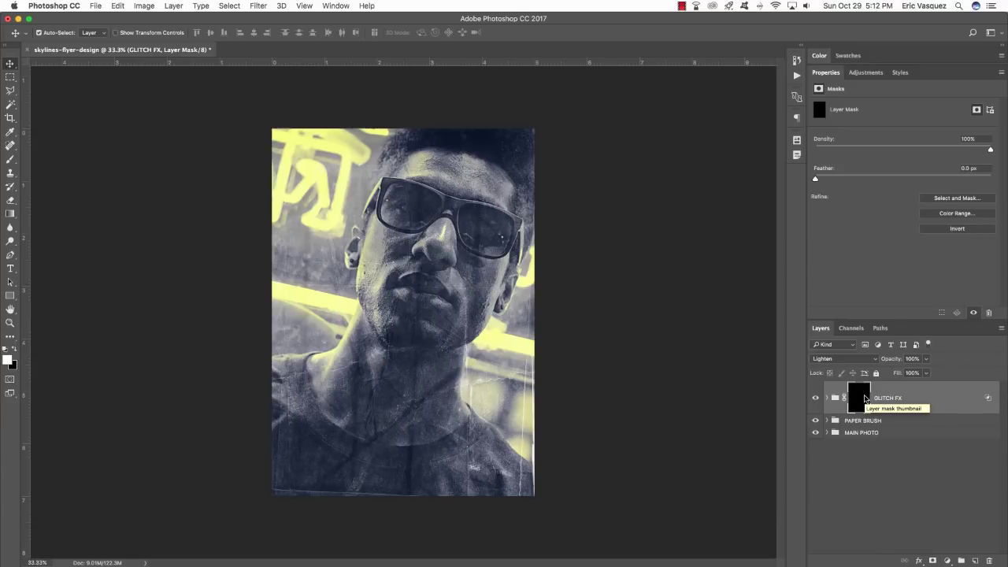
pyautogui.click(932, 561)
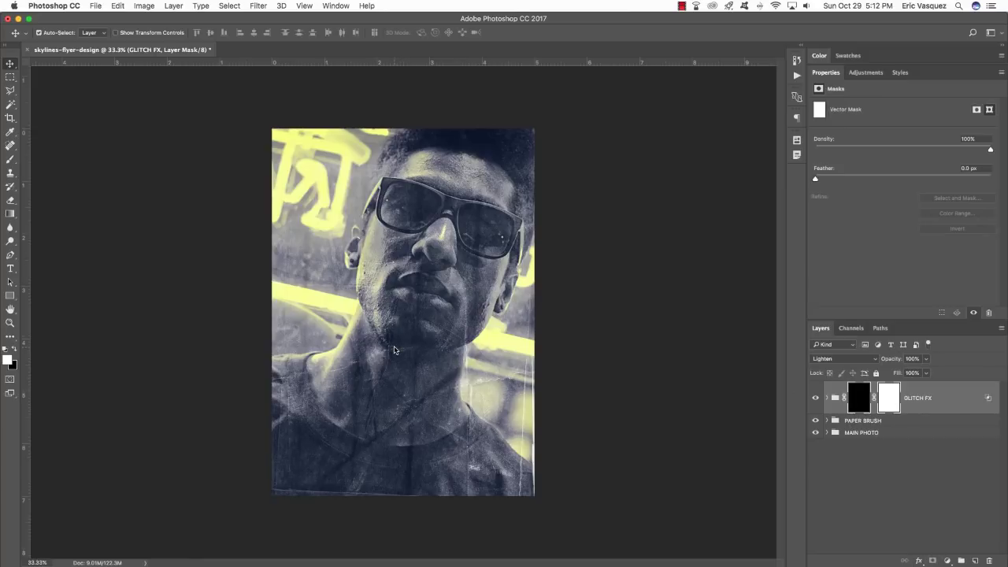
pyautogui.press('super+z')
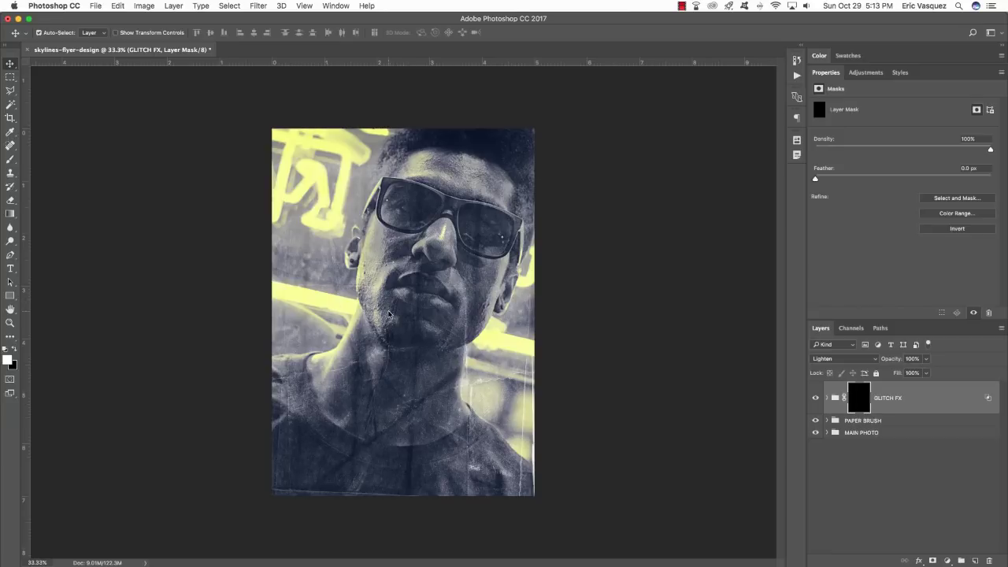
# Switch to the Brush tool and pick a soft round 2500 px preset from Brush Presets.
pyautogui.press('b')
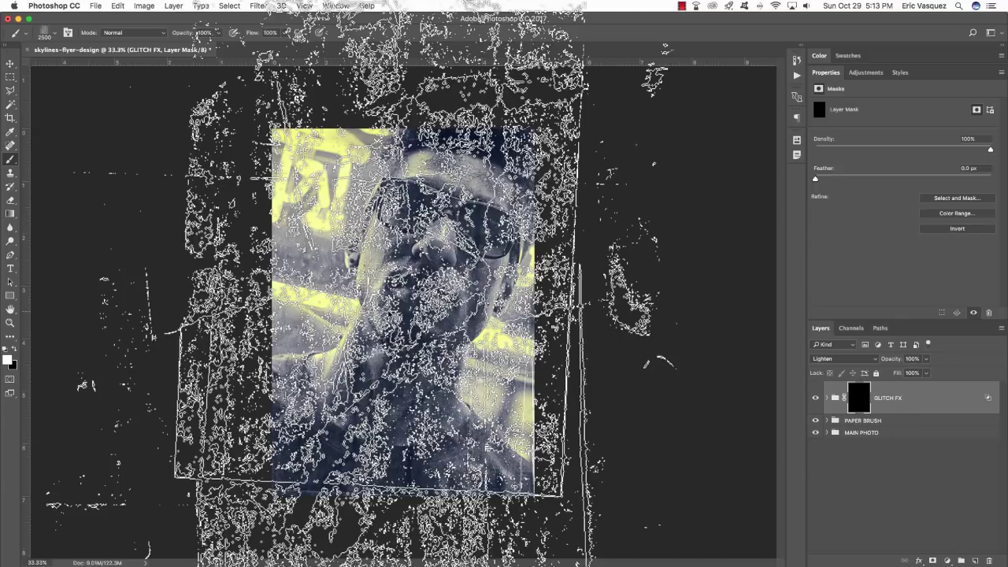
pyautogui.press('F5')
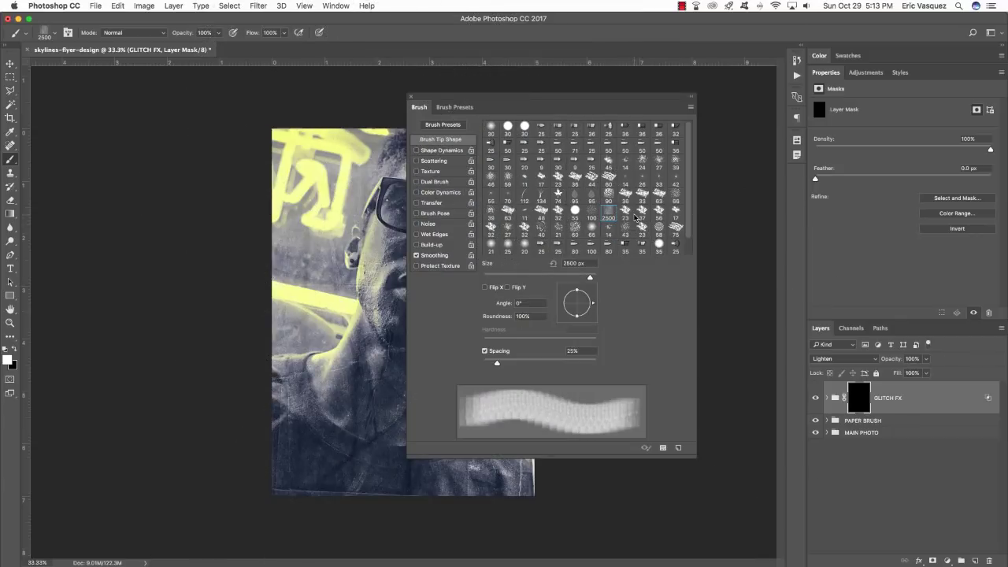
pyautogui.click(452, 108)
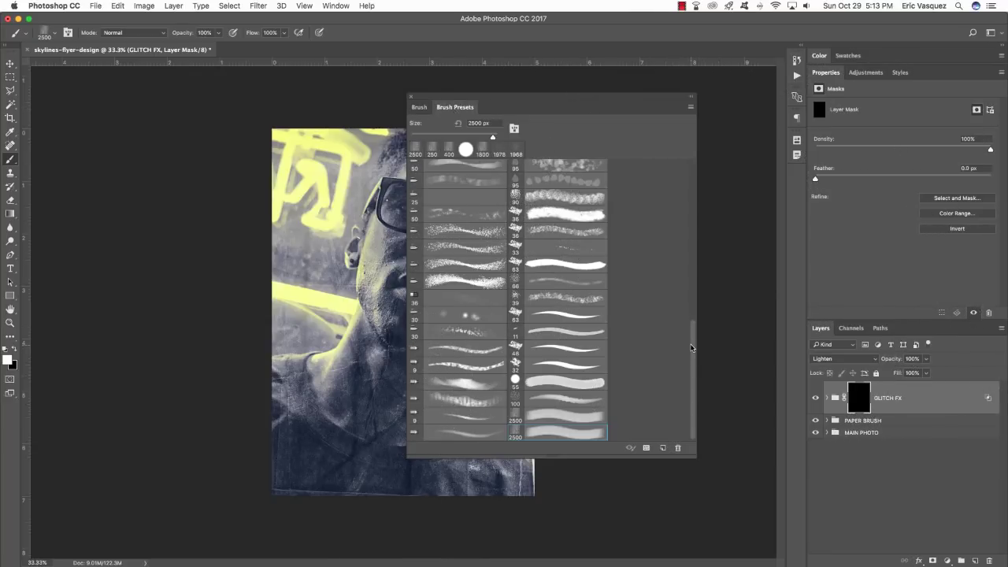
pyautogui.moveTo(689, 350); pyautogui.dragTo(684, 163)
pyautogui.click(474, 218)
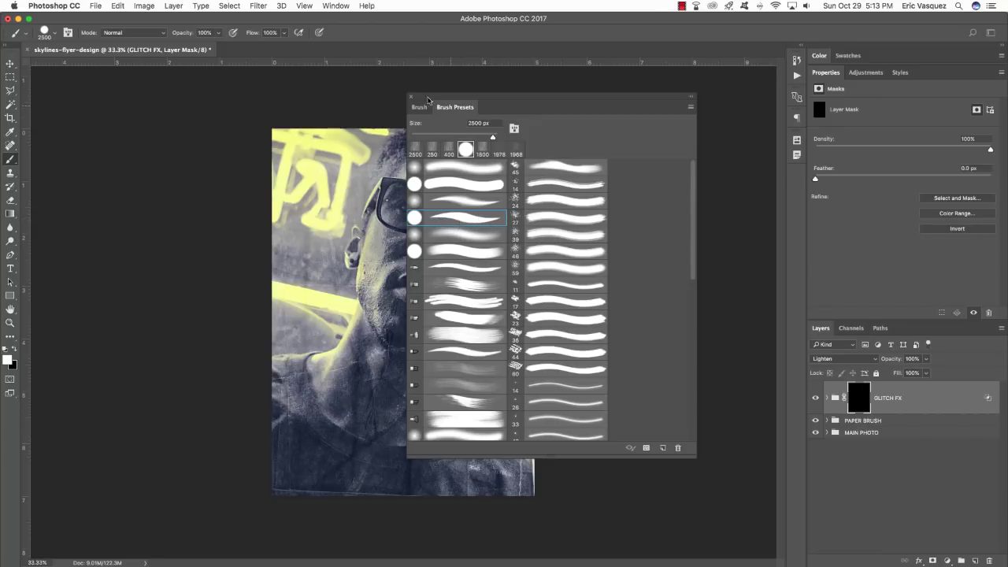
pyautogui.click(410, 100)
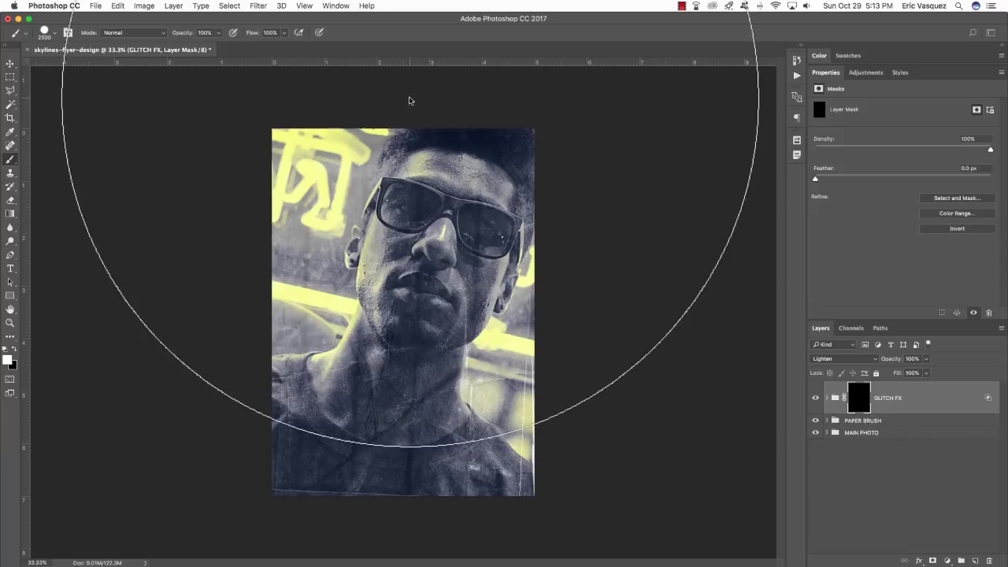
# Set the brush size to about 250 px, then enlarge it to 500 px.
pyautogui.click(49, 34)
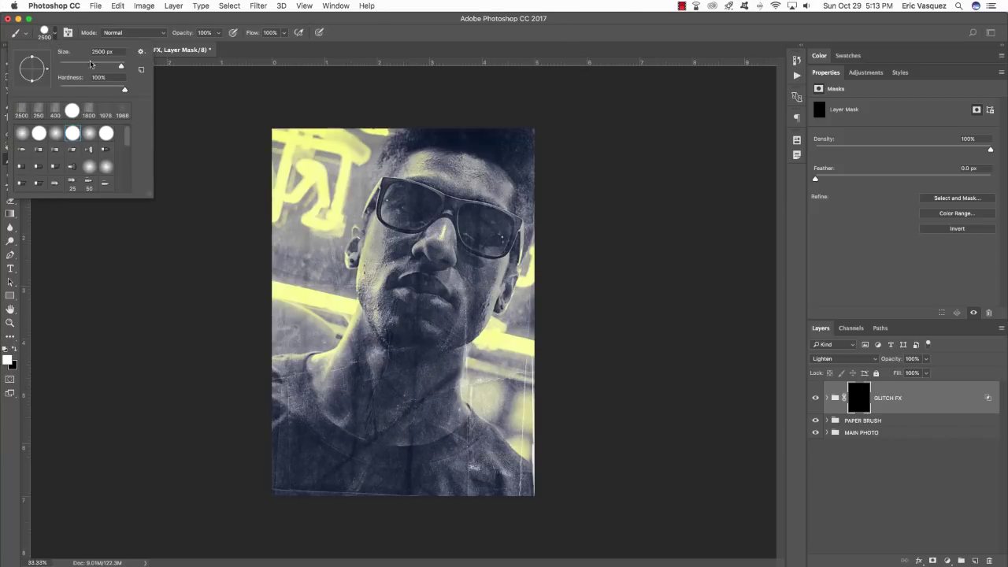
pyautogui.moveTo(120, 68); pyautogui.dragTo(109, 68)
pyautogui.press('Return')
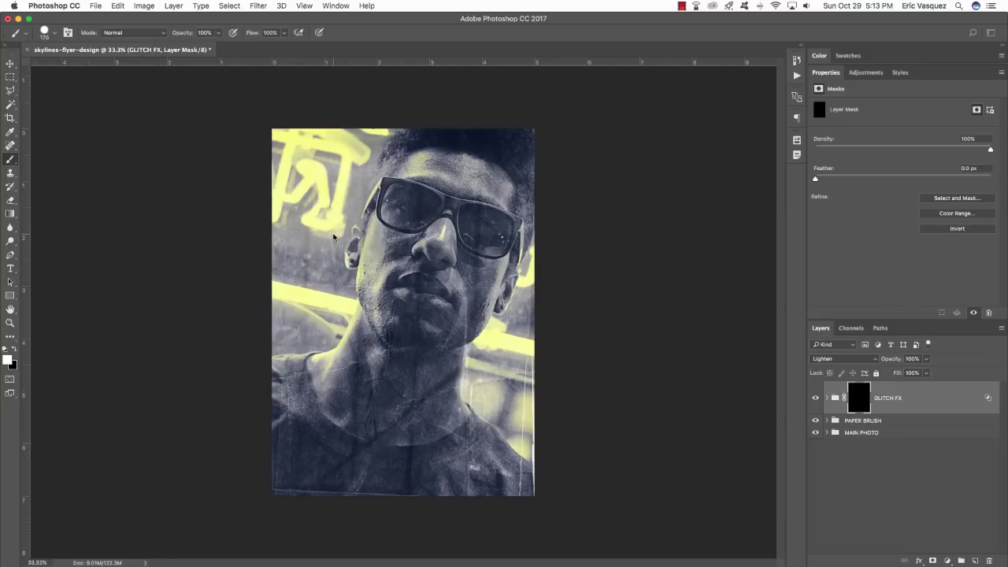
pyautogui.press(']')
pyautogui.press(']')
pyautogui.press(']')
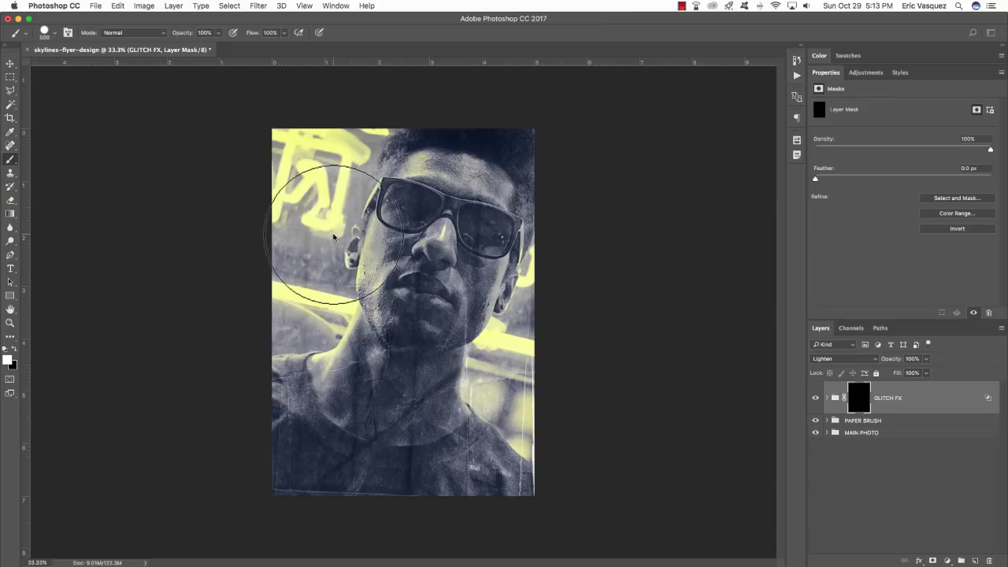
# Paint white on the mask beside the left cheek, both shoulders, neck, jaw, chin and ear.
pyautogui.click(333, 236)
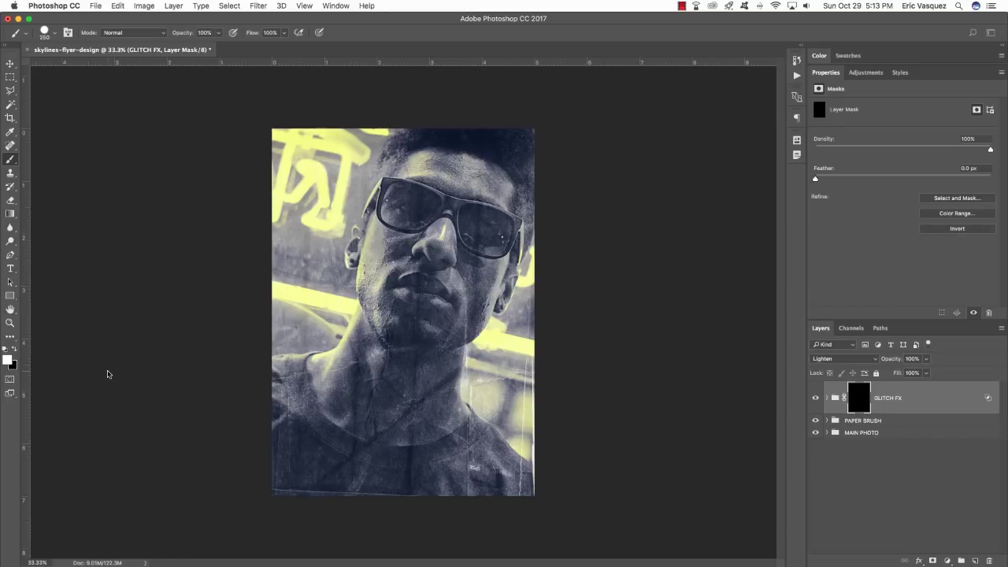
pyautogui.click(312, 378)
pyautogui.click(512, 452)
pyautogui.click(445, 372)
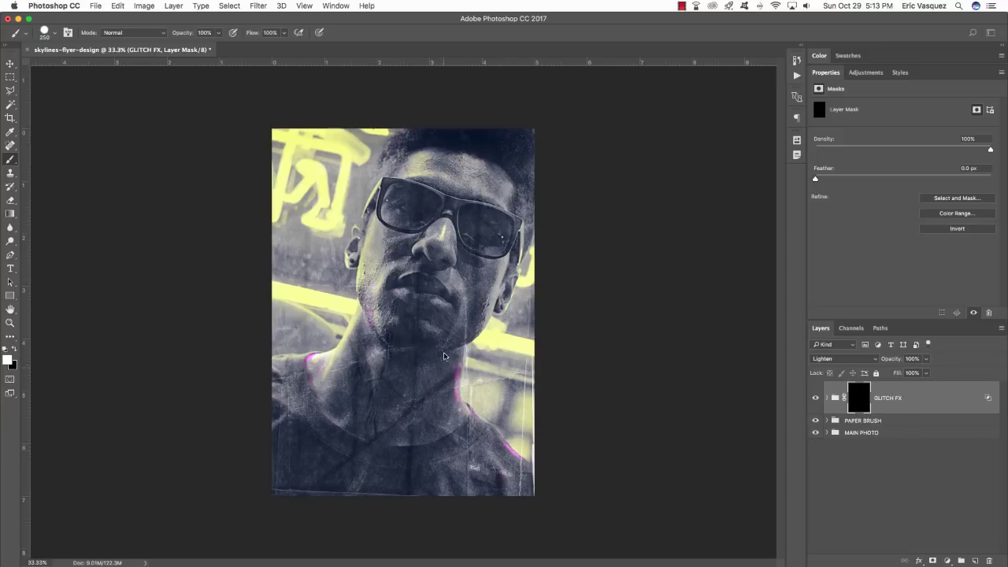
pyautogui.click(445, 345)
pyautogui.click(464, 312)
pyautogui.click(497, 287)
# Reveal glitch by the glasses, forehead, left ear, neck and nose, then switch to black at 90 px.
pyautogui.click(504, 236)
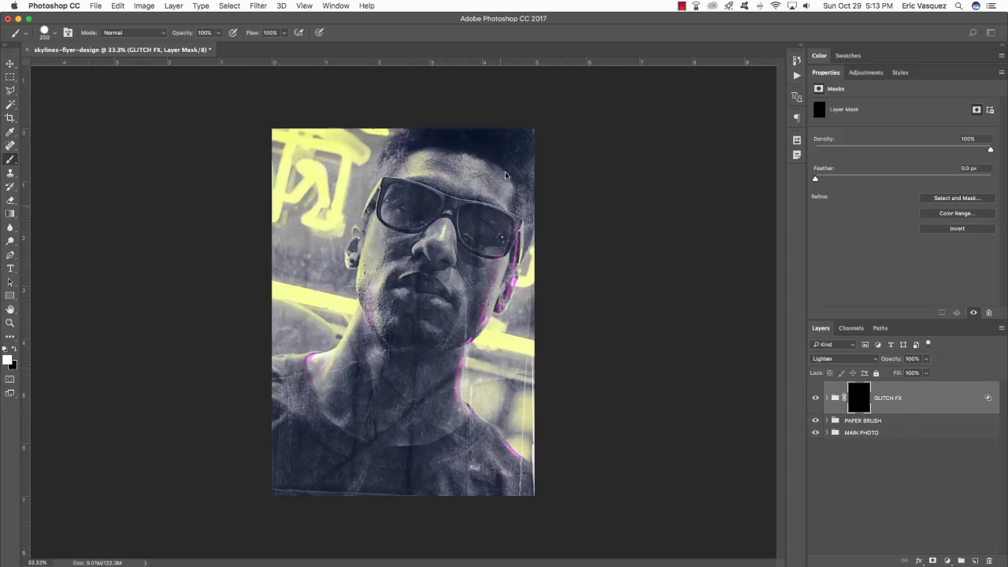
pyautogui.click(407, 156)
pyautogui.click(380, 200)
pyautogui.click(363, 249)
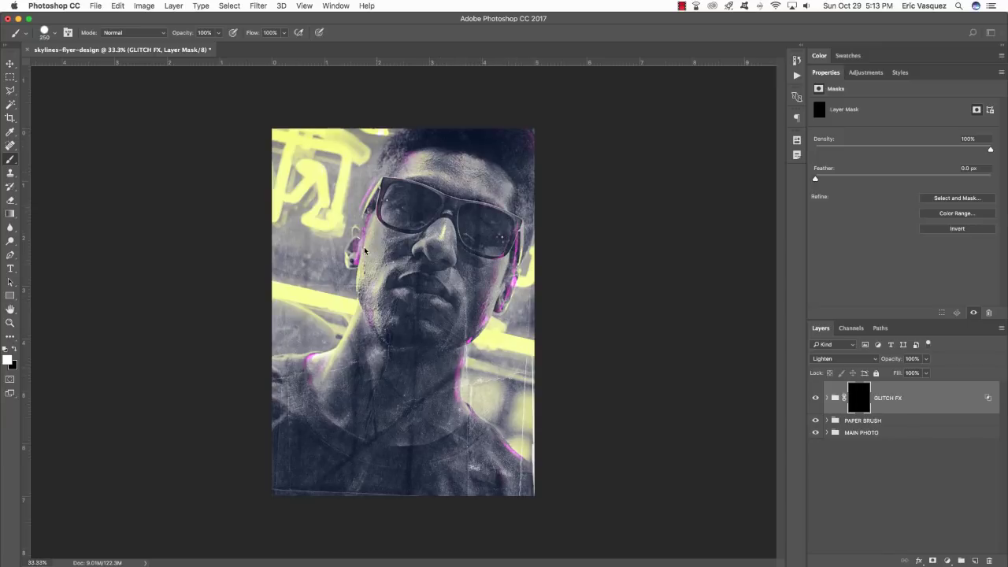
pyautogui.click(345, 305)
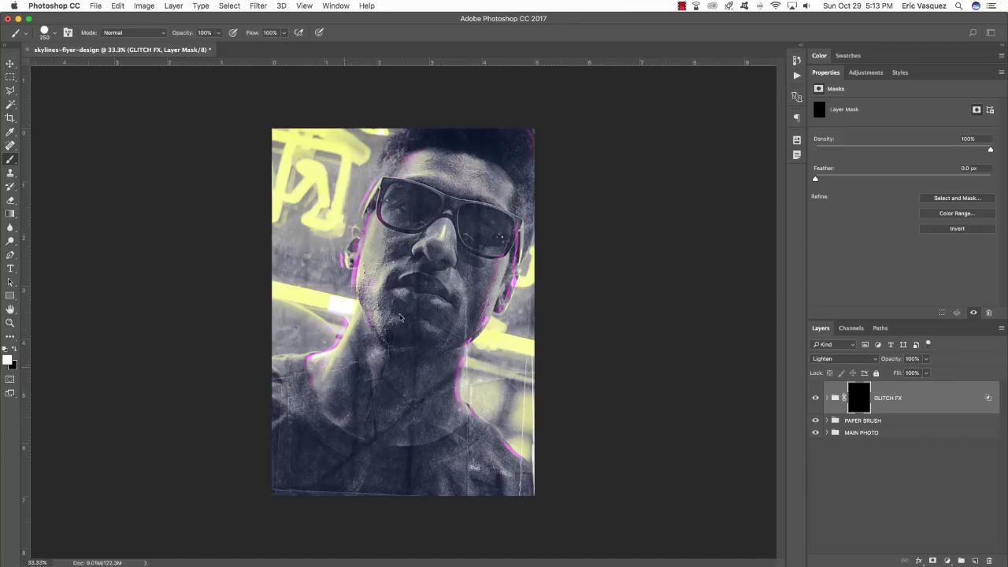
pyautogui.click(430, 239)
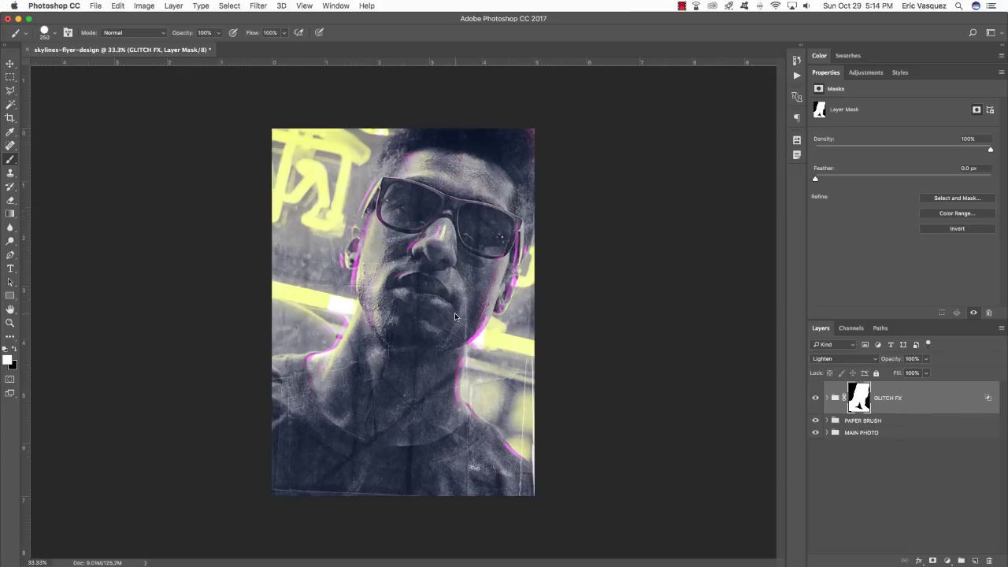
pyautogui.press('x')
pyautogui.press('[')
pyautogui.press('[')
pyautogui.press('[')
pyautogui.press('[')
pyautogui.press('[')
pyautogui.press('[')
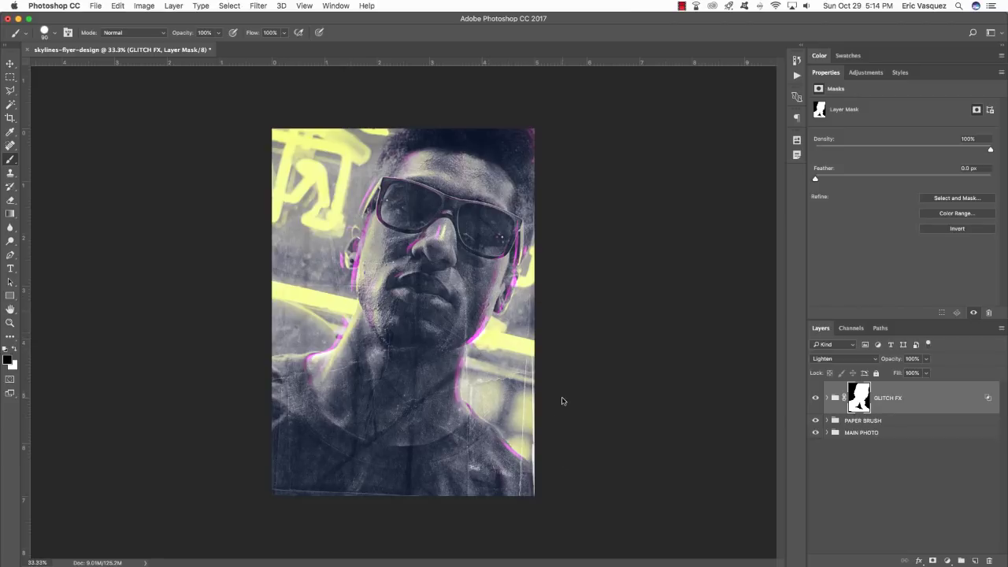
pyautogui.press('v')
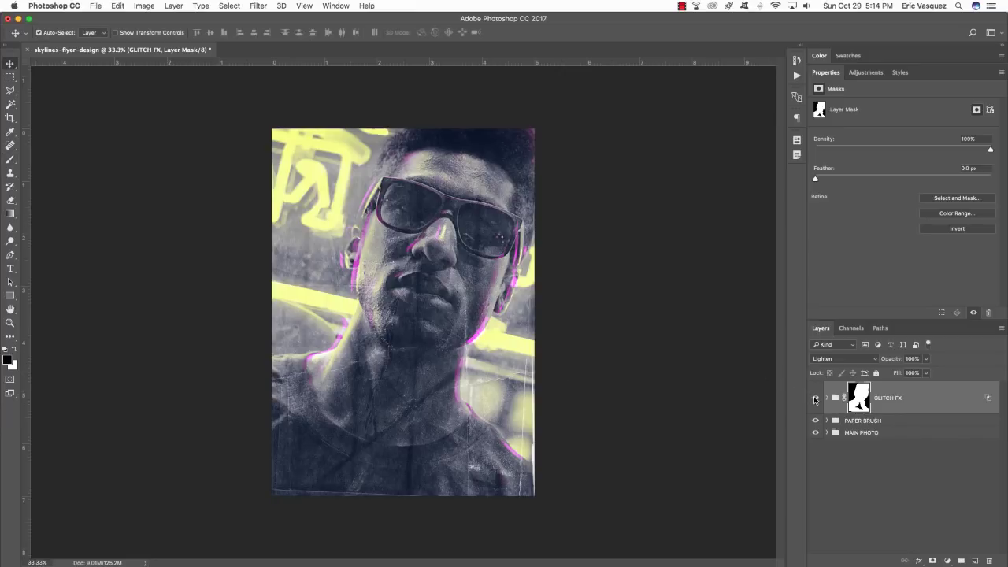
pyautogui.click(815, 398)
pyautogui.click(815, 397)
pyautogui.click(815, 398)
pyautogui.click(815, 398)
pyautogui.click(815, 397)
pyautogui.click(815, 398)
pyautogui.click(815, 398)
pyautogui.click(815, 398)
pyautogui.press('b')
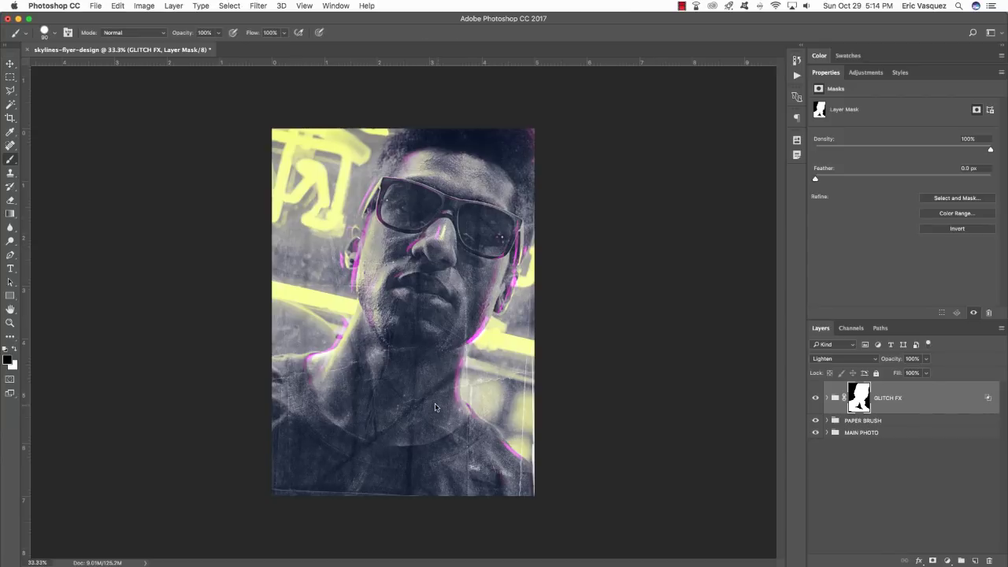
pyautogui.press('x')
pyautogui.press(']')
pyautogui.press(']')
pyautogui.press(']')
pyautogui.press(']')
pyautogui.press(']')
pyautogui.press('v')
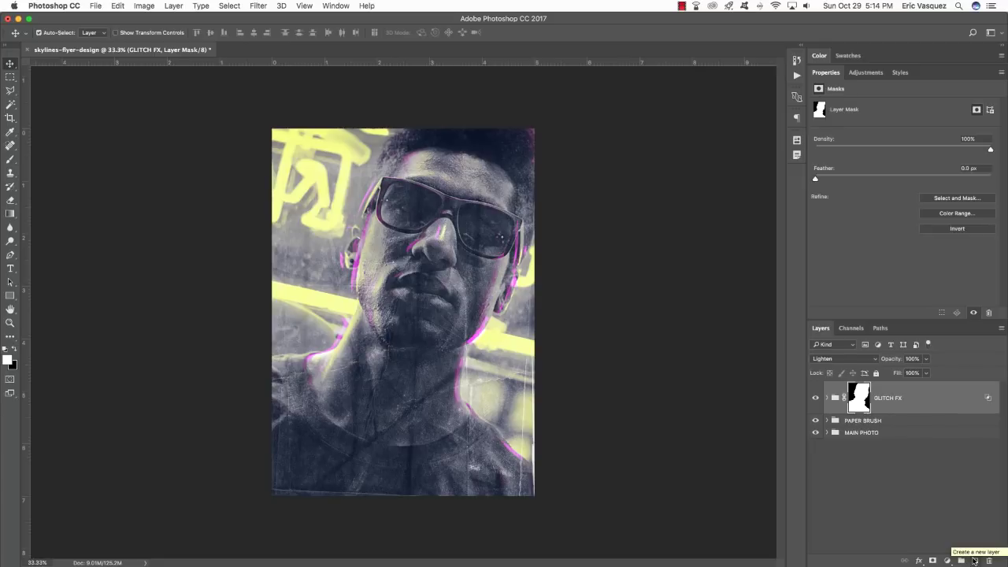
# Add a new empty Layer 1 above GLITCH FX and choose a Foreground to Transparent gradient.
pyautogui.click(975, 560)
pyautogui.press('g')
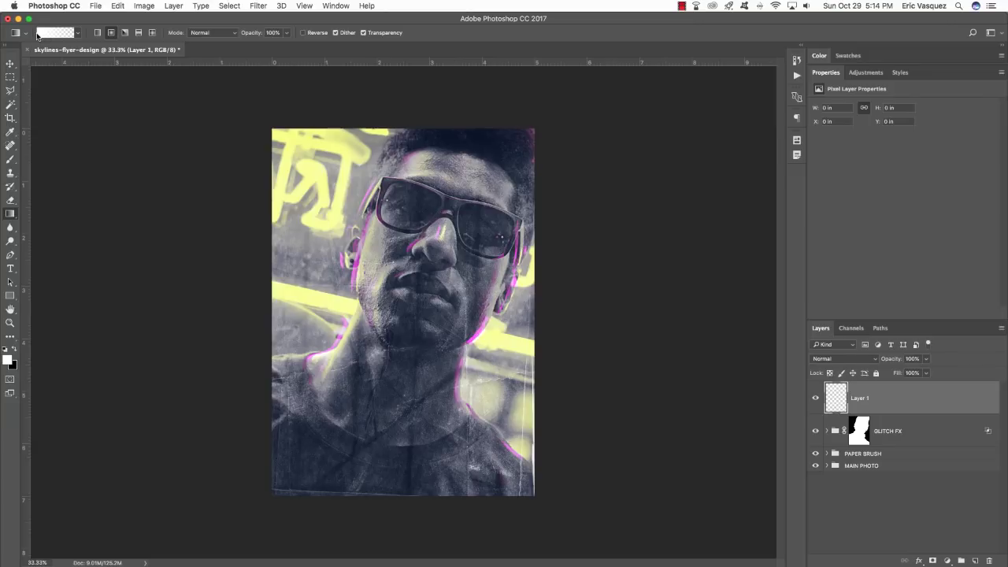
pyautogui.click(38, 35)
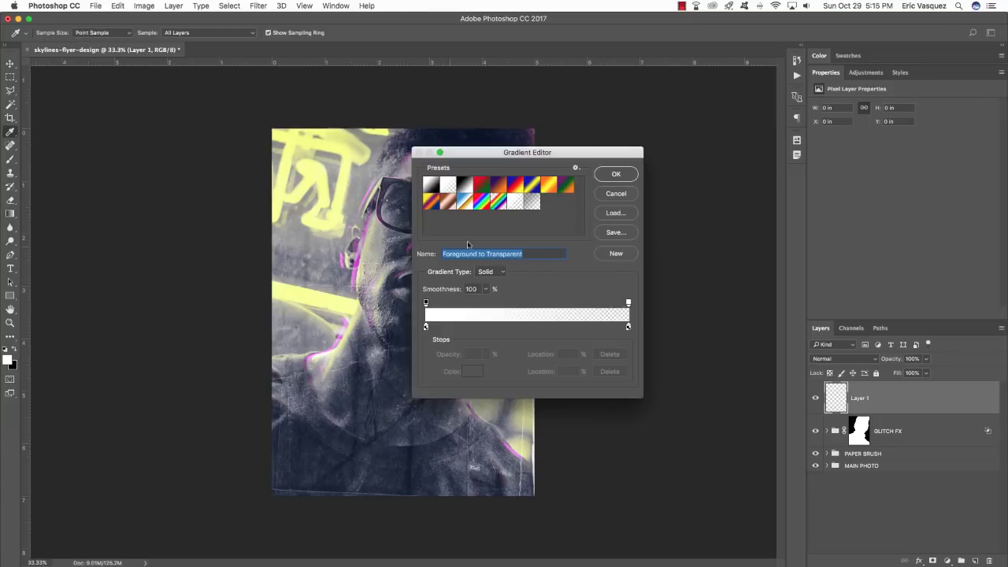
pyautogui.click(617, 174)
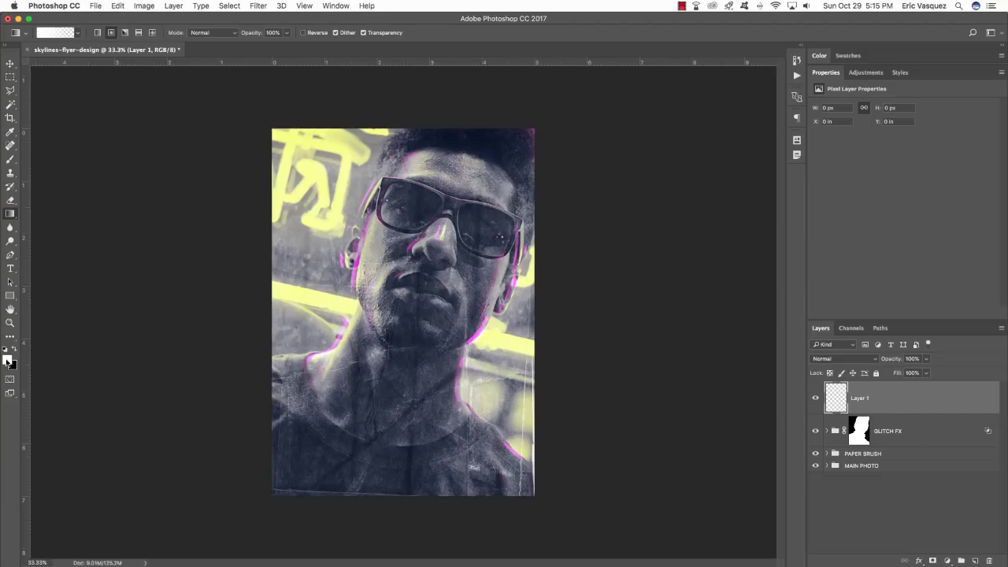
pyautogui.press('x')
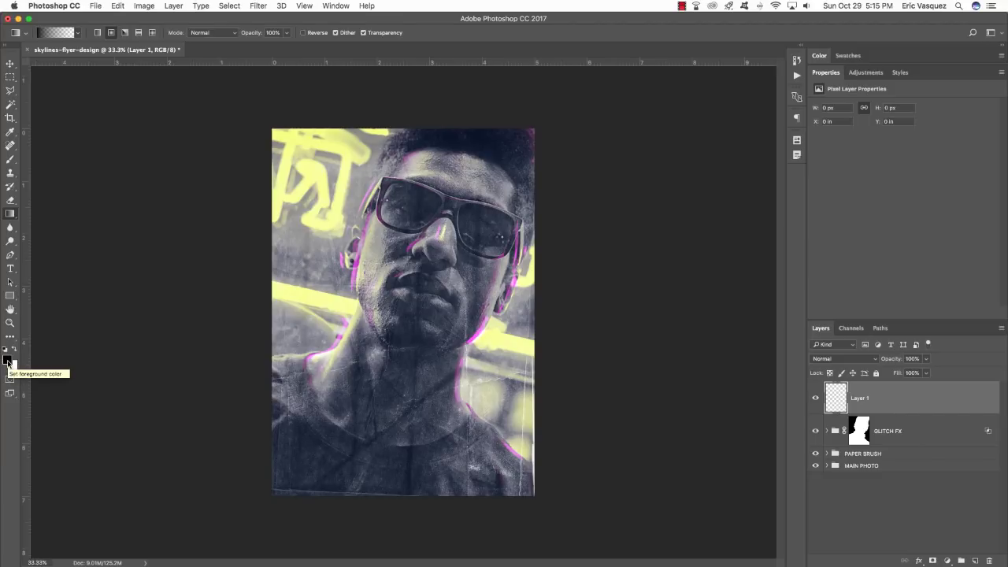
# Set the foreground colour to magenta #ff00ff.
pyautogui.click(7, 360)
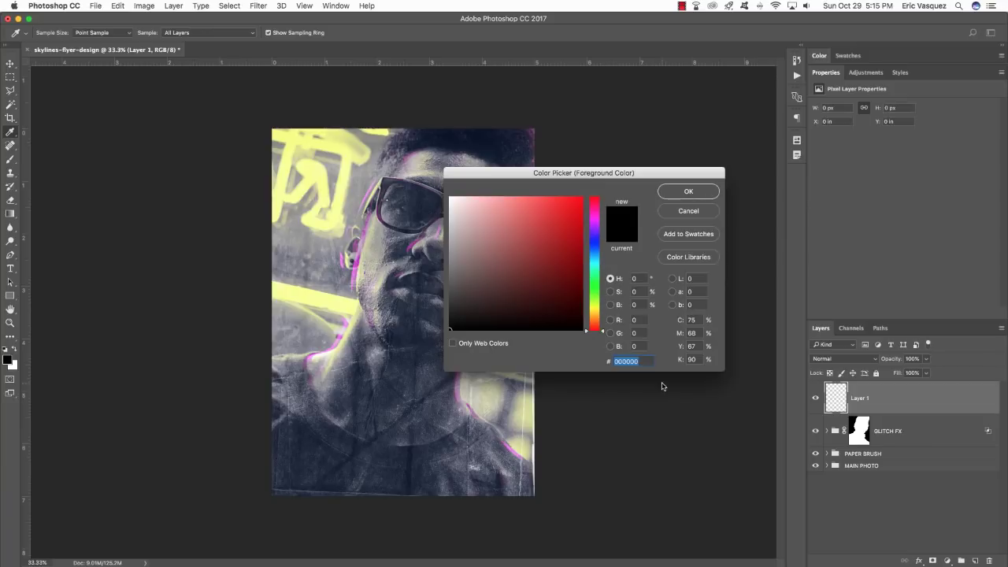
pyautogui.write('ff00')
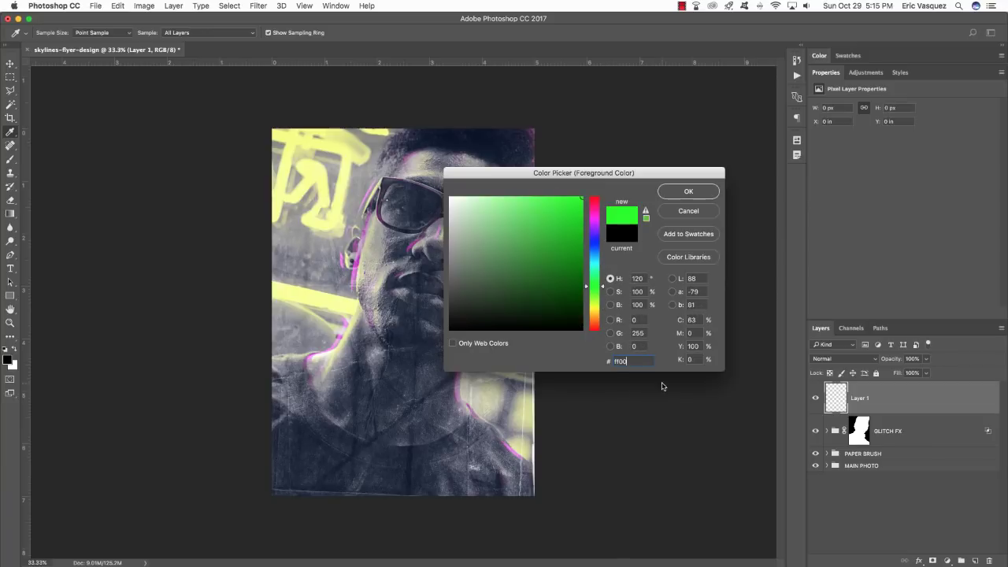
pyautogui.write('ff')
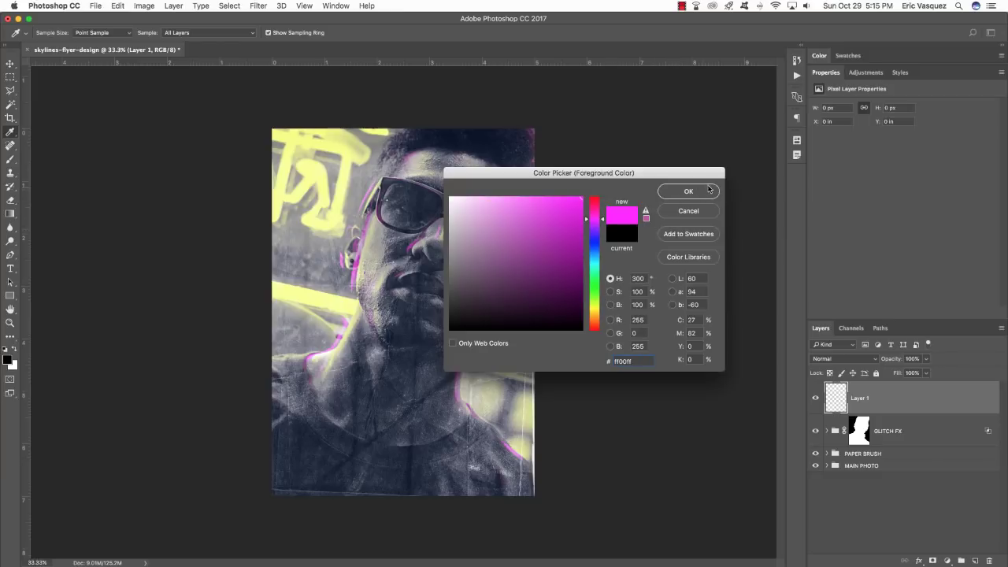
pyautogui.click(693, 195)
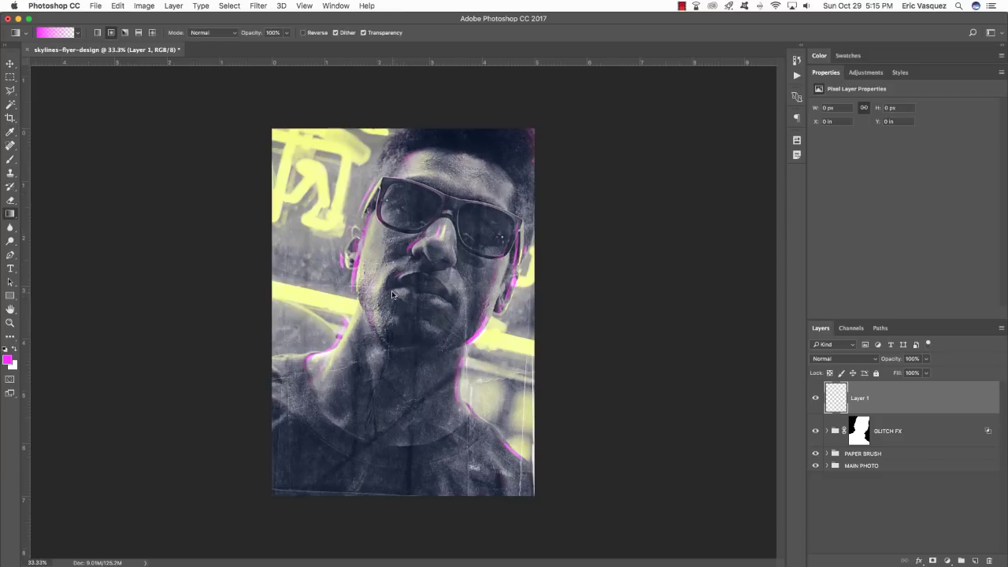
# Draw a radial magenta glow on Layer 1 in Lighten mode, shift it beside the neck, and duplicate it.
pyautogui.moveTo(401, 302); pyautogui.dragTo(355, 232)
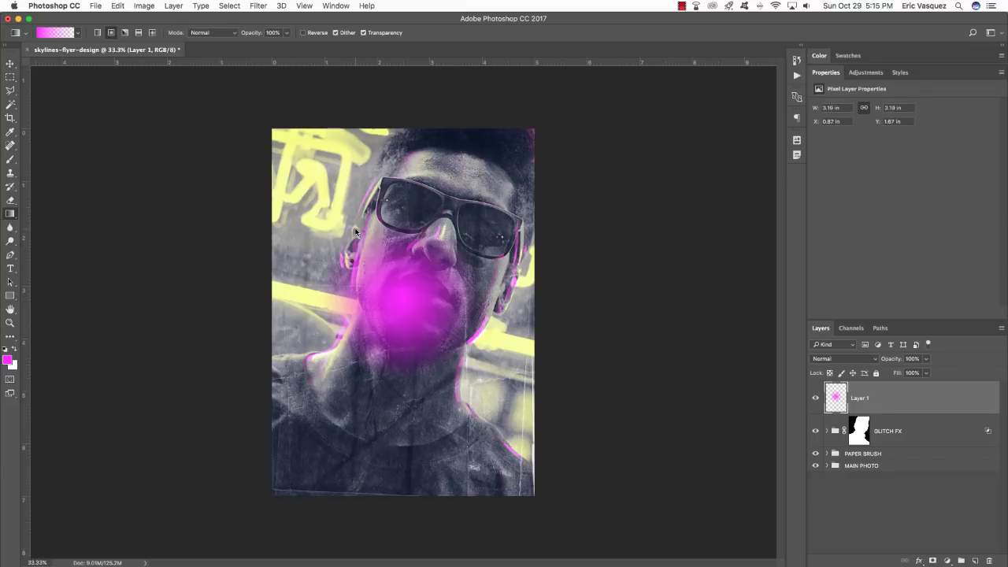
pyautogui.press('v')
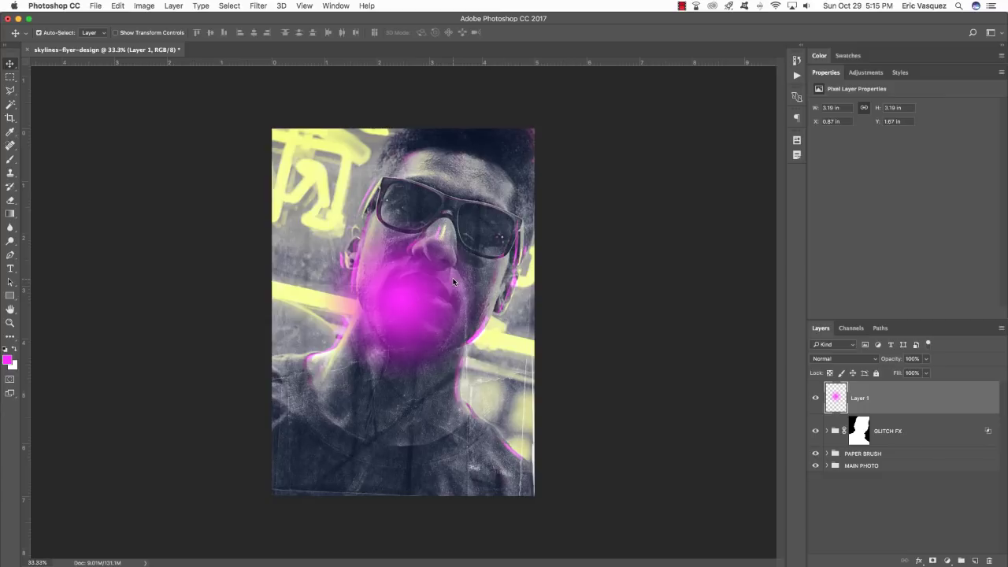
pyautogui.click(832, 360)
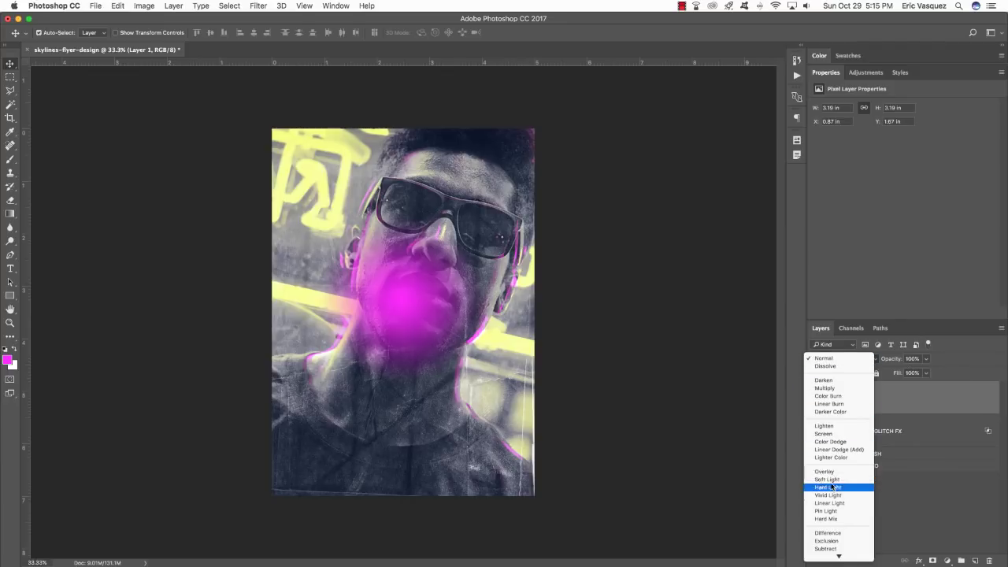
pyautogui.click(839, 427)
pyautogui.moveTo(399, 310); pyautogui.dragTo(319, 323)
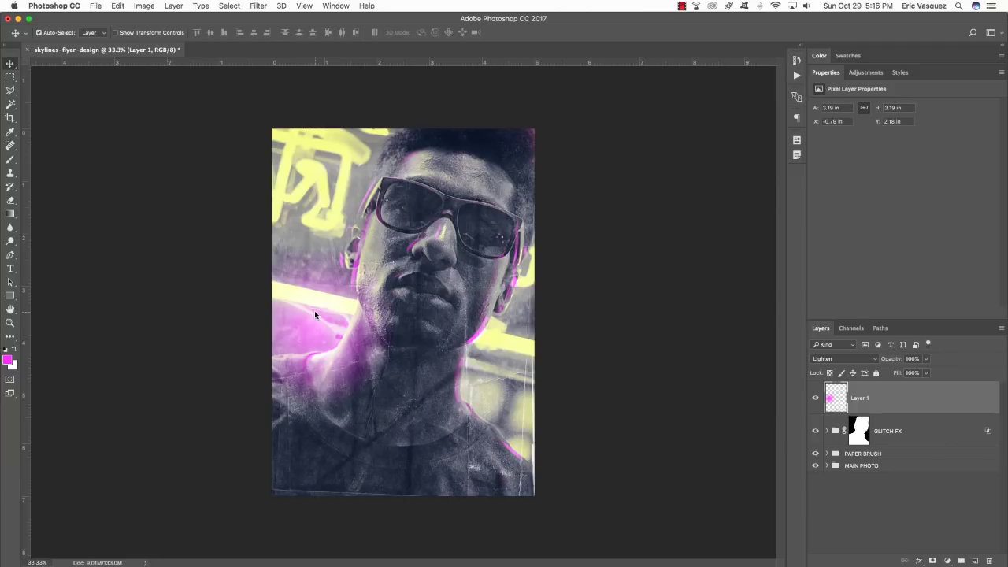
pyautogui.press('super+j')
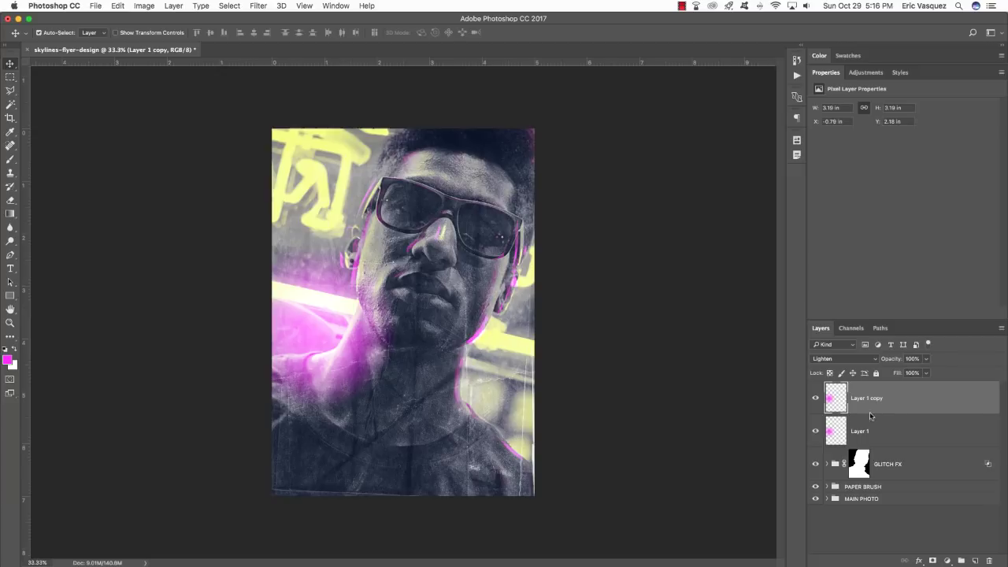
# Set Layer 1 copy to Soft Light, toggling its visibility to compare the glow.
pyautogui.click(841, 361)
pyautogui.click(827, 411)
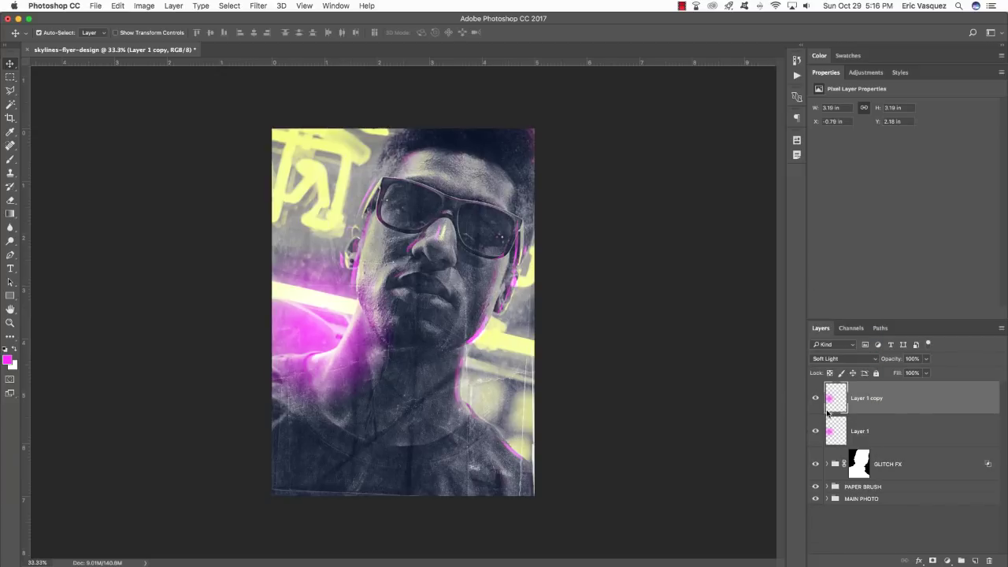
pyautogui.click(816, 398)
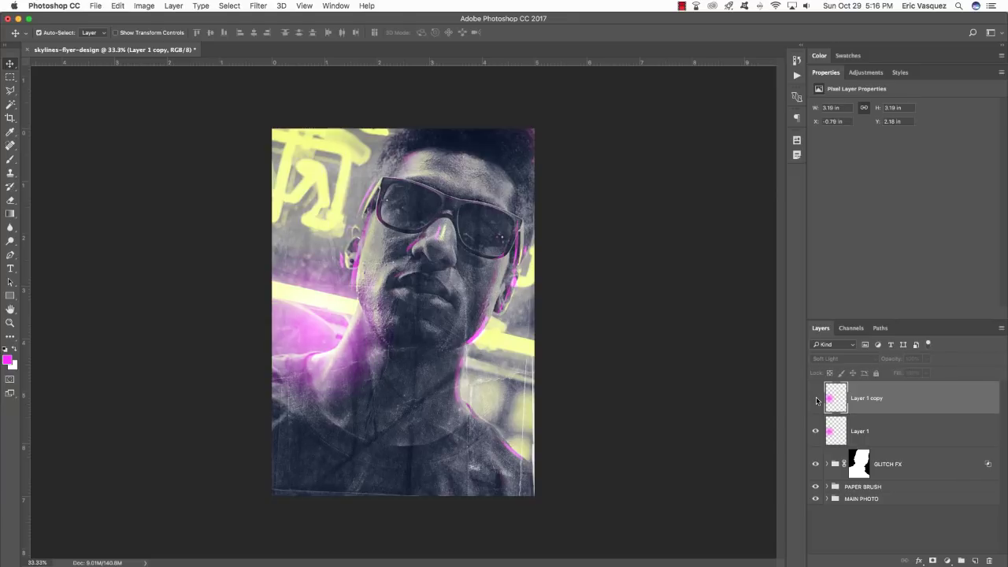
pyautogui.click(816, 399)
pyautogui.click(876, 431)
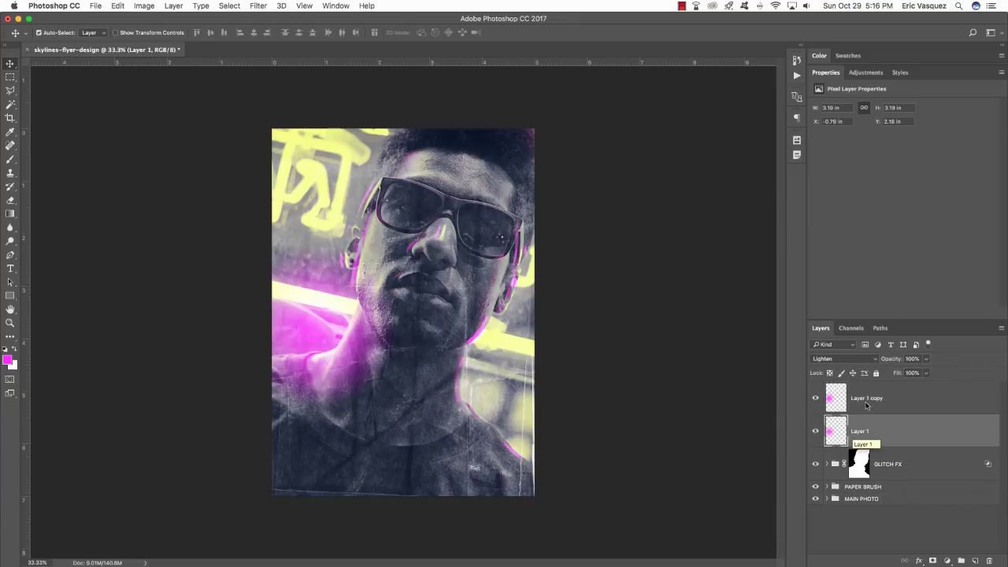
pyautogui.click(870, 399)
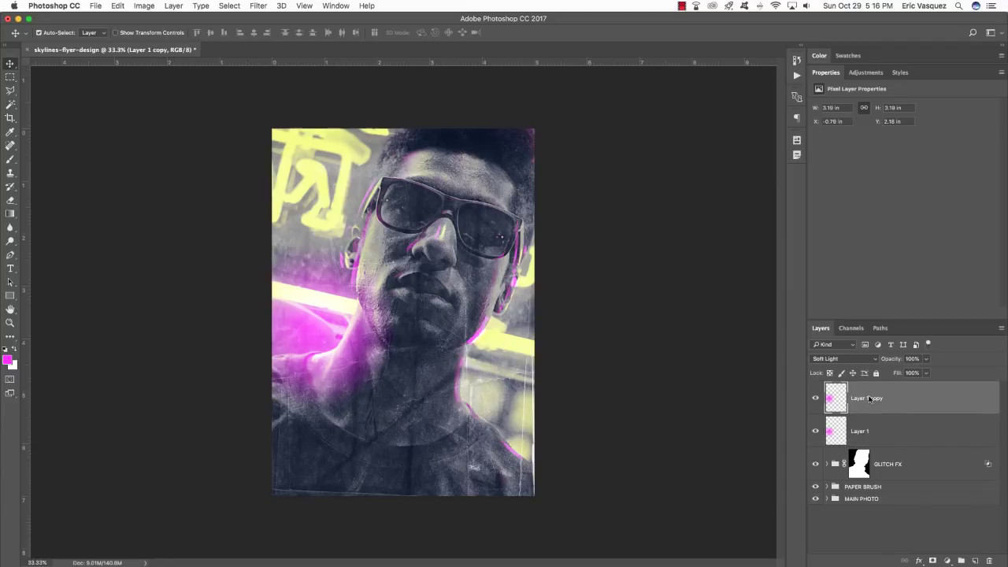
pyautogui.click(816, 398)
pyautogui.click(816, 399)
# Duplicate both glows, enlarge the copies toward the upper left, then duplicate again to the lower right.
pyautogui.keyDown('shift'); pyautogui.click(924, 436); pyautogui.keyUp('shift')
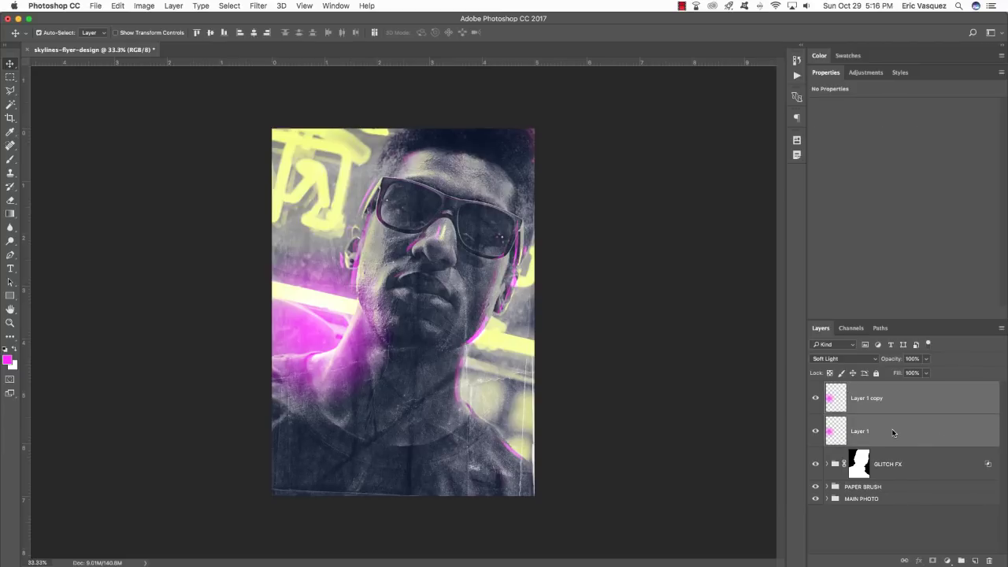
pyautogui.press('super+j')
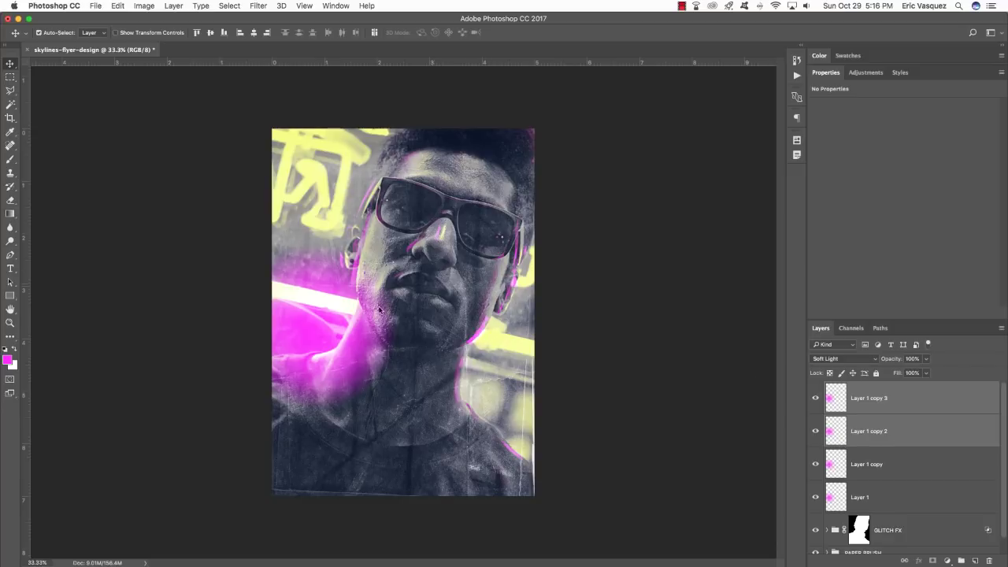
pyautogui.moveTo(341, 358); pyautogui.dragTo(366, 266)
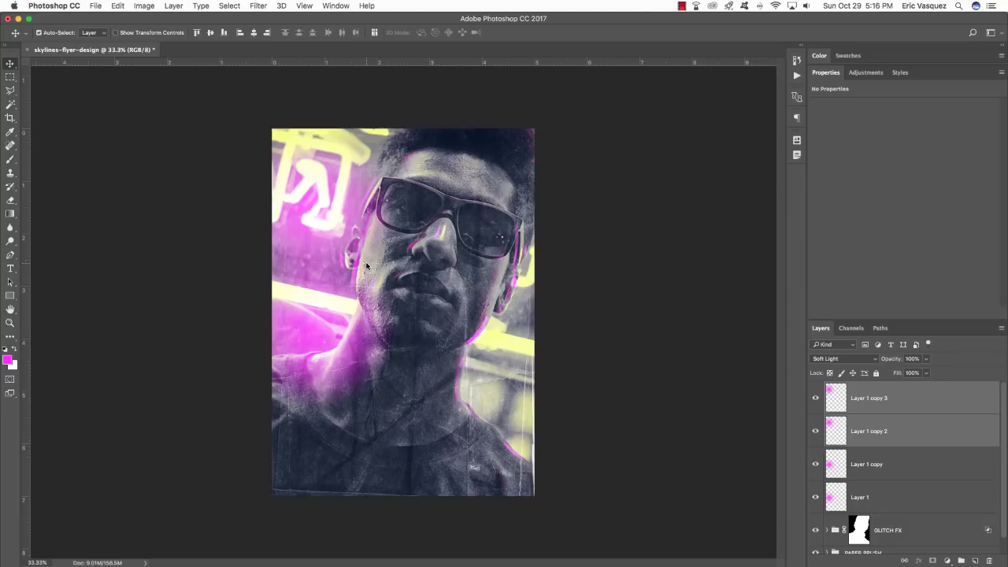
pyautogui.press('super+t')
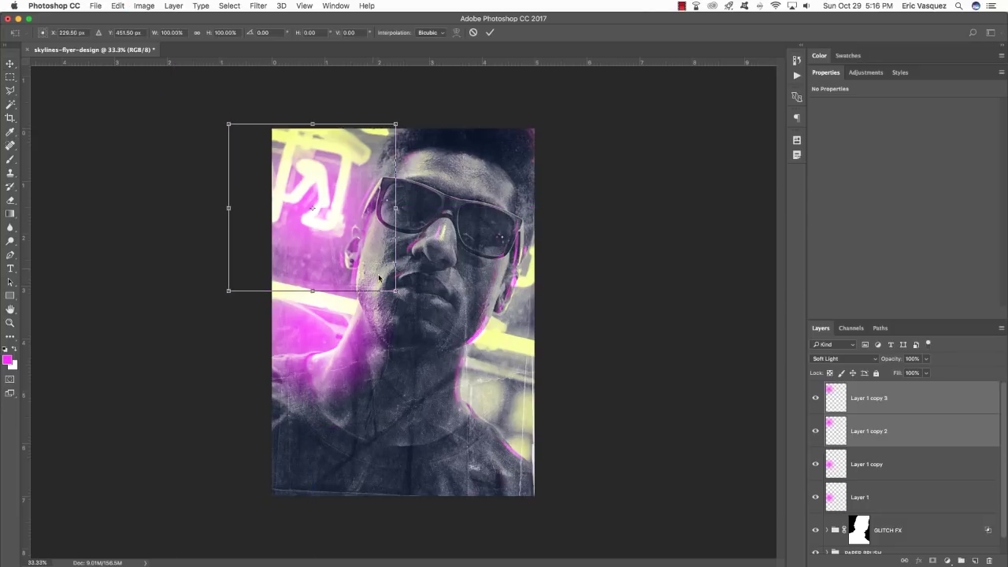
pyautogui.moveTo(395, 292); pyautogui.dragTo(446, 358)
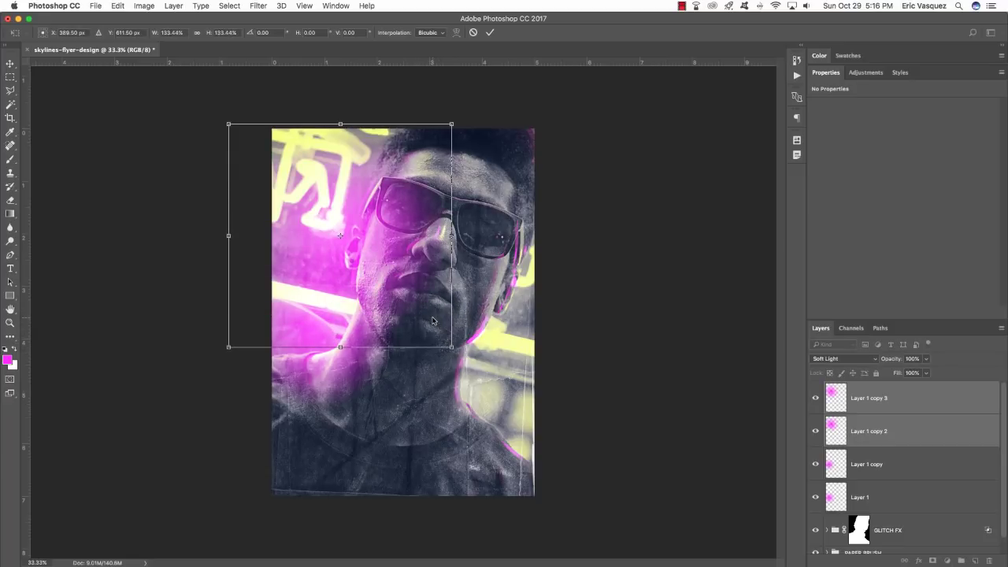
pyautogui.moveTo(431, 320); pyautogui.dragTo(407, 279)
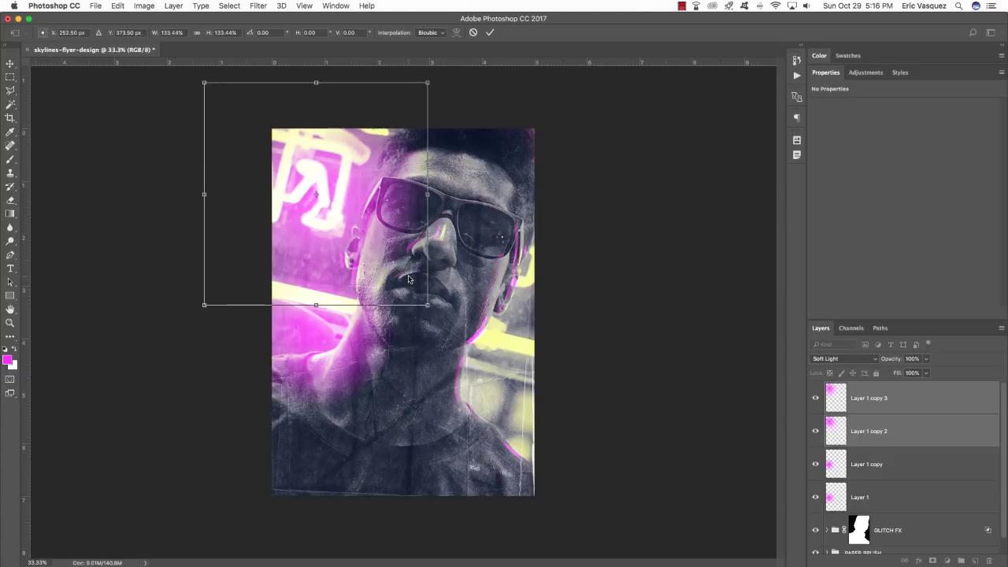
pyautogui.press('Return')
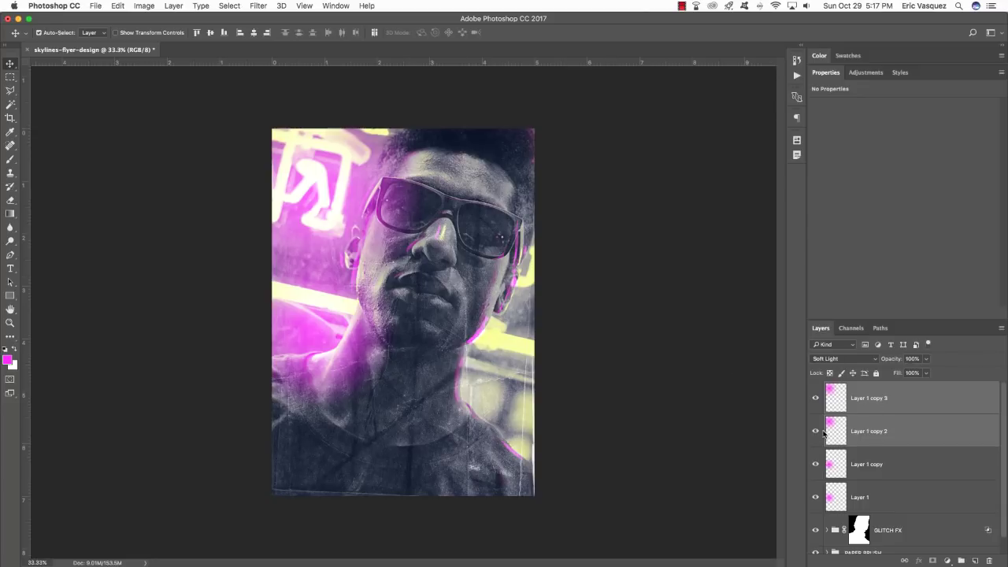
pyautogui.press('super+j')
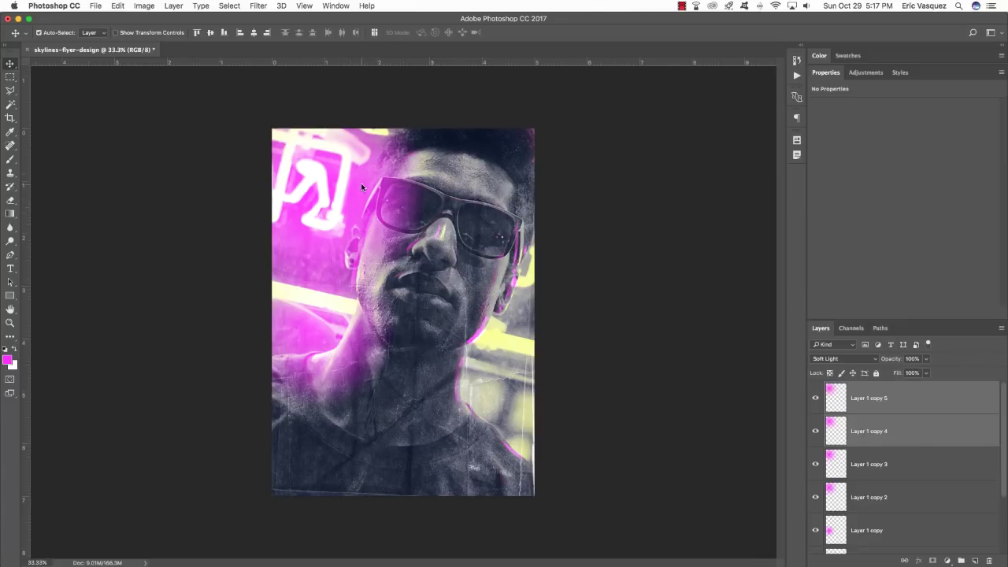
pyautogui.moveTo(348, 197); pyautogui.dragTo(589, 396)
# Delete Layer 1 copy 5, compare Layer 1 copy 3's glow, and lower it to 50% opacity.
pyautogui.click(847, 400)
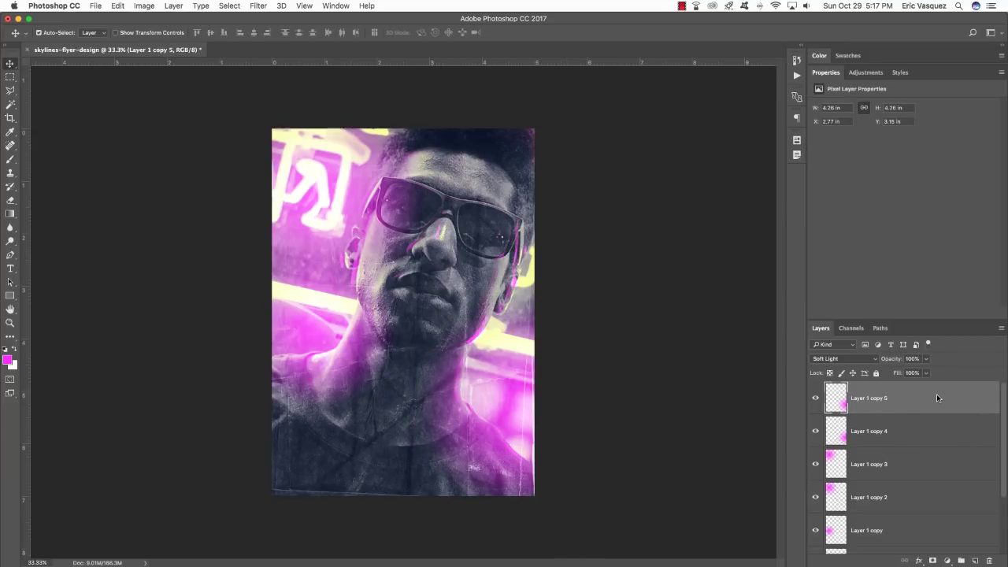
pyautogui.press('Delete')
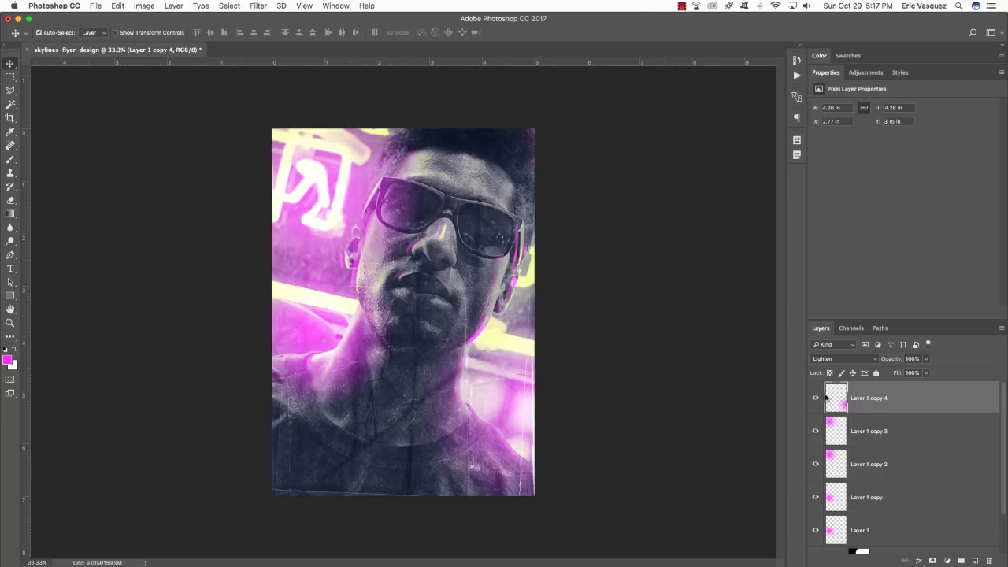
pyautogui.click(926, 453)
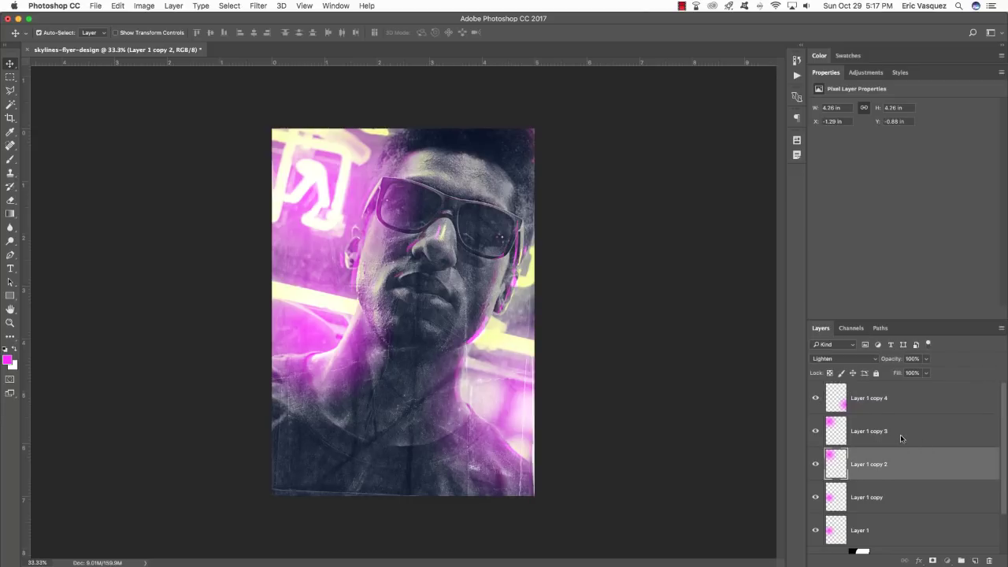
pyautogui.click(901, 438)
pyautogui.click(816, 431)
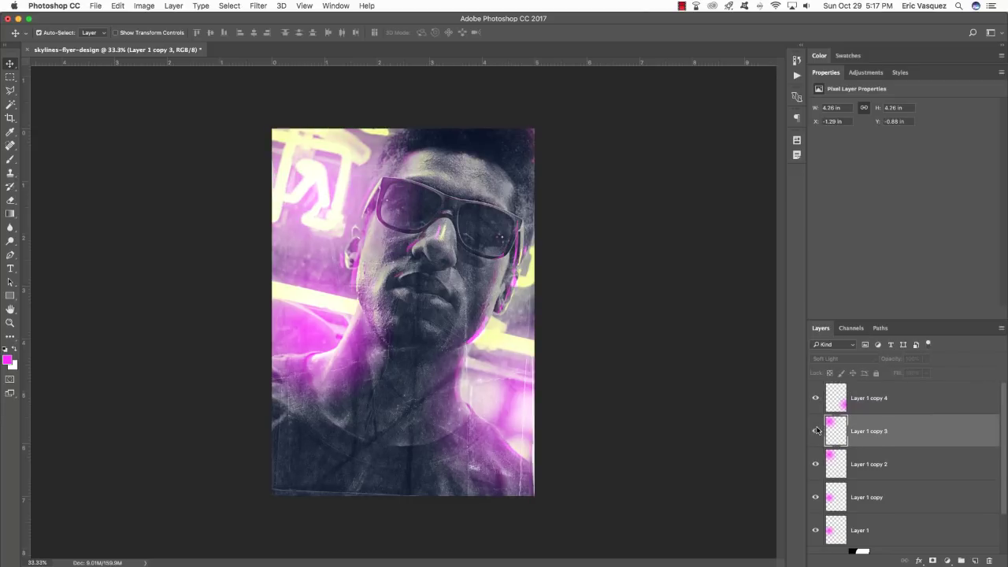
pyautogui.click(815, 431)
pyautogui.click(815, 431)
pyautogui.click(816, 430)
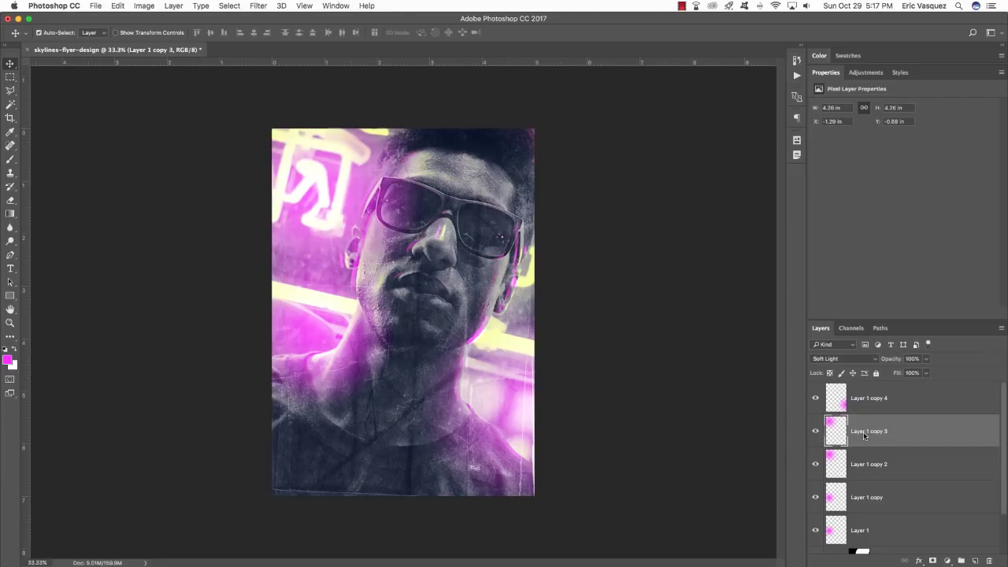
pyautogui.click(816, 431)
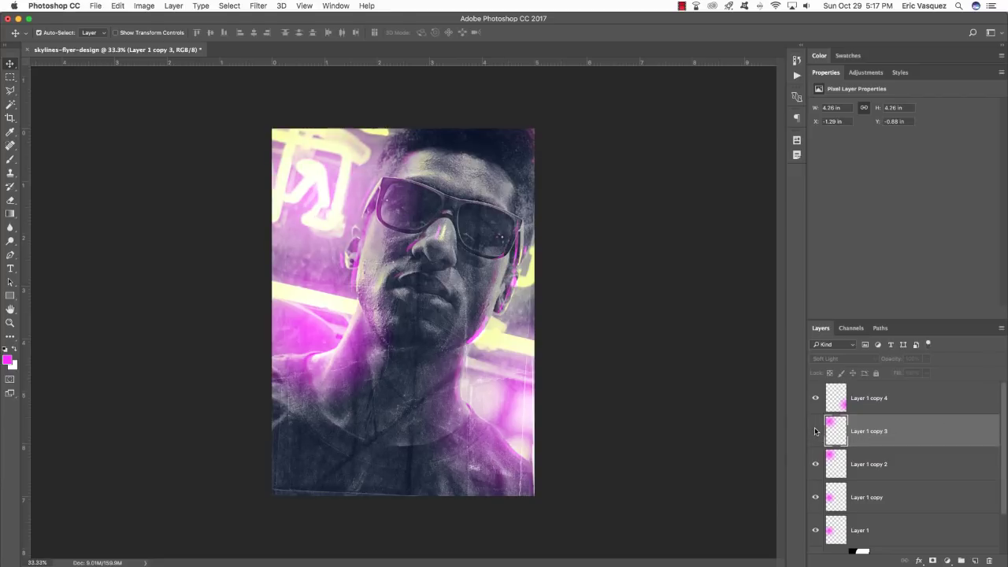
pyautogui.click(816, 431)
pyautogui.press('5')
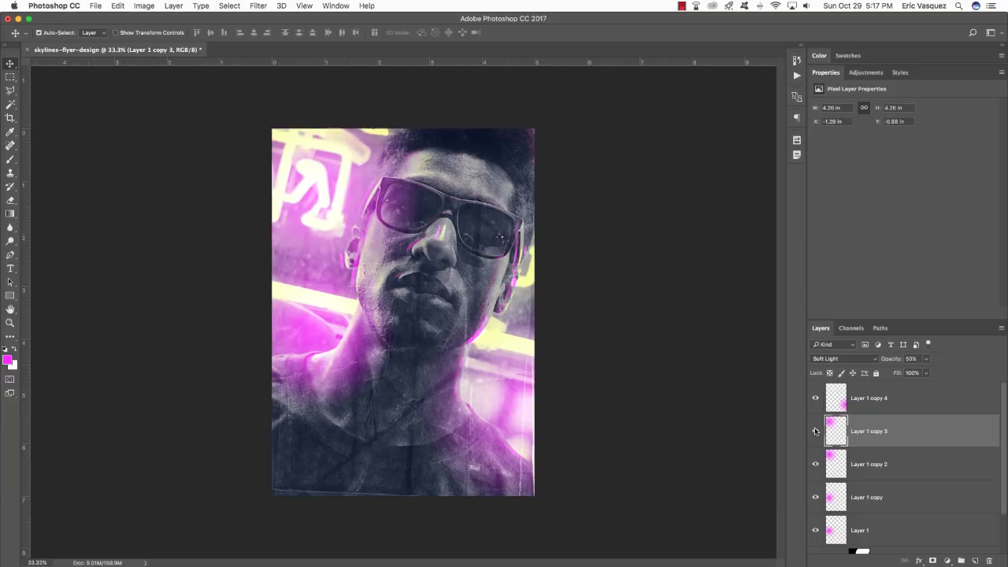
# Compare Layer 1 copy 2 and Layer 1 copy, set Layer 1 copy to 50%, and select all five glows.
pyautogui.click(874, 464)
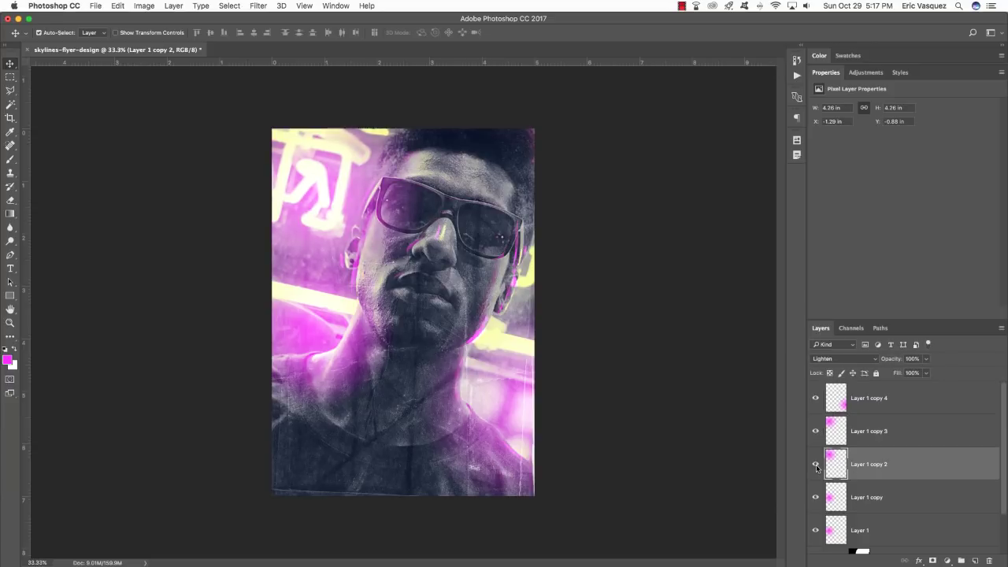
pyautogui.click(816, 466)
pyautogui.click(816, 466)
pyautogui.click(873, 496)
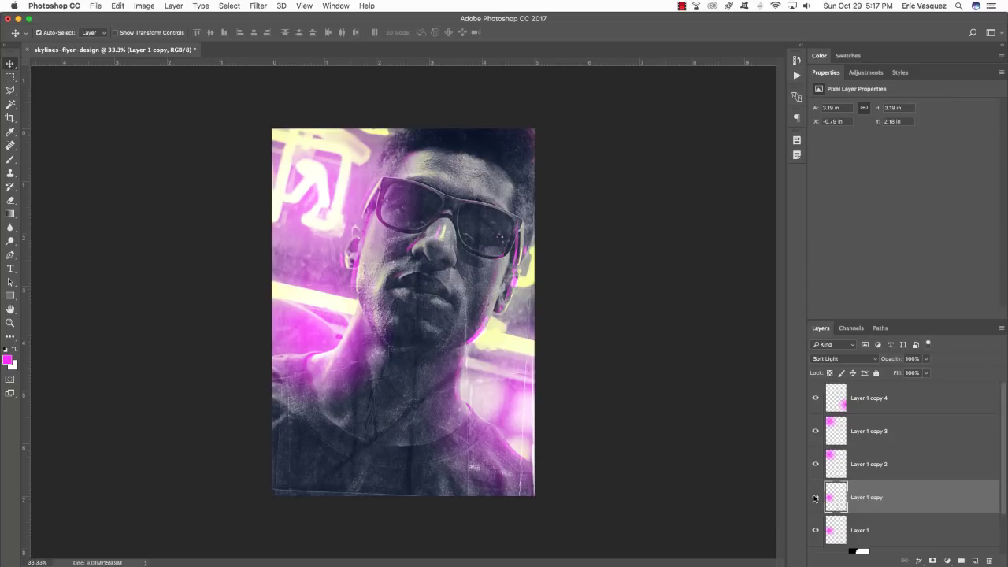
pyautogui.click(815, 497)
pyautogui.click(815, 498)
pyautogui.press('5')
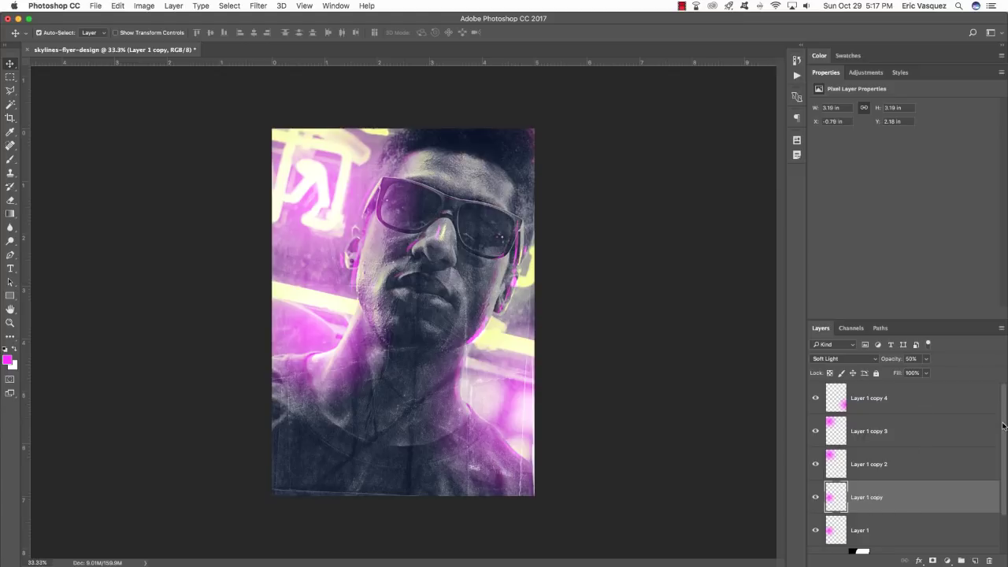
pyautogui.moveTo(1002, 425); pyautogui.dragTo(1000, 354)
pyautogui.click(891, 506)
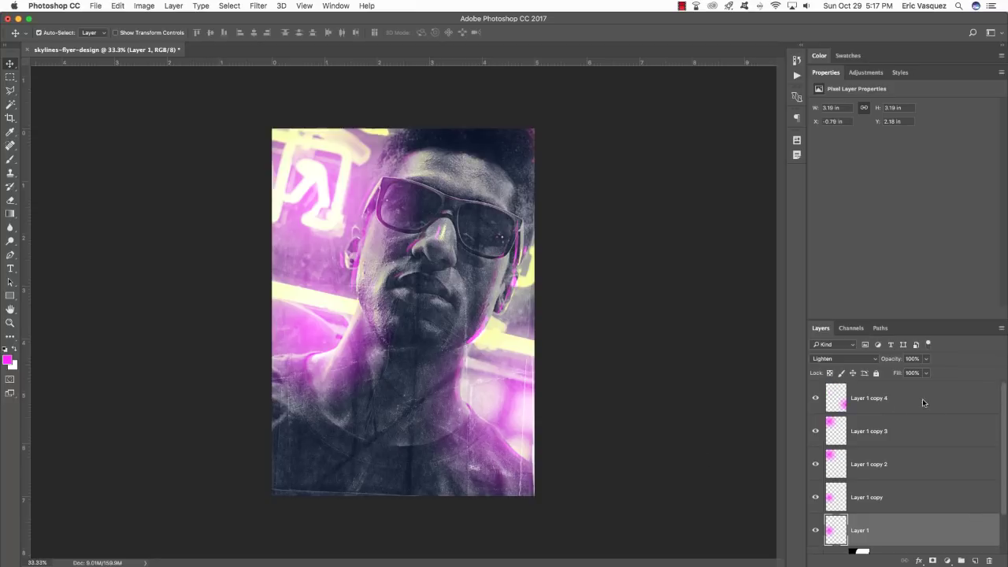
pyautogui.keyDown('shift'); pyautogui.click(942, 392); pyautogui.keyUp('shift')
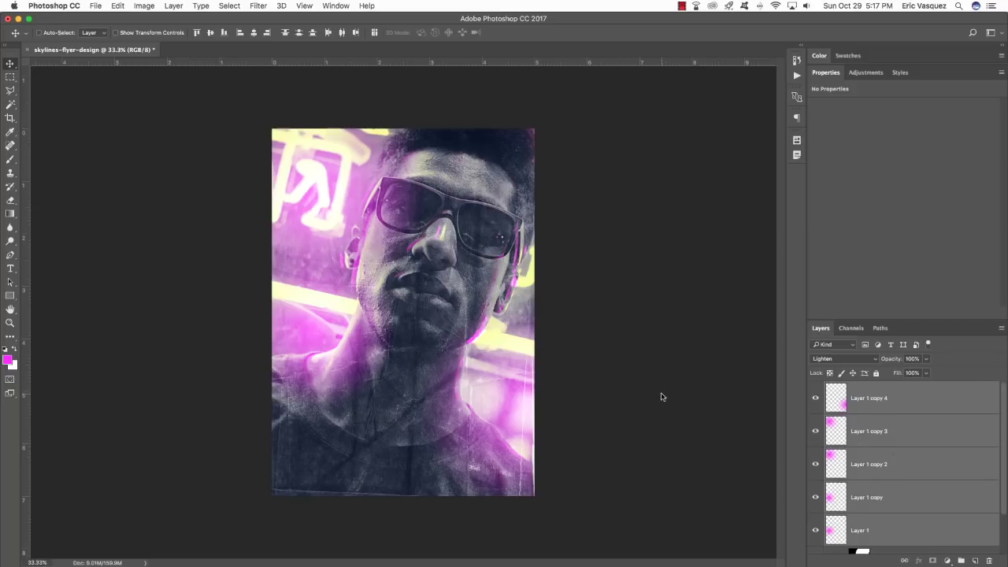
# Group the five glow layers into a group named PINK LIGHTS.
pyautogui.press('super+g')
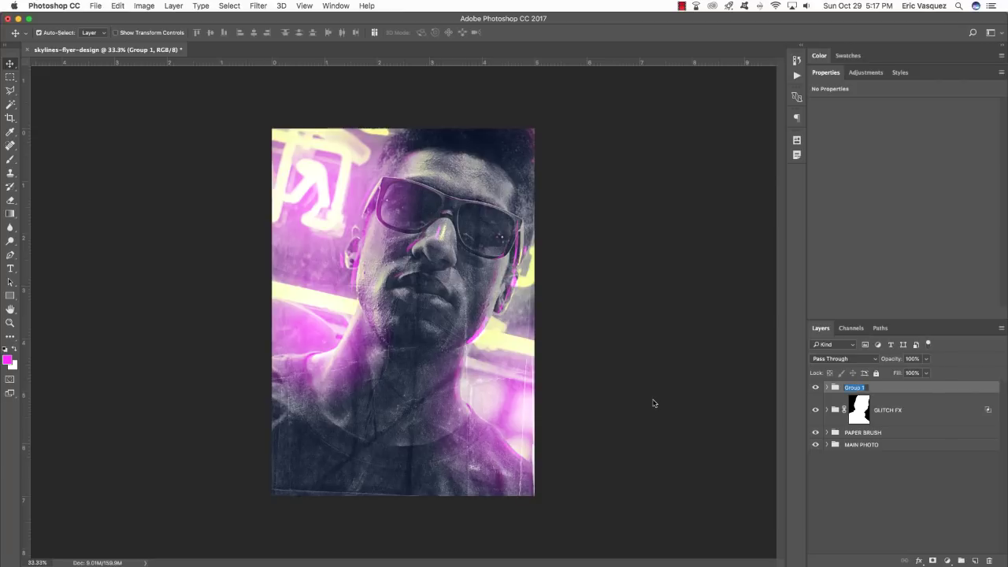
pyautogui.write('PINK LIGHTS')
pyautogui.press('Return')
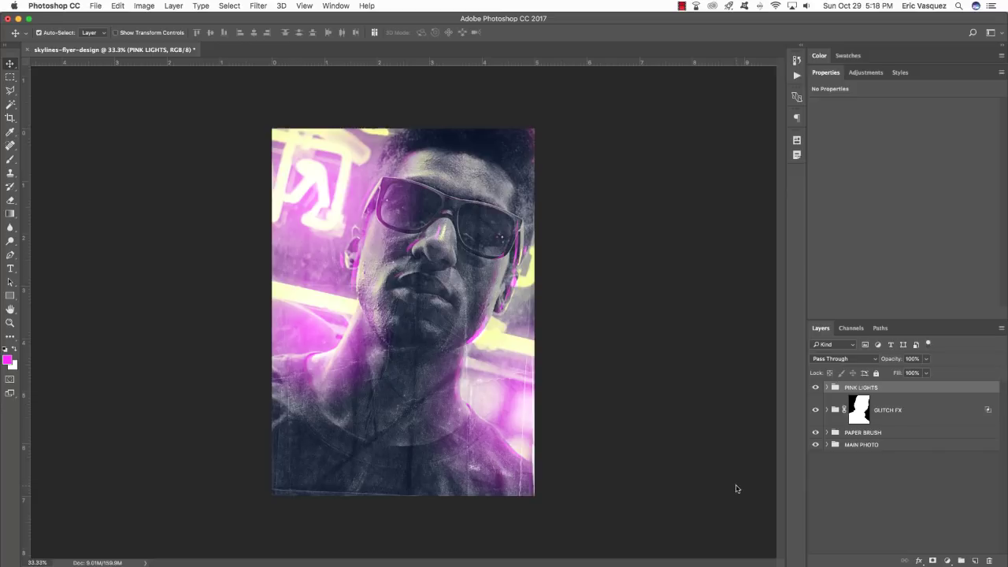
# Add a Hue/Saturation adjustment with Saturation +43, comparing the image with and without it.
pyautogui.click(947, 560)
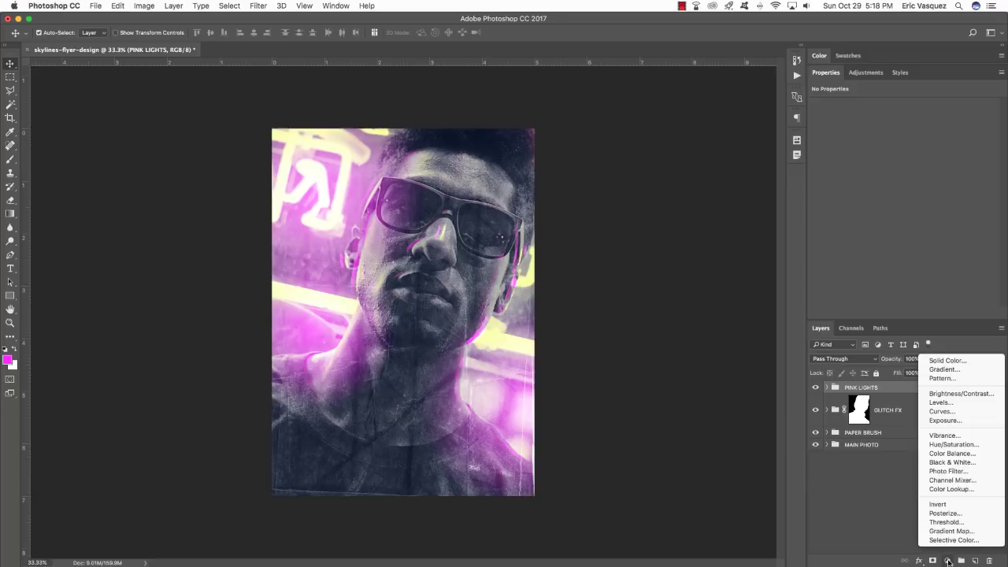
pyautogui.click(954, 444)
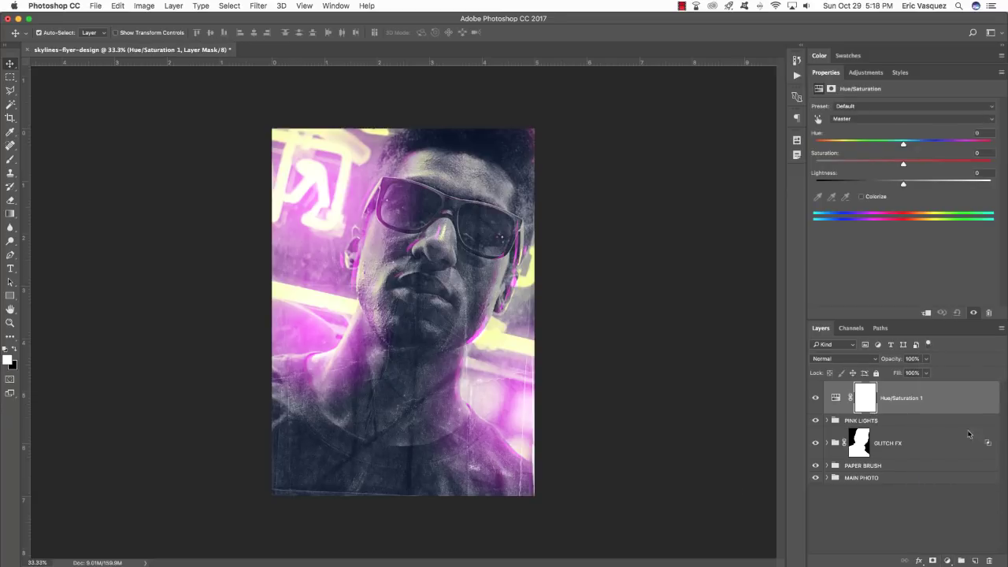
pyautogui.moveTo(903, 164); pyautogui.dragTo(941, 166)
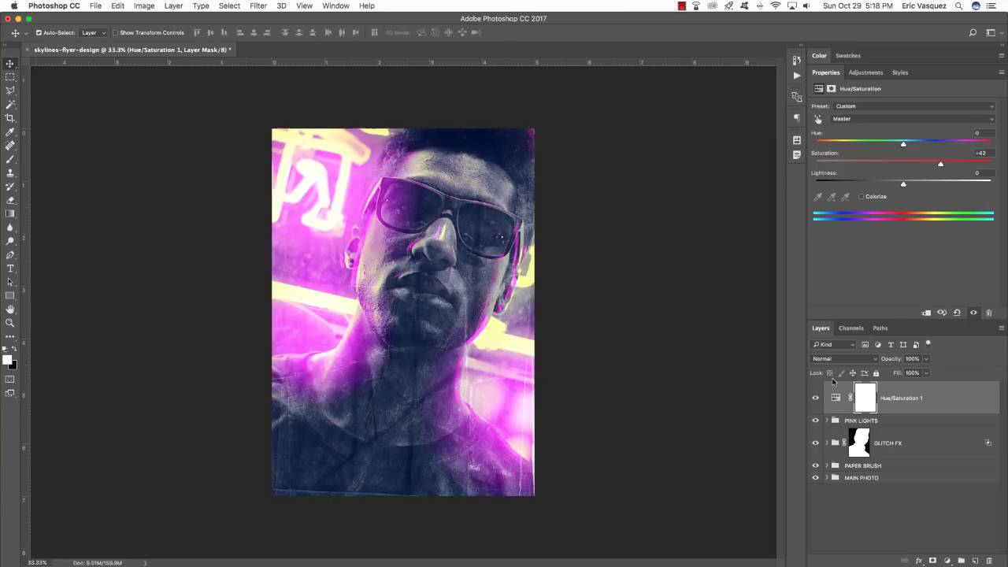
pyautogui.click(816, 397)
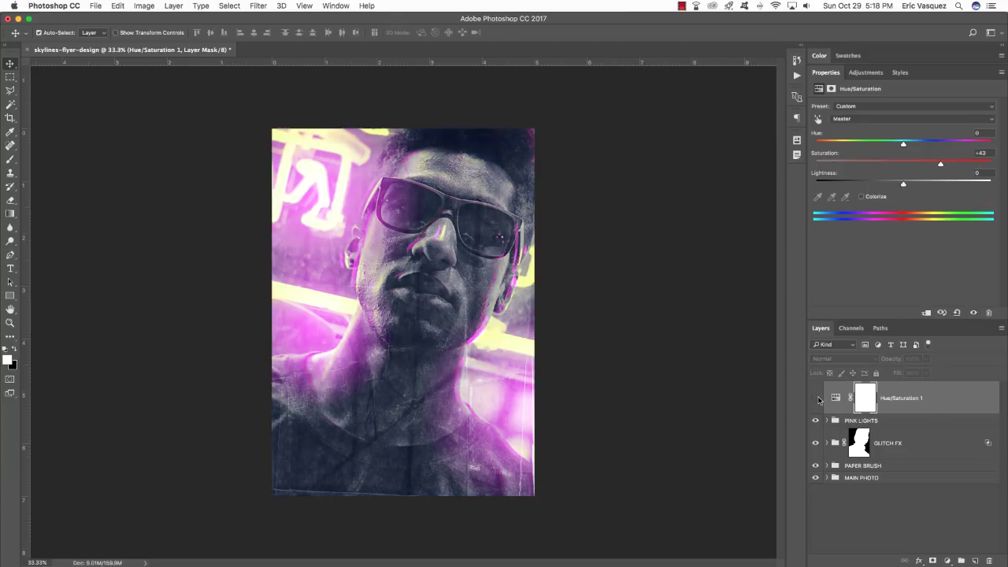
pyautogui.click(816, 397)
pyautogui.click(815, 398)
pyautogui.click(817, 398)
pyautogui.click(817, 398)
pyautogui.click(817, 398)
pyautogui.click(817, 399)
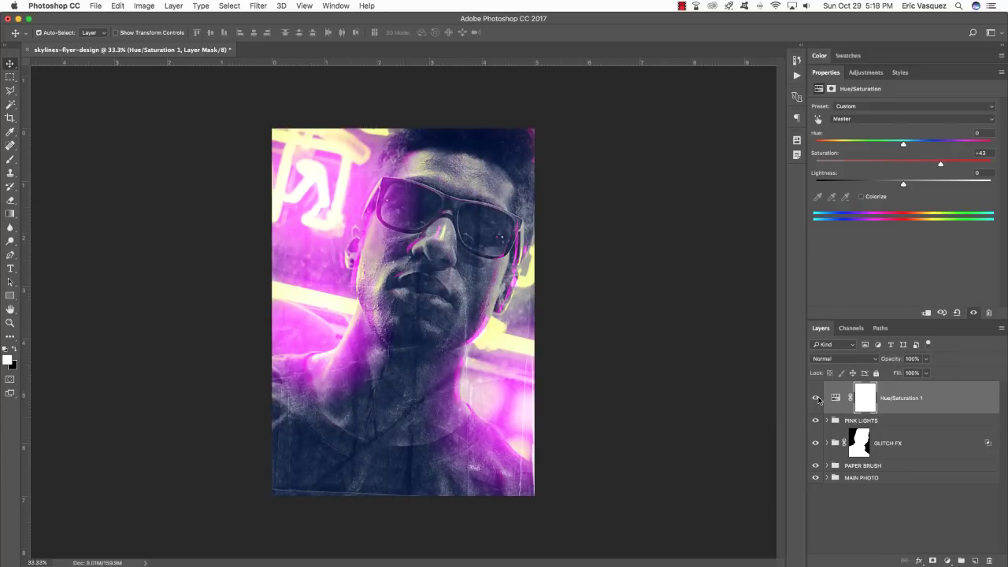
pyautogui.click(816, 398)
pyautogui.click(817, 399)
# Add a Levels adjustment with the black input raised to 21.
pyautogui.click(949, 561)
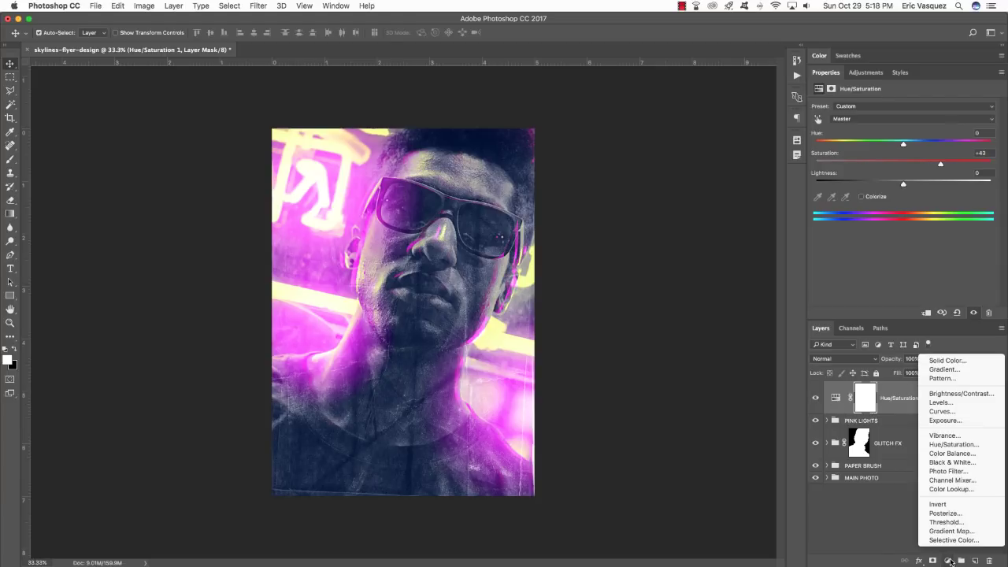
pyautogui.click(954, 402)
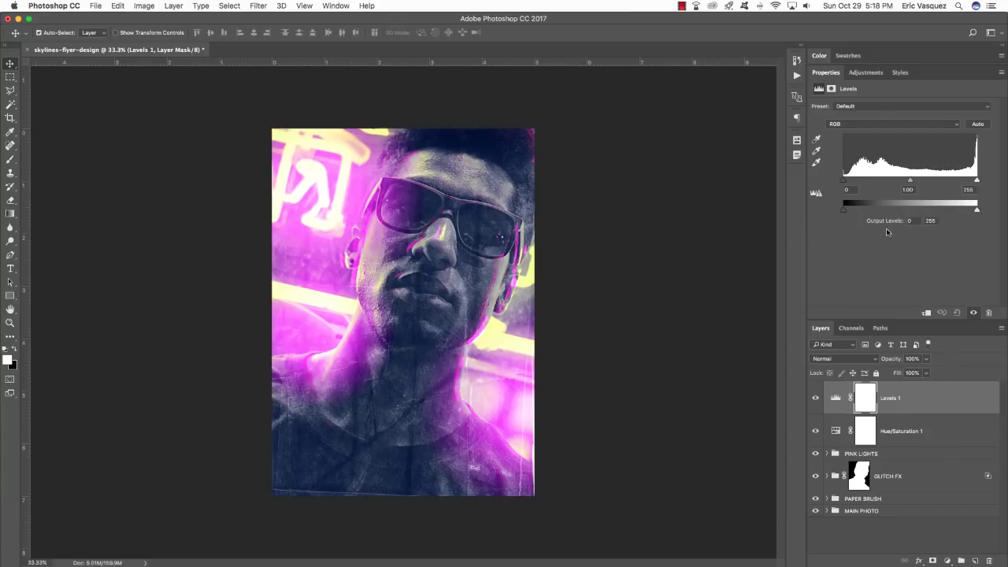
pyautogui.moveTo(844, 180); pyautogui.dragTo(855, 182)
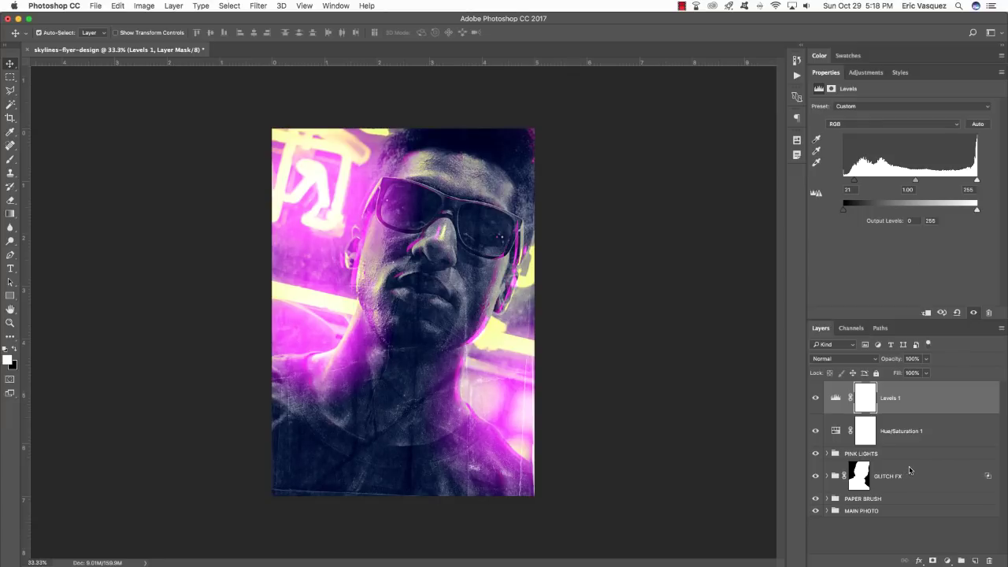
# Add a Curves adjustment with a midpoint pulled down to Input 141, Output 113.
pyautogui.click(948, 561)
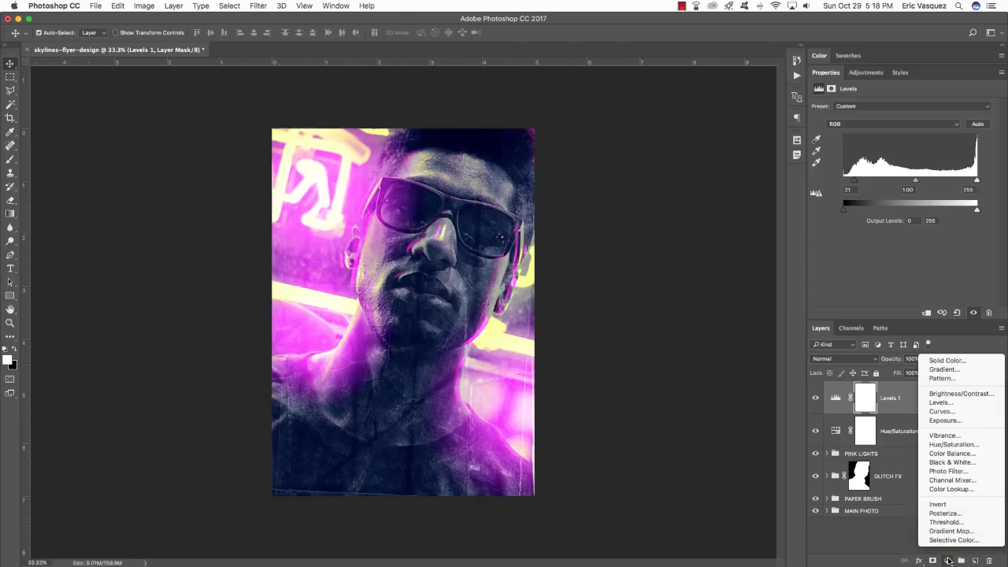
pyautogui.click(953, 415)
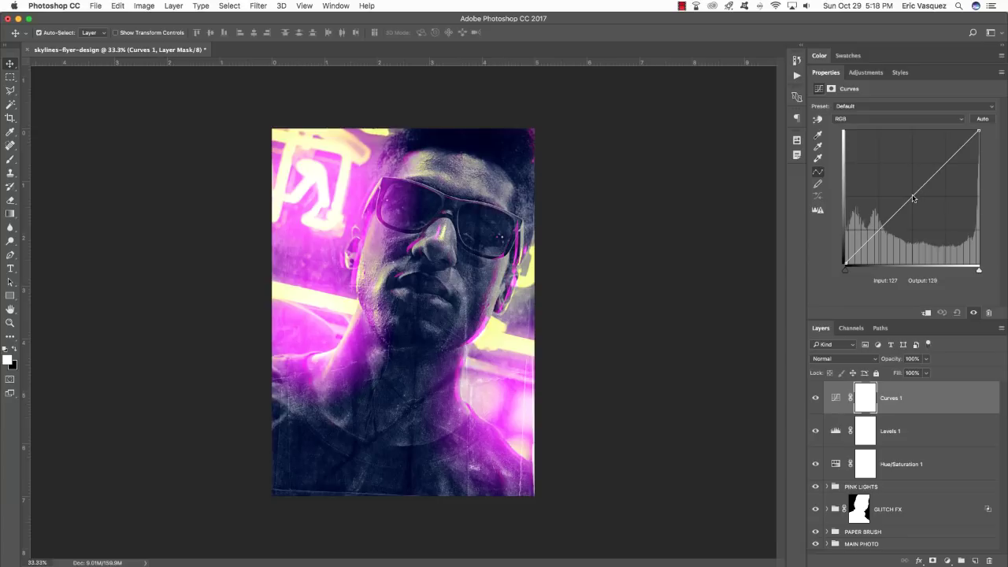
pyautogui.click(914, 197)
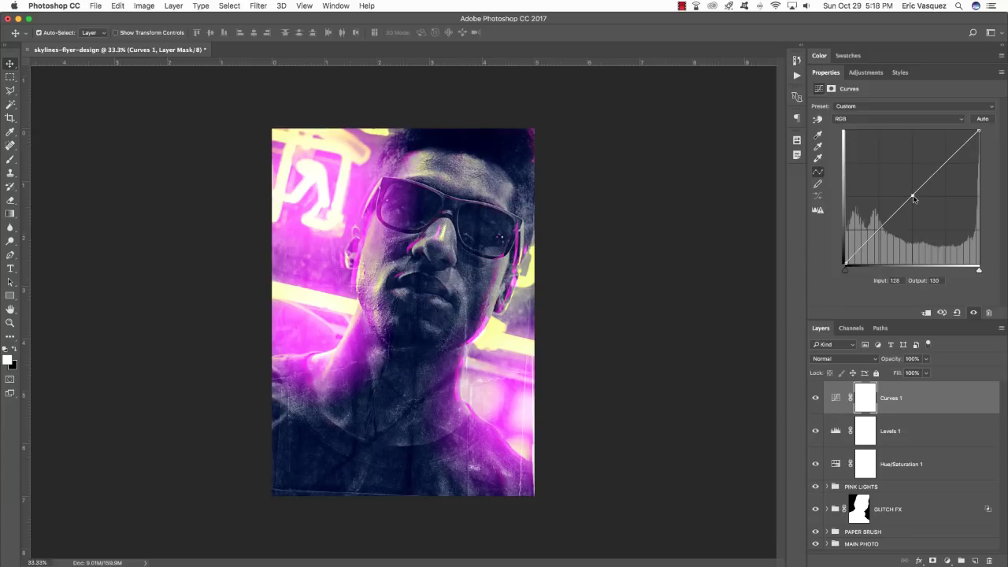
pyautogui.moveTo(914, 198); pyautogui.dragTo(921, 208)
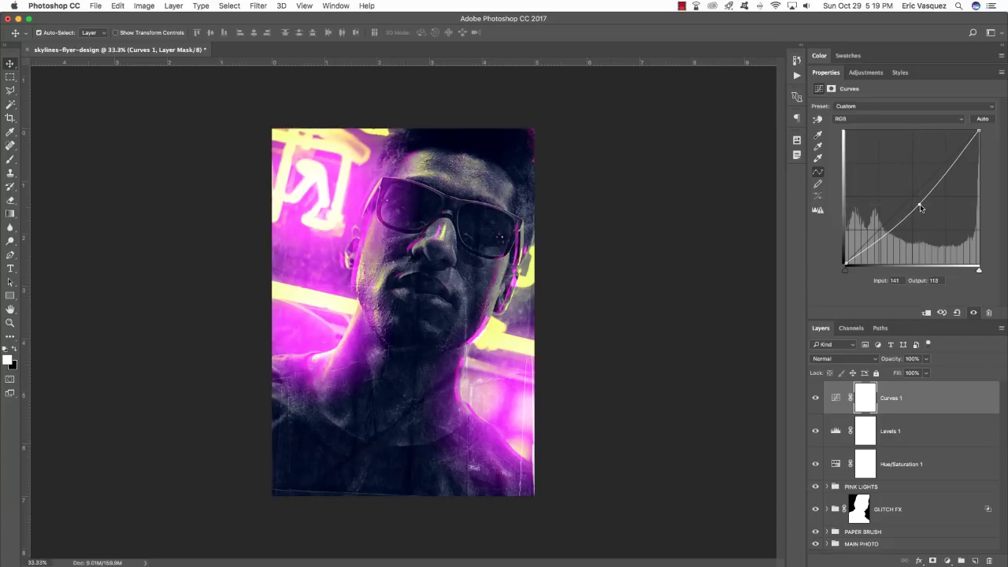
# Toggle Curves 1 on and off to compare, then select all three adjustment layers.
pyautogui.click(816, 398)
pyautogui.click(816, 398)
pyautogui.click(816, 398)
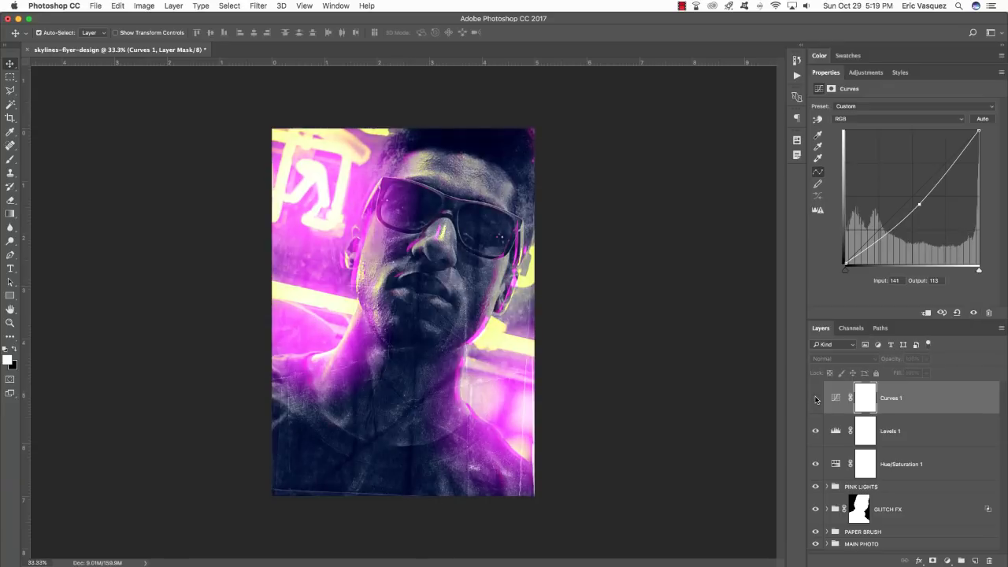
pyautogui.click(816, 398)
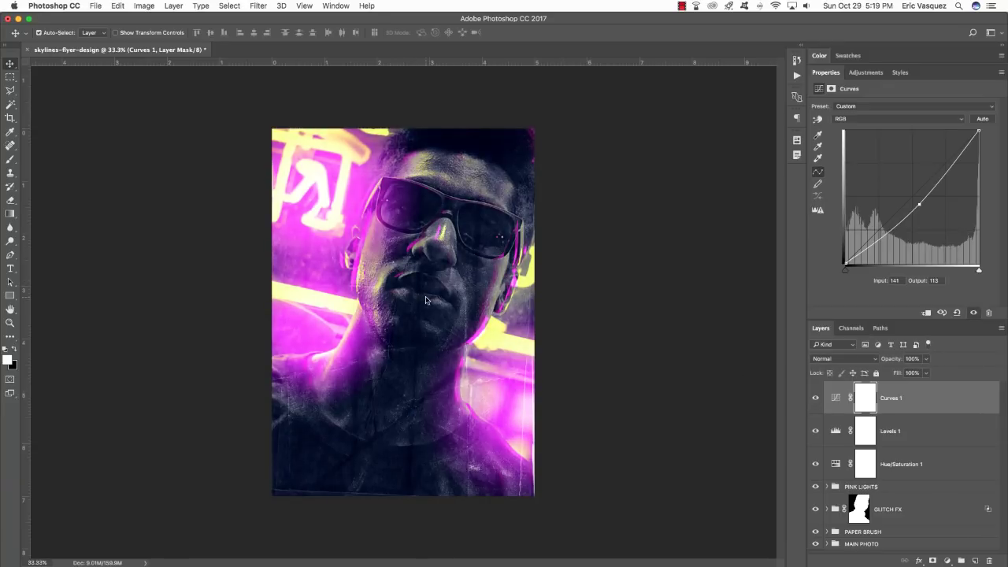
pyautogui.click(817, 399)
pyautogui.click(817, 401)
pyautogui.click(817, 399)
pyautogui.click(817, 399)
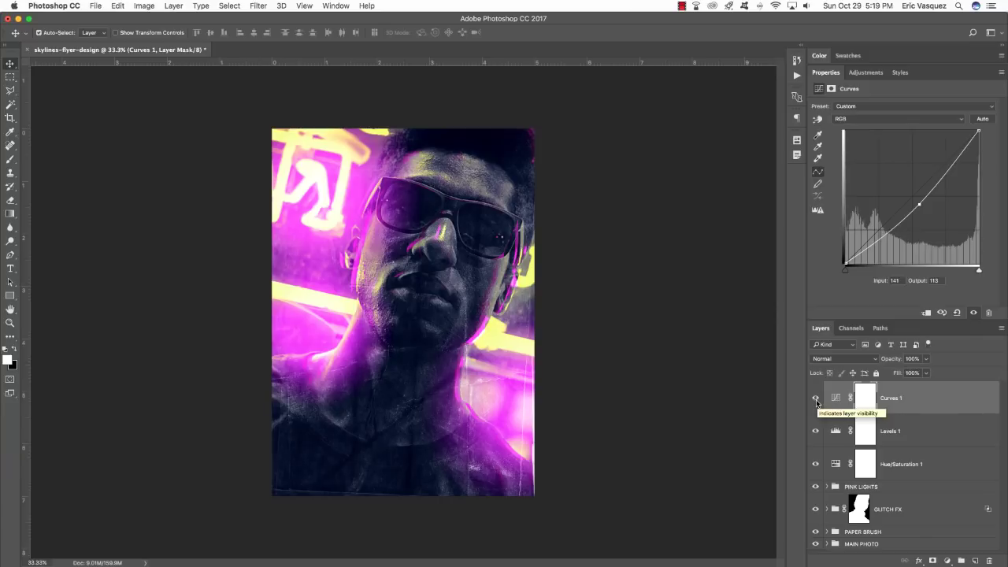
pyautogui.click(929, 399)
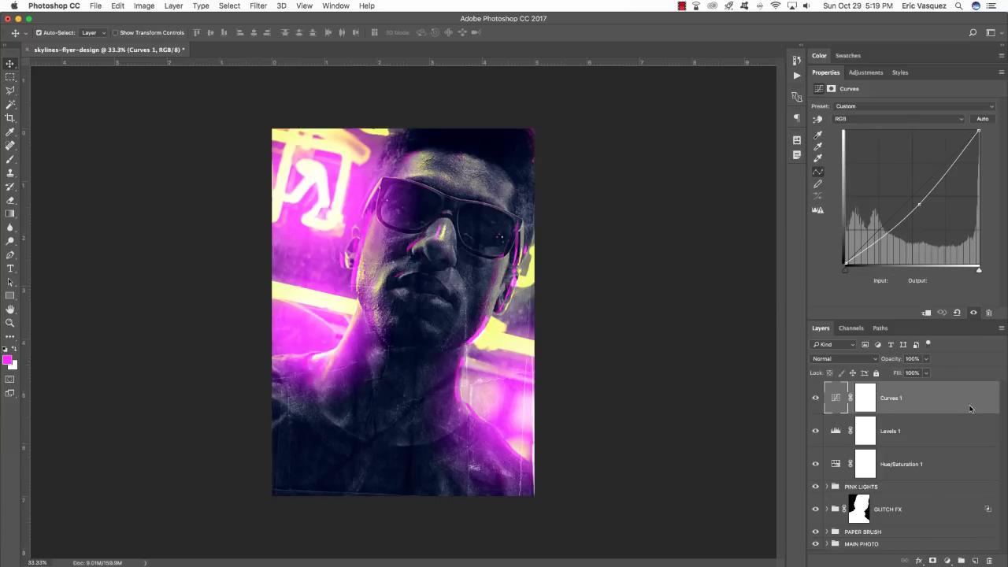
pyautogui.keyDown('shift'); pyautogui.click(934, 464); pyautogui.keyUp('shift')
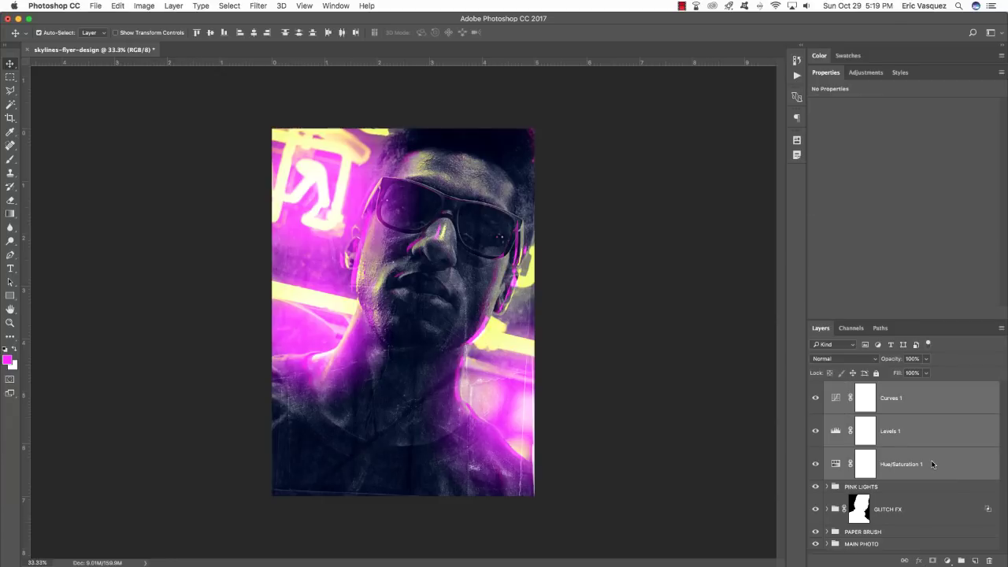
# Group the saturation, levels and curves layers and name the group 'ADJUSTMENT LAYERS'.
pyautogui.press('super+g')
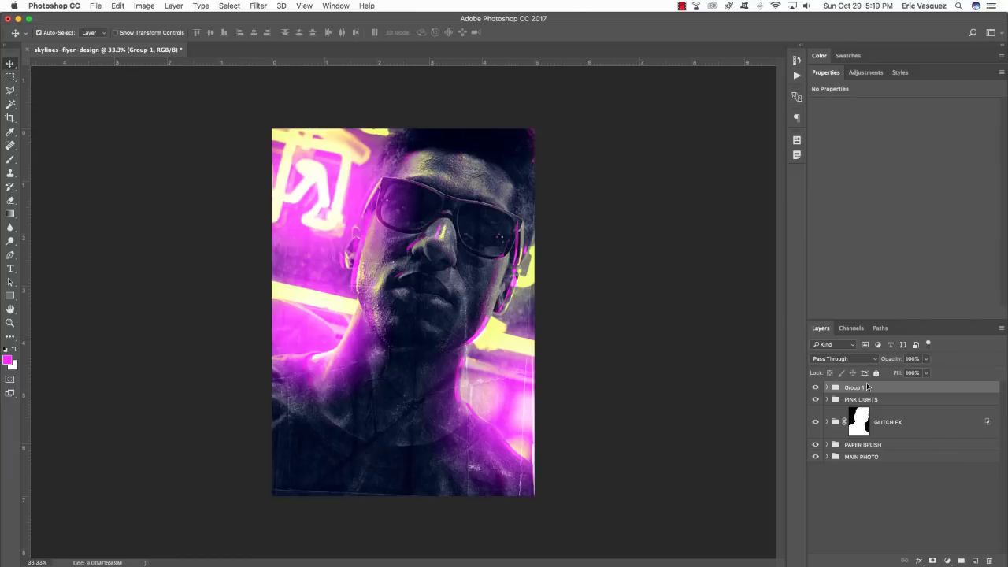
pyautogui.doubleClick(853, 389)
pyautogui.write('ADJUSTMENT LAYERS')
pyautogui.press('Return')
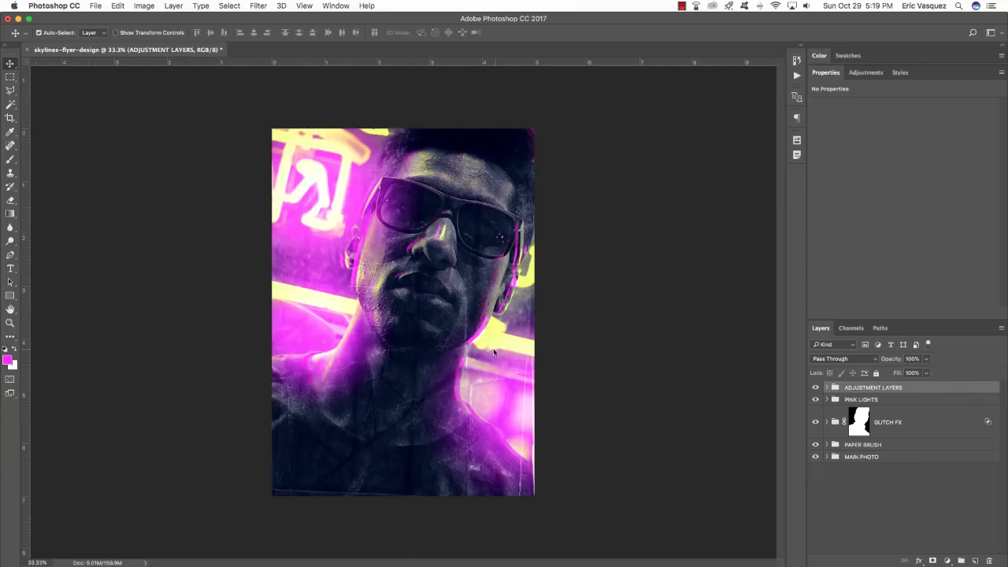
# Switch to full-screen mode and zoom in to inspect the portrait.
pyautogui.press('f')
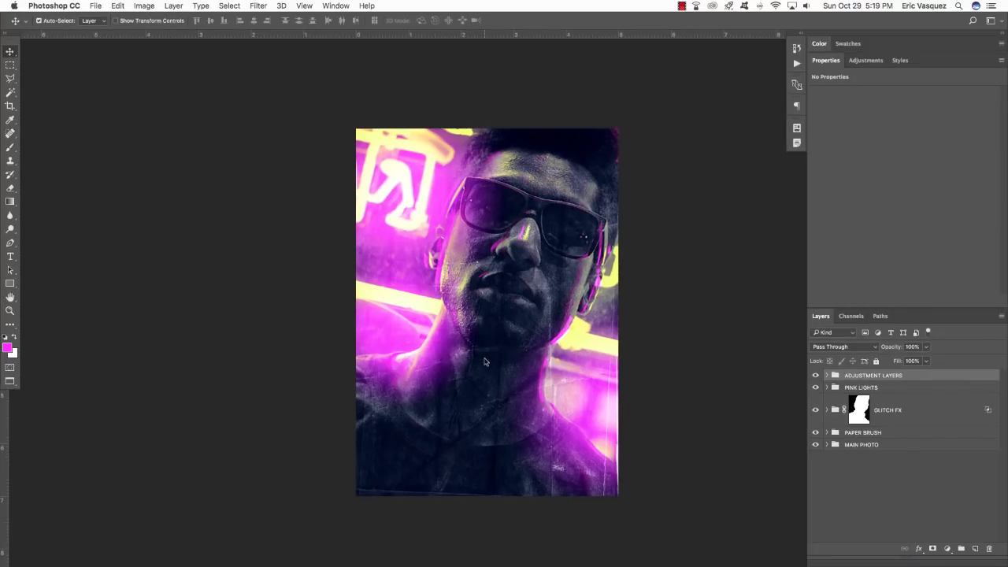
pyautogui.press('super+plus')
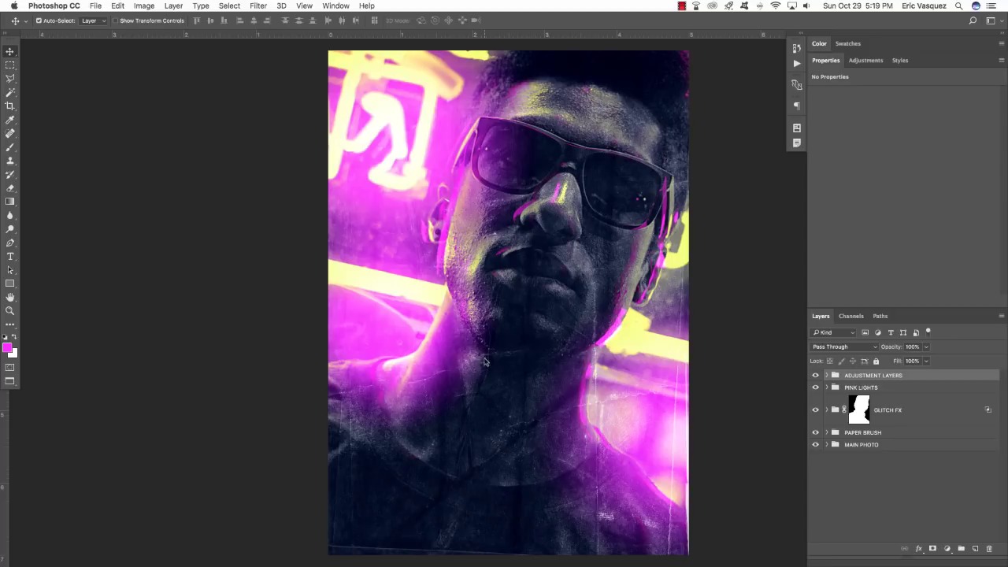
pyautogui.moveTo(486, 363); pyautogui.dragTo(543, 375)
pyautogui.moveTo(660, 389)
pyautogui.mouseDown()
pyautogui.moveTo(665, 375)
pyautogui.moveTo(632, 386)
pyautogui.moveTo(644, 385)
pyautogui.mouseUp()
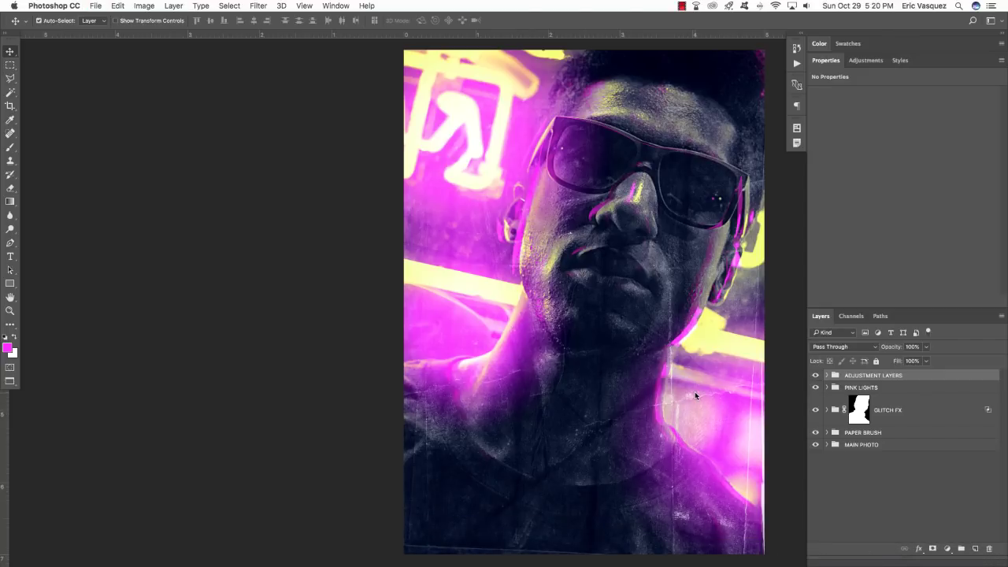
# Add a new empty layer and pick the Rectangle tool in Shape mode for plain rectangles.
pyautogui.click(976, 549)
pyautogui.press('u')
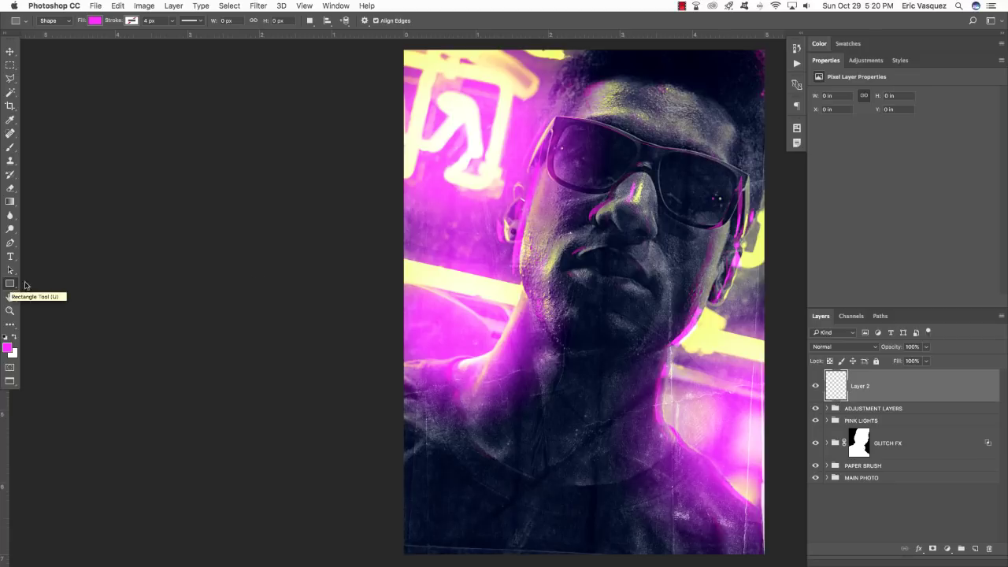
pyautogui.moveTo(660, 253); pyautogui.dragTo(359, 250)
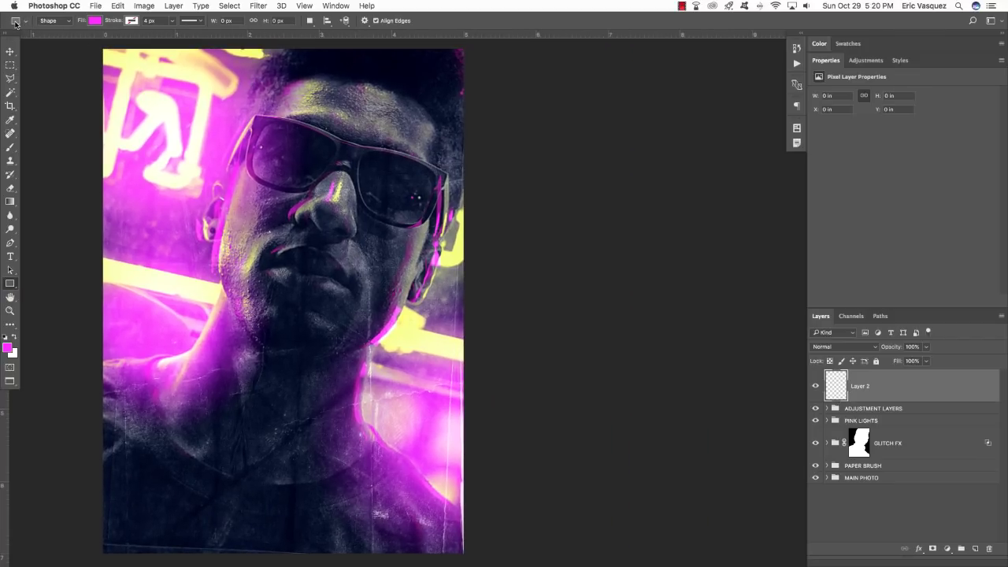
pyautogui.click(25, 22)
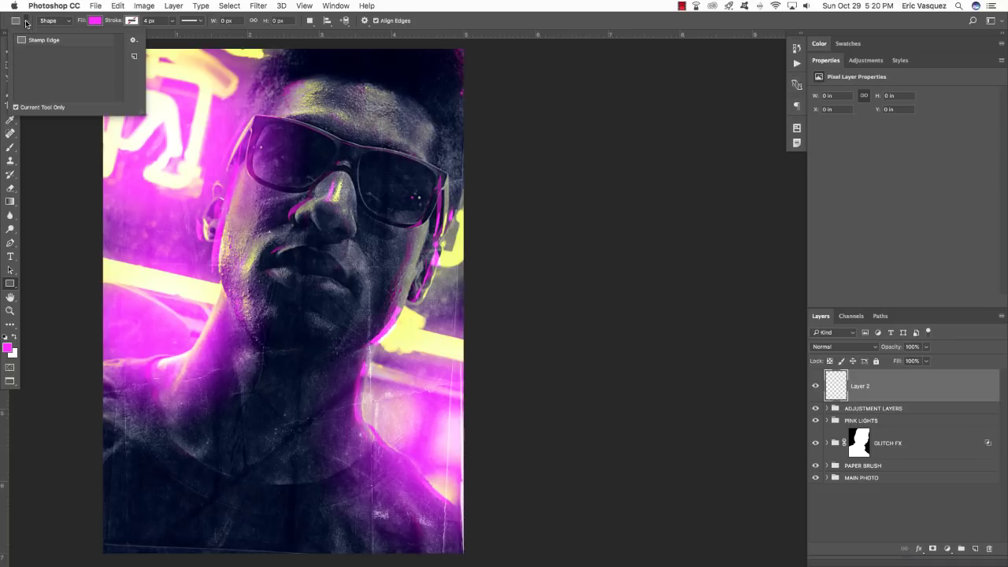
pyautogui.click(26, 24)
pyautogui.click(15, 24)
pyautogui.click(30, 25)
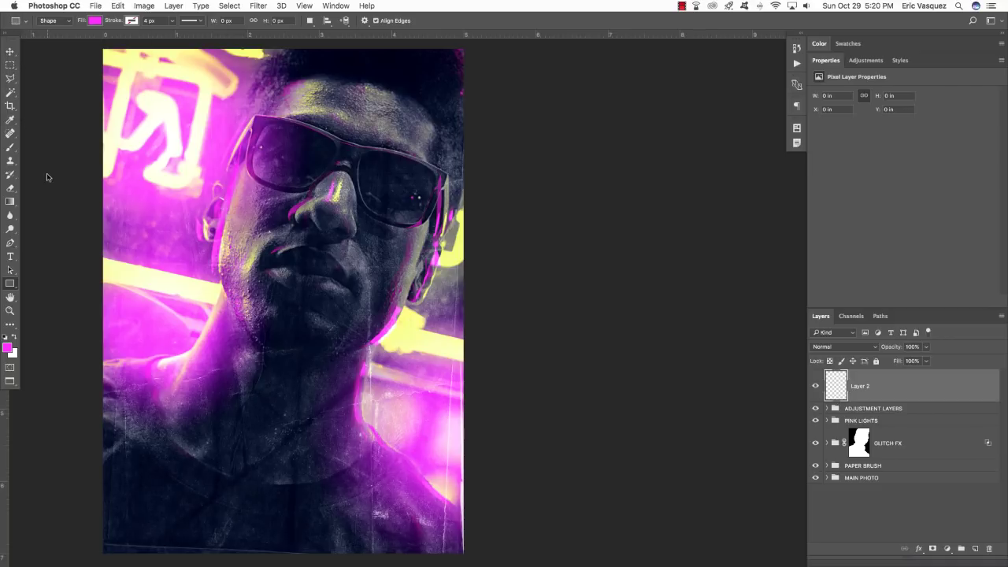
pyautogui.click(9, 284)
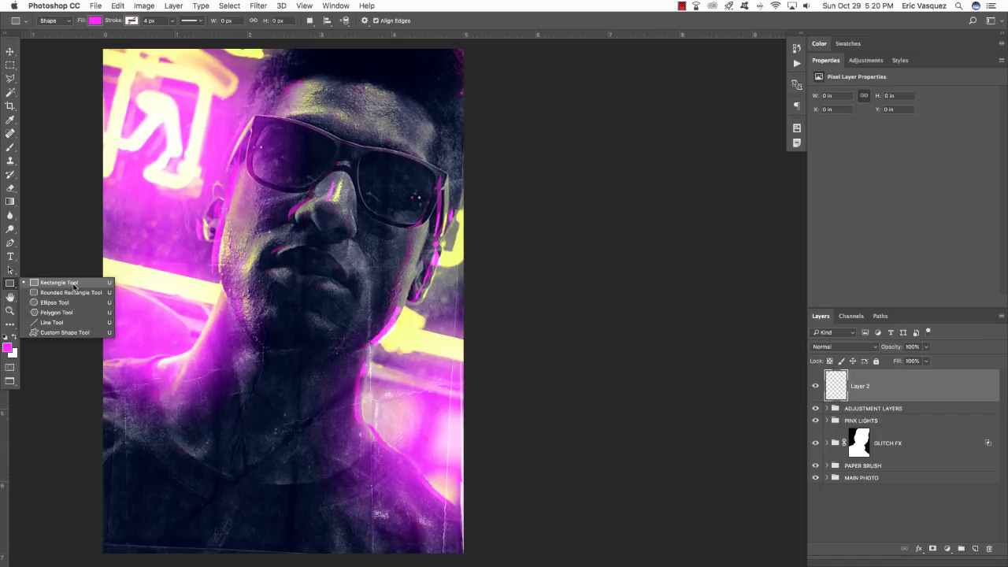
pyautogui.click(73, 284)
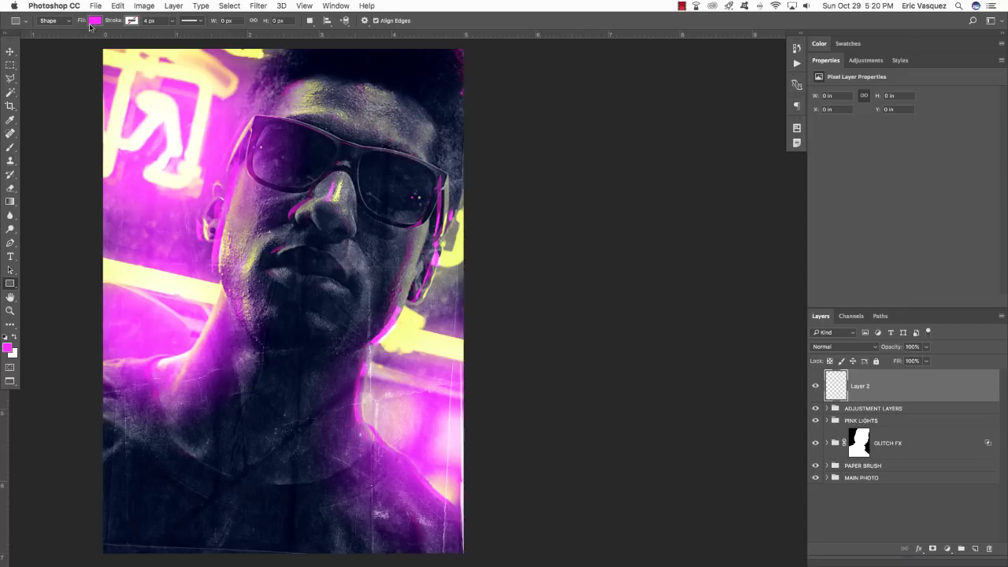
# Set the rectangle shape fill colour to magenta ff00ff.
pyautogui.click(95, 23)
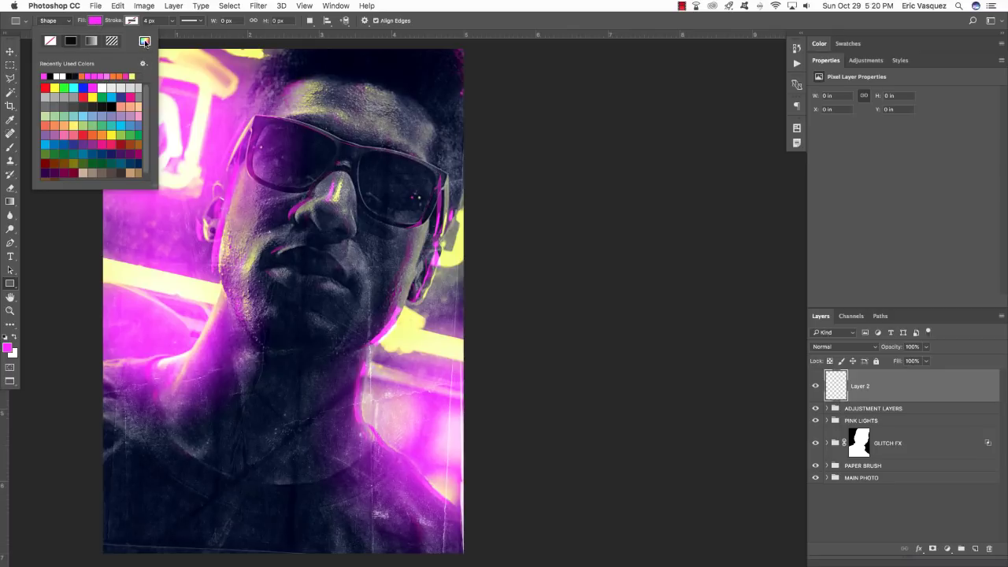
pyautogui.click(144, 41)
pyautogui.moveTo(617, 177); pyautogui.dragTo(432, 140)
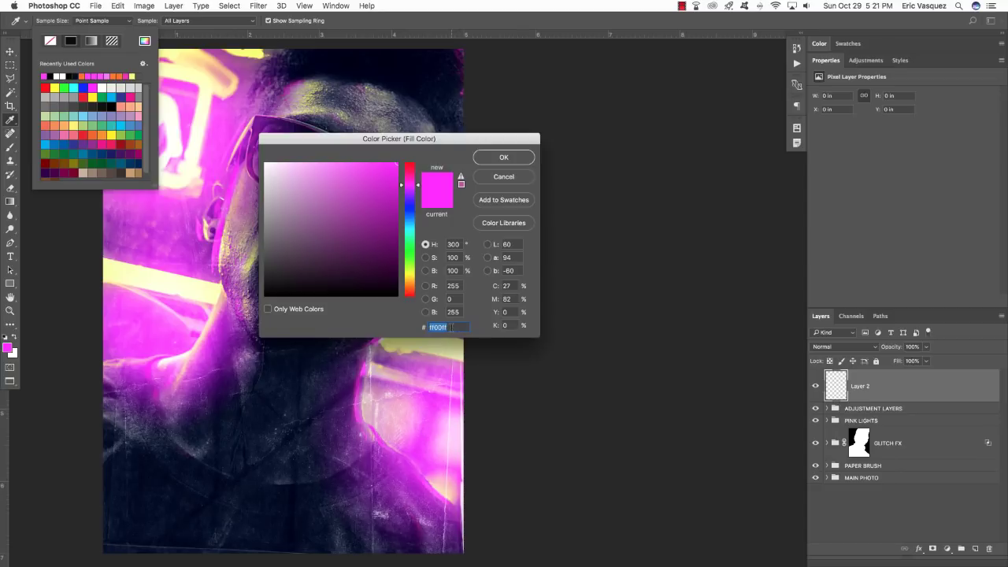
pyautogui.click(504, 157)
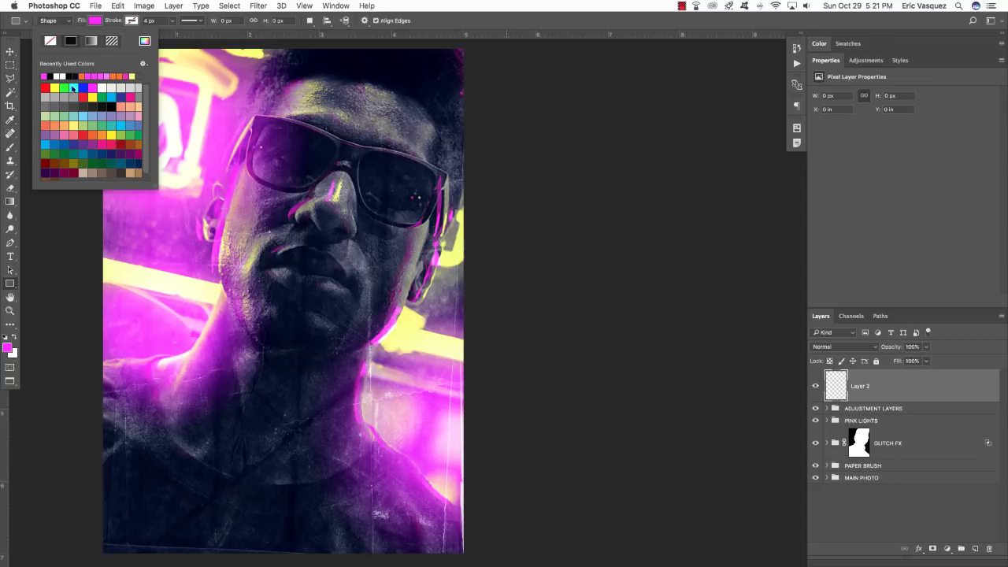
pyautogui.click(10, 51)
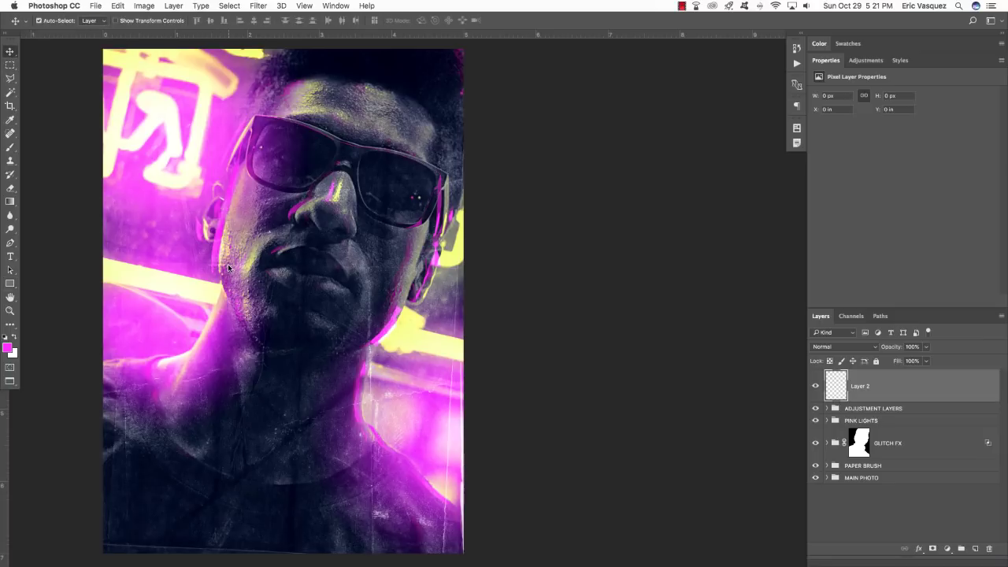
# Draw a long thin magenta bar from the left edge and skew its top edge rightward.
pyautogui.press('u')
pyautogui.moveTo(108, 294); pyautogui.dragTo(378, 313)
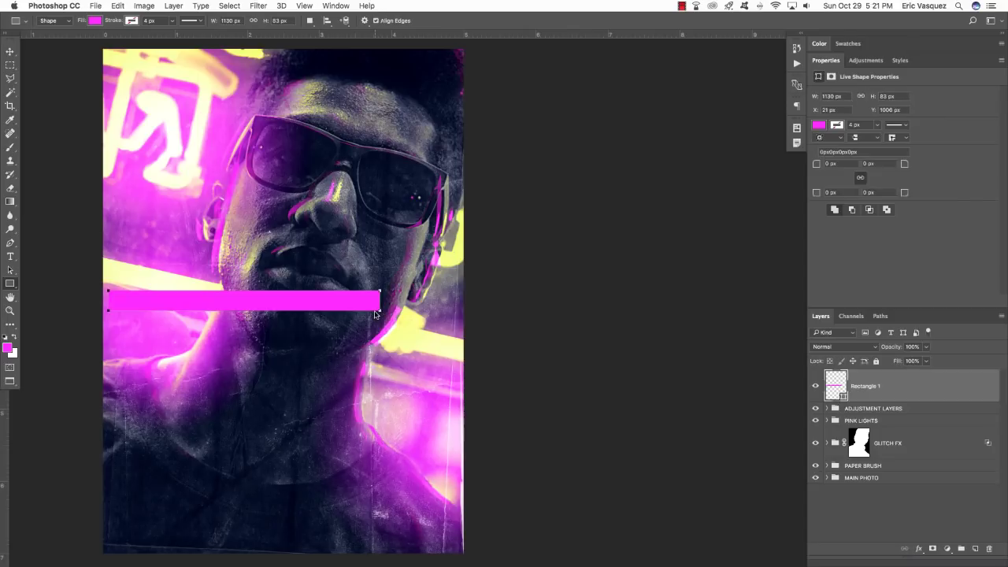
pyautogui.press('v')
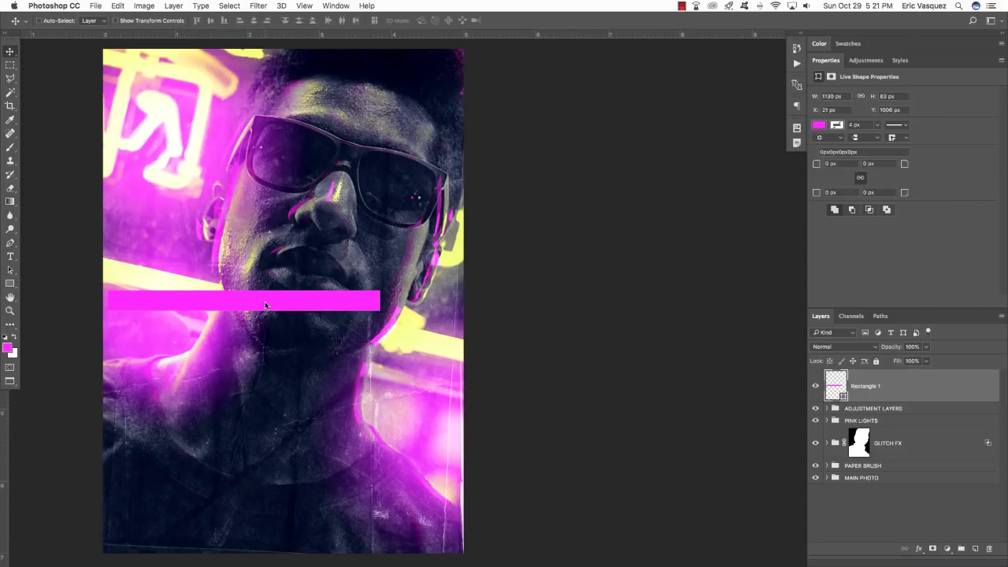
pyautogui.press('super+t')
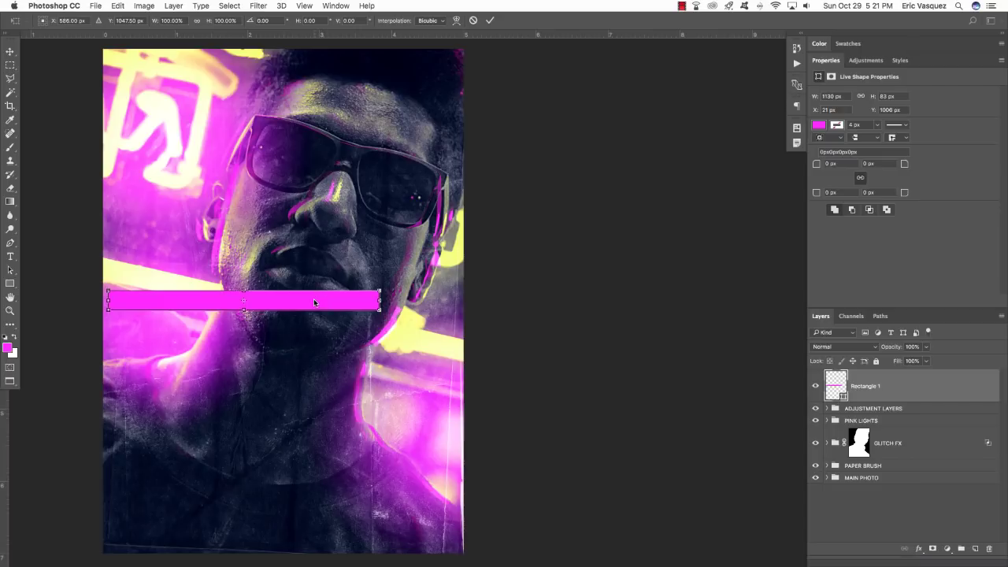
pyautogui.rightClick(314, 301)
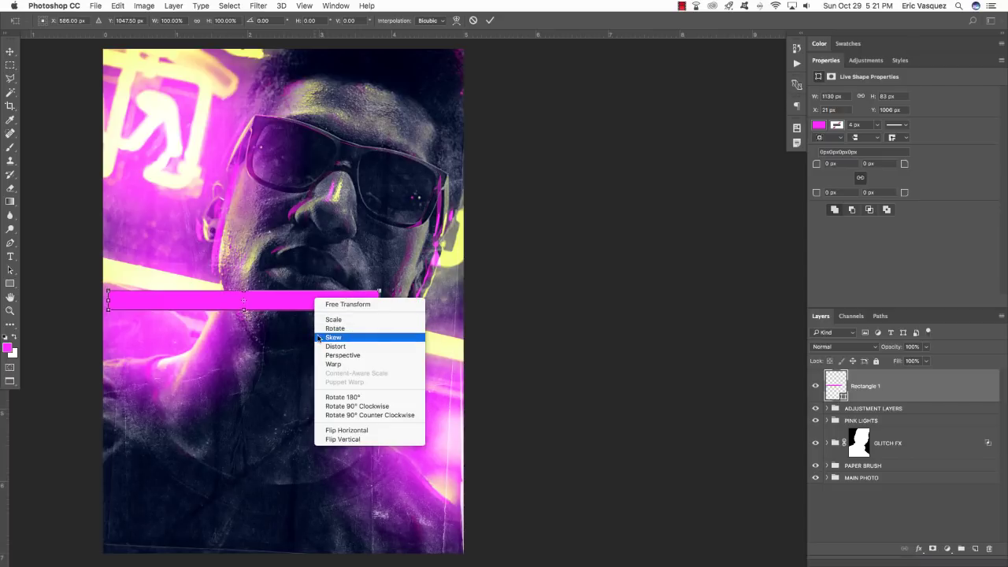
pyautogui.click(368, 339)
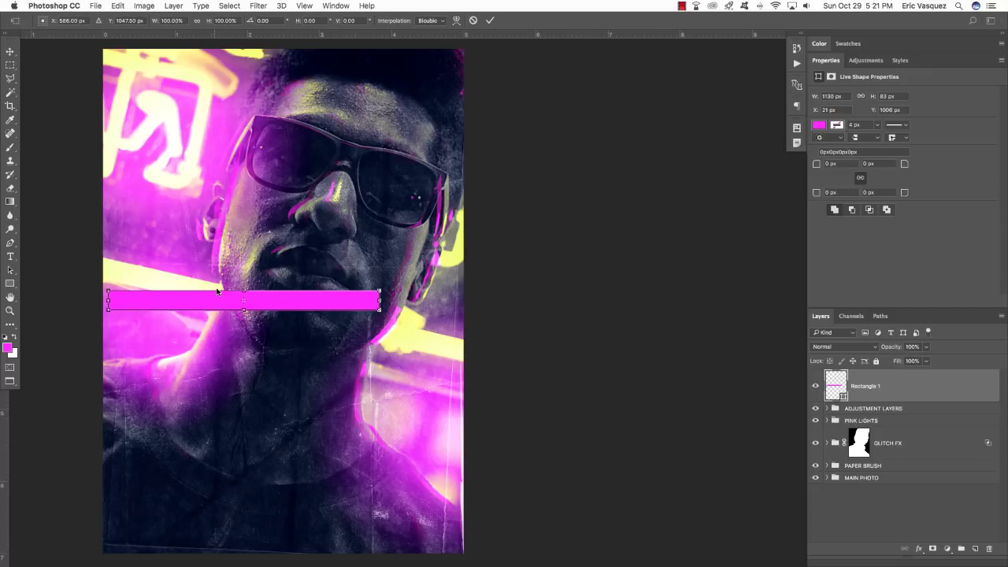
pyautogui.moveTo(219, 292); pyautogui.dragTo(225, 292)
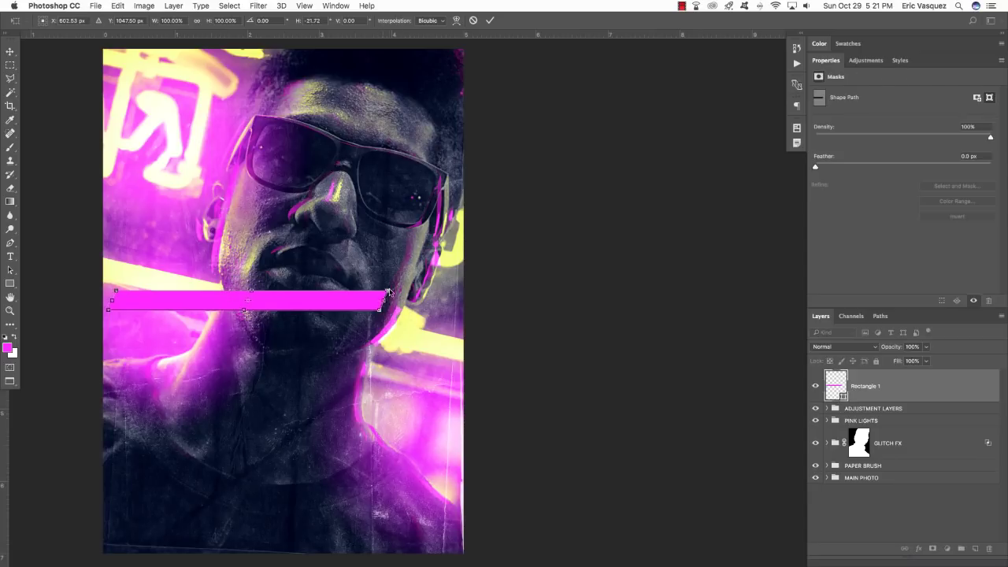
pyautogui.moveTo(371, 291); pyautogui.dragTo(374, 291)
pyautogui.press('Return')
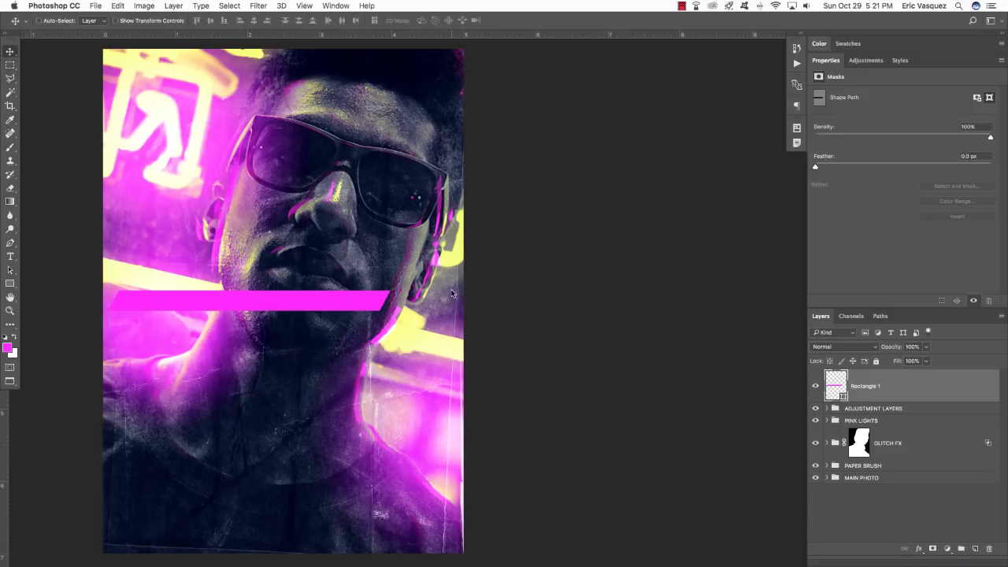
# Rotate the bar about 13° clockwise and tuck it partly off the photo's left edge.
pyautogui.hotkey('ctrl', 't')
pyautogui.scroll(-1, 441, 283)
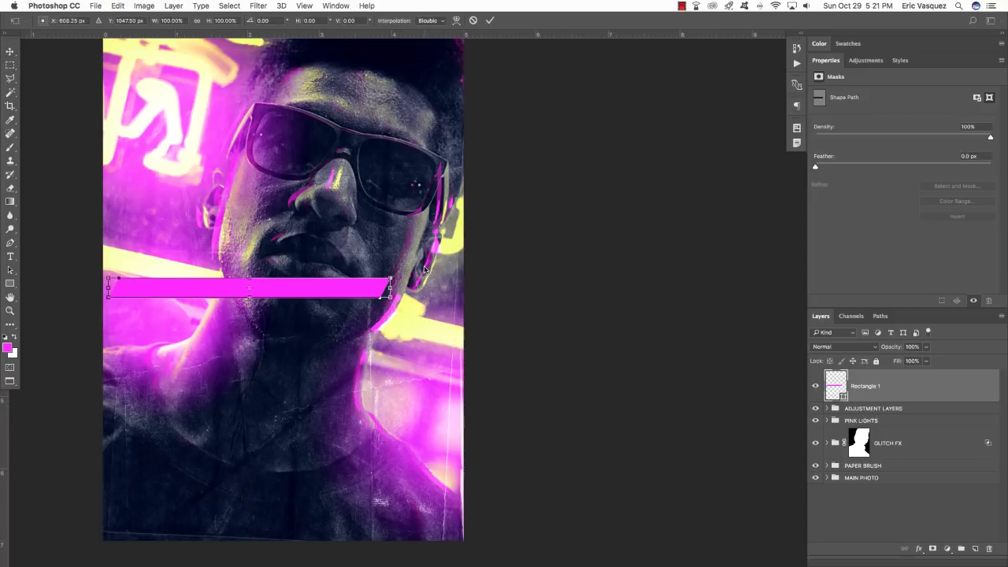
pyautogui.moveTo(409, 263); pyautogui.dragTo(408, 299)
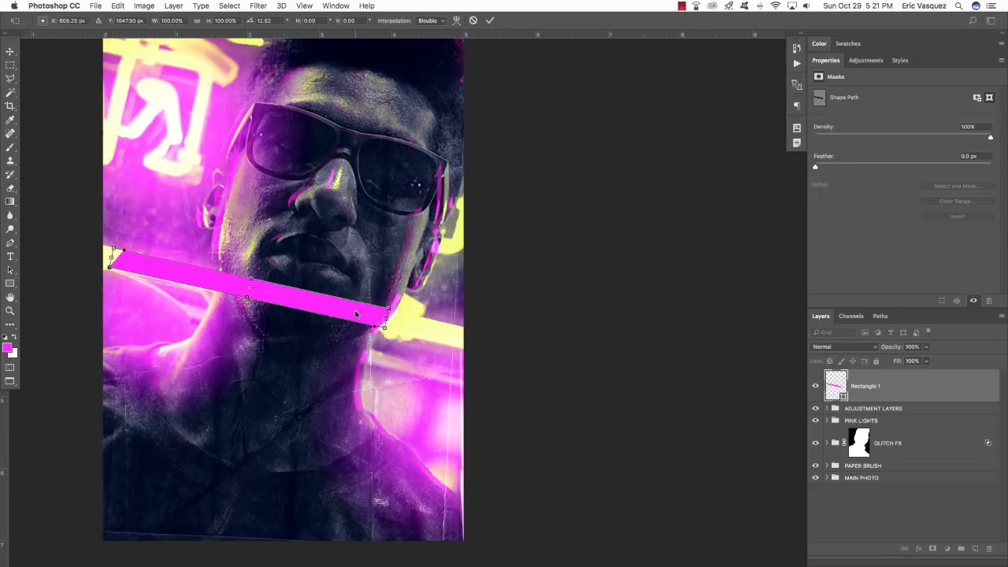
pyautogui.moveTo(354, 316); pyautogui.dragTo(150, 237)
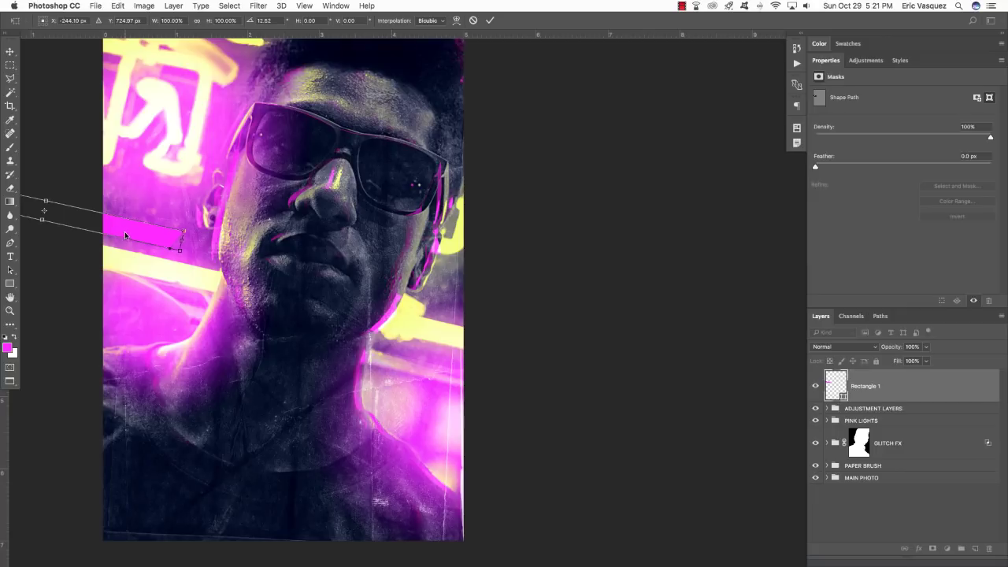
pyautogui.moveTo(136, 236); pyautogui.dragTo(156, 244)
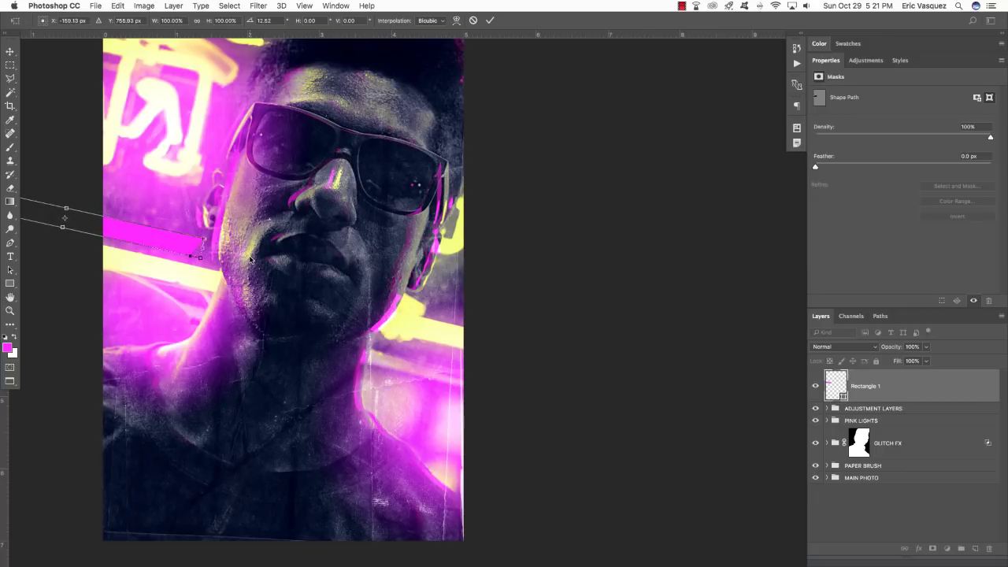
pyautogui.moveTo(251, 260); pyautogui.dragTo(251, 258)
pyautogui.press('Return')
pyautogui.moveTo(142, 246); pyautogui.dragTo(289, 400)
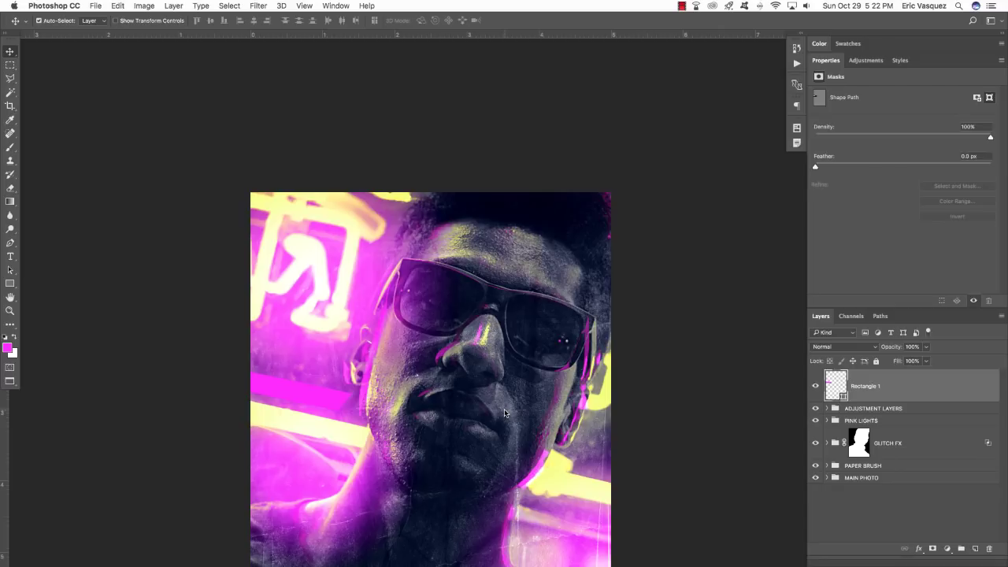
# Duplicate the magenta bar twice, placing one copy up-left and one at the photo's lower right.
pyautogui.press('super+j')
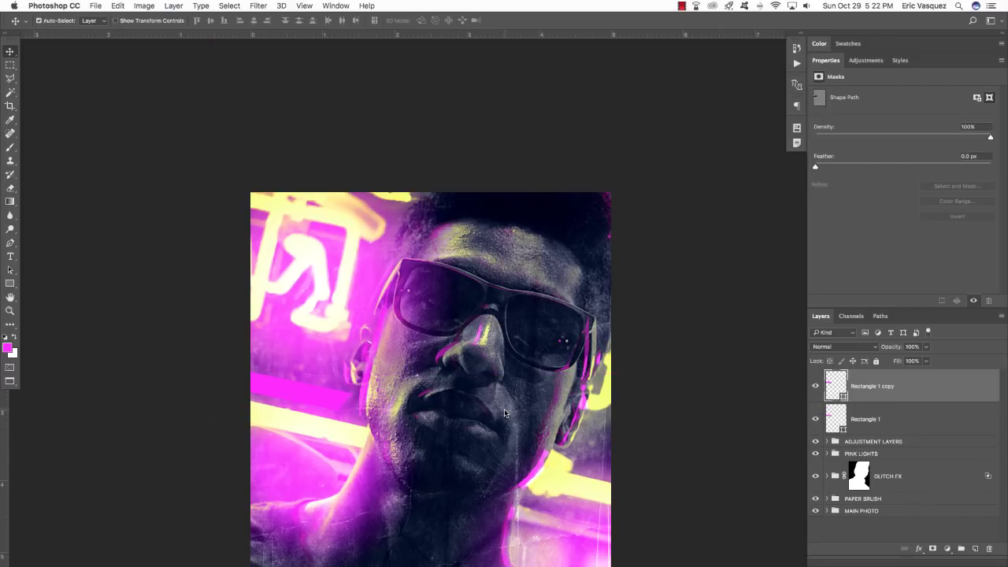
pyautogui.press('super+t')
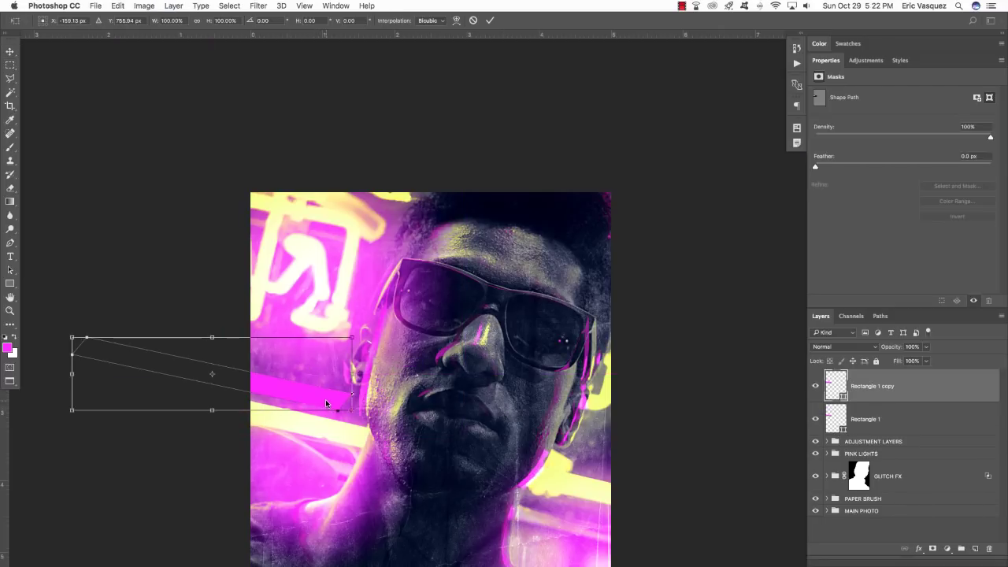
pyautogui.moveTo(326, 403); pyautogui.dragTo(295, 361)
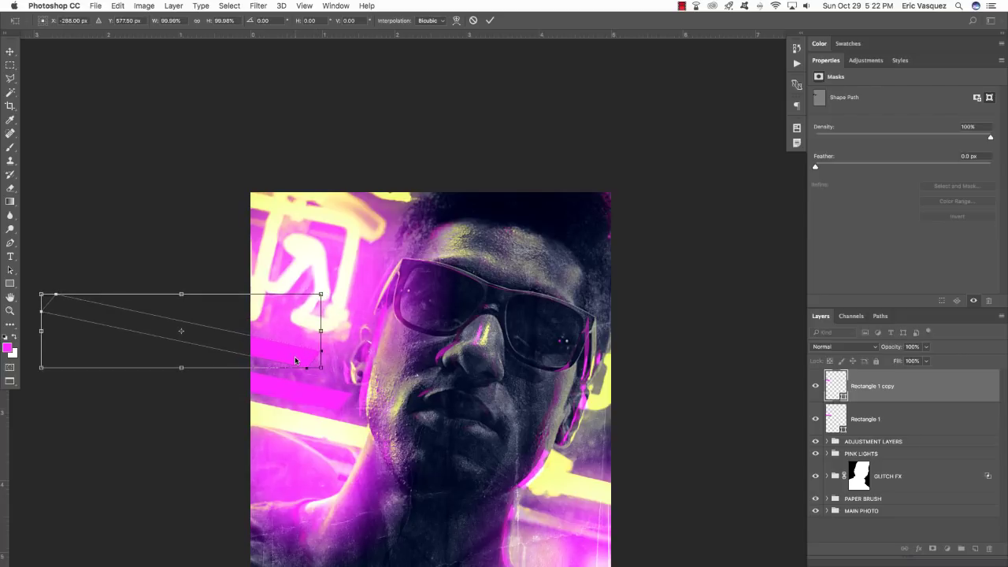
pyautogui.press('Return')
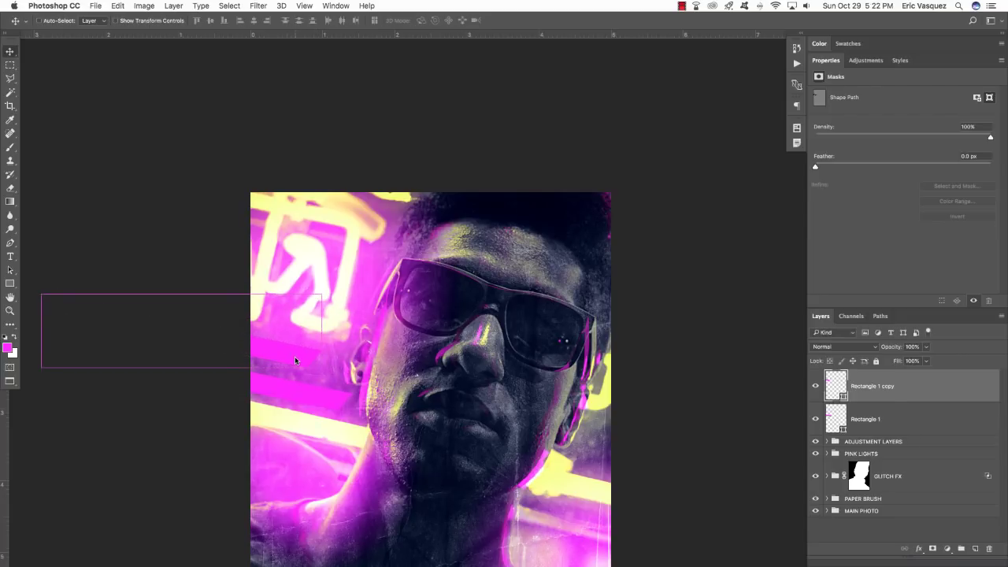
pyautogui.hotkey('ctrl', 'j')
pyautogui.scroll(-5, 326, 322)
pyautogui.hscroll(2, 326, 322)
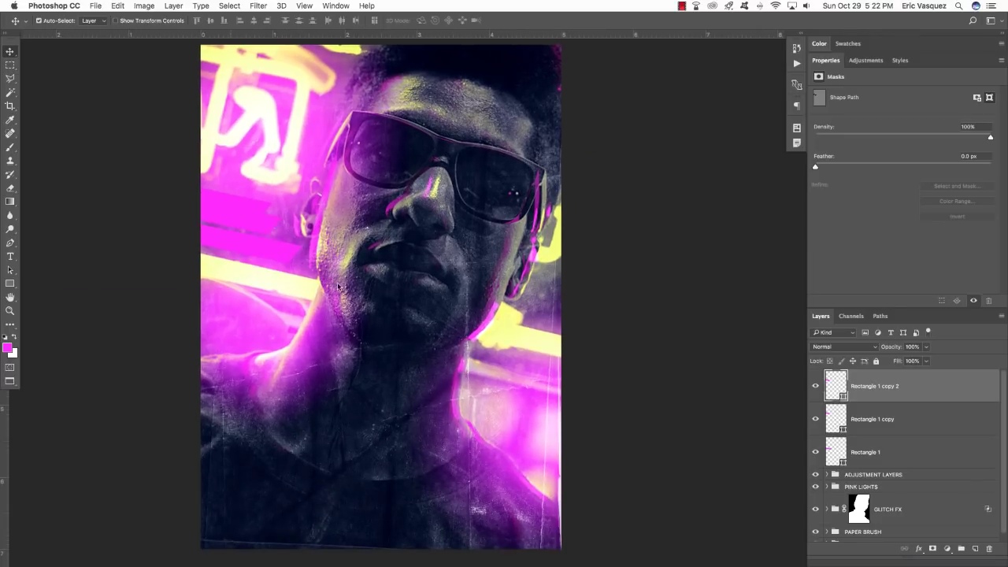
pyautogui.moveTo(338, 287); pyautogui.dragTo(525, 382)
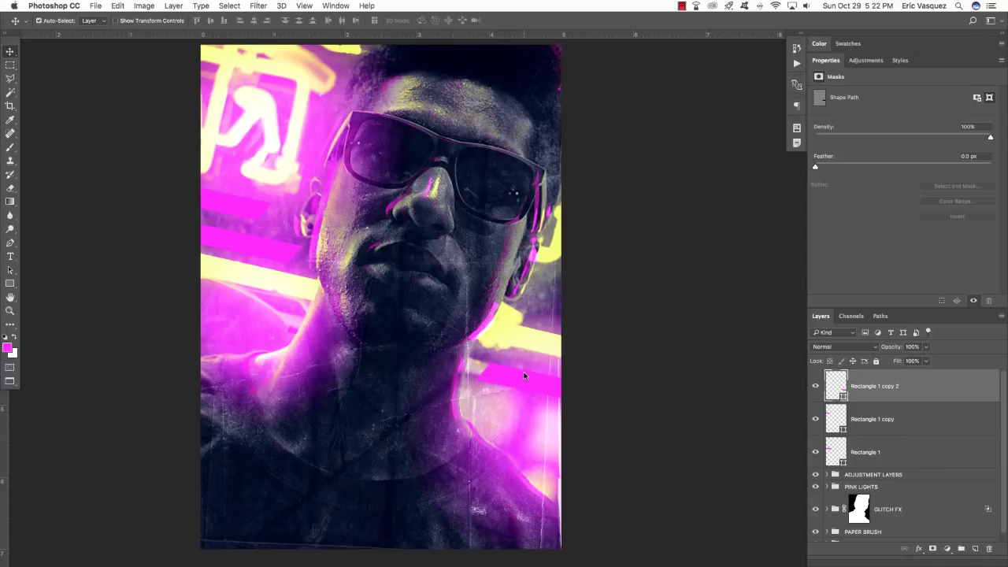
# Make a third bar copy, move it to the photo's lower left and enlarge it slightly.
pyautogui.hotkey('ctrl', 'j')
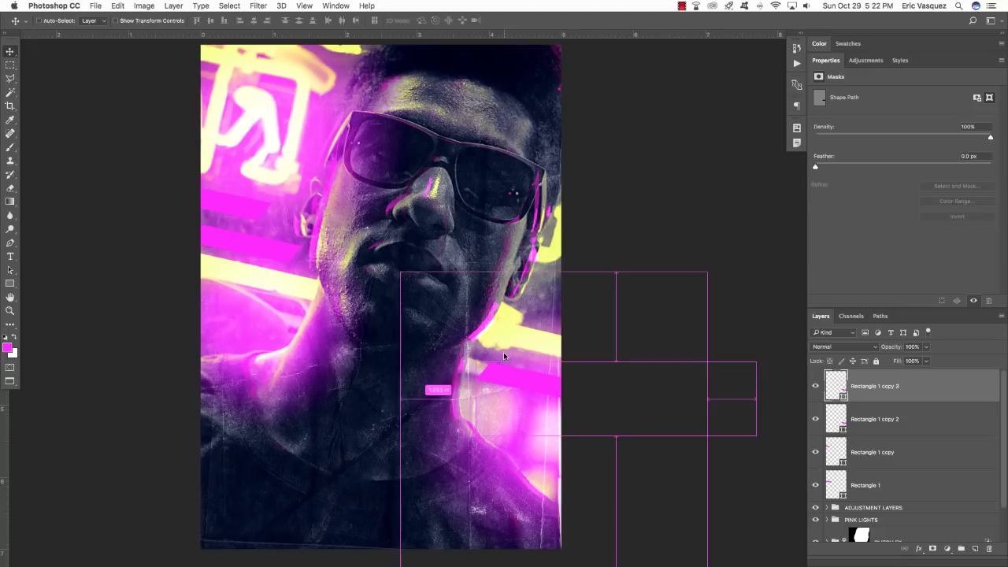
pyautogui.hotkey('ctrl', 't')
pyautogui.moveTo(585, 385); pyautogui.dragTo(53, 398)
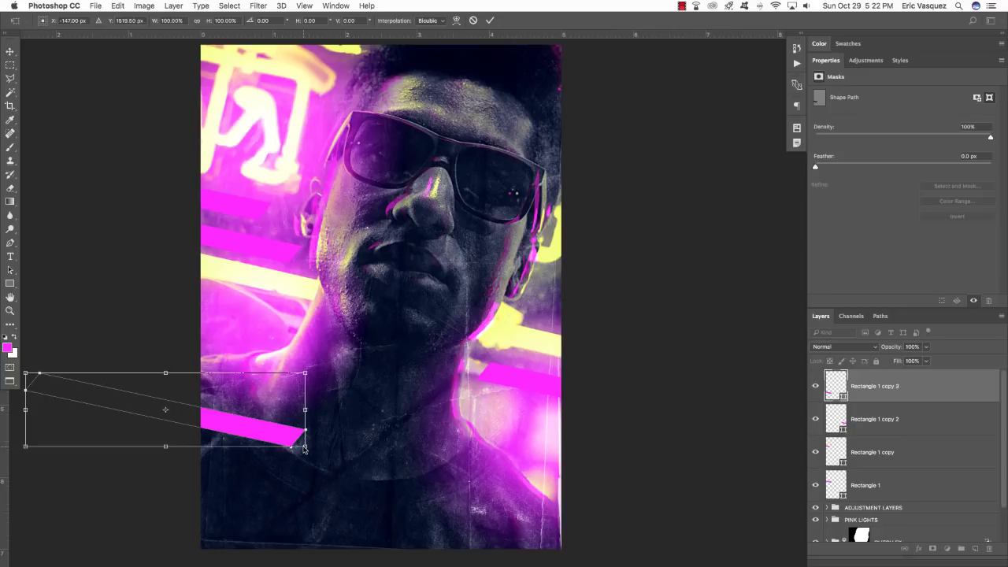
pyautogui.moveTo(304, 449); pyautogui.dragTo(430, 514)
pyautogui.moveTo(401, 461); pyautogui.dragTo(388, 516)
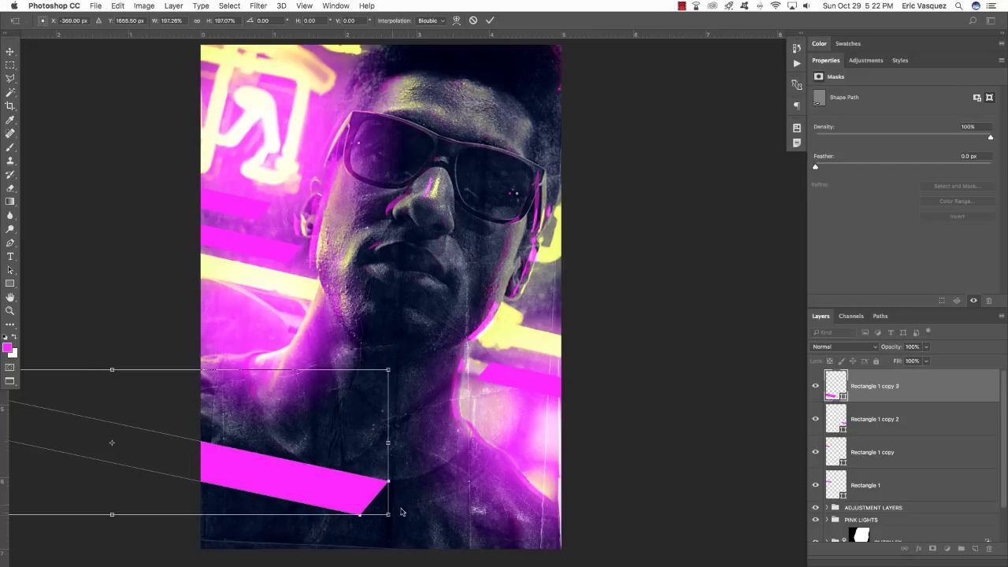
pyautogui.press('Return')
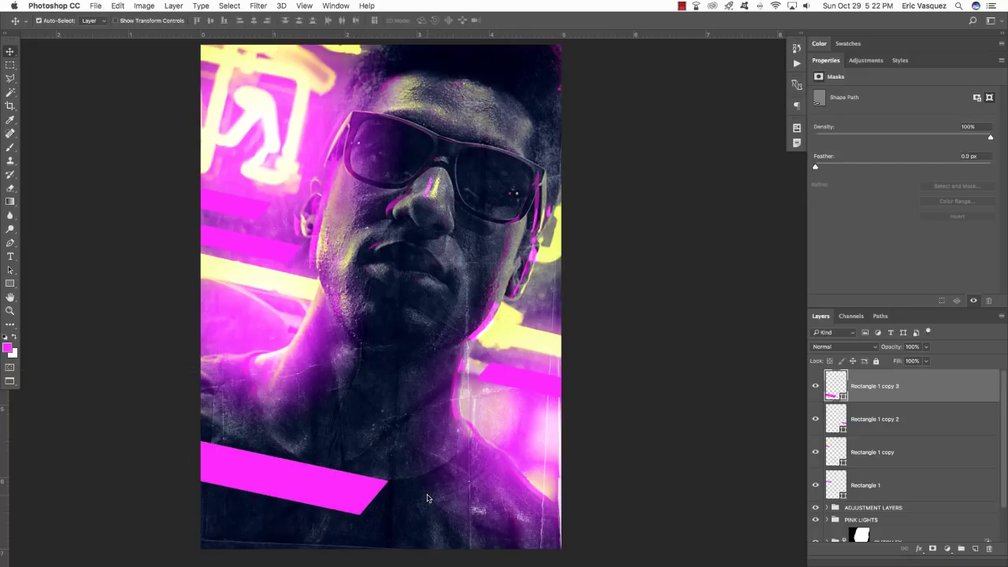
# Nudge the bottom pink bar with Shift+arrow keys until it sits in place.
pyautogui.hotkey('shift', 'Right')
pyautogui.hotkey('shift', 'Right')
pyautogui.hotkey('shift', 'Right')
pyautogui.hotkey('shift', 'Right')
pyautogui.hotkey('shift', 'Right')
pyautogui.hotkey('shift', 'Right')
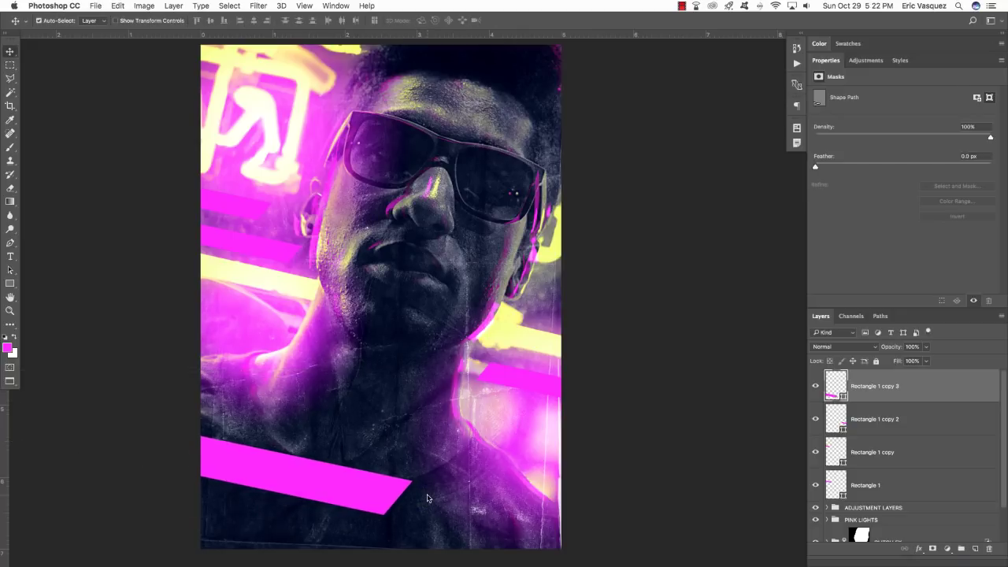
pyautogui.hotkey('shift', 'Down')
pyautogui.hotkey('shift', 'Down')
pyautogui.hotkey('shift', 'Down')
pyautogui.hotkey('shift', 'Down')
pyautogui.hotkey('shift', 'Down')
pyautogui.hotkey('shift', 'Down')
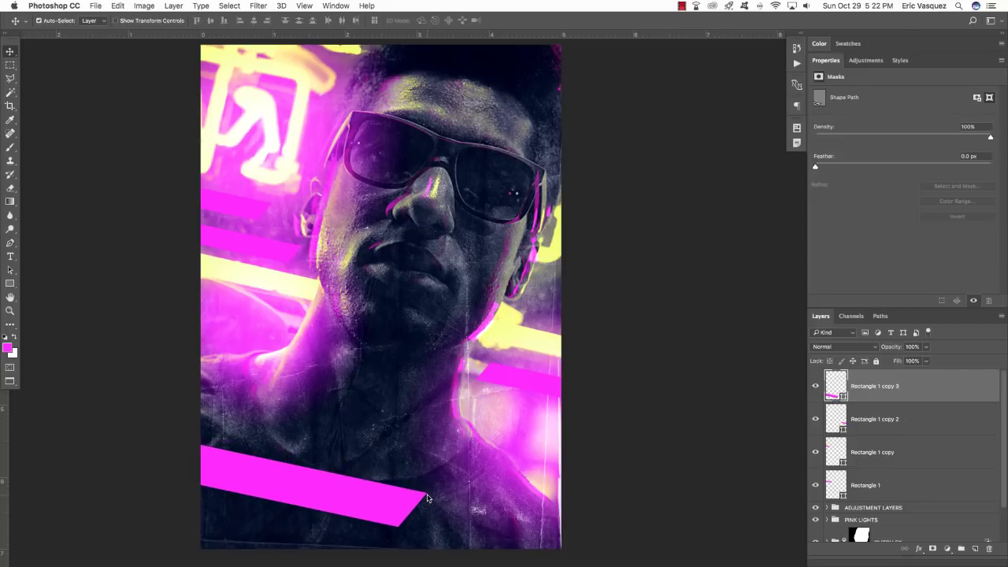
pyautogui.hotkey('shift', 'Left')
pyautogui.hotkey('shift', 'Left')
pyautogui.hotkey('shift', 'Left')
pyautogui.hotkey('shift', 'Left')
pyautogui.hotkey('shift', 'Left')
pyautogui.hotkey('shift', 'Left')
pyautogui.hotkey('shift', 'Left')
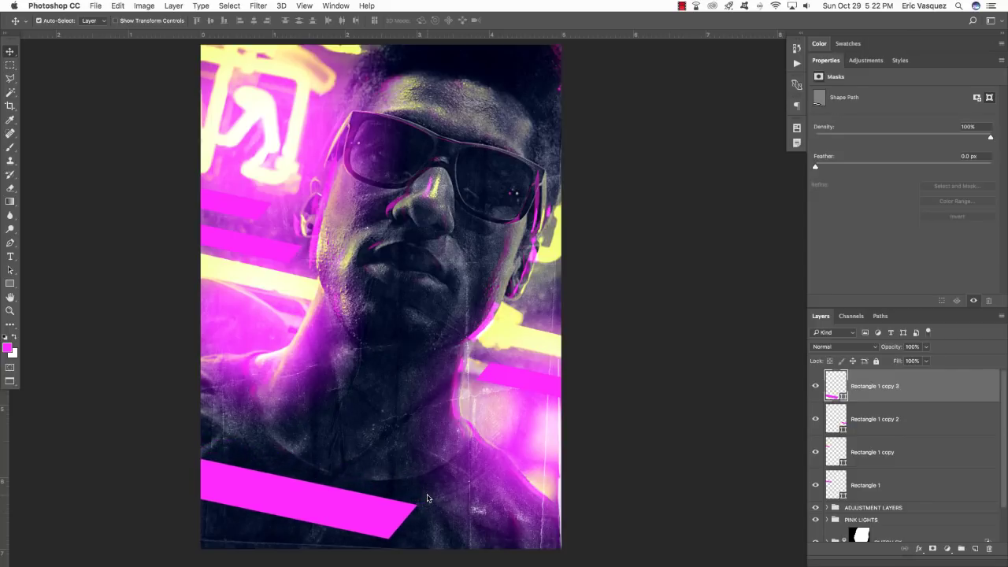
pyautogui.hotkey('shift', 'Left')
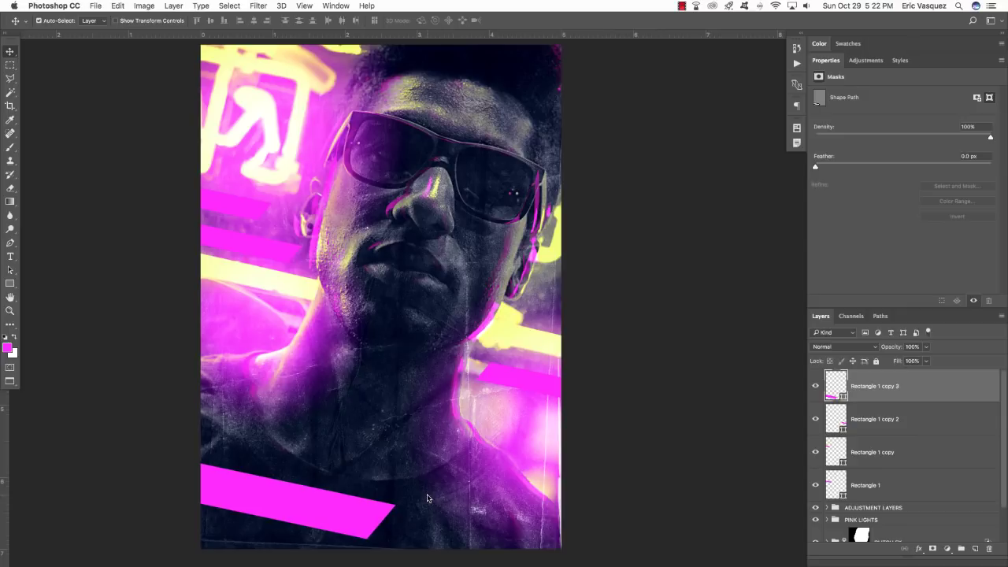
pyautogui.hotkey('shift', 'Left')
pyautogui.hotkey('shift', 'Up')
pyautogui.hotkey('shift', 'Up')
pyautogui.hotkey('shift', 'Left')
pyautogui.hotkey('shift', 'Up')
pyautogui.hotkey('shift', 'Down')
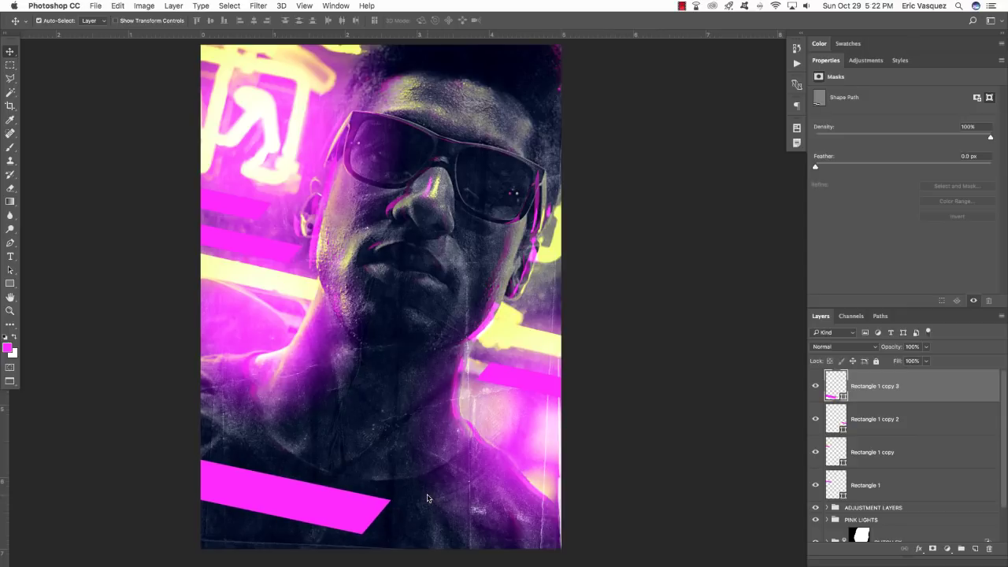
pyautogui.moveTo(493, 435); pyautogui.dragTo(483, 449)
pyautogui.moveTo(409, 338); pyautogui.dragTo(461, 358)
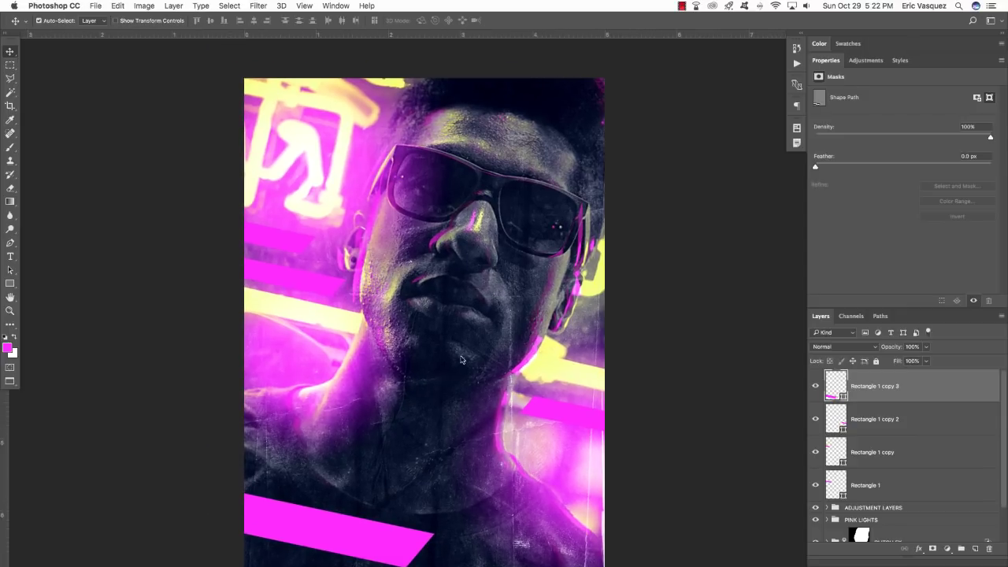
pyautogui.moveTo(565, 475); pyautogui.dragTo(545, 463)
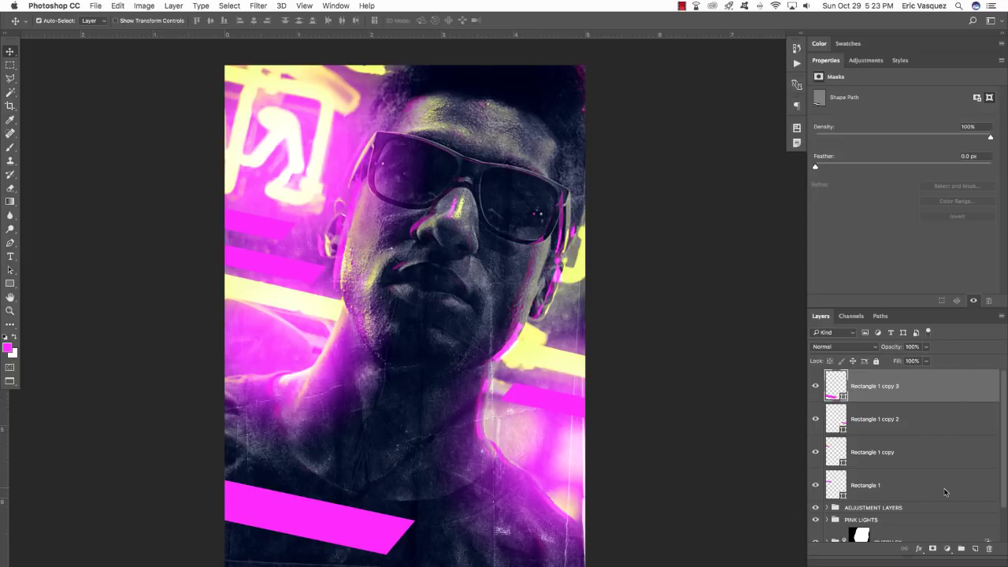
# Group the four rectangle layers and name the group 'SHAPES'.
pyautogui.keyDown('shift'); pyautogui.click(946, 485); pyautogui.keyUp('shift')
pyautogui.press('super+g')
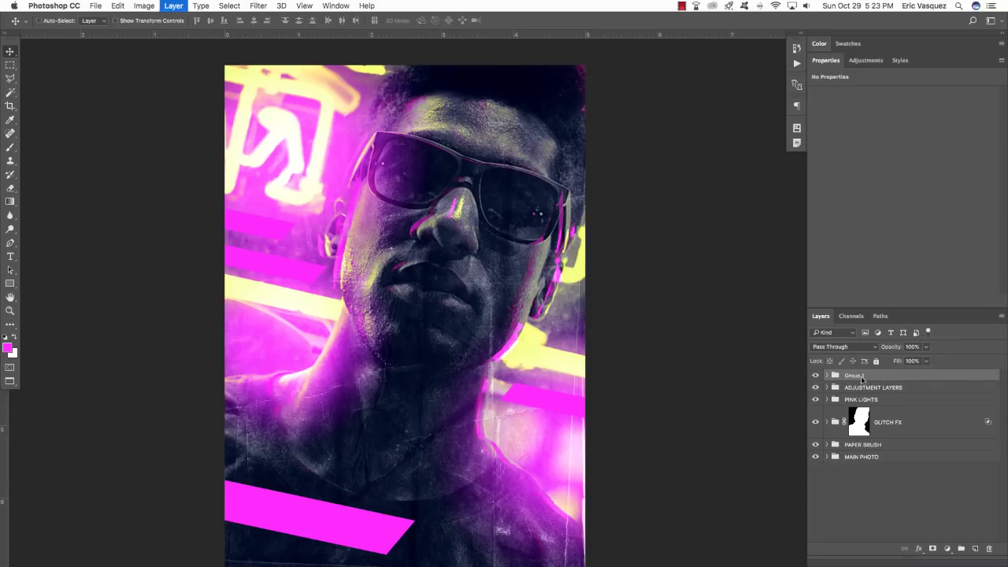
pyautogui.doubleClick(858, 375)
pyautogui.write('SHAPES')
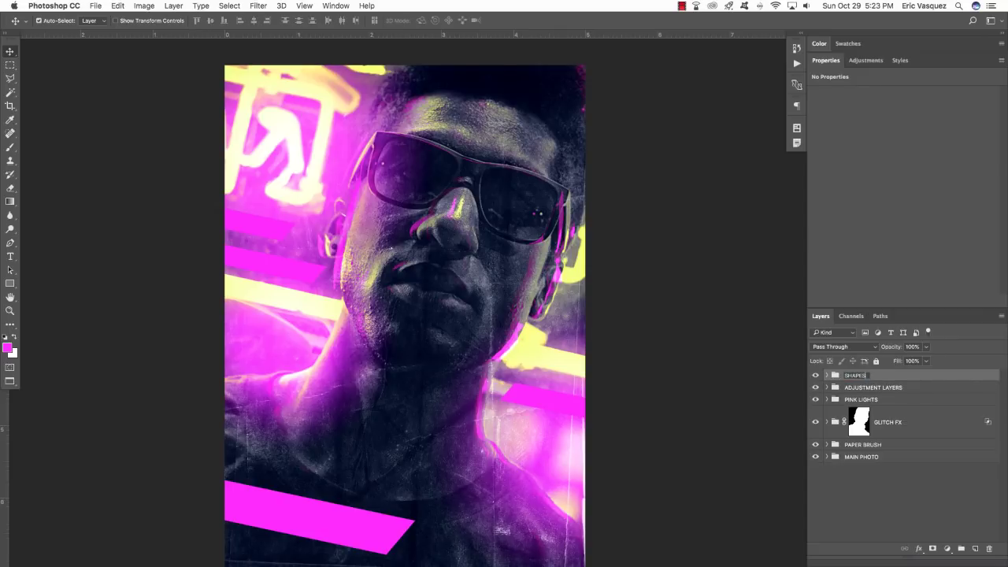
pyautogui.press('Return')
# Add a new empty layer and choose the 2500 px aged-paper12 brush preset.
pyautogui.click(975, 548)
pyautogui.press('b')
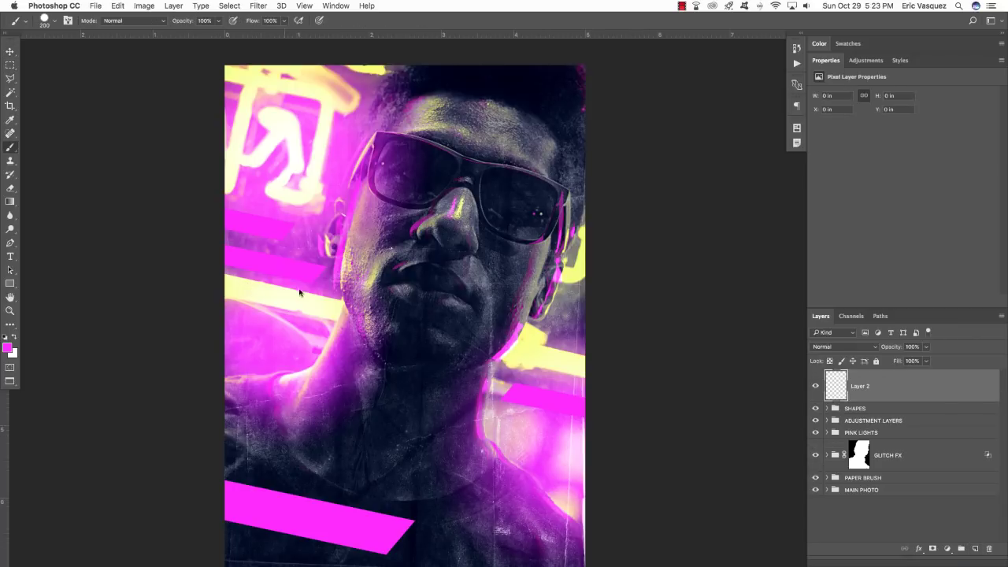
pyautogui.press('F5')
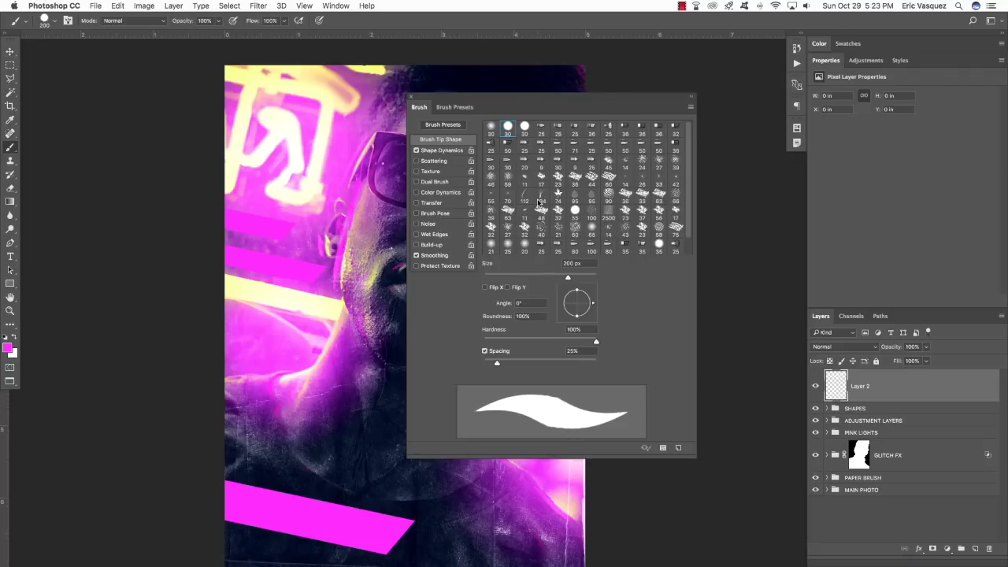
pyautogui.click(461, 109)
pyautogui.moveTo(690, 181)
pyautogui.mouseDown()
pyautogui.moveTo(691, 330)
pyautogui.moveTo(630, 465)
pyautogui.mouseUp()
pyautogui.click(559, 434)
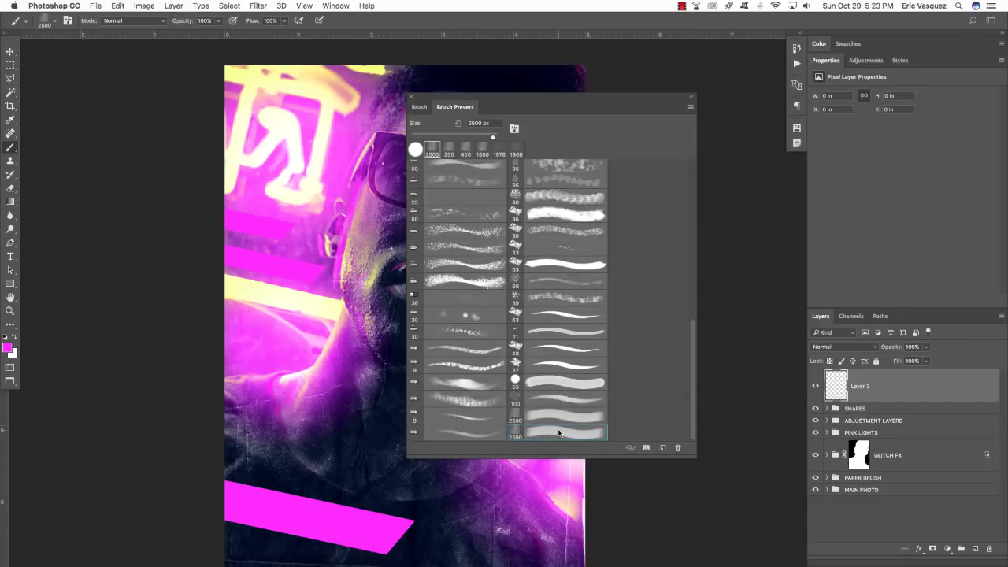
pyautogui.click(410, 97)
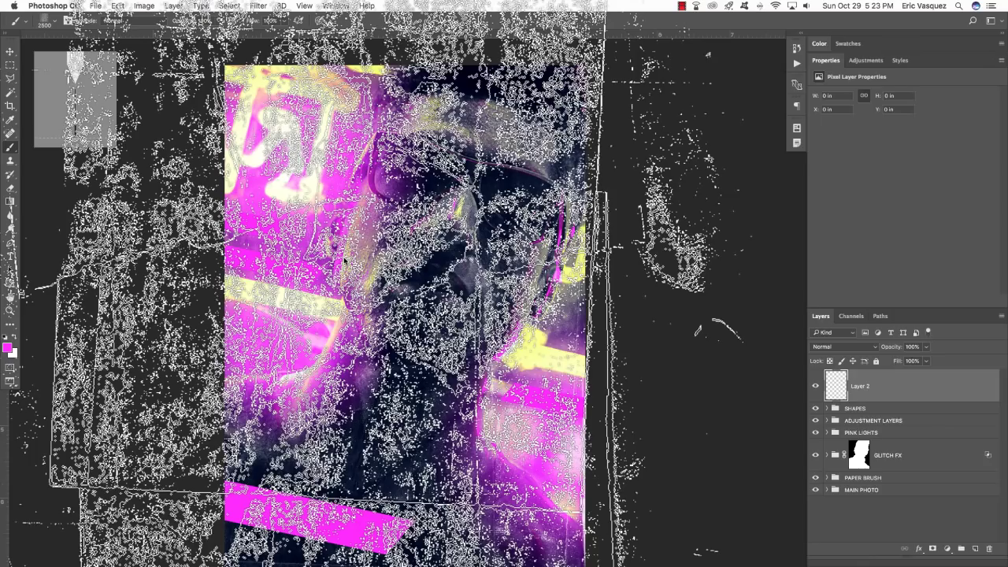
# Set white as the paint colour, shrink the brush, and stamp the aged-paper texture once over the photo.
pyautogui.press('d')
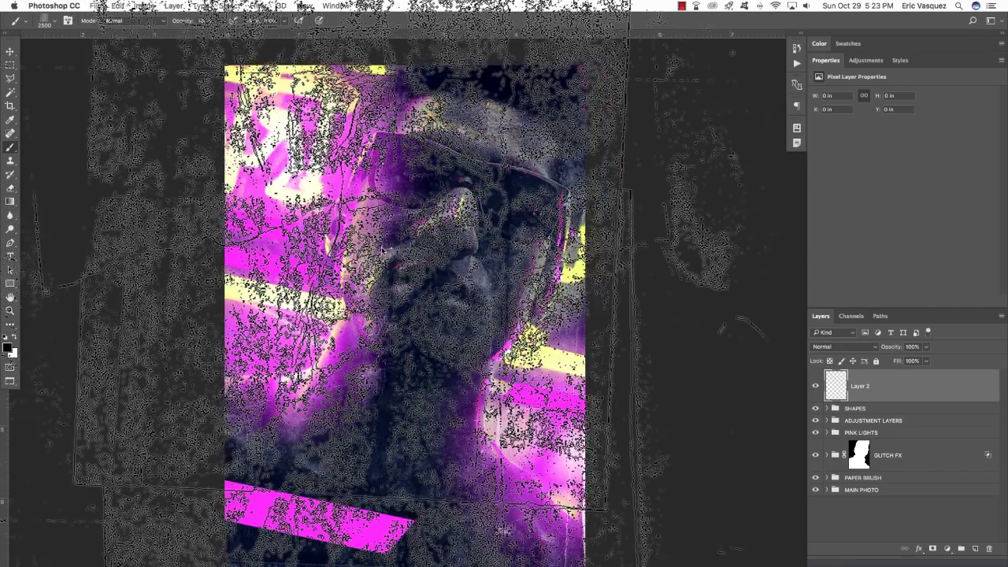
pyautogui.press('x')
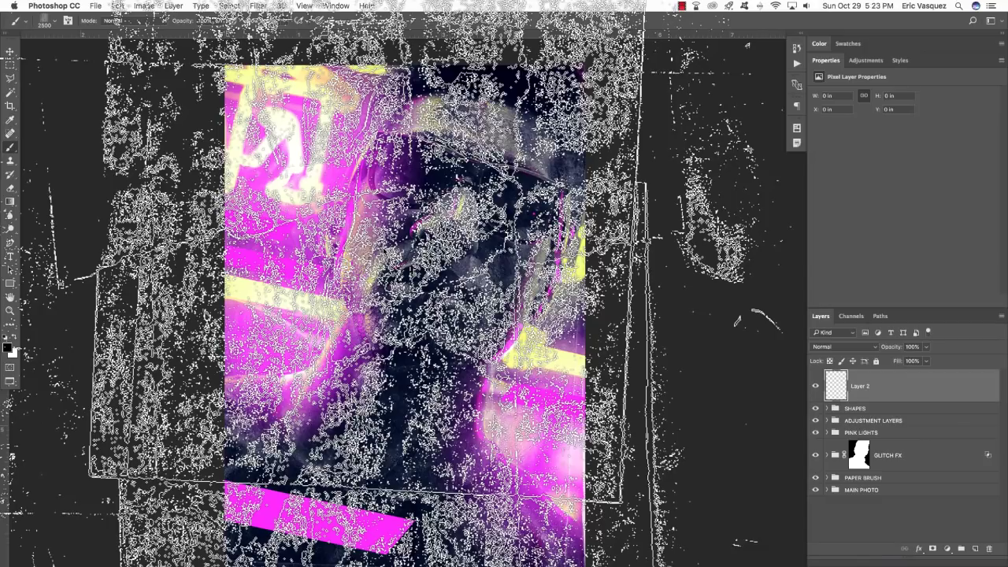
pyautogui.press('[')
pyautogui.press('[')
pyautogui.press('[')
pyautogui.press('[')
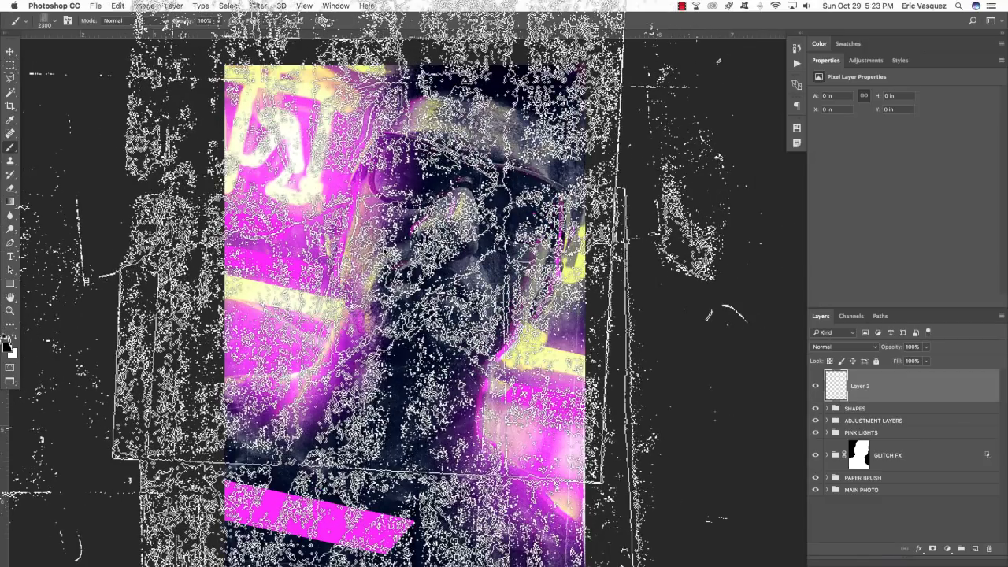
pyautogui.press('[')
pyautogui.press('[')
pyautogui.press('[')
pyautogui.press('[')
pyautogui.press('[')
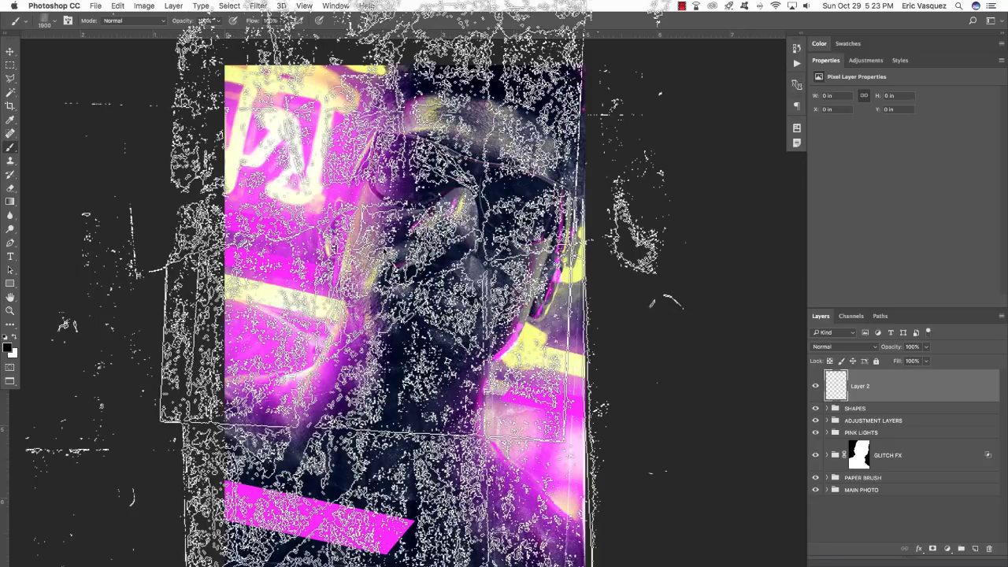
pyautogui.press('[')
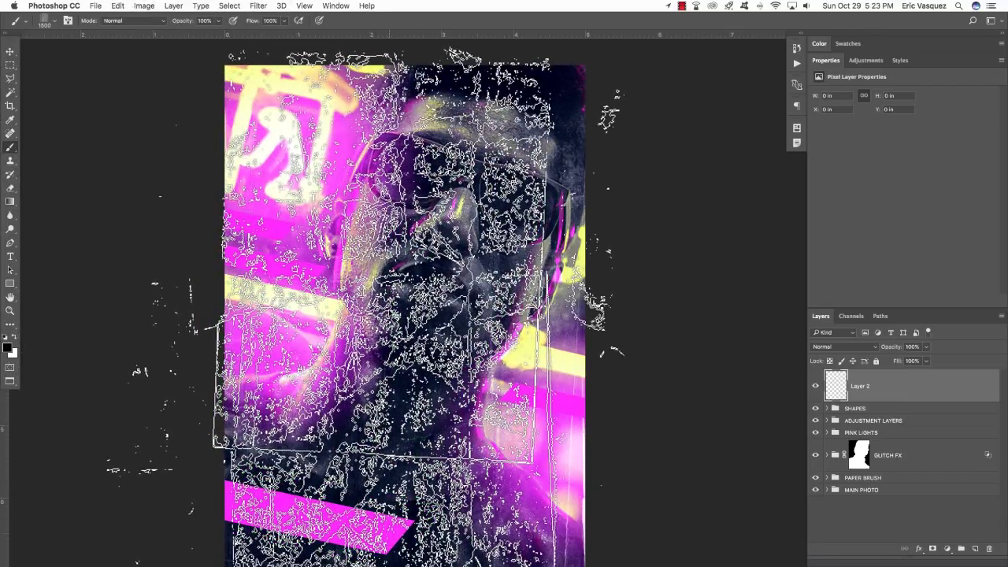
pyautogui.click(393, 307)
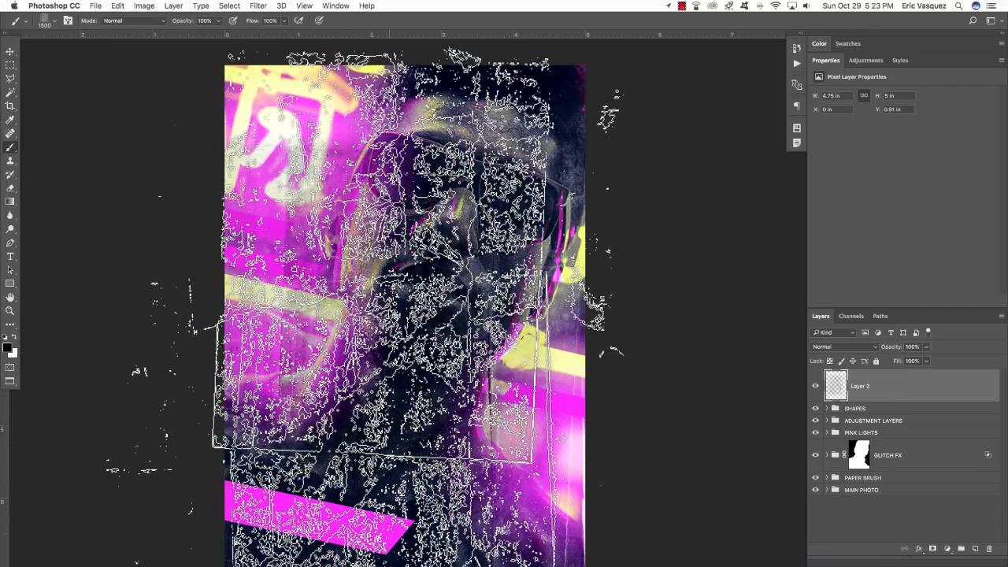
pyautogui.press('super+z')
pyautogui.click(388, 313)
pyautogui.press('v')
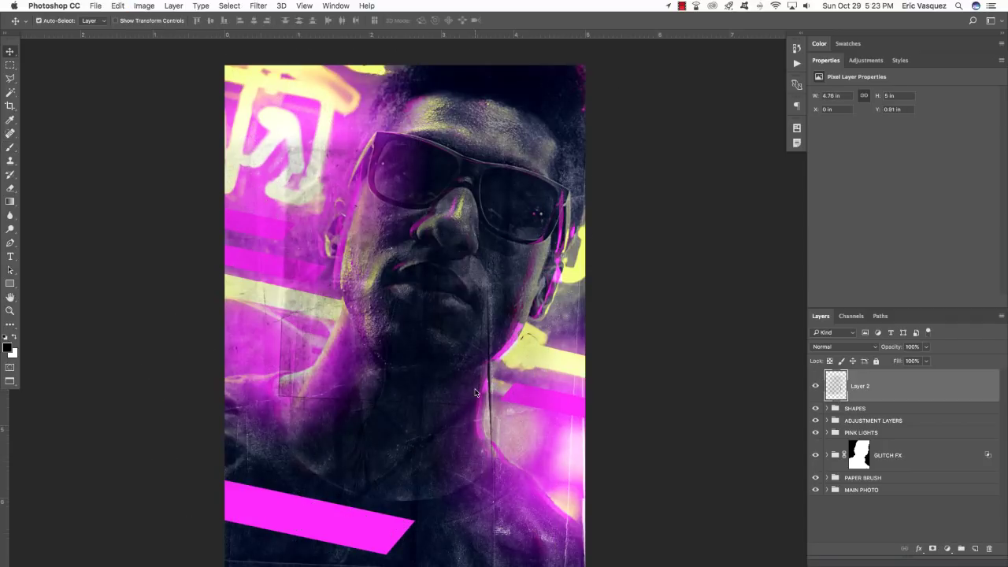
# Scale the paper texture up to about 166%, rotate it roughly 15.5°, and position it over the flyer.
pyautogui.press('super+t')
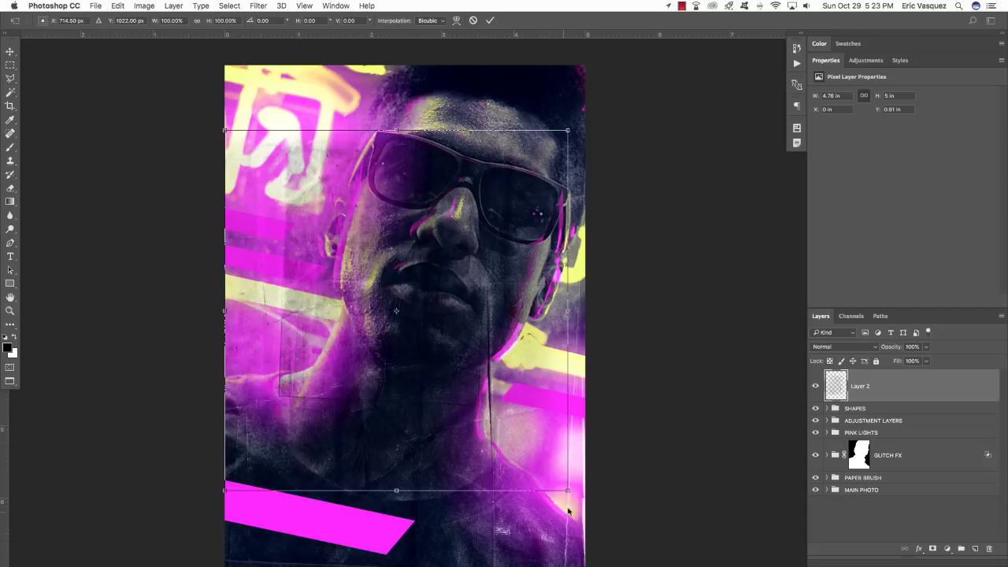
pyautogui.moveTo(565, 491); pyautogui.dragTo(470, 330)
pyautogui.scroll(5, 570, 474)
pyautogui.scroll(3, 597, 471)
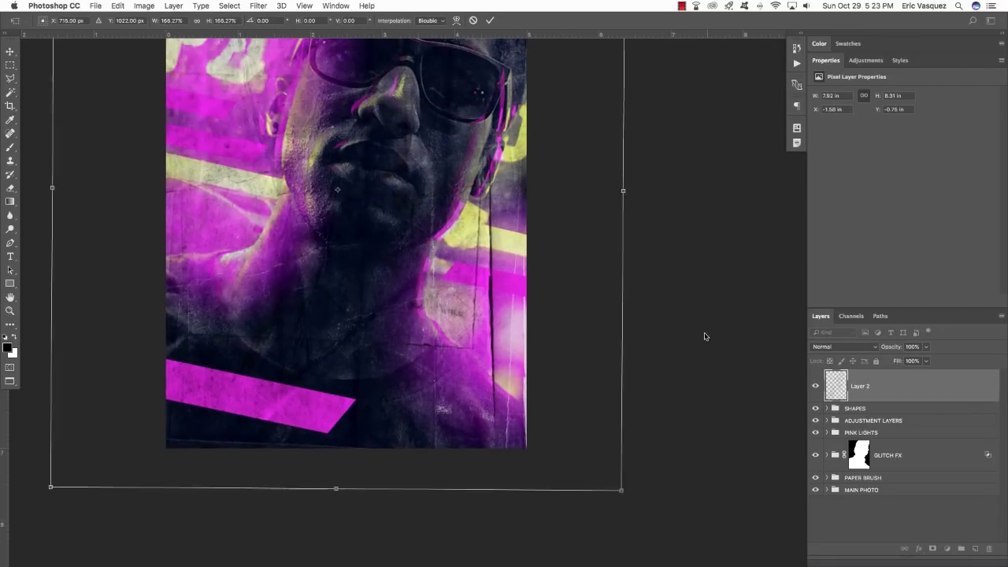
pyautogui.moveTo(704, 338); pyautogui.dragTo(663, 437)
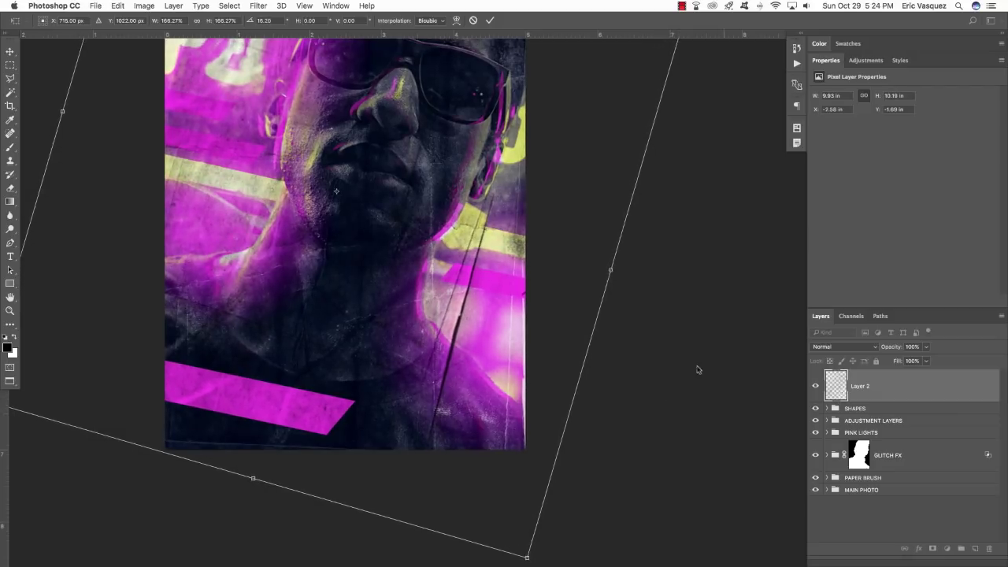
pyautogui.scroll(3, 698, 371)
pyautogui.moveTo(525, 243); pyautogui.dragTo(586, 281)
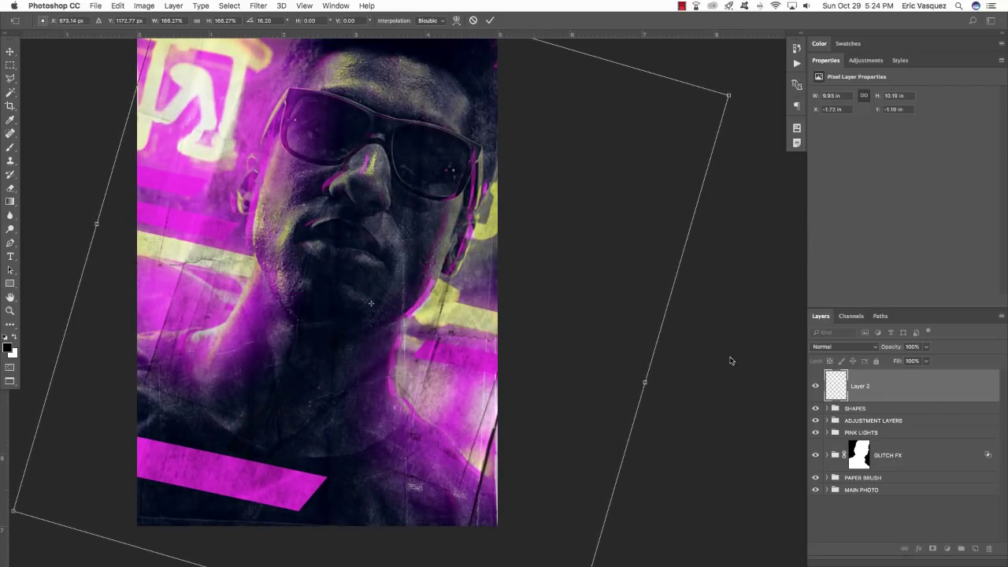
pyautogui.moveTo(729, 355); pyautogui.dragTo(734, 363)
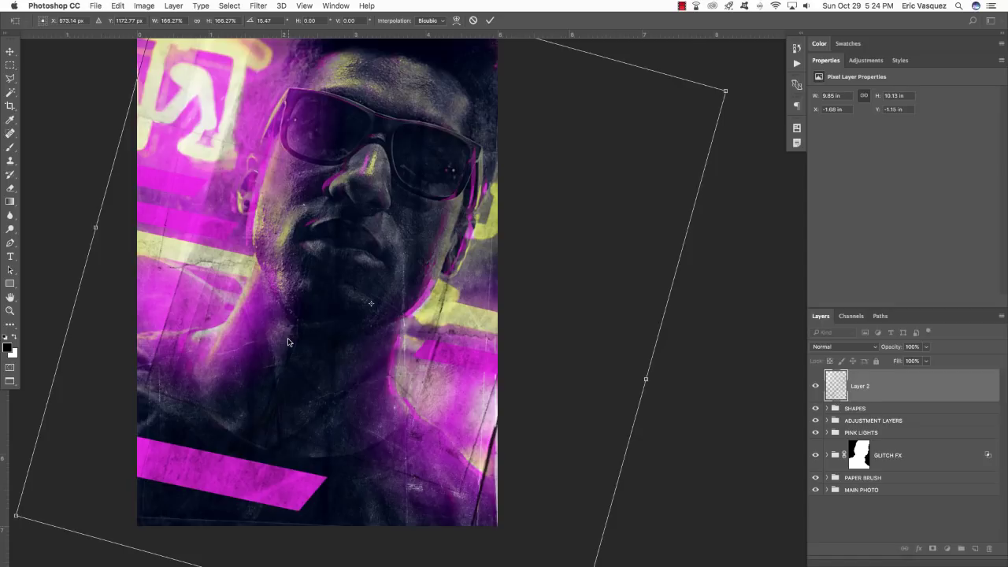
pyautogui.press('Return')
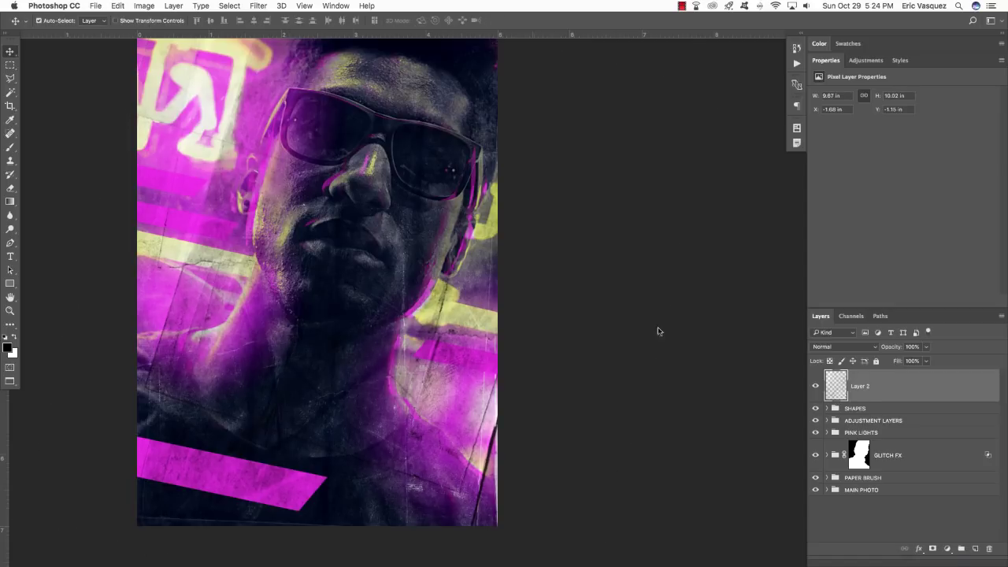
# Rename the texture layer to 'aged-paper12'.
pyautogui.doubleClick(863, 385)
pyautogui.write('aged-paper1')
pyautogui.press('Return')
pyautogui.doubleClick(877, 385)
pyautogui.press('Right')
pyautogui.write('2')
pyautogui.press('Return')
# Clip aged-paper12 to the layer below, compare it on and off over the SHAPES group, then select it.
pyautogui.press('super+alt+g')
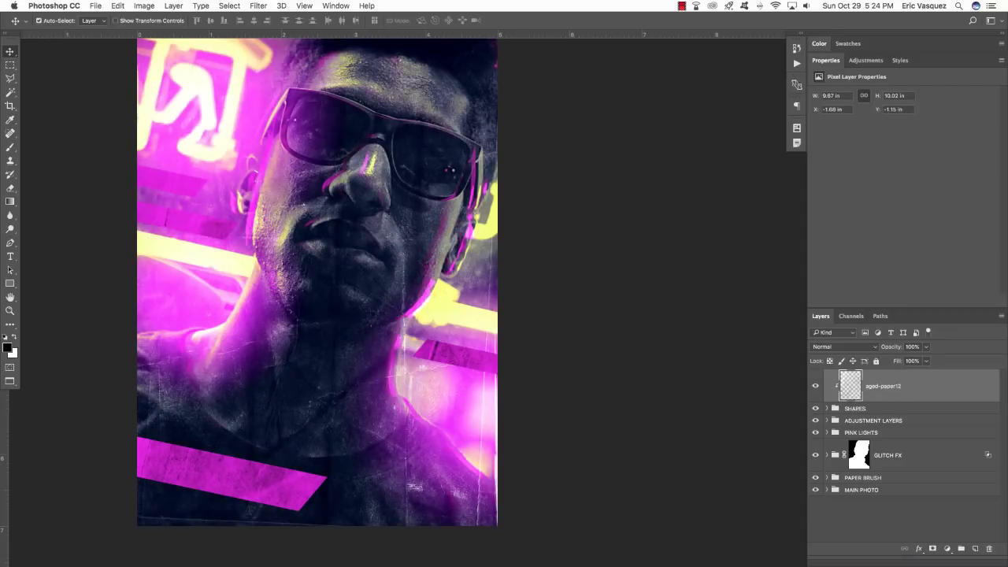
pyautogui.press('super+comma')
pyautogui.press('super+comma')
pyautogui.press('super+comma')
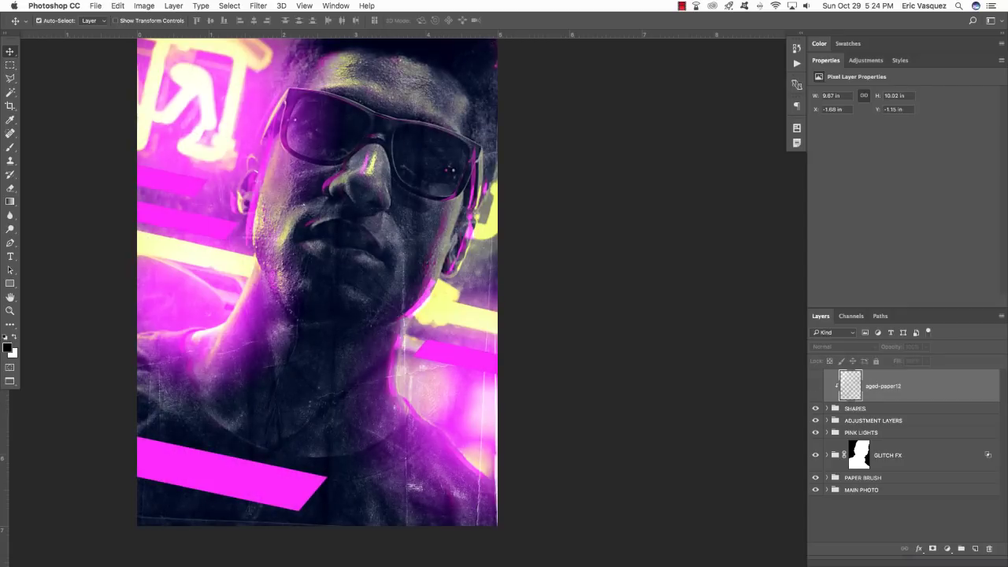
pyautogui.press('super+comma')
pyautogui.press('super+comma')
pyautogui.press('super+comma')
pyautogui.press('super+comma')
pyautogui.press('super+comma')
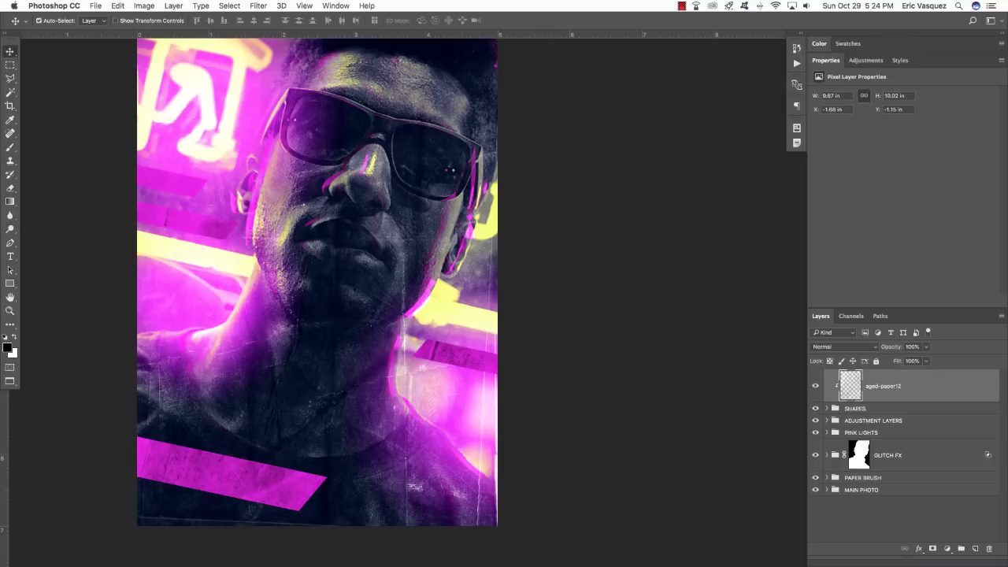
pyautogui.click(856, 408)
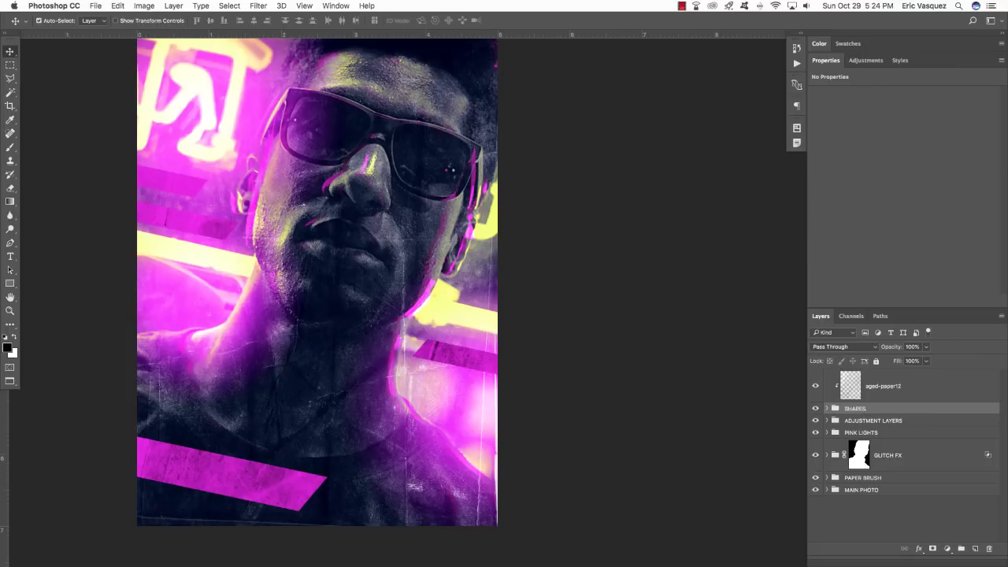
pyautogui.press('super+comma')
pyautogui.press('super+comma')
pyautogui.press('super+comma')
pyautogui.press('super+comma')
pyautogui.press('super+comma')
pyautogui.press('super+comma')
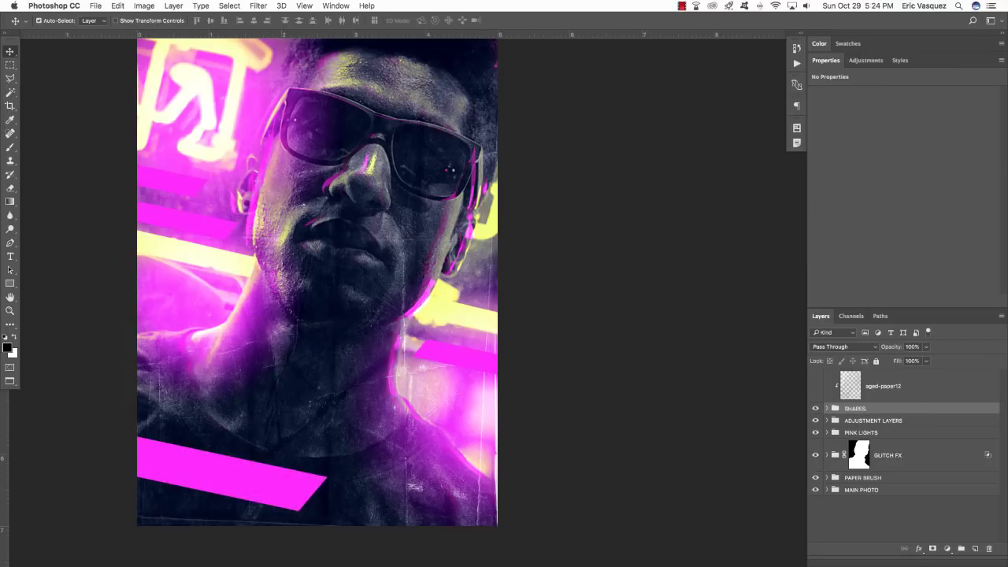
pyautogui.press('super+comma')
pyautogui.click(815, 386)
pyautogui.click(883, 386)
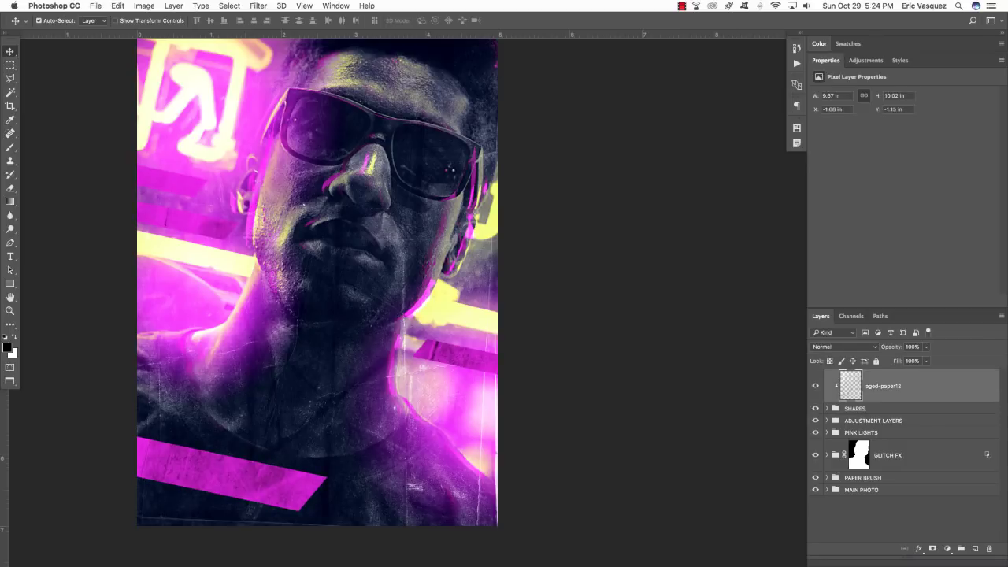
pyautogui.press('super+t')
# Shift and rotate the aged-paper12 texture about -1.65°, then set its opacity to 70%.
pyautogui.moveTo(493, 296)
pyautogui.mouseDown()
pyautogui.moveTo(441, 266)
pyautogui.moveTo(494, 306)
pyautogui.moveTo(474, 293)
pyautogui.mouseUp()
pyautogui.moveTo(675, 326); pyautogui.dragTo(739, 315)
pyautogui.moveTo(417, 357); pyautogui.dragTo(448, 348)
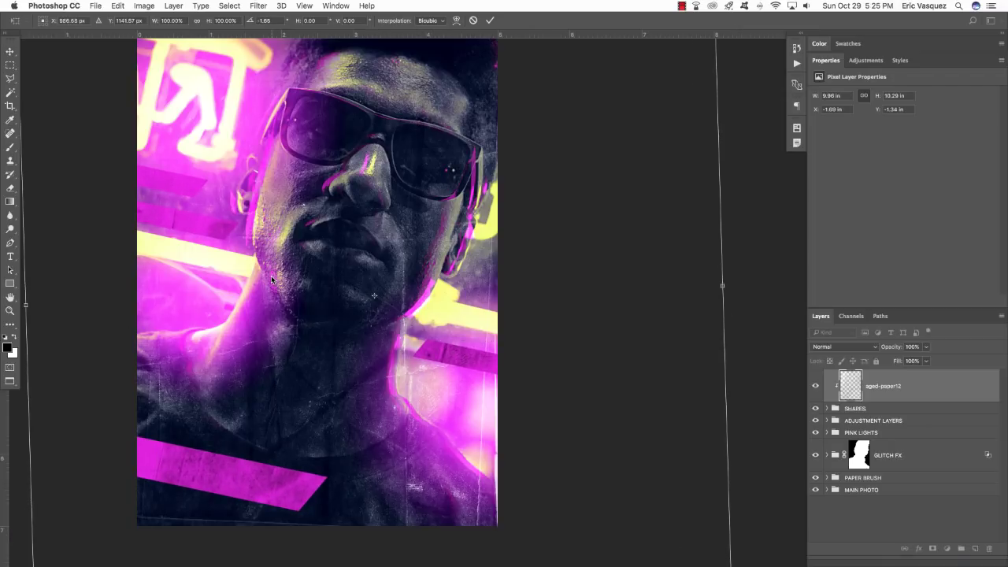
pyautogui.press('Return')
pyautogui.moveTo(351, 284); pyautogui.dragTo(383, 304)
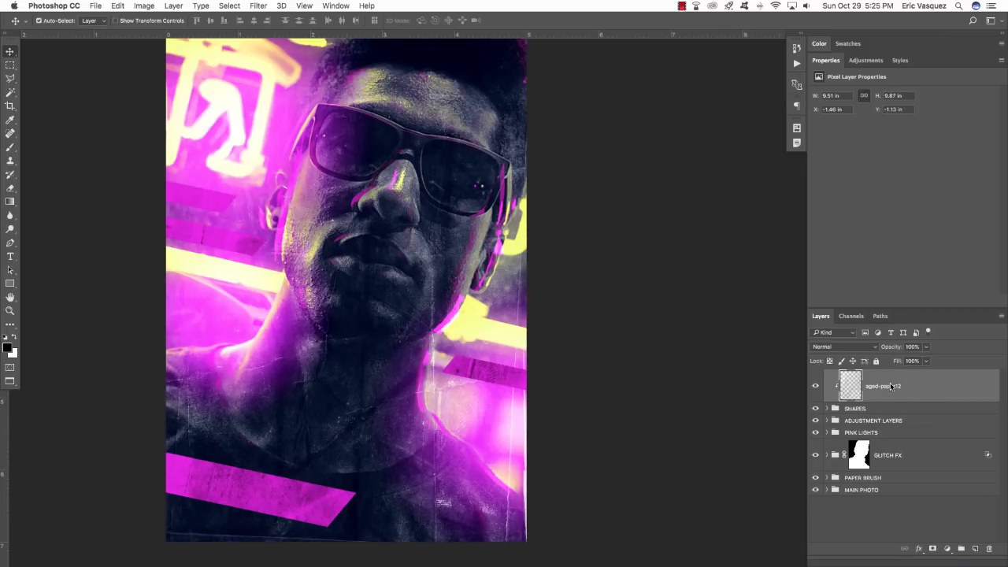
pyautogui.press('7')
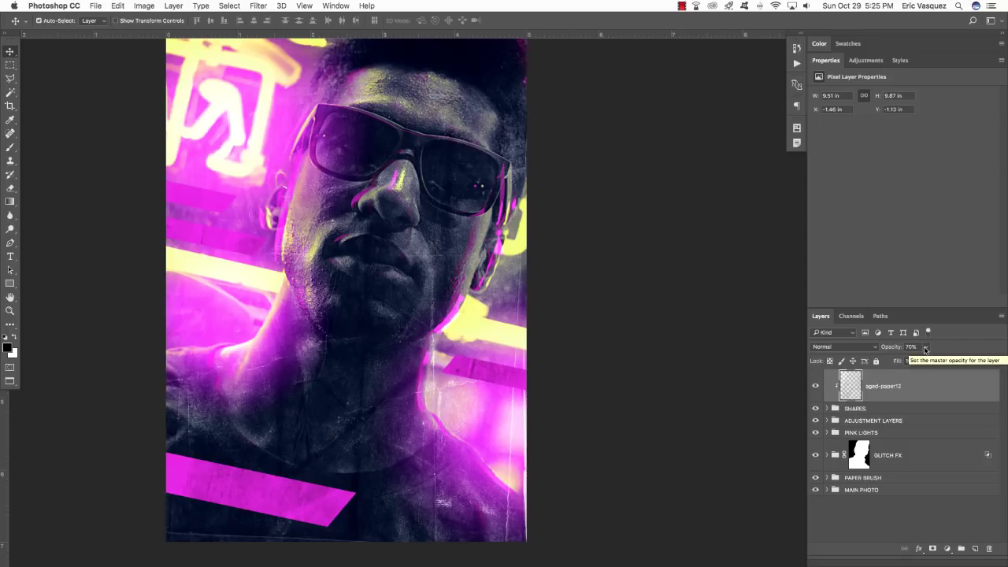
pyautogui.press('super+Tab')
pyautogui.press('super+Tab')
pyautogui.press('super+Tab')
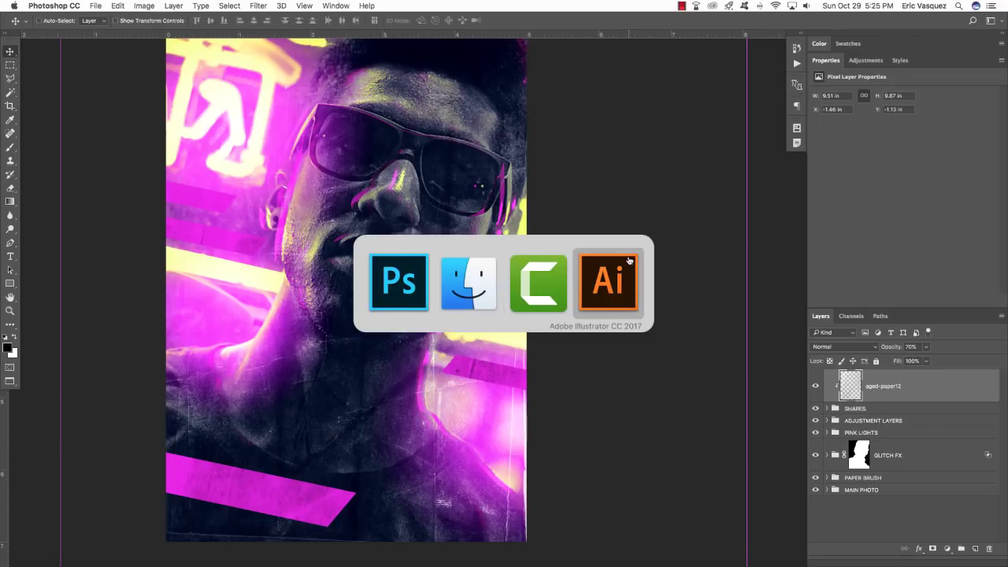
# In Illustrator, zoom in and marquee-select the entire script name lettering group to copy it.
pyautogui.click(629, 261)
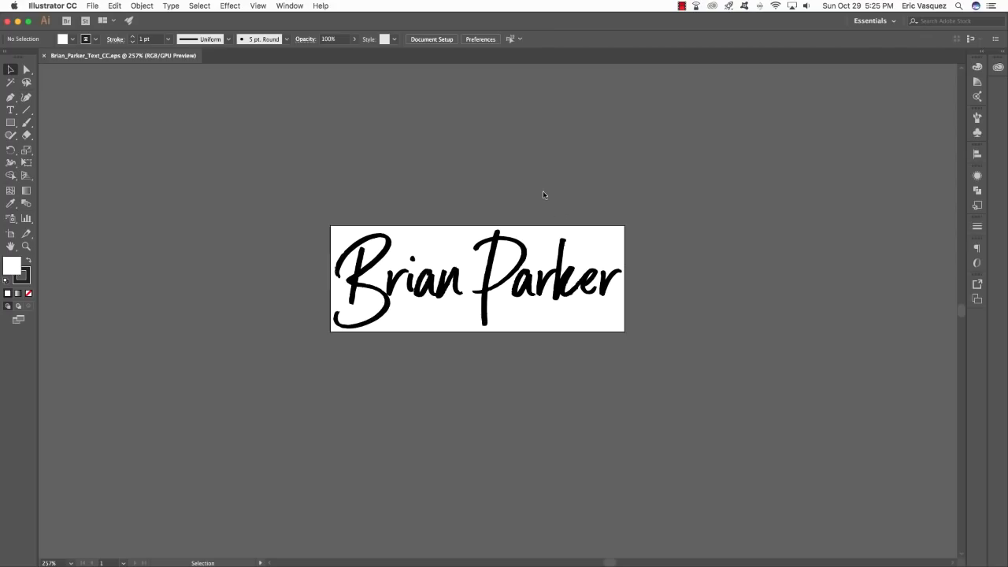
pyautogui.click(537, 281)
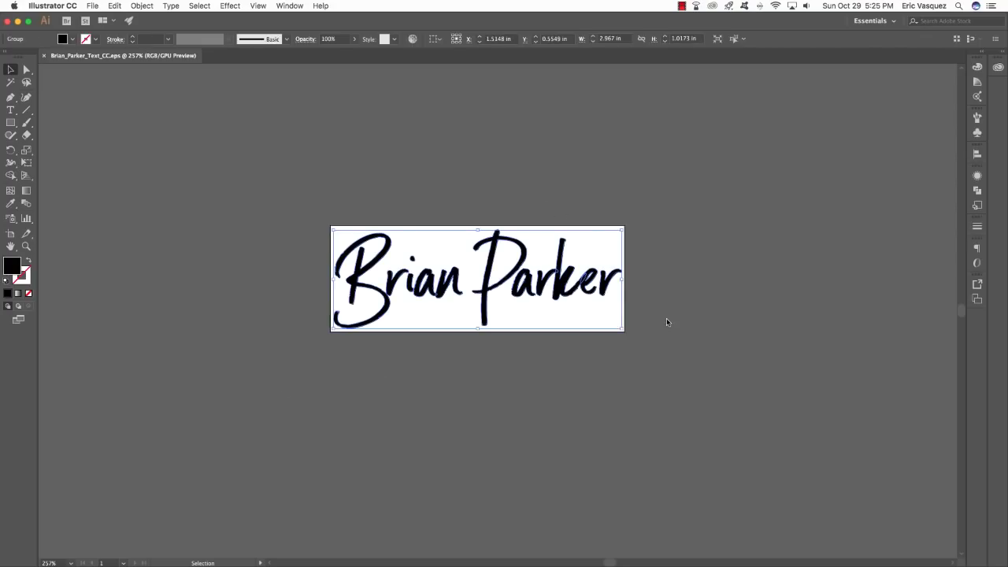
pyautogui.click(667, 322)
pyautogui.press('super+equal')
pyautogui.press('super+equal')
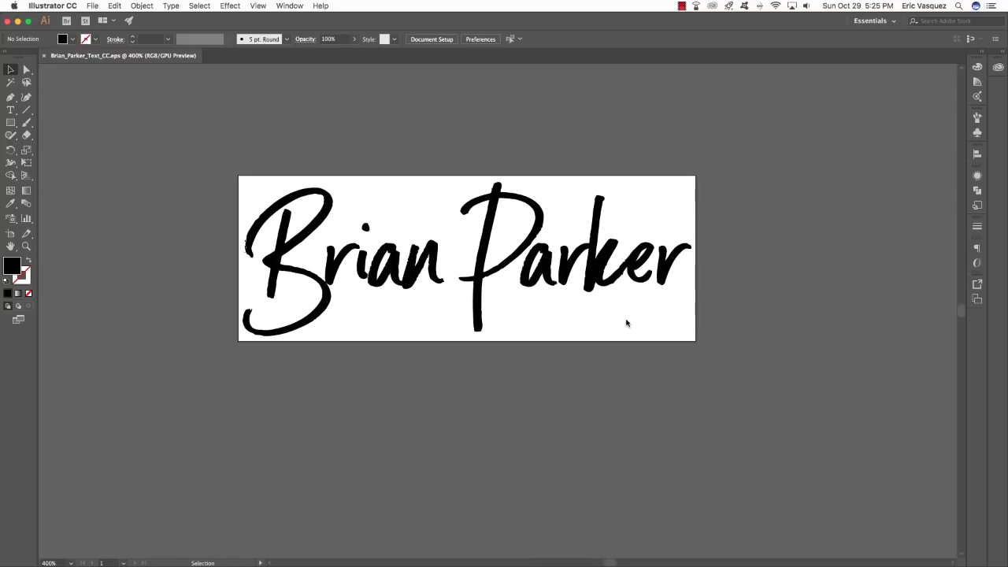
pyautogui.hscroll(1, 624, 322)
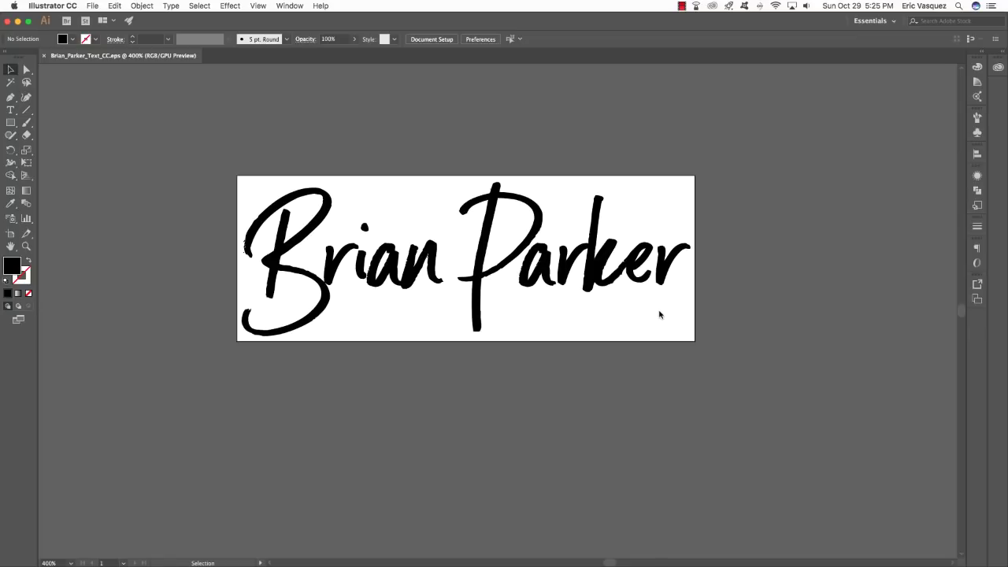
pyautogui.hscroll(-1, 215, 361)
pyautogui.press('super+a')
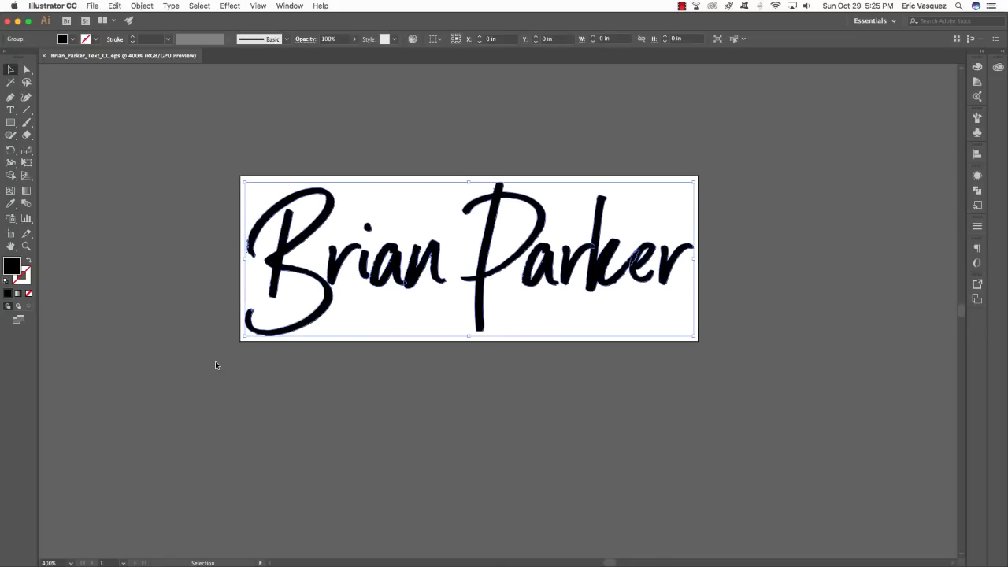
pyautogui.click(284, 398)
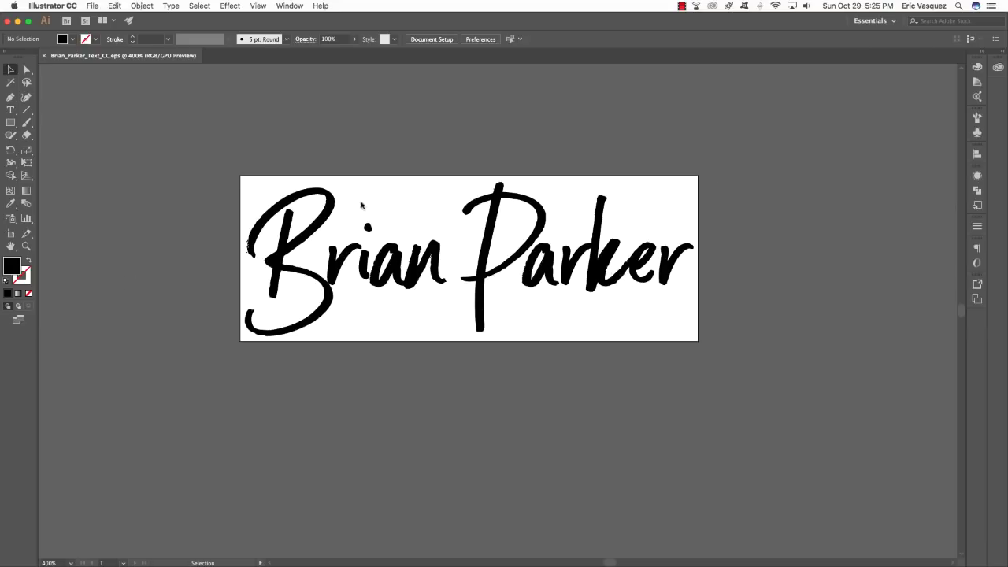
pyautogui.moveTo(793, 144); pyautogui.dragTo(53, 453)
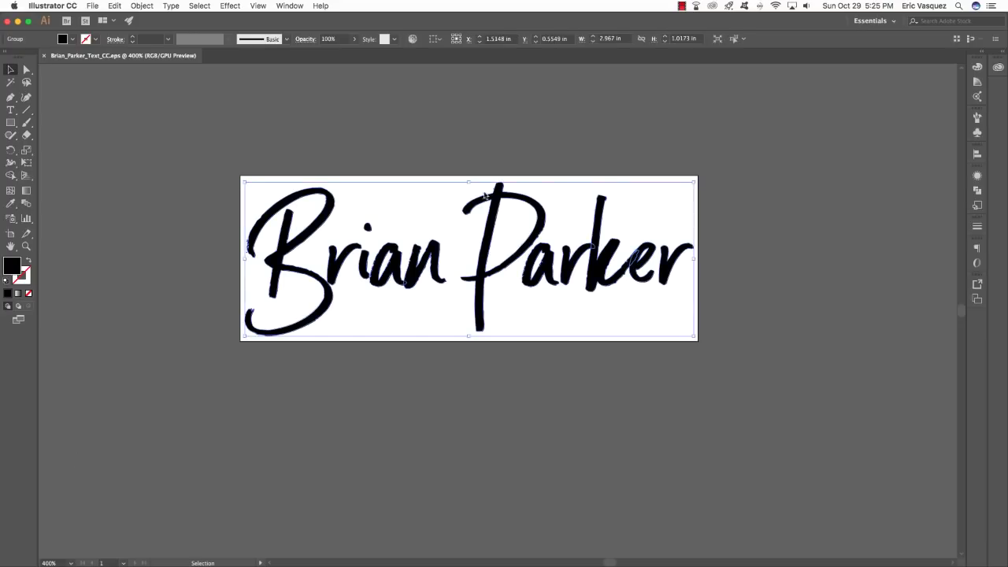
pyautogui.hscroll(-1, 477, 194)
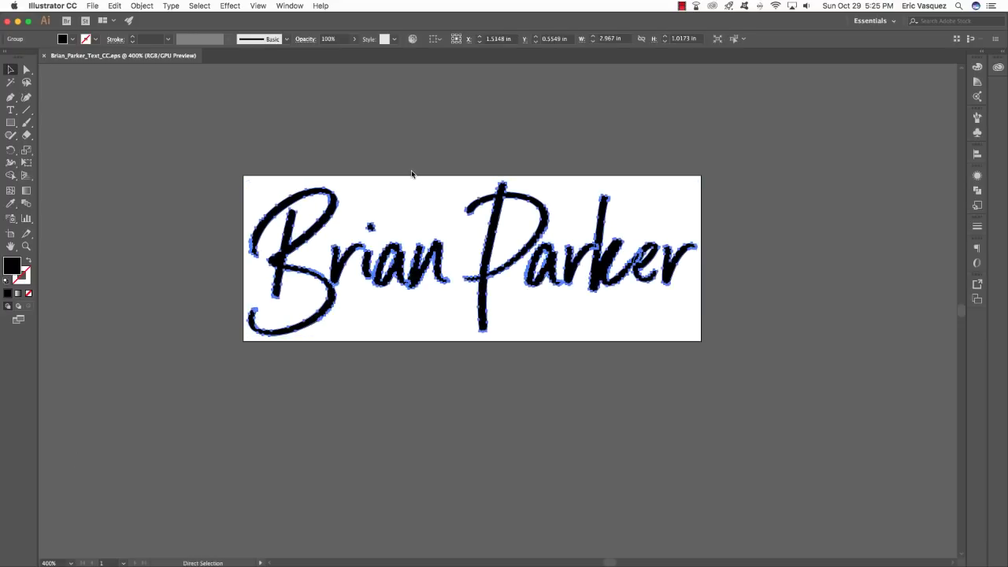
pyautogui.press('super+Tab')
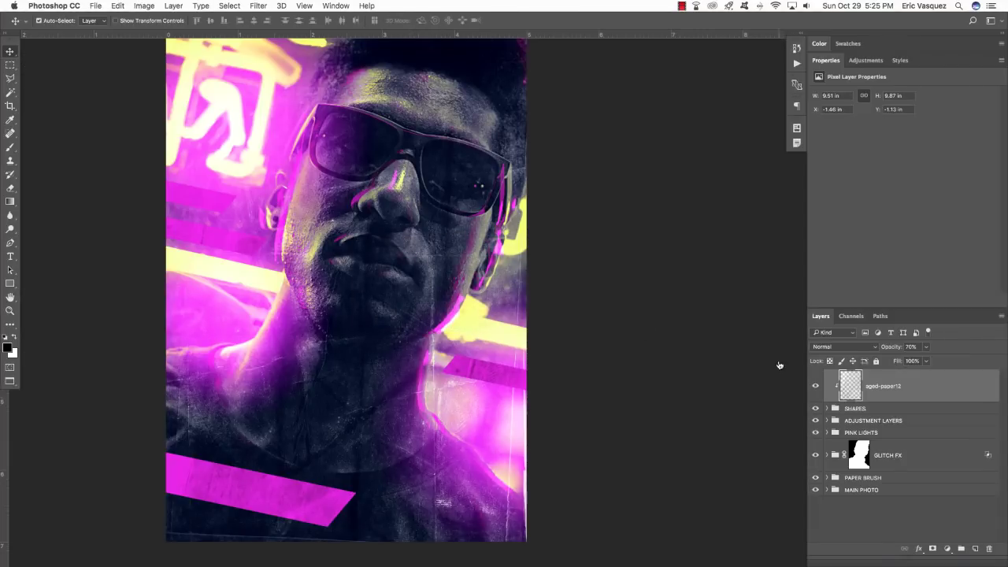
# Paste the lettering as a smart object, tilted about 12° and shrunk to about 79% below the chin.
pyautogui.press('super+v')
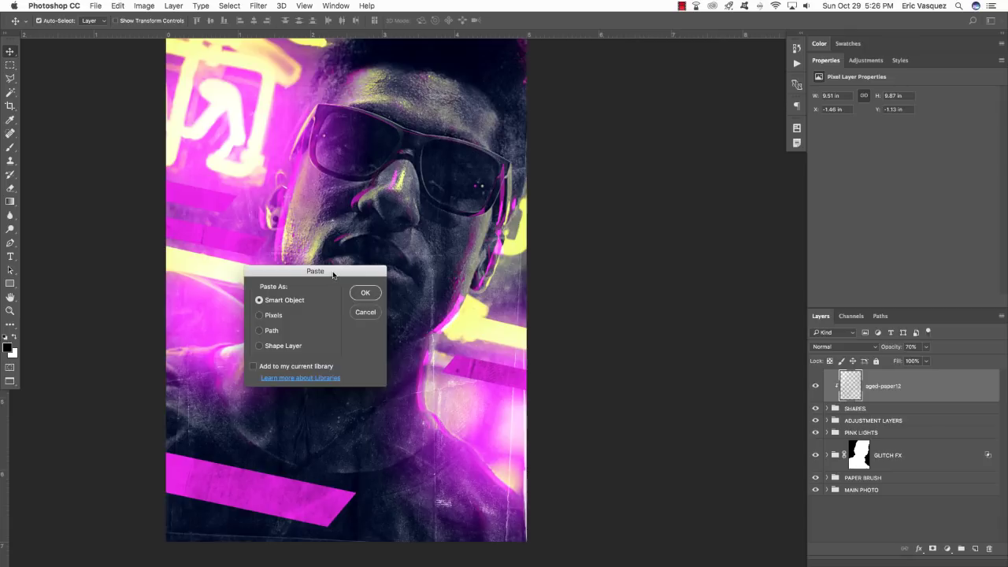
pyautogui.moveTo(332, 276); pyautogui.dragTo(361, 235)
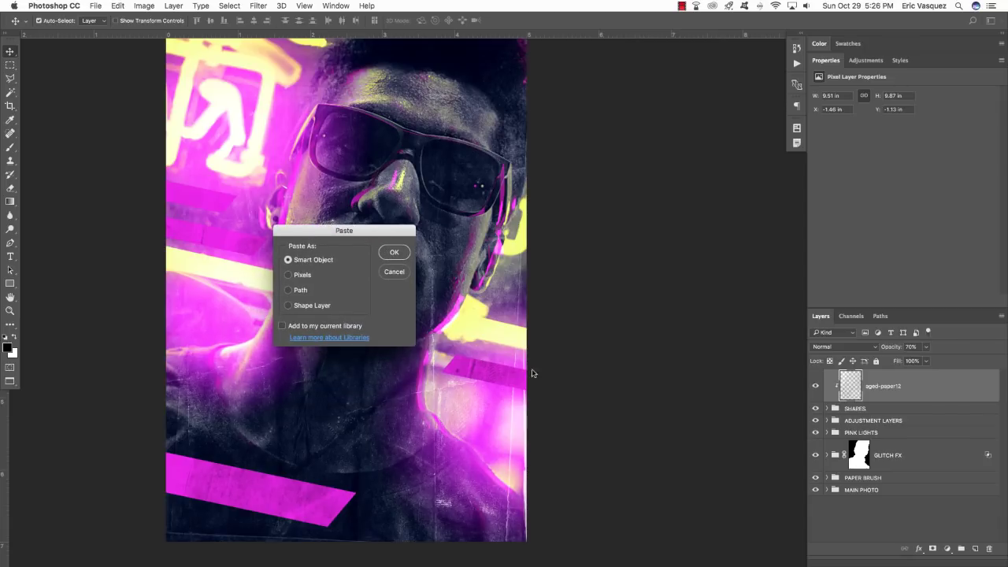
pyautogui.press('Return')
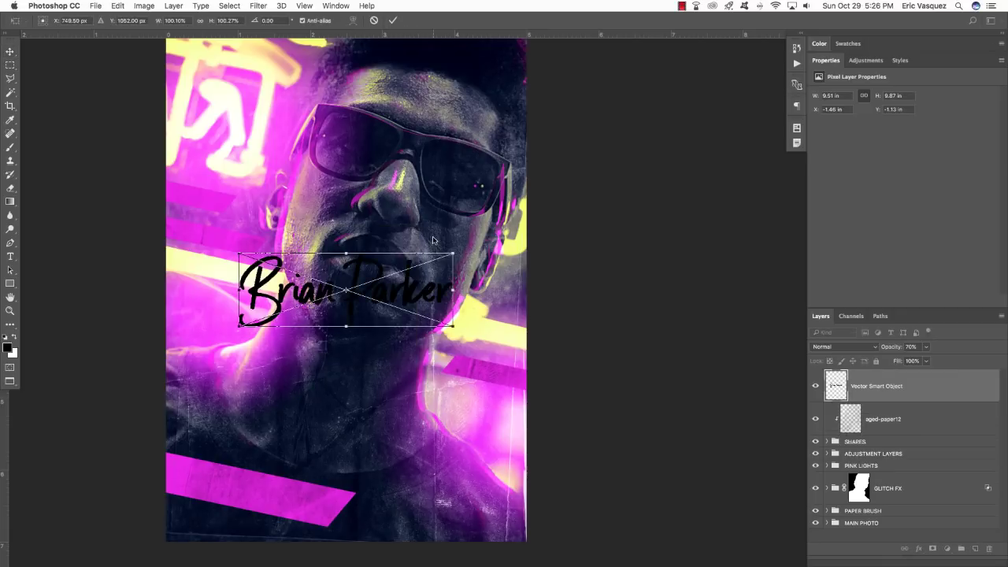
pyautogui.moveTo(422, 289); pyautogui.dragTo(415, 385)
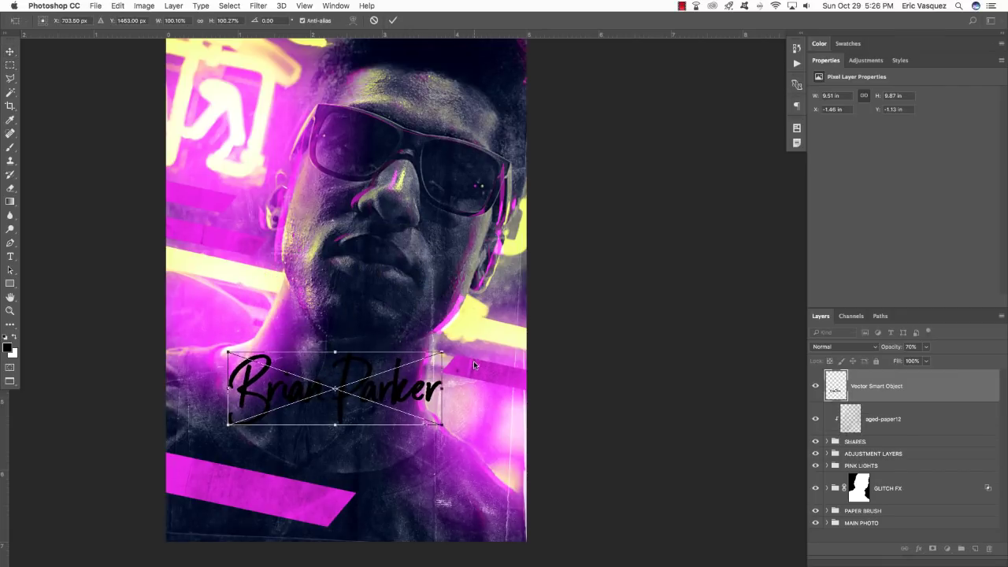
pyautogui.moveTo(473, 360); pyautogui.dragTo(473, 396)
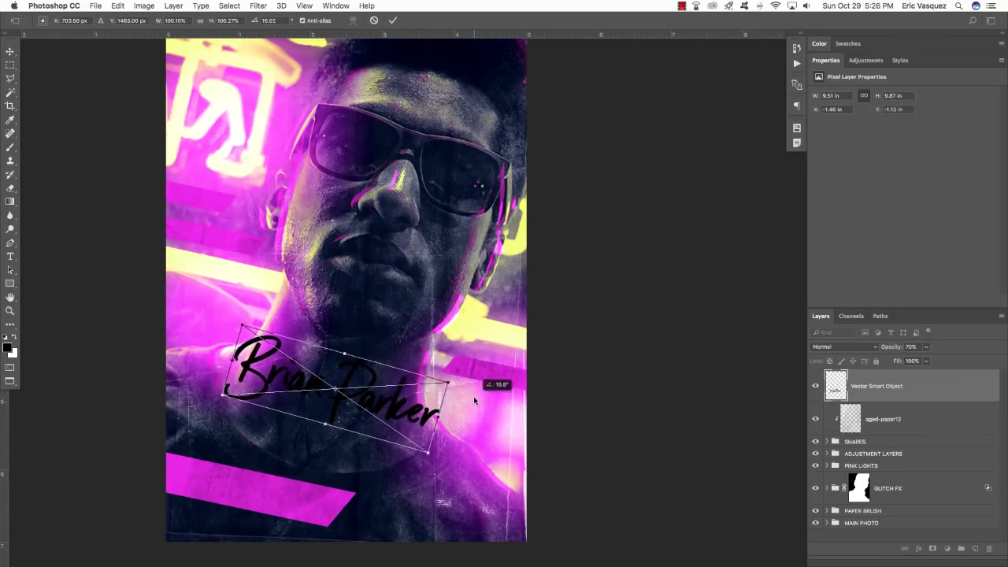
pyautogui.moveTo(407, 413); pyautogui.dragTo(340, 460)
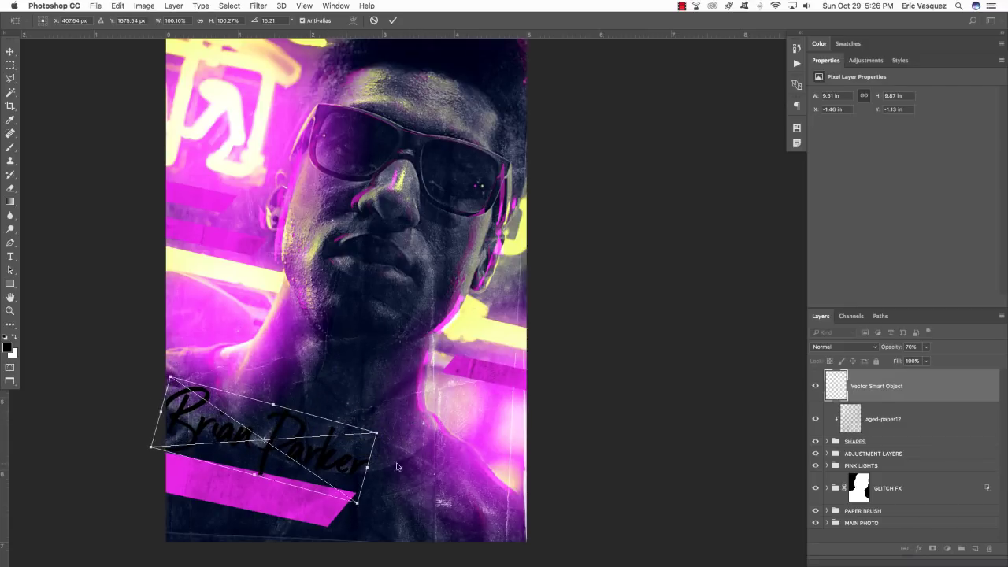
pyautogui.moveTo(427, 466); pyautogui.dragTo(425, 457)
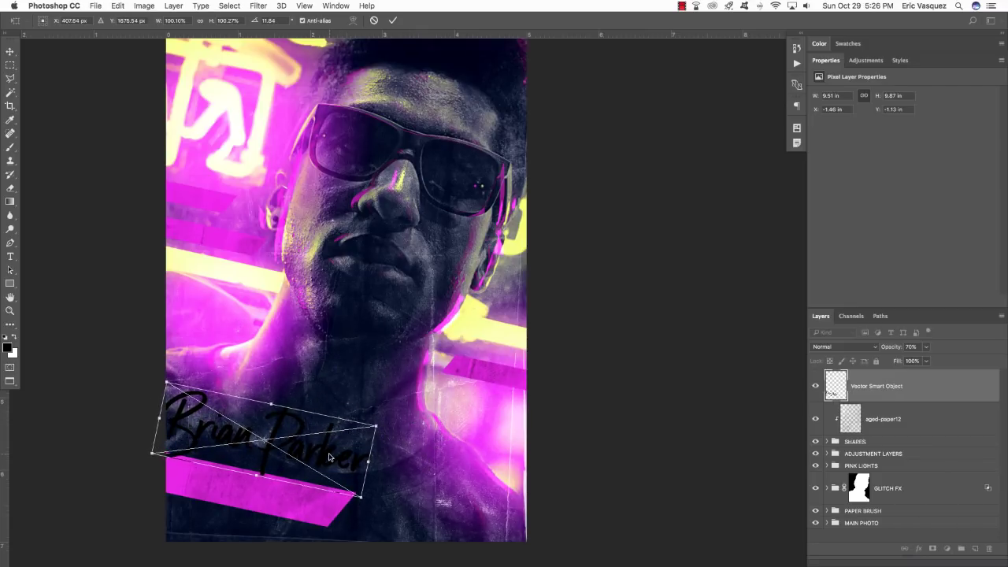
pyautogui.moveTo(331, 456); pyautogui.dragTo(426, 359)
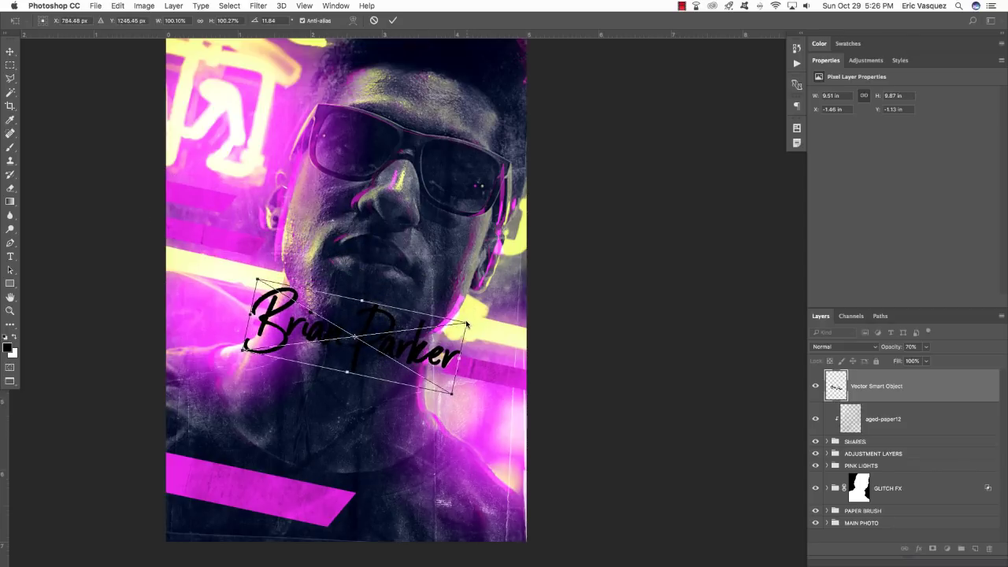
pyautogui.moveTo(466, 322); pyautogui.dragTo(408, 373)
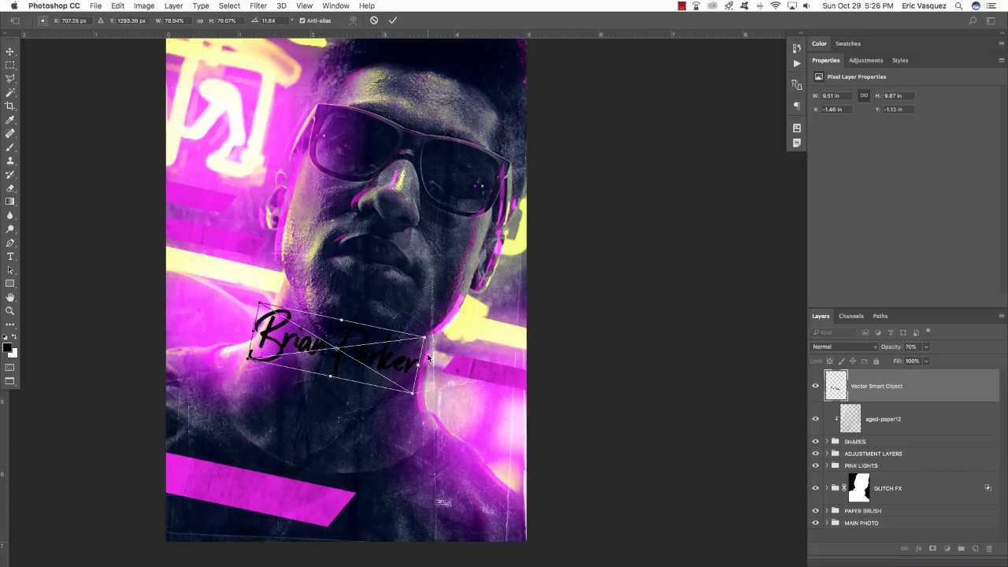
pyautogui.press('Return')
# Rename the lettering layer to the artist's name in capital letters.
pyautogui.doubleClick(869, 387)
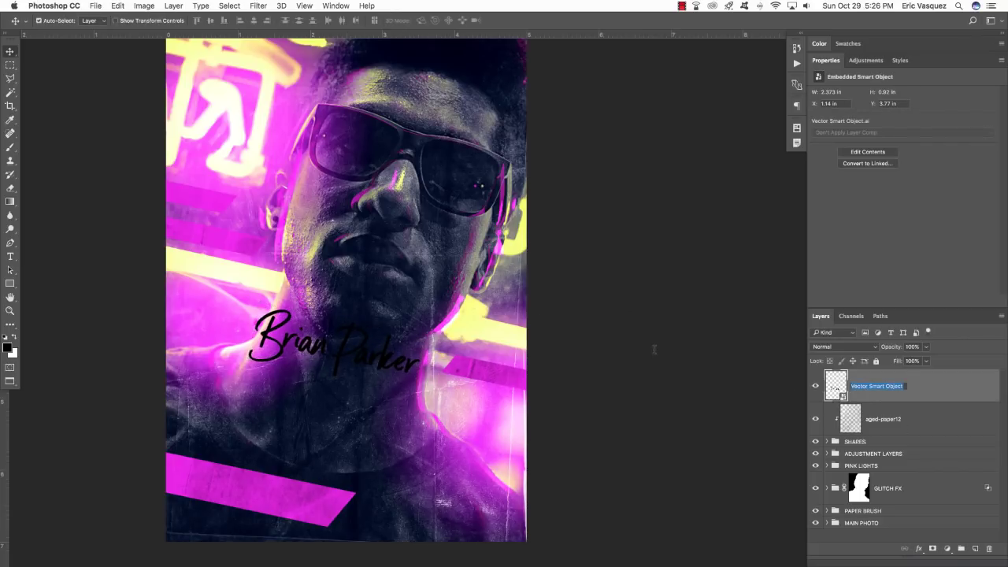
pyautogui.press('Return')
pyautogui.doubleClick(990, 390)
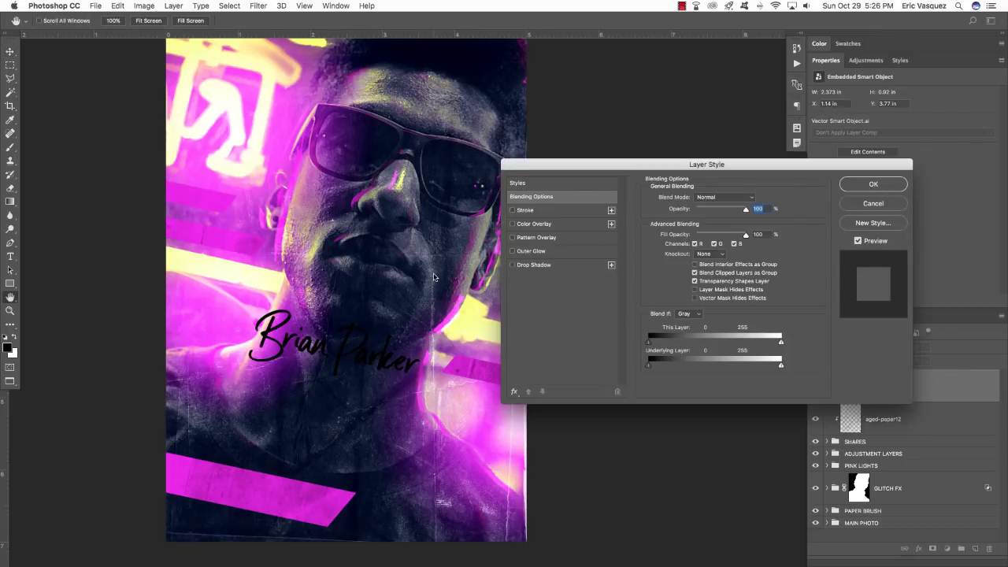
pyautogui.click(533, 224)
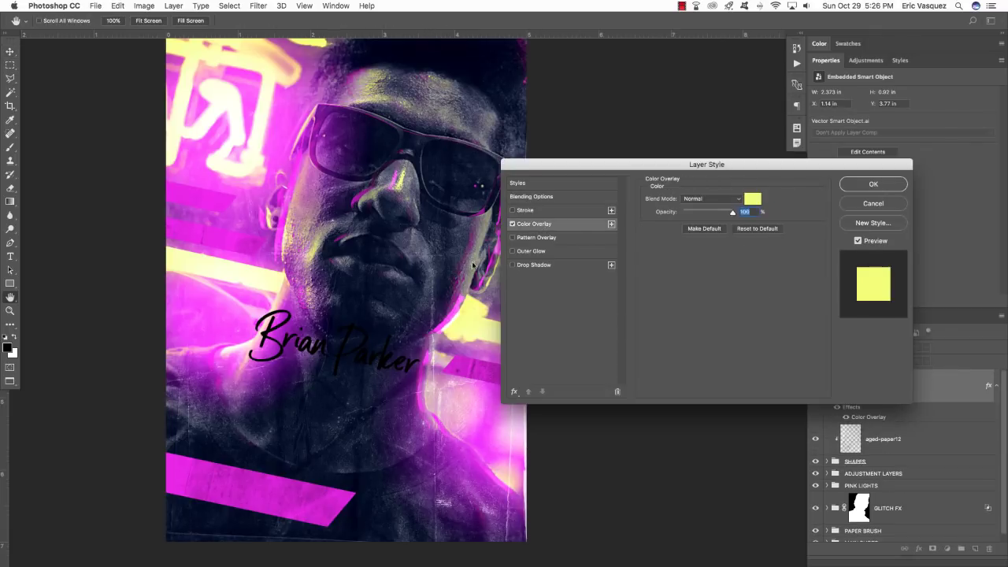
pyautogui.click(754, 199)
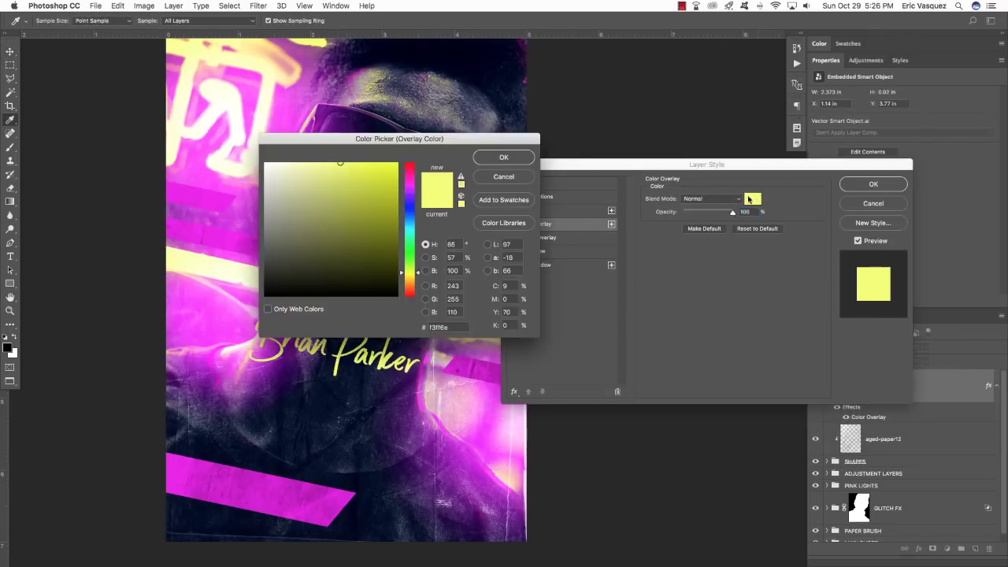
pyautogui.moveTo(383, 209); pyautogui.dragTo(262, 160)
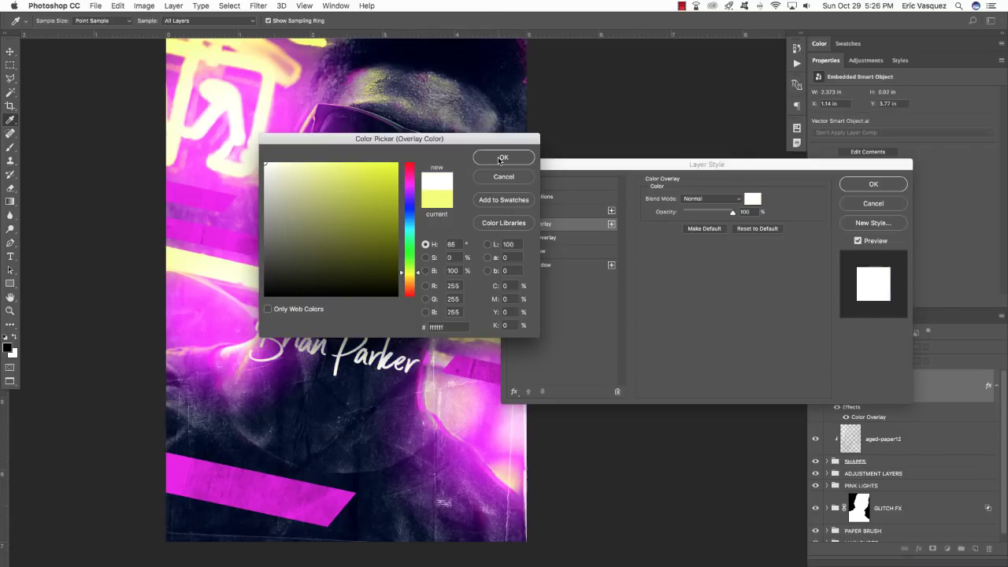
pyautogui.click(501, 158)
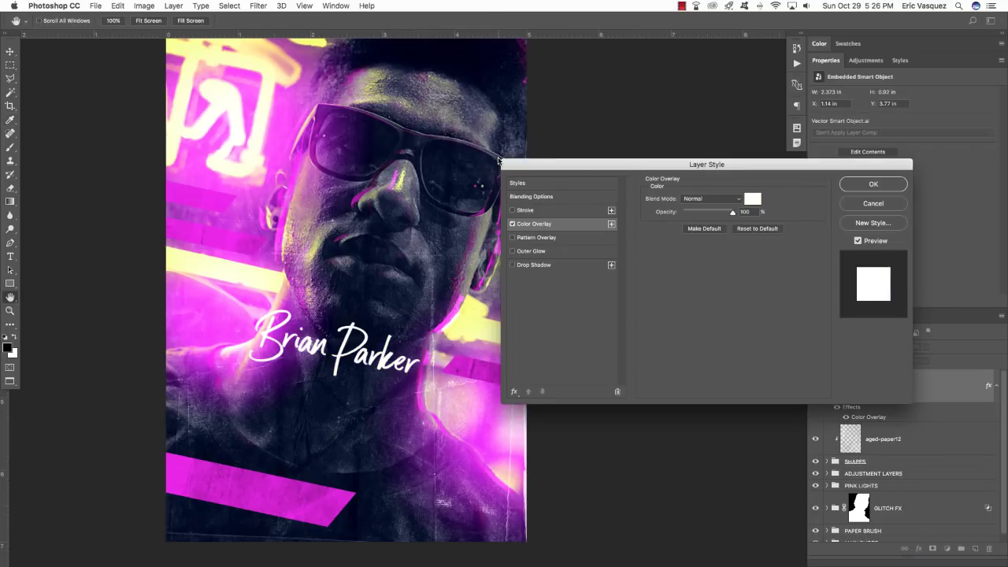
# Give the lettering a magenta F600FF Outer Glow in Screen mode, then nudge it right.
pyautogui.click(512, 251)
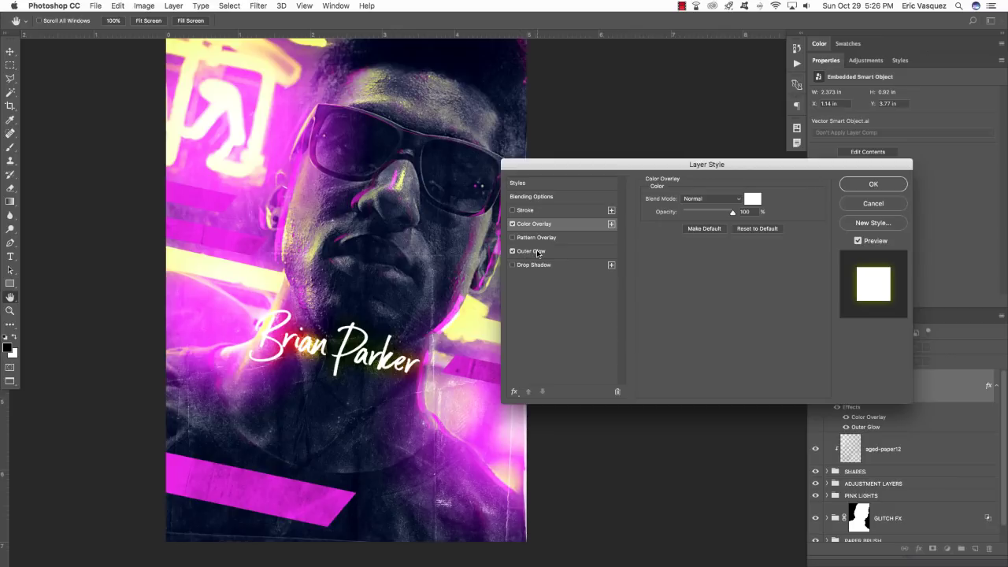
pyautogui.click(538, 251)
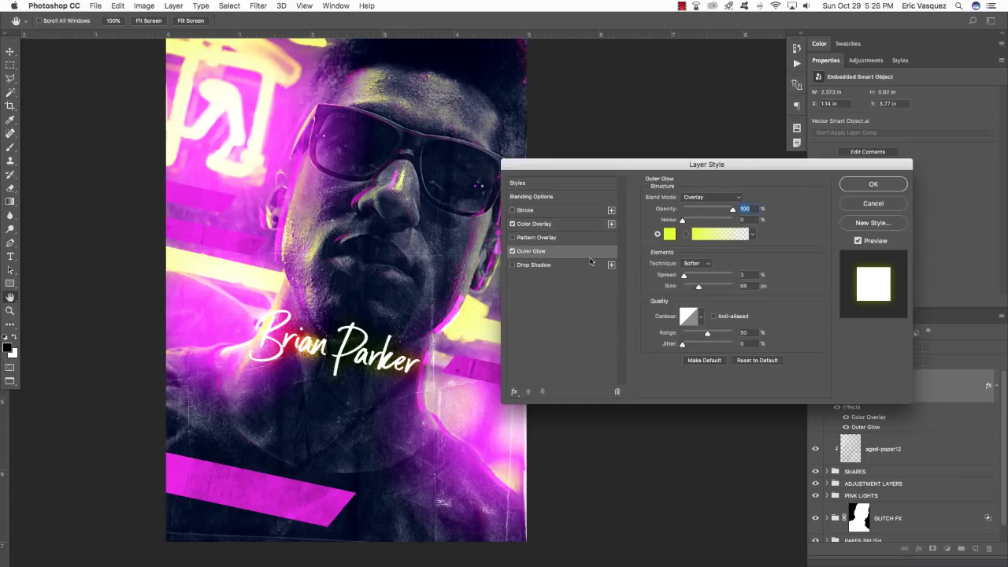
pyautogui.click(705, 198)
pyautogui.click(695, 158)
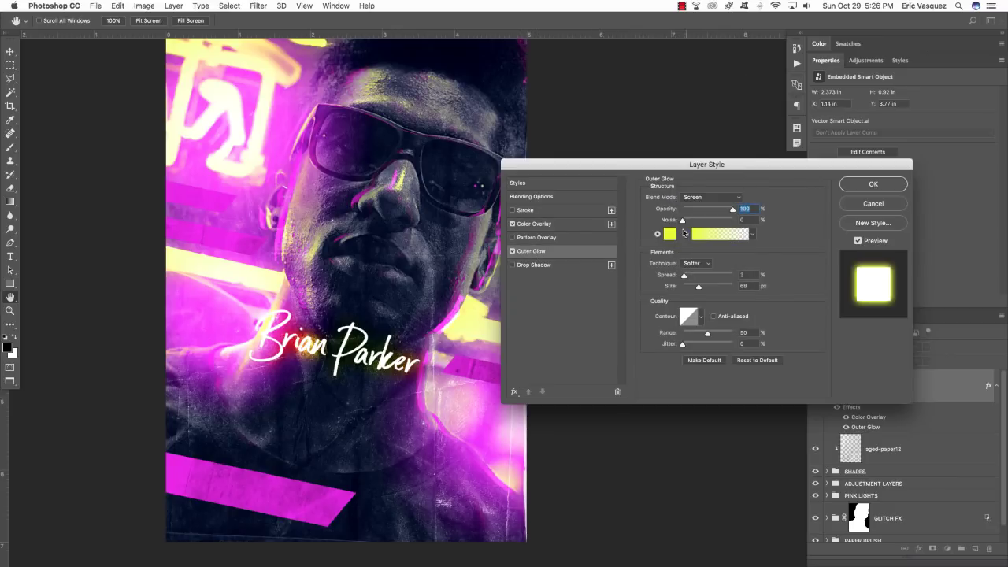
pyautogui.click(669, 234)
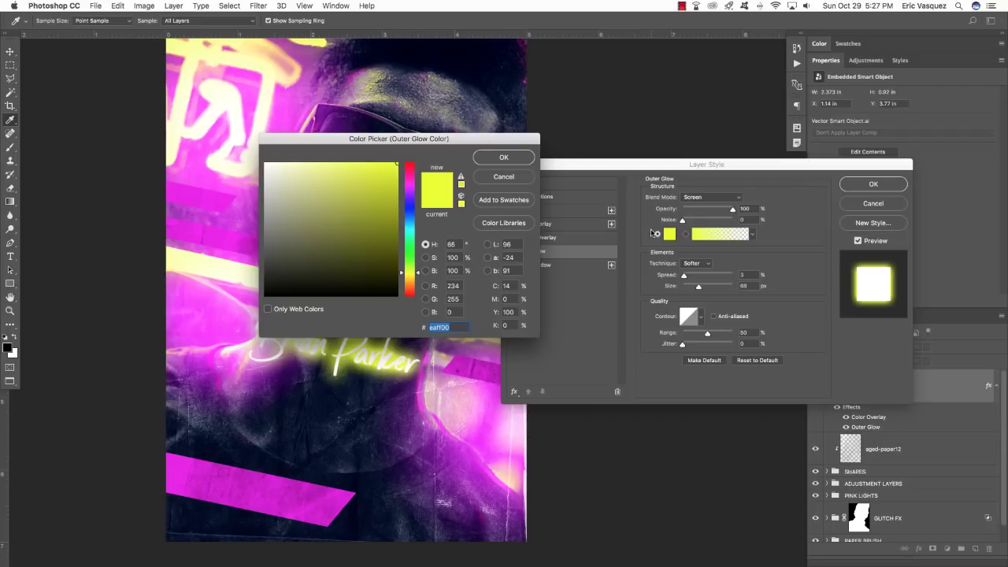
pyautogui.write('F')
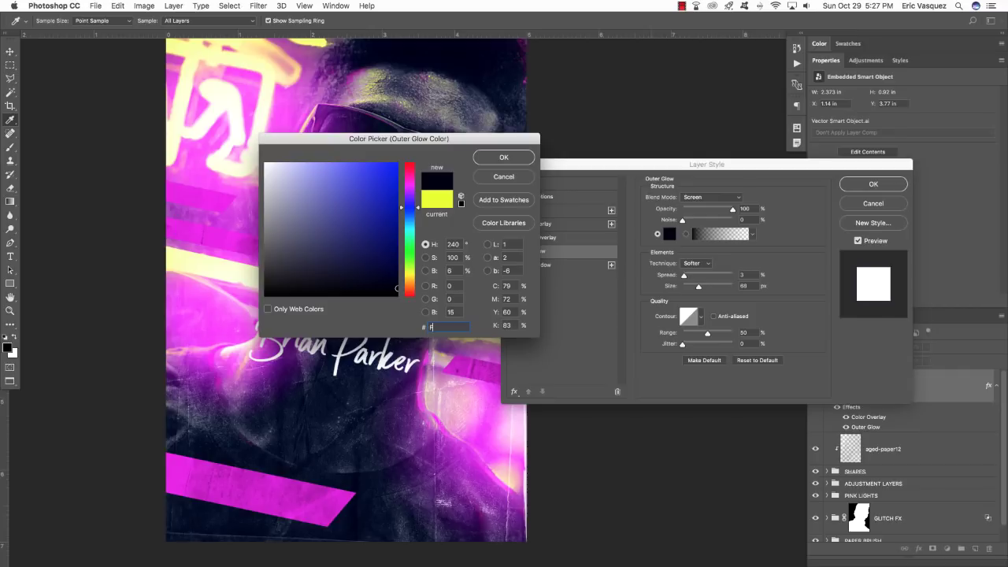
pyautogui.write('600')
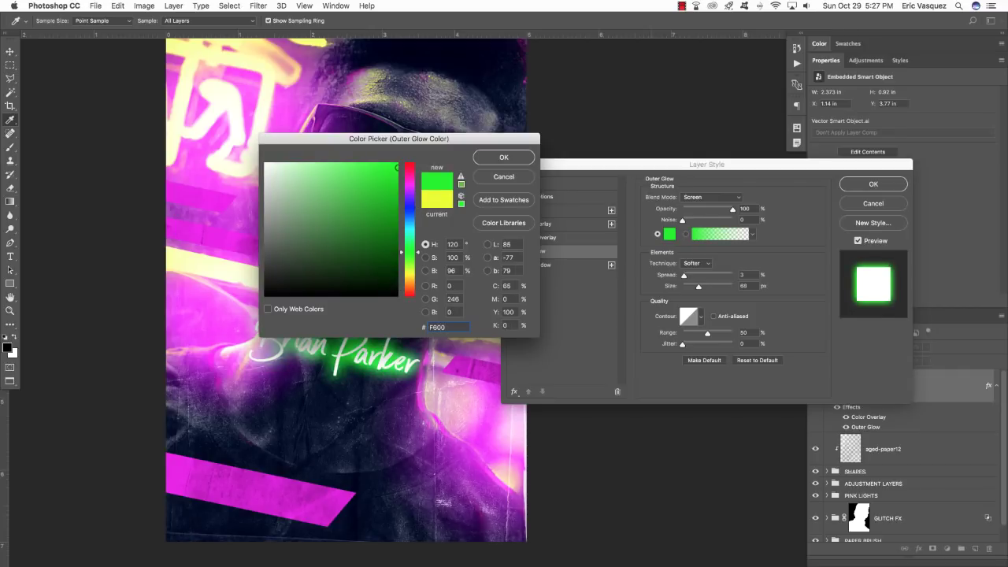
pyautogui.write('FF')
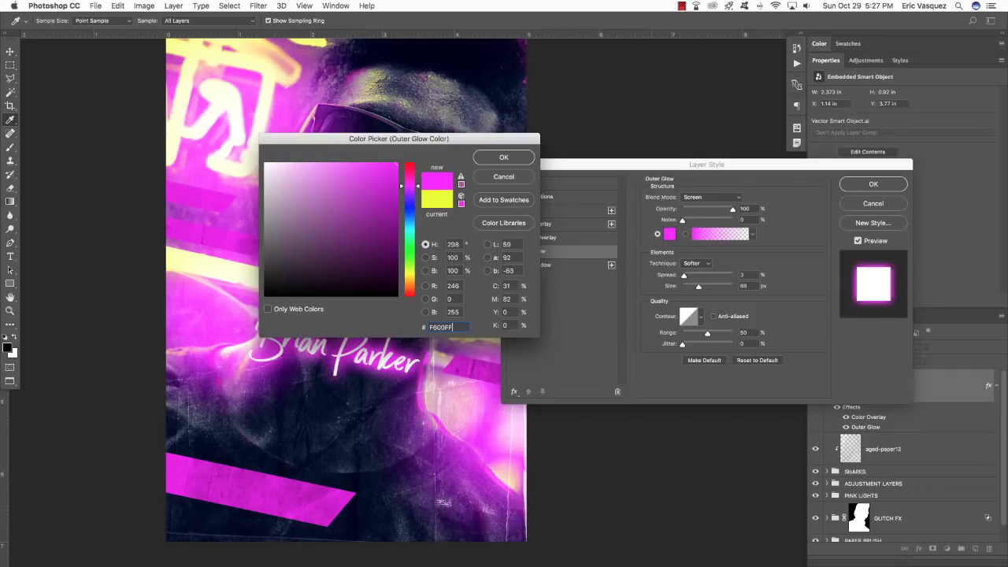
pyautogui.press('Return')
pyautogui.press('Return')
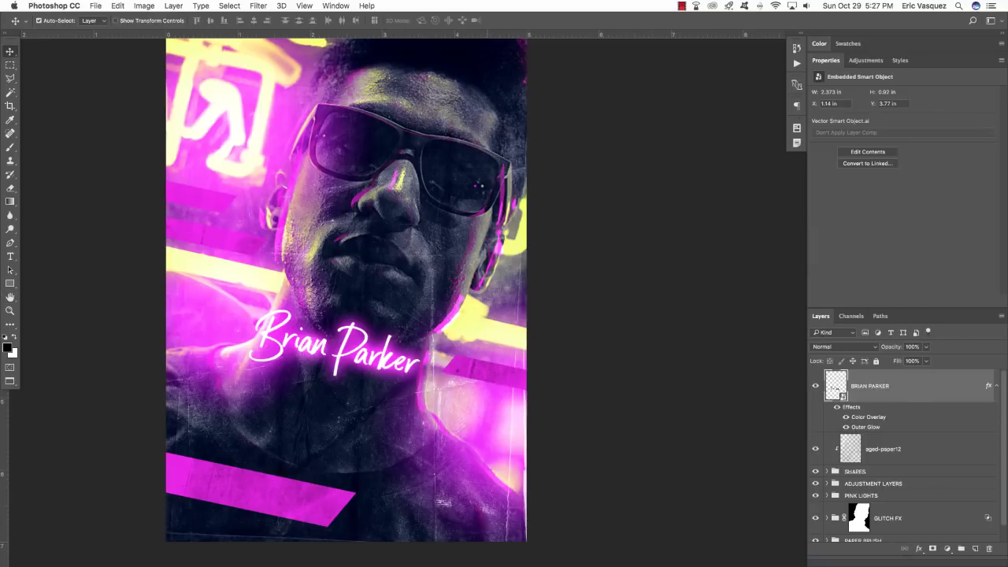
pyautogui.hotkey('shift', 'Right')
pyautogui.hotkey('shift', 'Down')
pyautogui.hotkey('shift', 'Down')
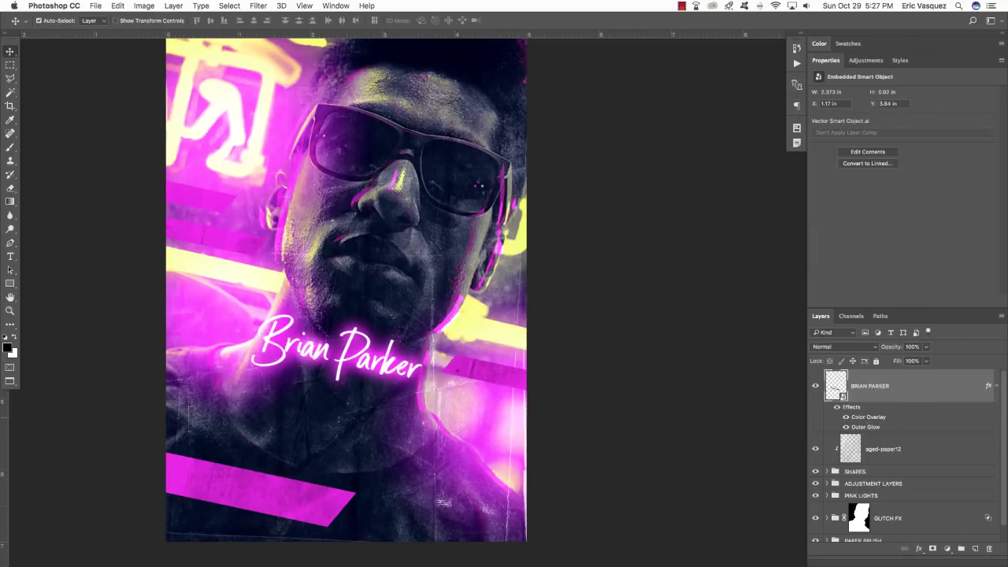
pyautogui.click(838, 407)
pyautogui.click(838, 407)
pyautogui.click(838, 407)
pyautogui.click(838, 407)
pyautogui.click(838, 407)
pyautogui.click(838, 407)
pyautogui.click(838, 407)
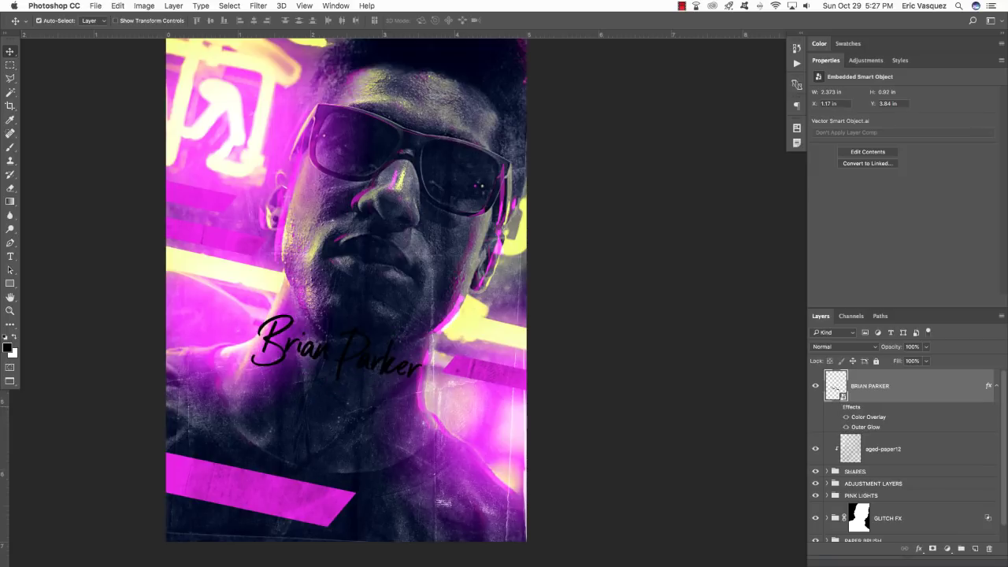
pyautogui.click(838, 408)
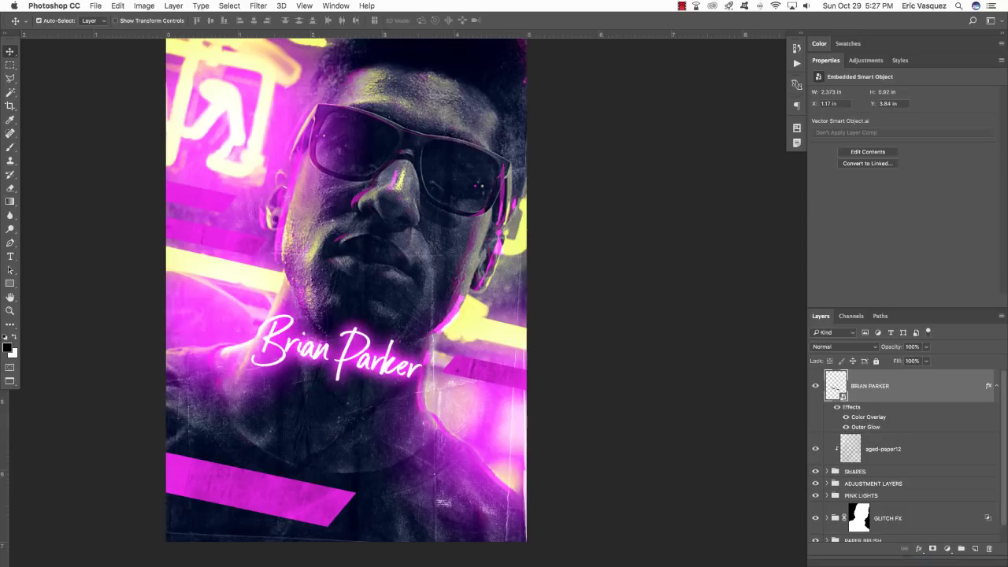
pyautogui.click(995, 386)
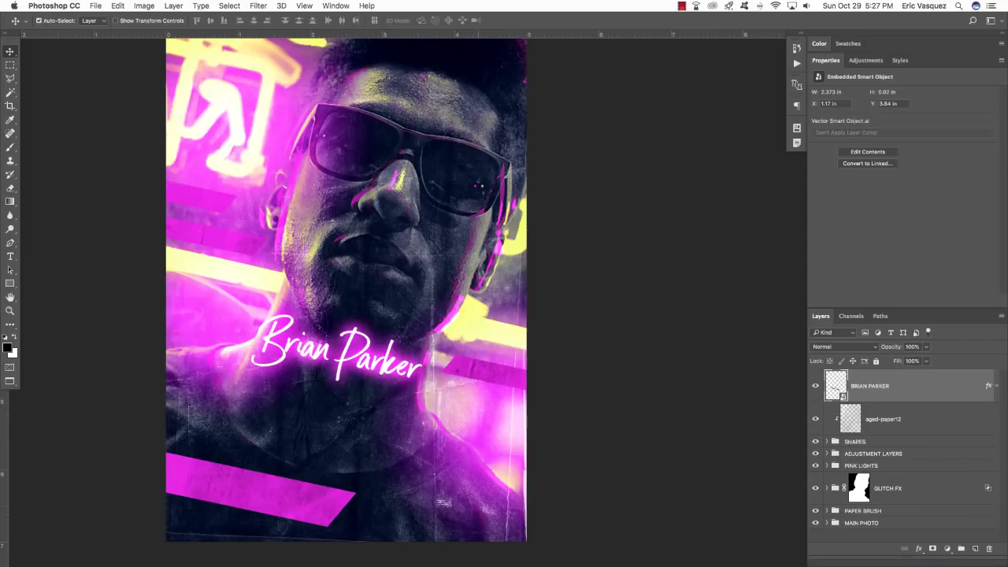
pyautogui.hscroll(-3, 553, 376)
pyautogui.hscroll(-1, 553, 377)
pyautogui.press('super+plus')
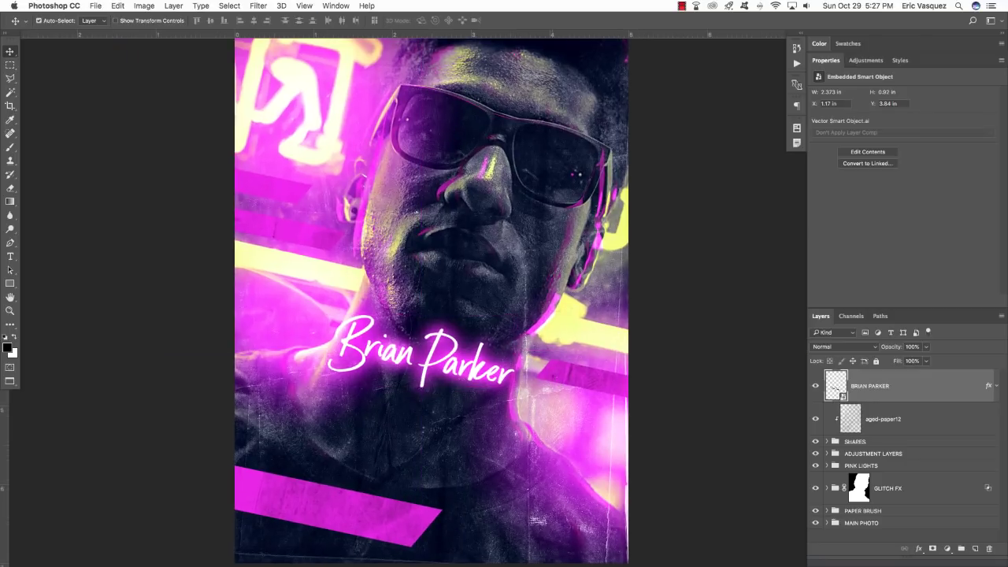
pyautogui.moveTo(476, 395); pyautogui.dragTo(567, 363)
pyautogui.click(997, 385)
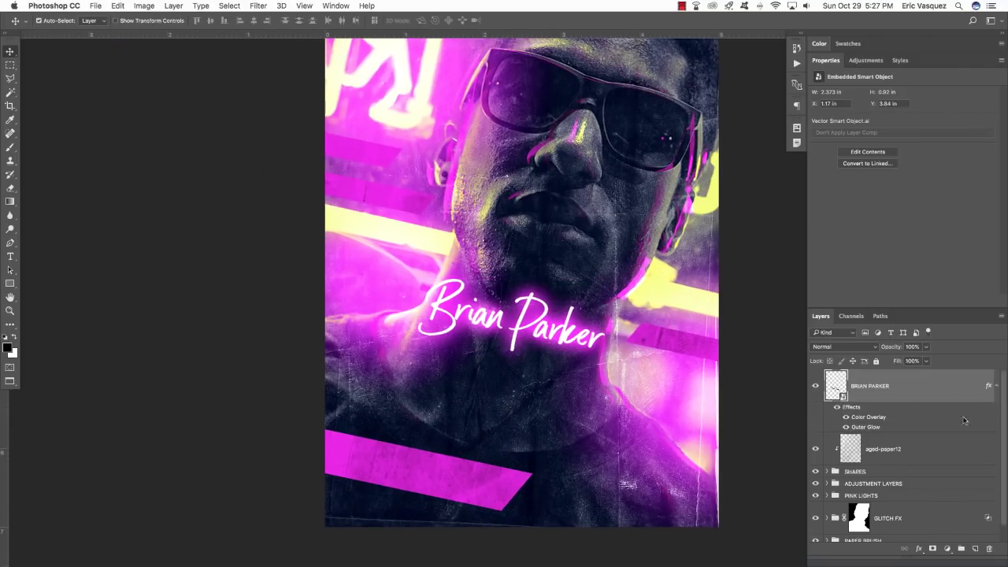
pyautogui.doubleClick(864, 420)
pyautogui.moveTo(586, 329); pyautogui.dragTo(582, 238)
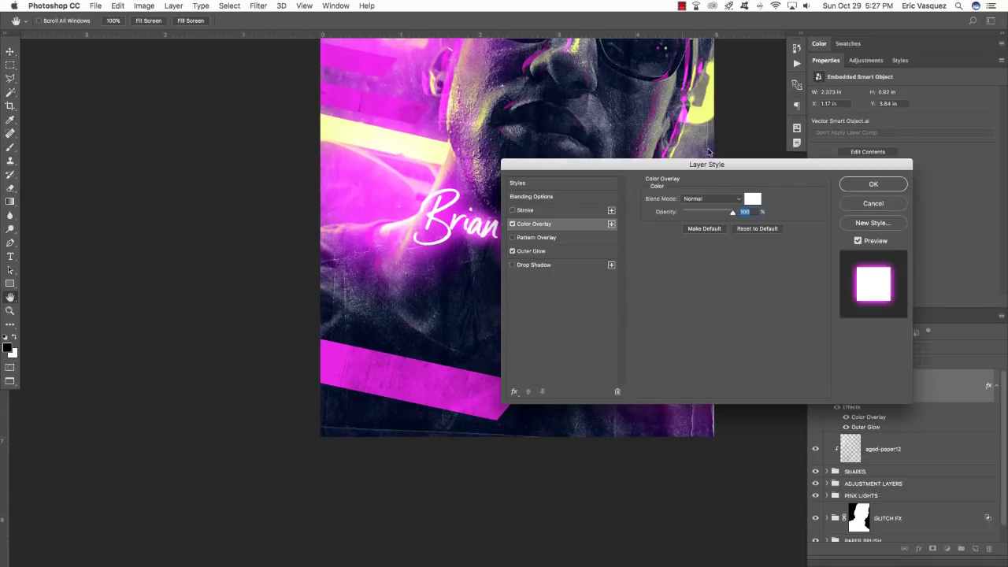
pyautogui.click(874, 183)
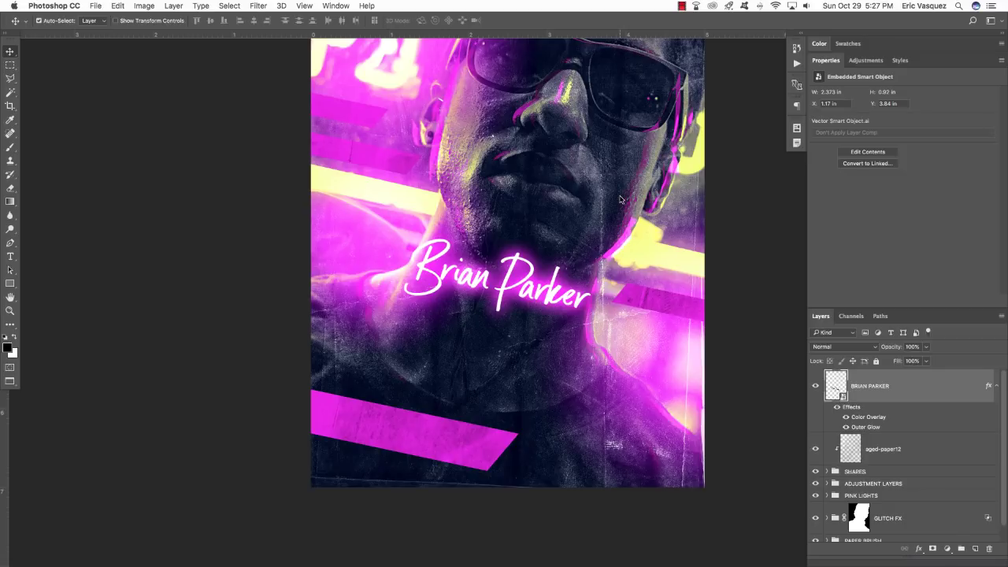
pyautogui.moveTo(619, 200); pyautogui.dragTo(622, 197)
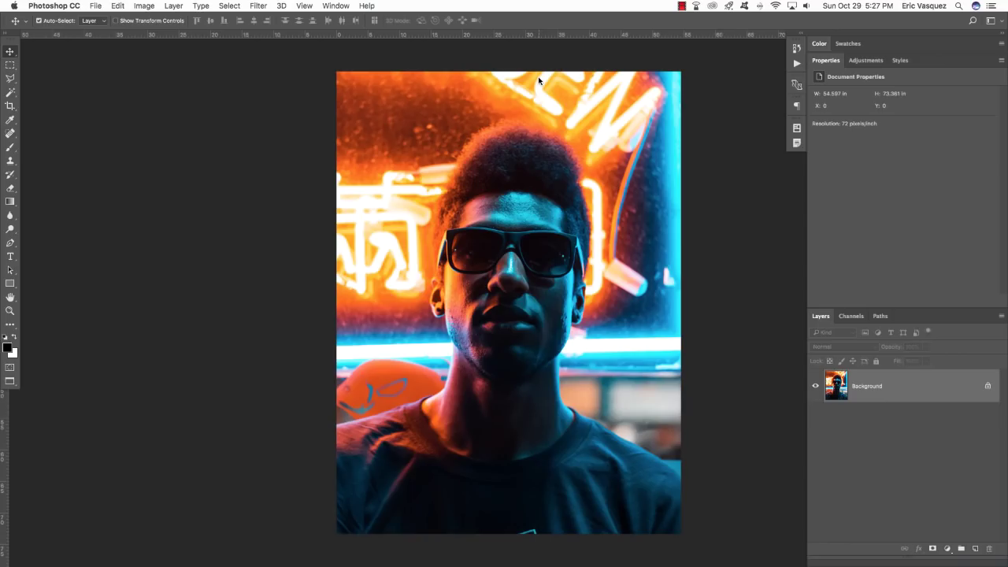
# Open Skyline_Text_CC.eps from the Desktop's Latinotype folder in Illustrator.
pyautogui.press('super+Tab')
pyautogui.press('super+Tab')
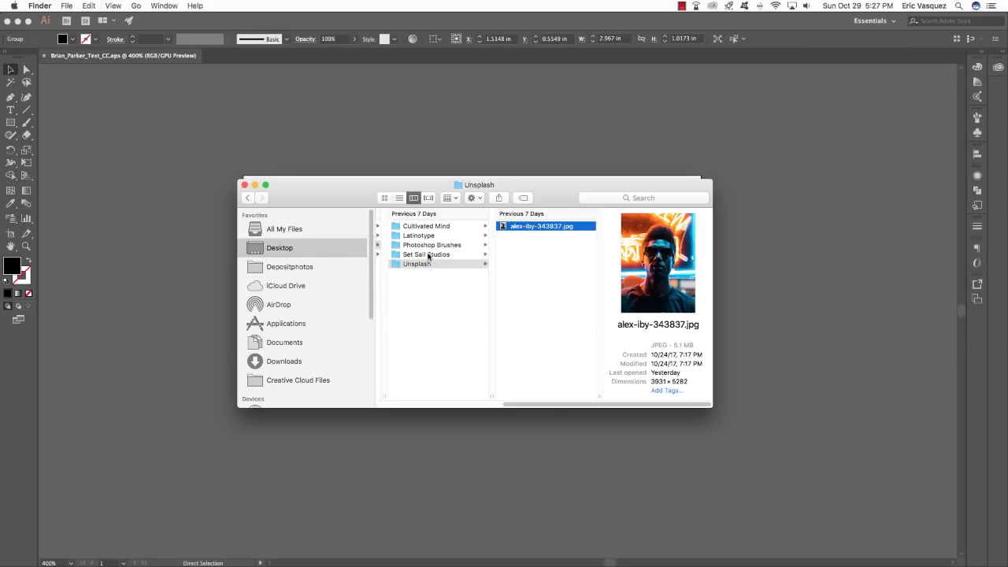
pyautogui.click(429, 255)
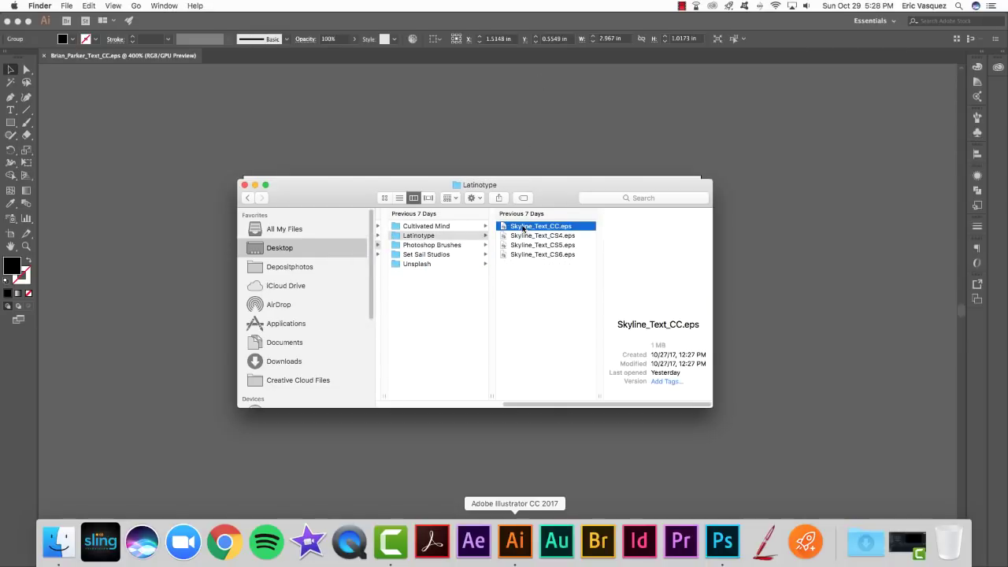
pyautogui.moveTo(523, 229); pyautogui.dragTo(513, 559)
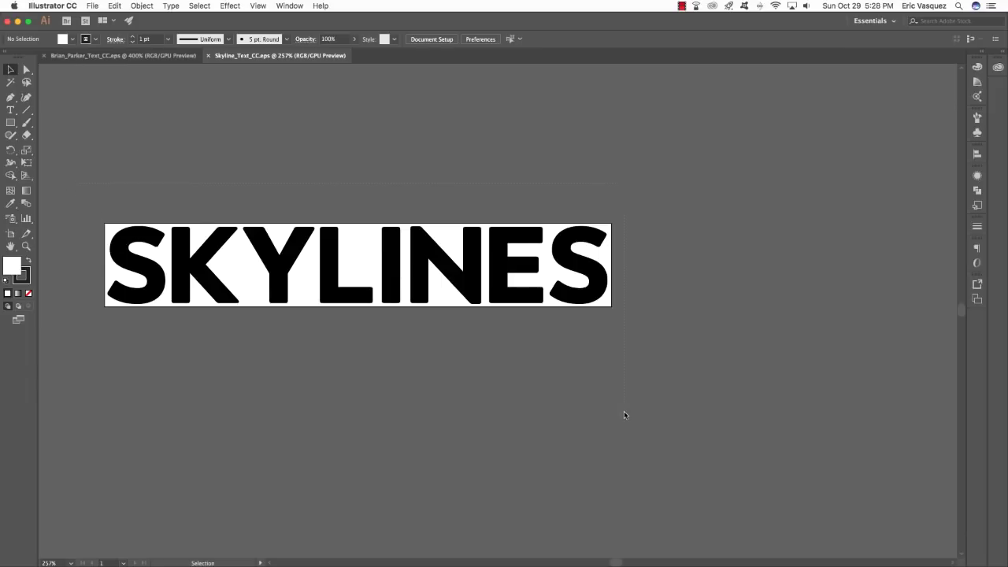
# Select and copy the whole SKYLINES lettering group, then return to Photoshop.
pyautogui.click(419, 298)
pyautogui.press('a')
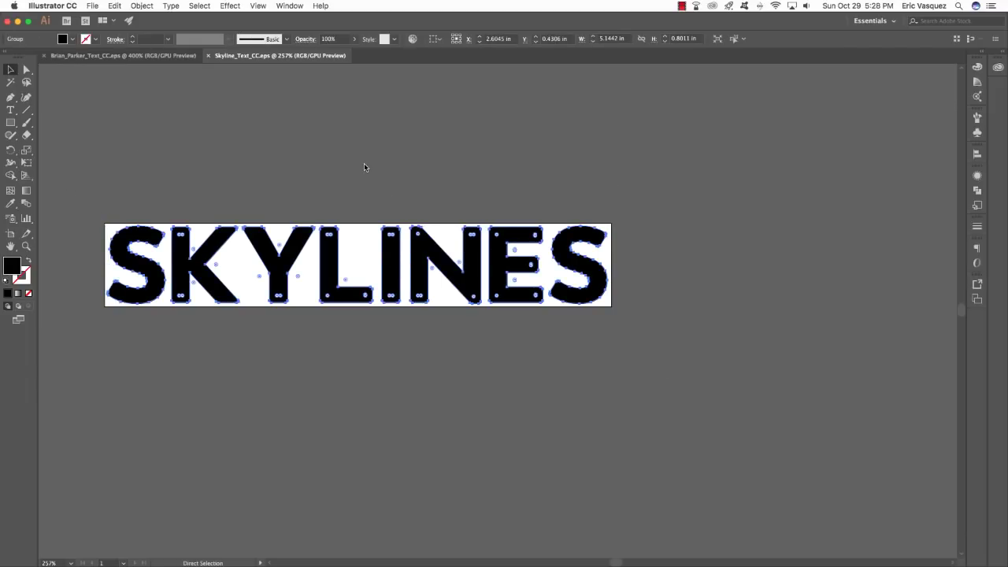
pyautogui.press('v')
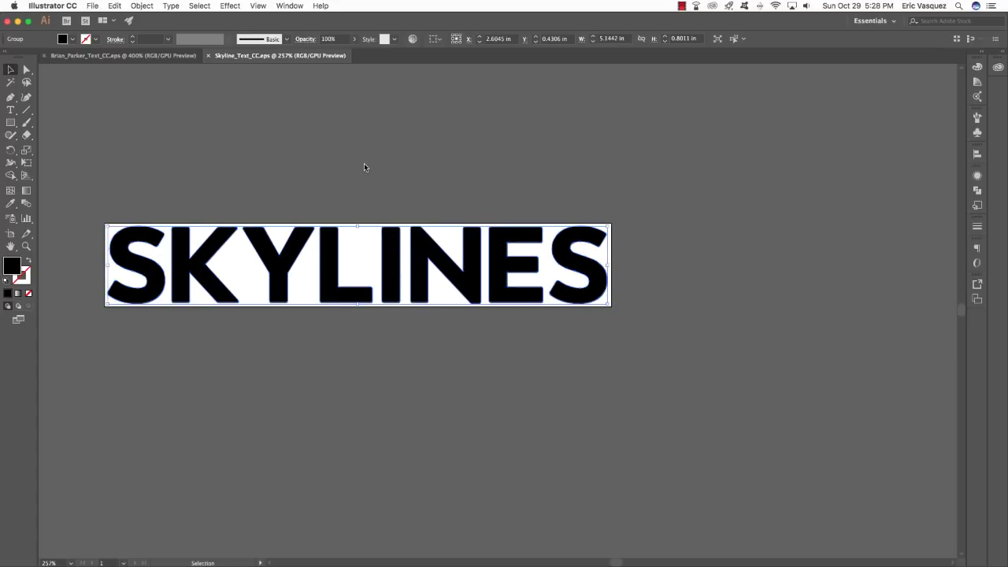
pyautogui.press('a')
pyautogui.press('v')
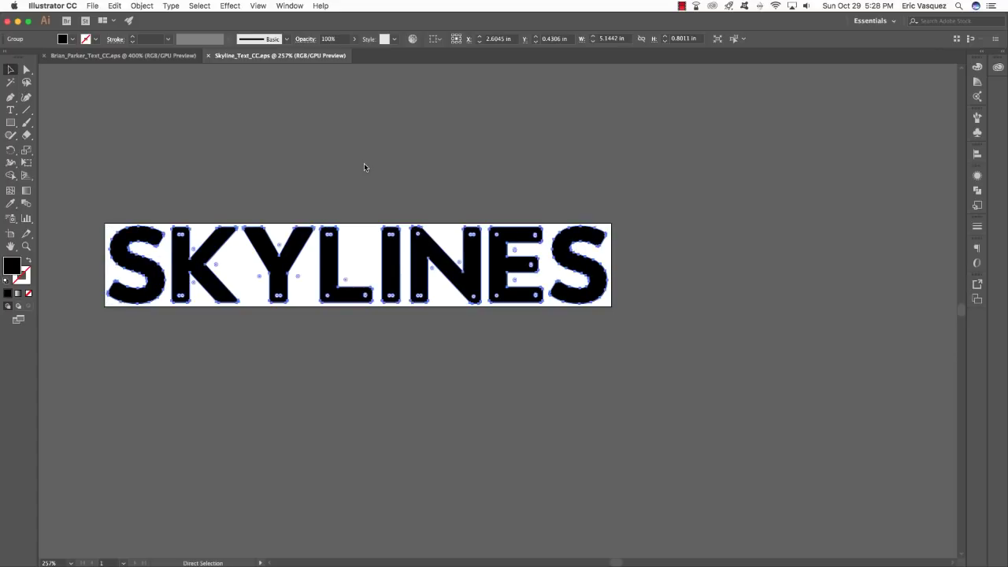
pyautogui.press('super+Tab')
pyautogui.press('super+Tab')
pyautogui.press('super+Tab')
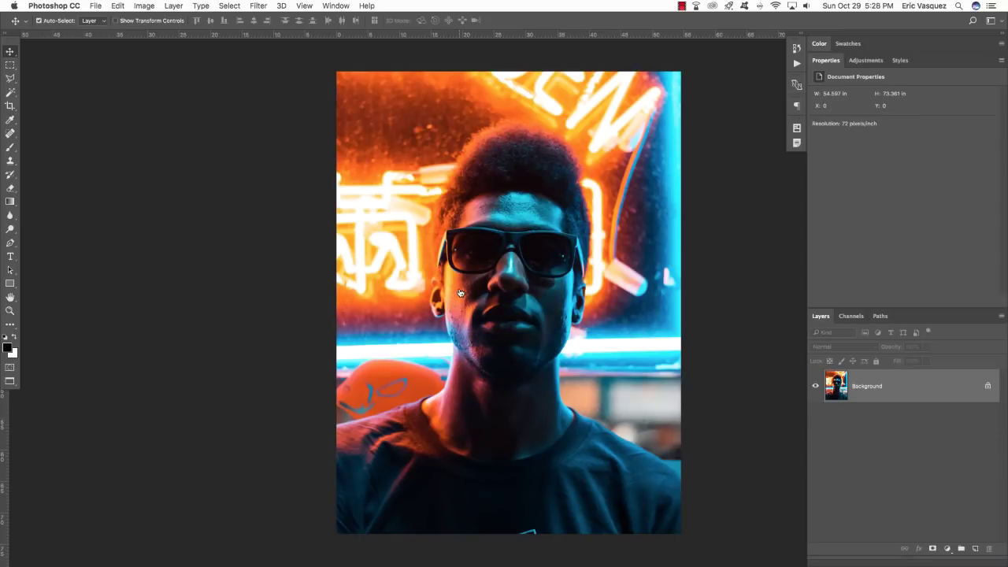
pyautogui.press('super+grave')
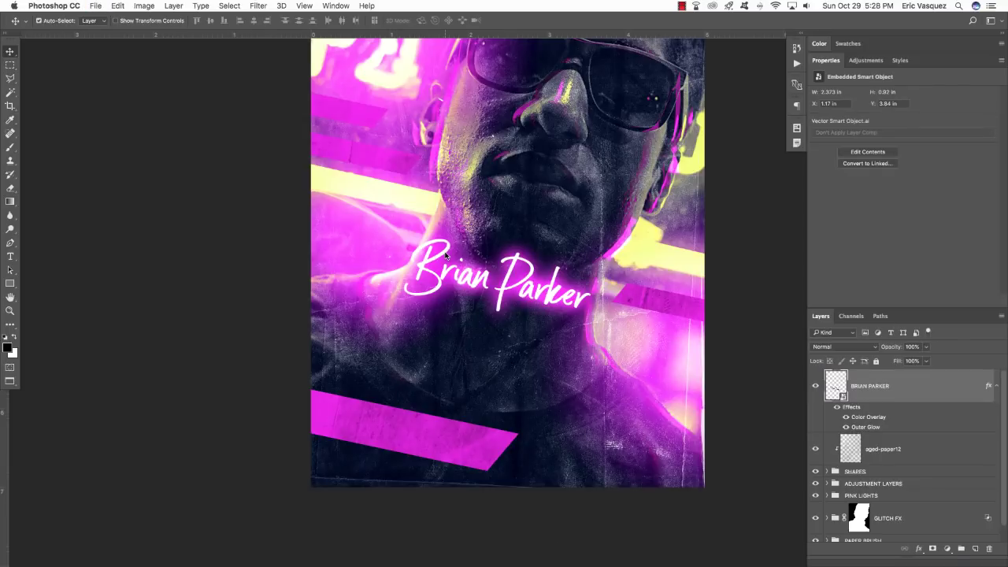
pyautogui.click(996, 386)
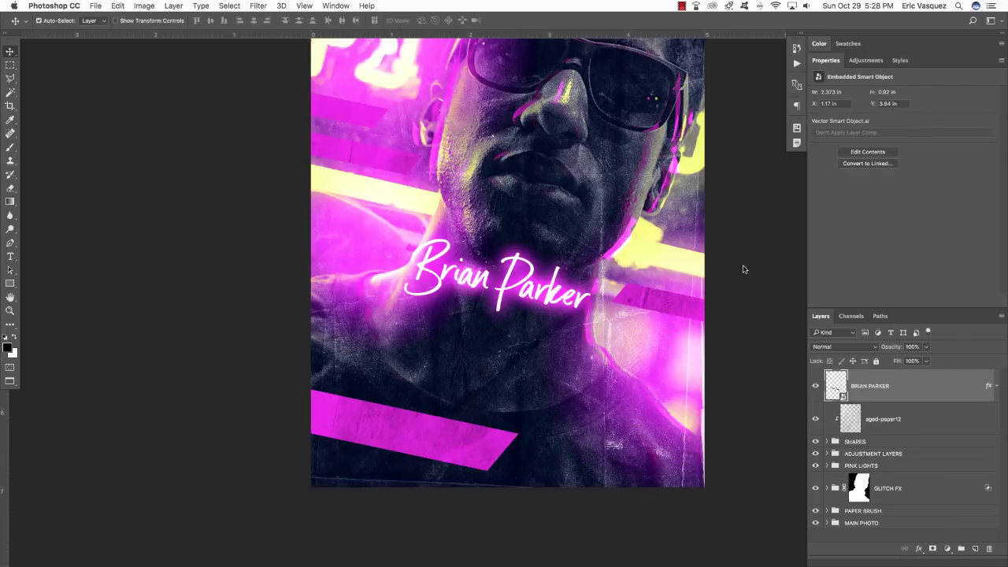
pyautogui.scroll(3, 732, 315)
pyautogui.scroll(3, 731, 326)
pyautogui.press('super+v')
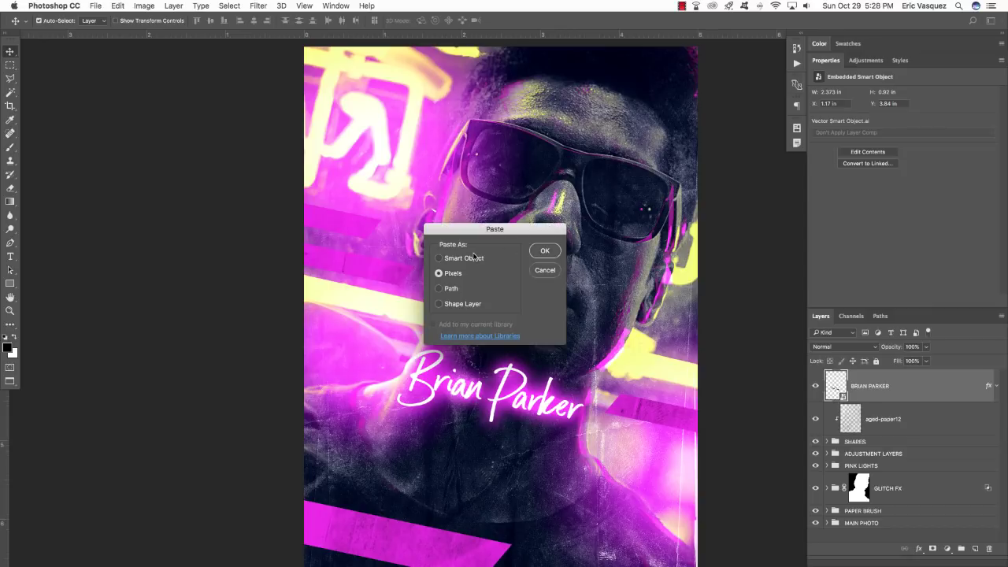
pyautogui.moveTo(488, 229); pyautogui.dragTo(481, 232)
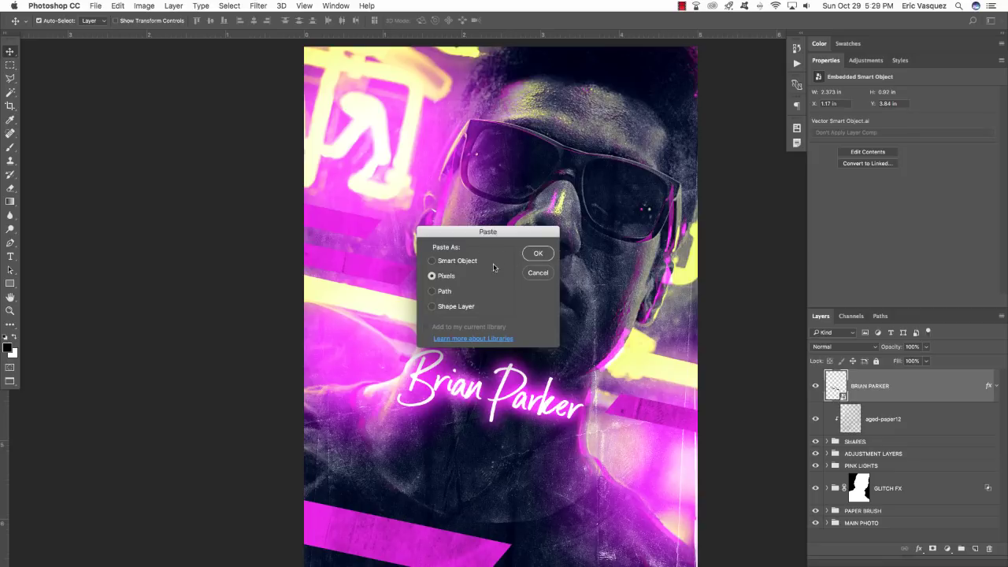
pyautogui.click(538, 252)
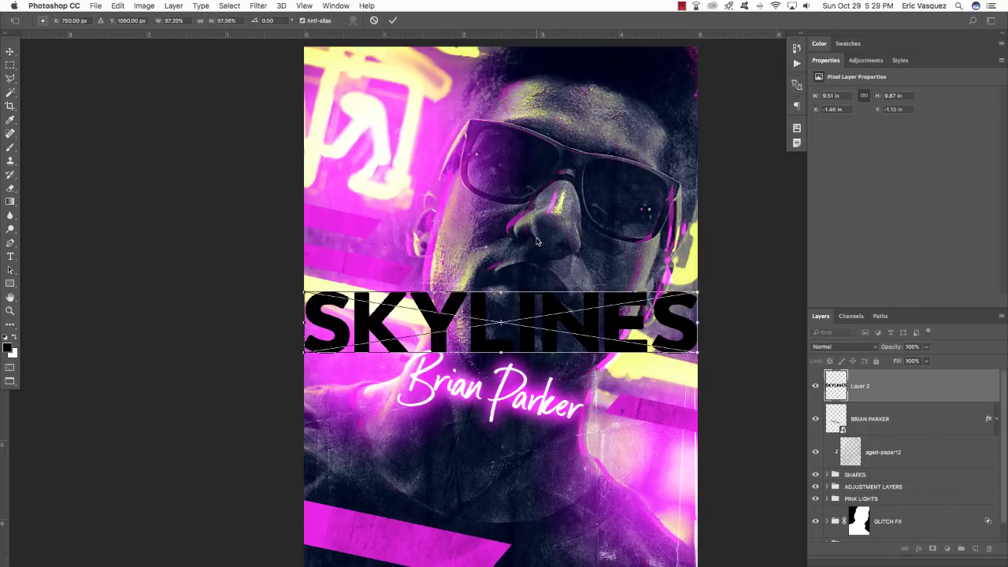
pyautogui.hotkey('ctrl', 't')
pyautogui.moveTo(581, 331); pyautogui.dragTo(602, 488)
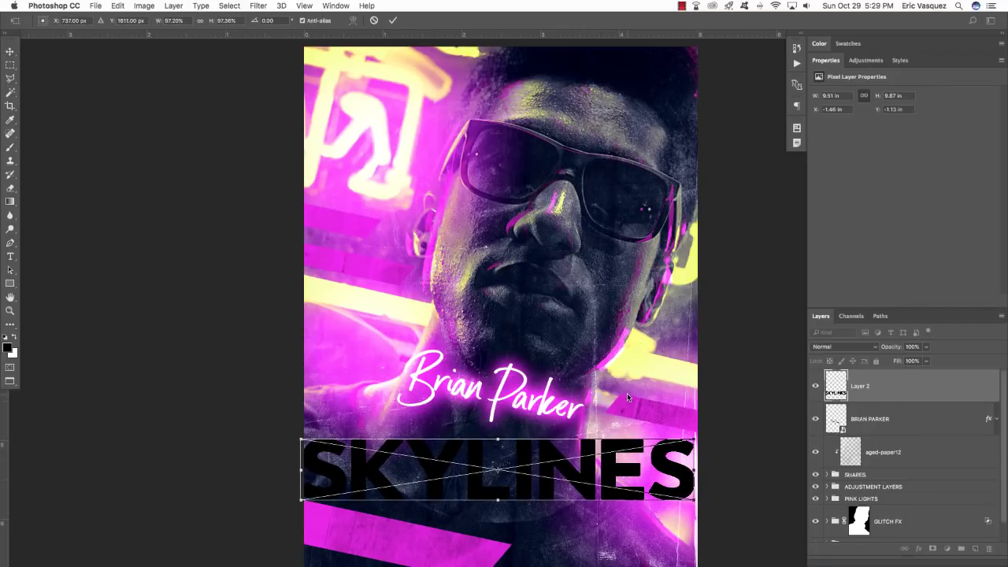
pyautogui.moveTo(627, 395); pyautogui.dragTo(638, 431)
pyautogui.moveTo(608, 501); pyautogui.dragTo(606, 536)
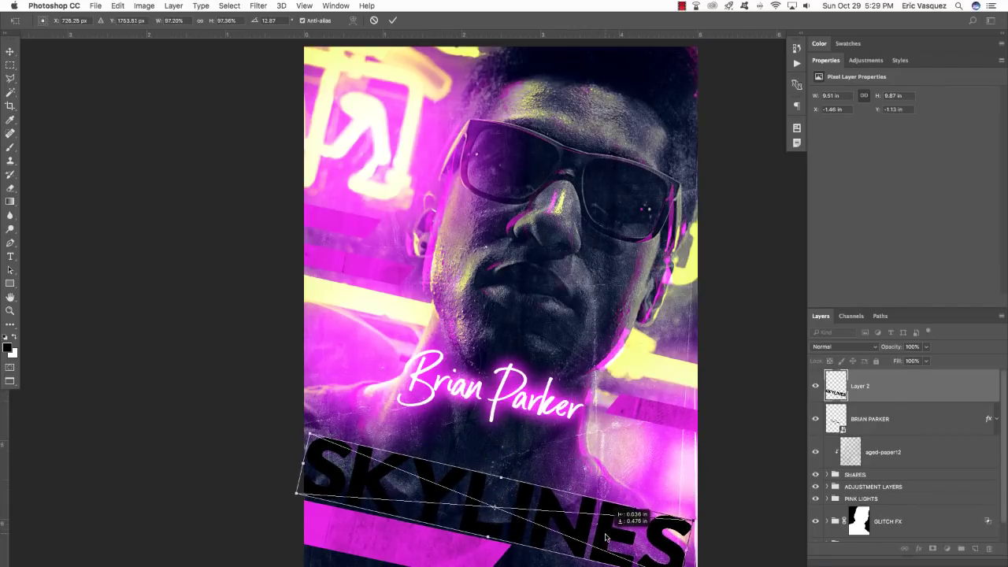
pyautogui.moveTo(629, 489); pyautogui.dragTo(607, 491)
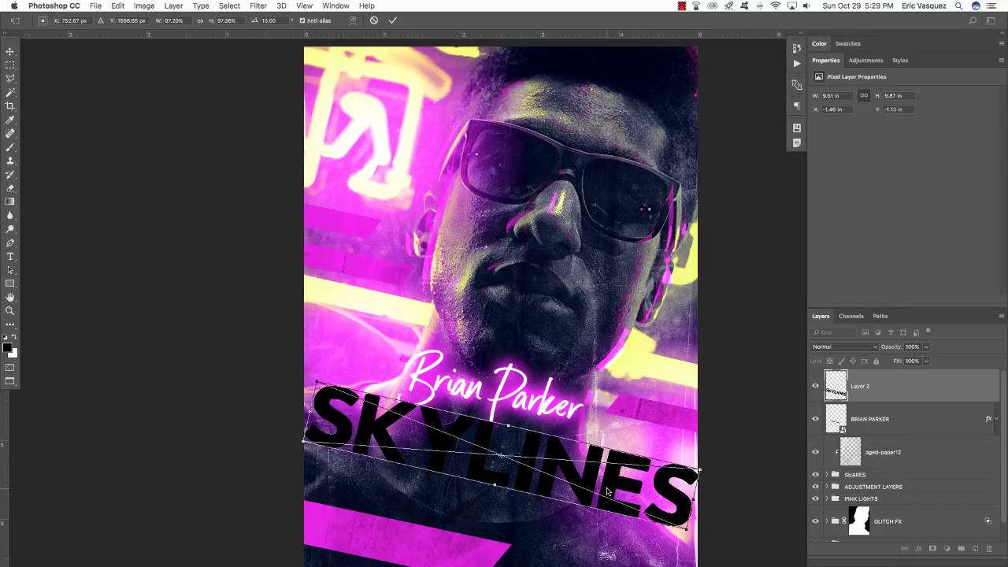
pyautogui.press('Return')
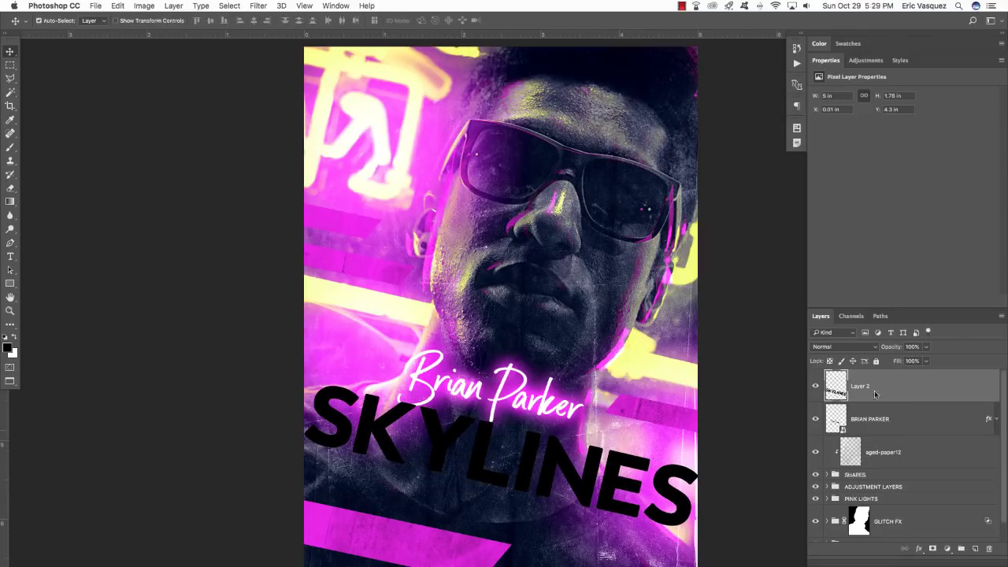
pyautogui.doubleClick(863, 386)
# Name the layer SKYLINES and give it a pale yellow F3FF6E Color Overlay.
pyautogui.write('SKYLINES')
pyautogui.press('Return')
pyautogui.doubleClick(992, 386)
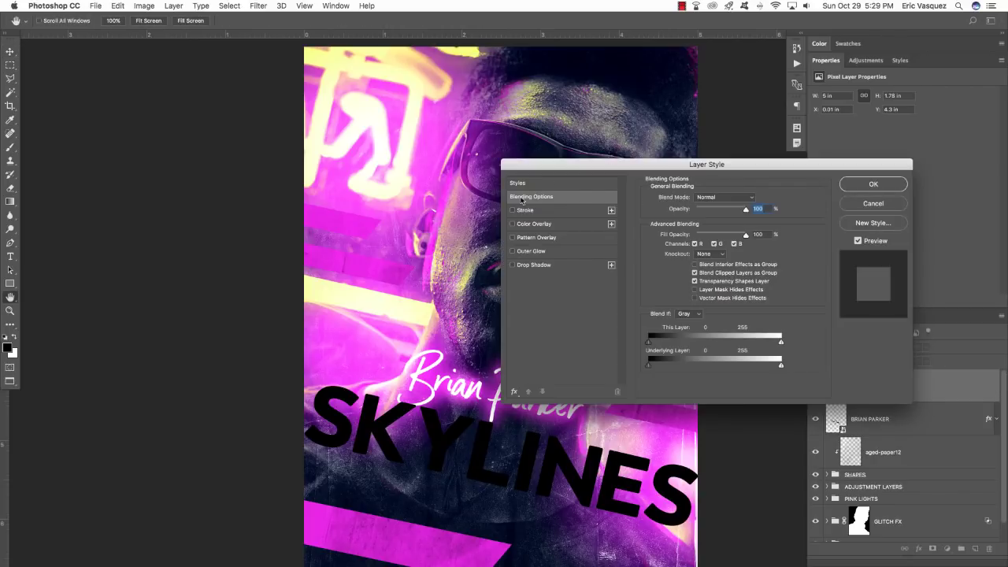
pyautogui.click(547, 225)
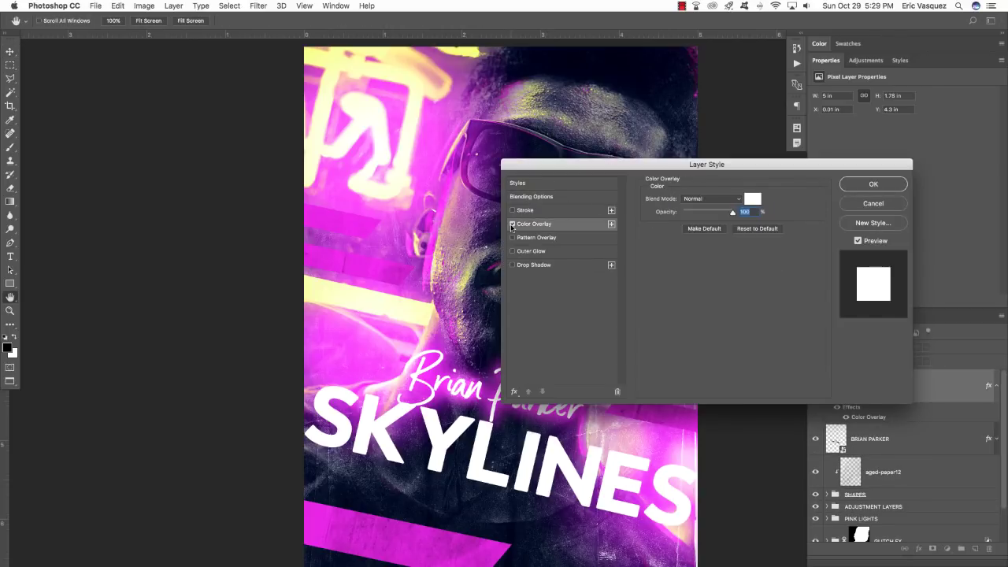
pyautogui.click(752, 199)
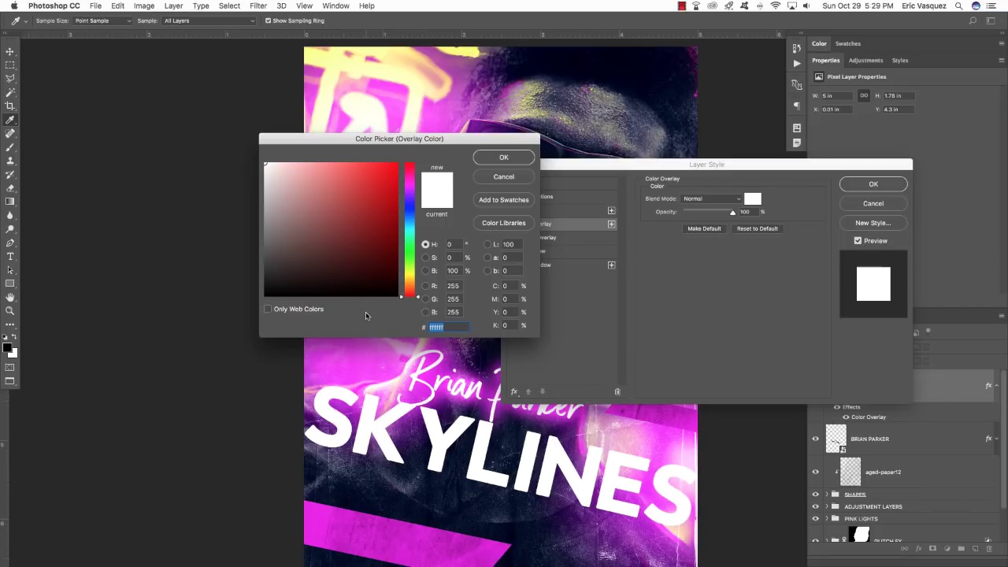
pyautogui.write('f')
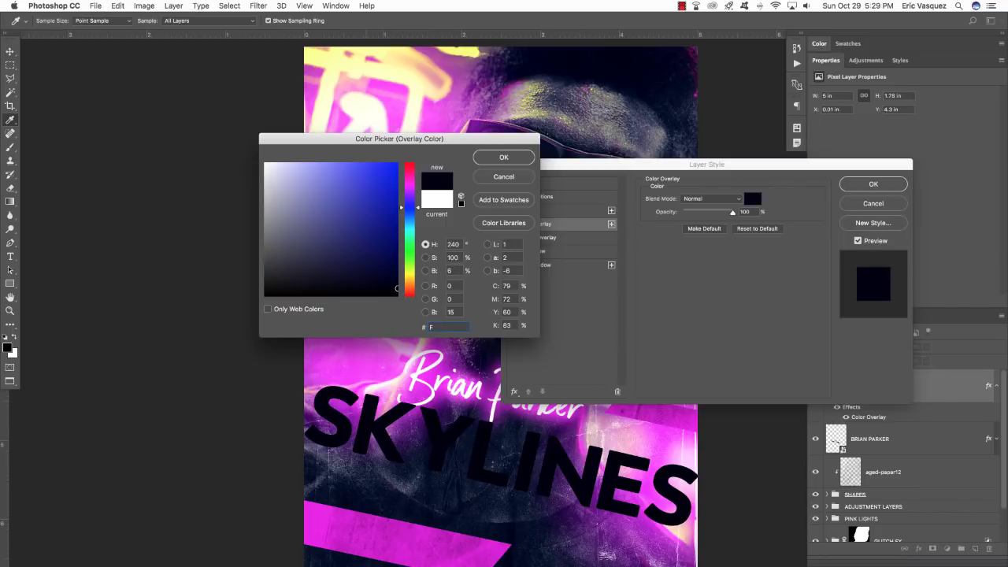
pyautogui.write('3FF6E')
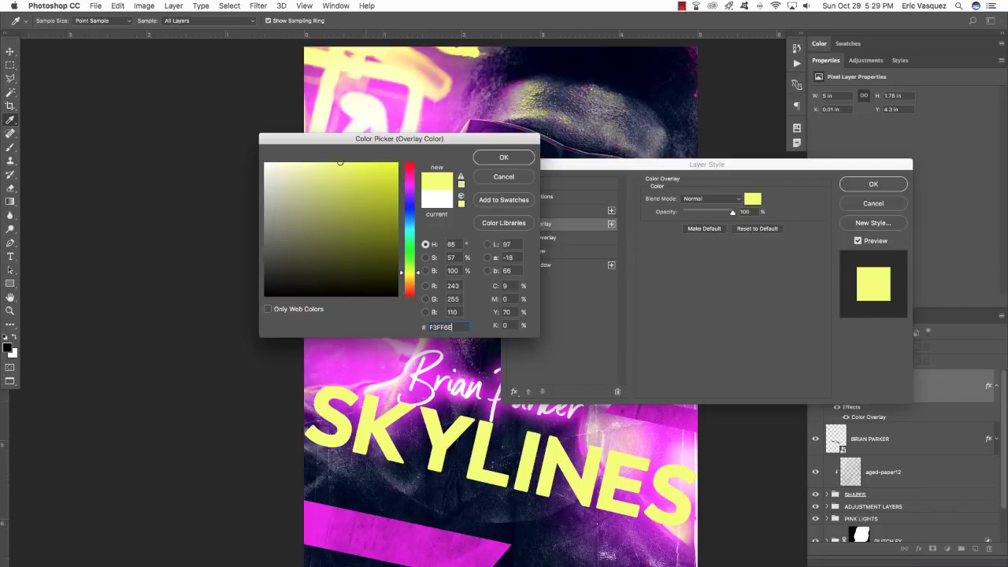
pyautogui.press('Return')
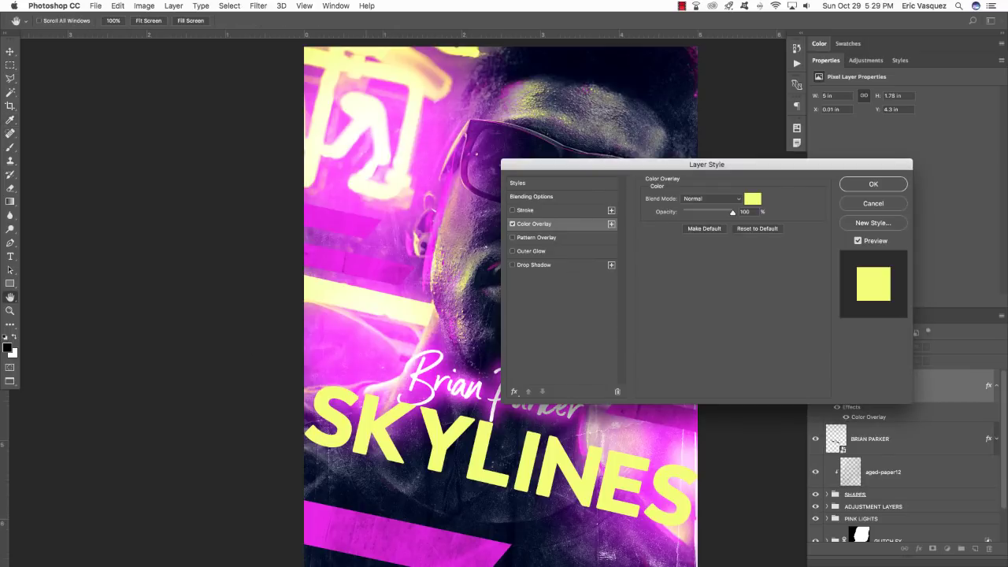
pyautogui.press('Return')
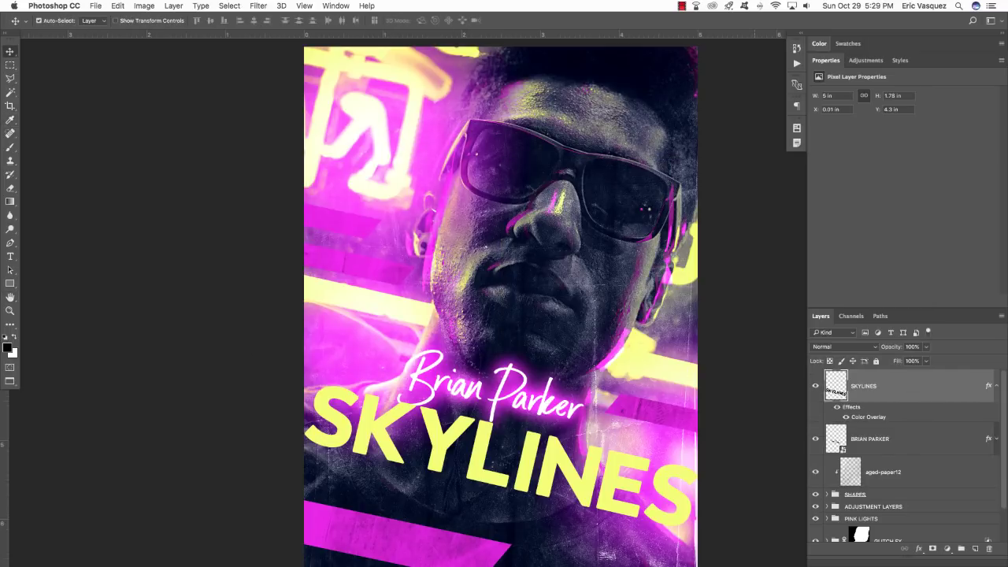
pyautogui.doubleClick(817, 60)
# Start a Pen path across the lower part of the SKYLINES letters.
pyautogui.moveTo(587, 461); pyautogui.dragTo(539, 400)
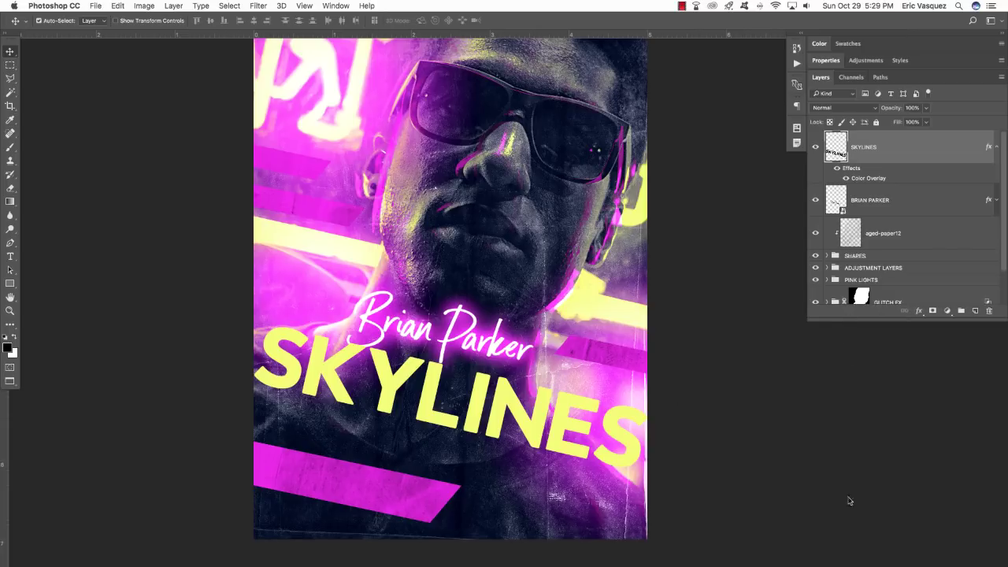
pyautogui.moveTo(849, 321); pyautogui.dragTo(851, 519)
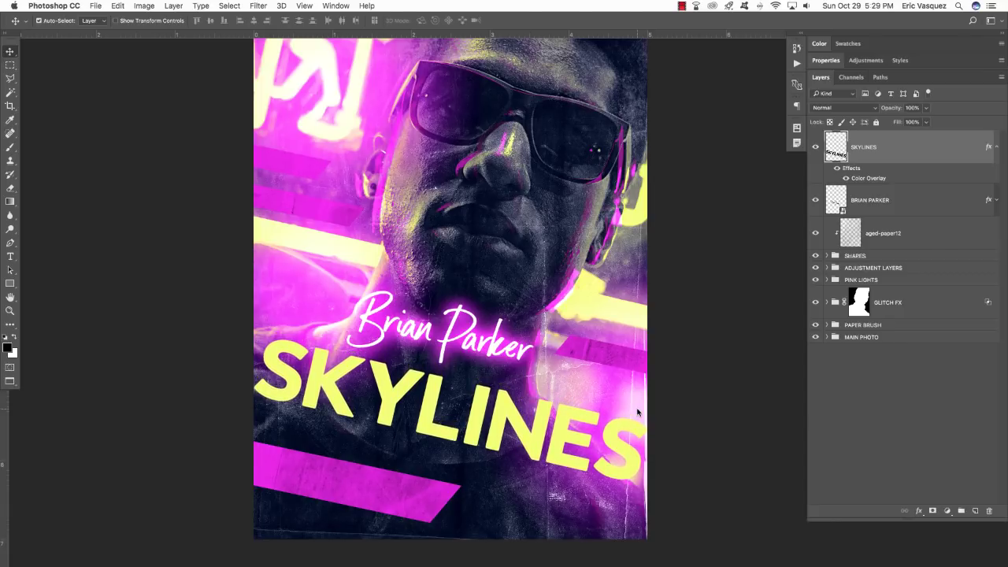
pyautogui.press('p')
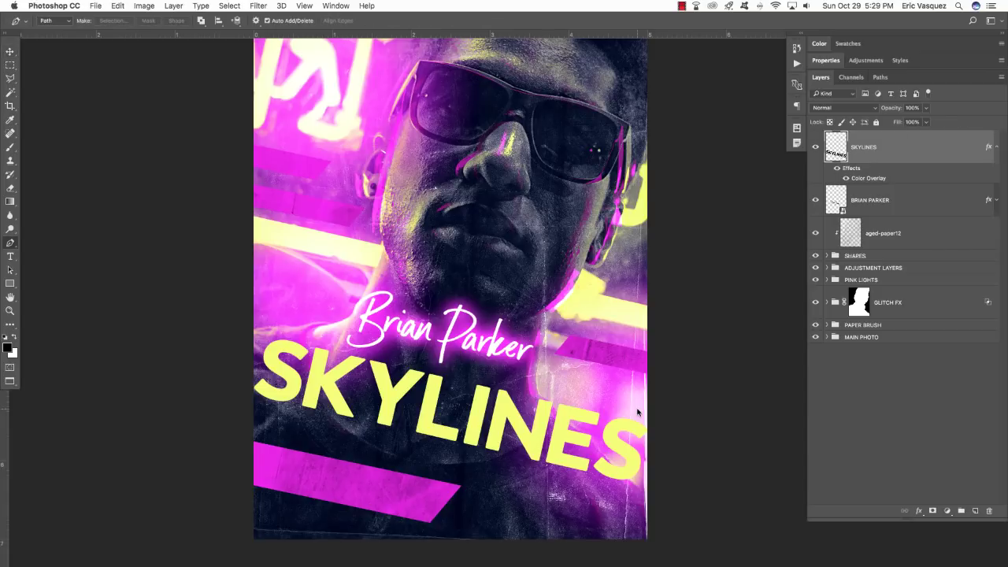
pyautogui.hscroll(2, 638, 412)
pyautogui.hscroll(1, 229, 340)
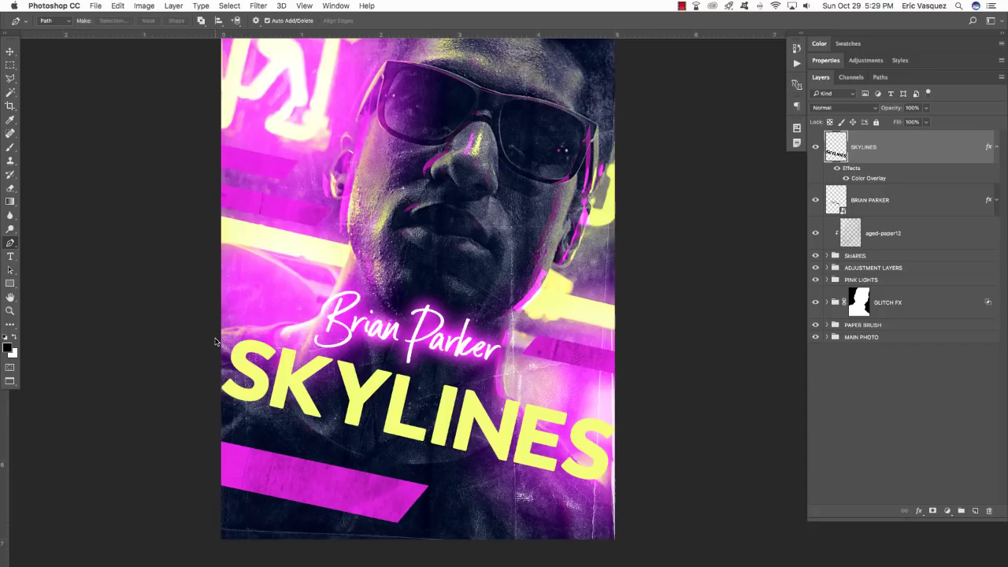
pyautogui.click(215, 341)
pyautogui.click(631, 478)
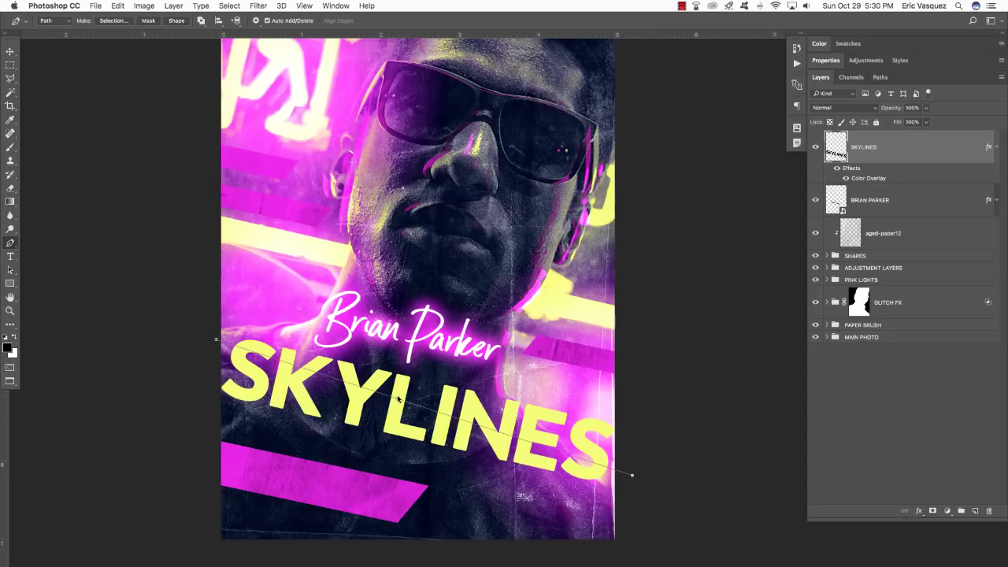
# Close the slanted band path, turn it into a selection and cut it out.
pyautogui.scroll(-3, 622, 471)
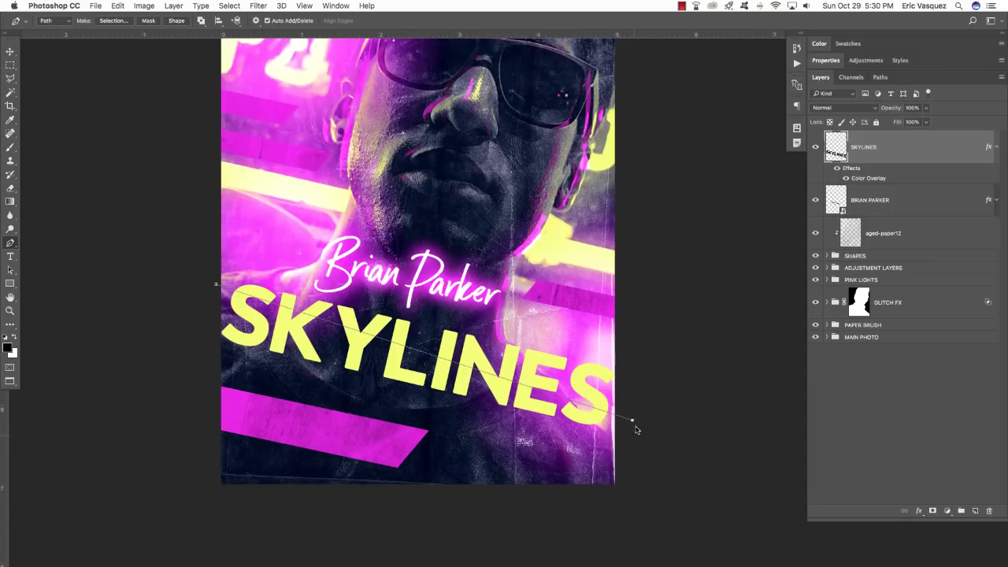
pyautogui.click(631, 444)
pyautogui.moveTo(276, 387); pyautogui.dragTo(183, 350)
pyautogui.click(215, 284)
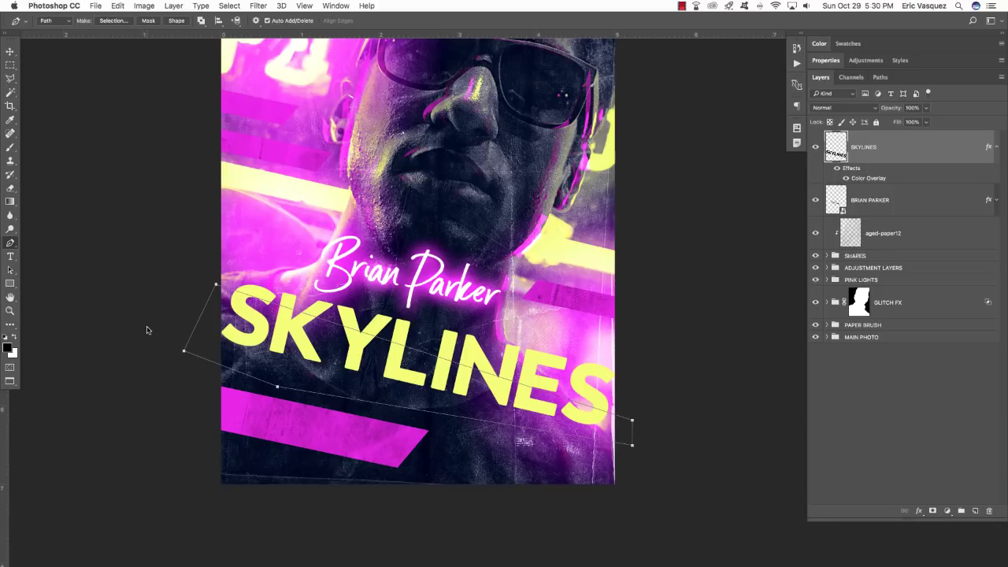
pyautogui.press('super+Return')
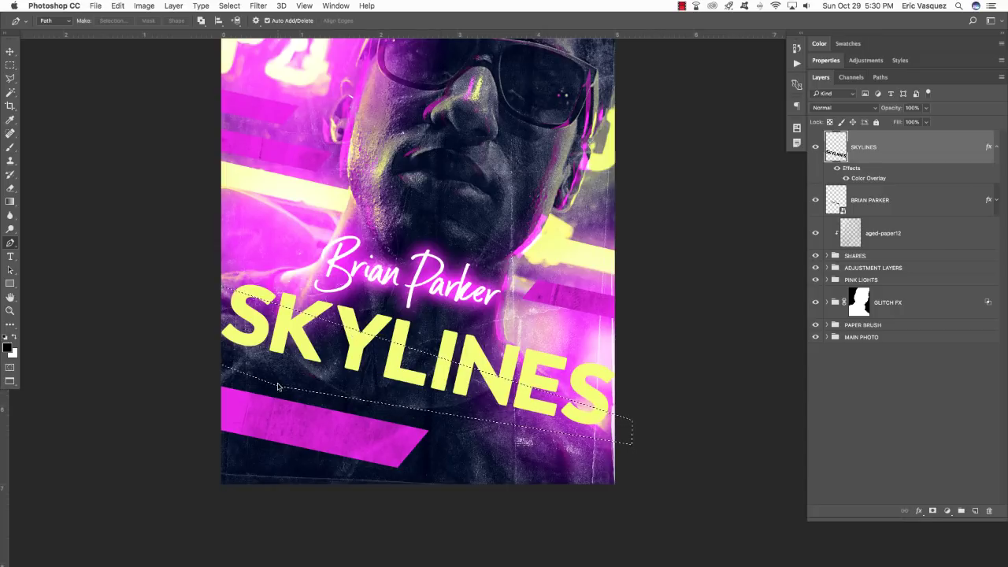
pyautogui.press('super+x')
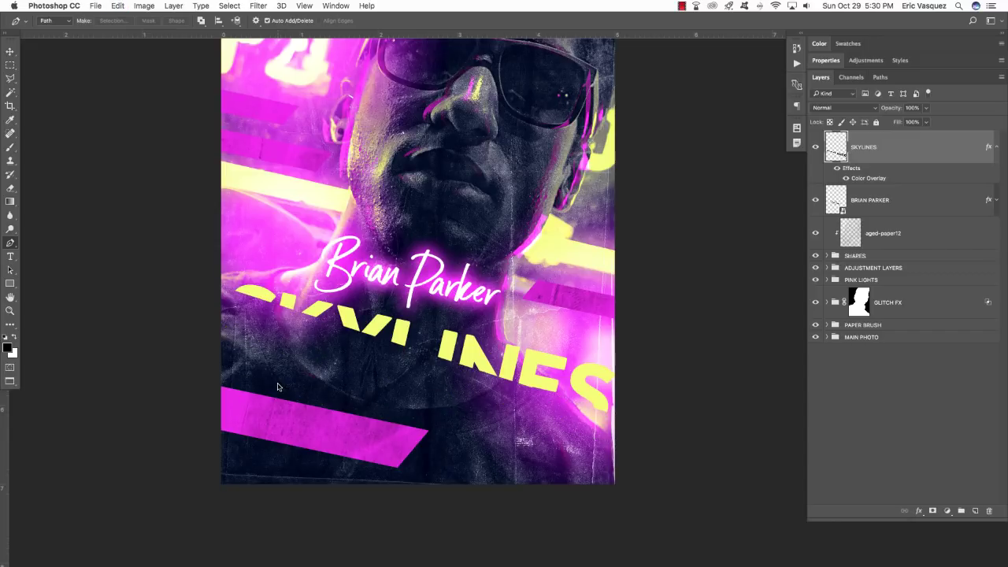
# Paste the cut strip back in place as a new layer.
pyautogui.press('v')
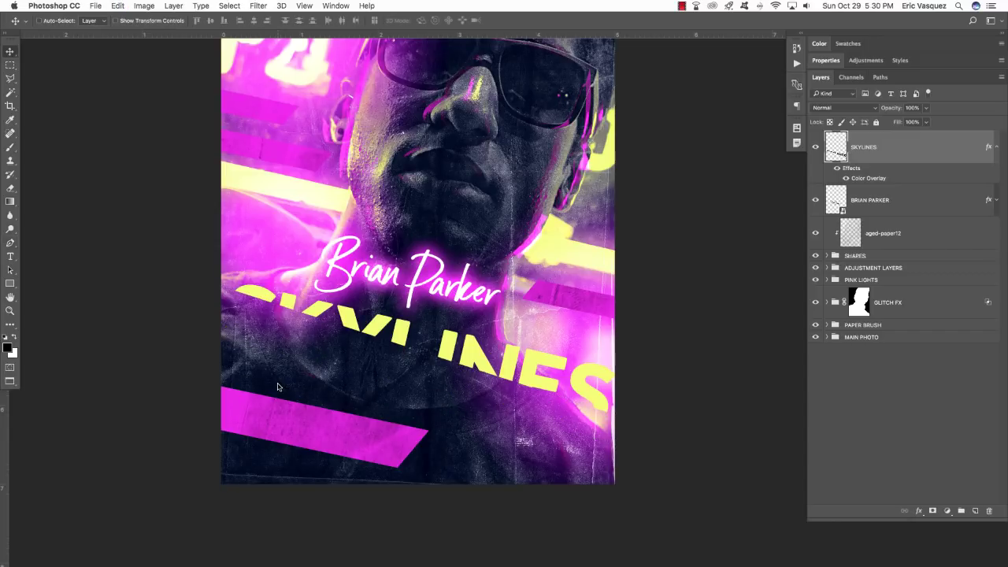
pyautogui.press('shift+super+v')
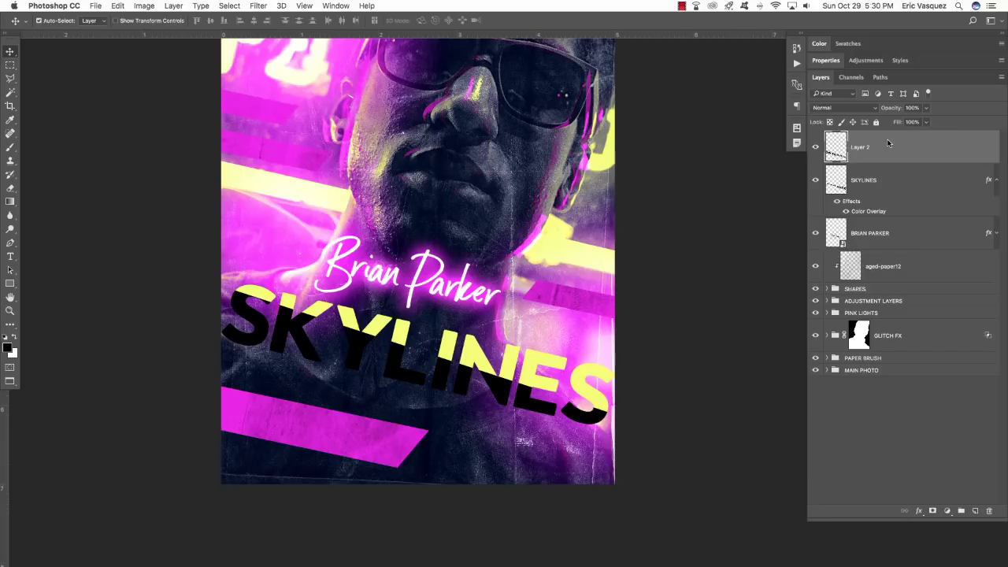
pyautogui.click(816, 146)
pyautogui.click(816, 145)
# Copy the yellow Color Overlay from SKYLINES onto the pasted strip layer.
pyautogui.click(998, 179)
pyautogui.click(895, 184)
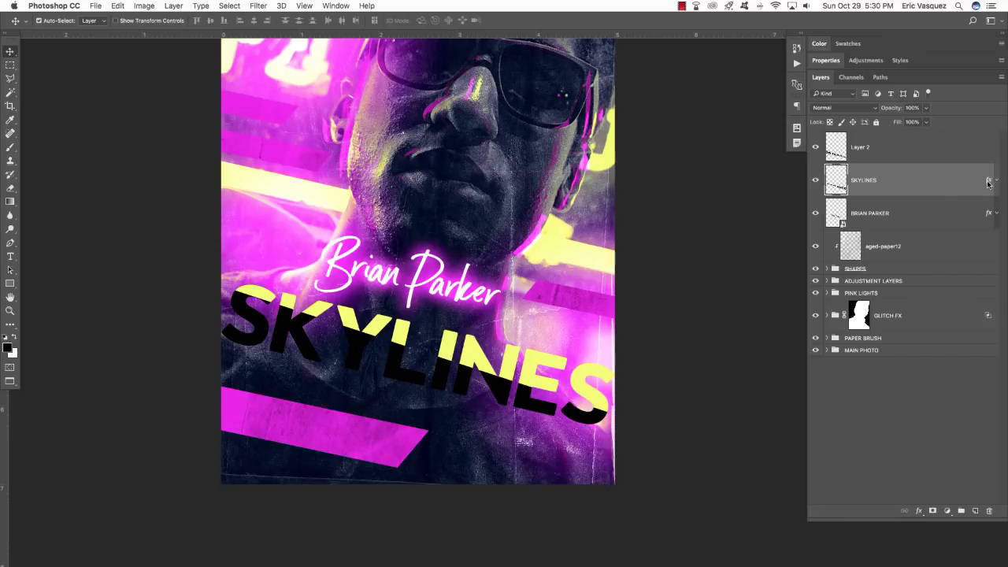
pyautogui.moveTo(991, 182); pyautogui.dragTo(997, 146)
pyautogui.click(997, 146)
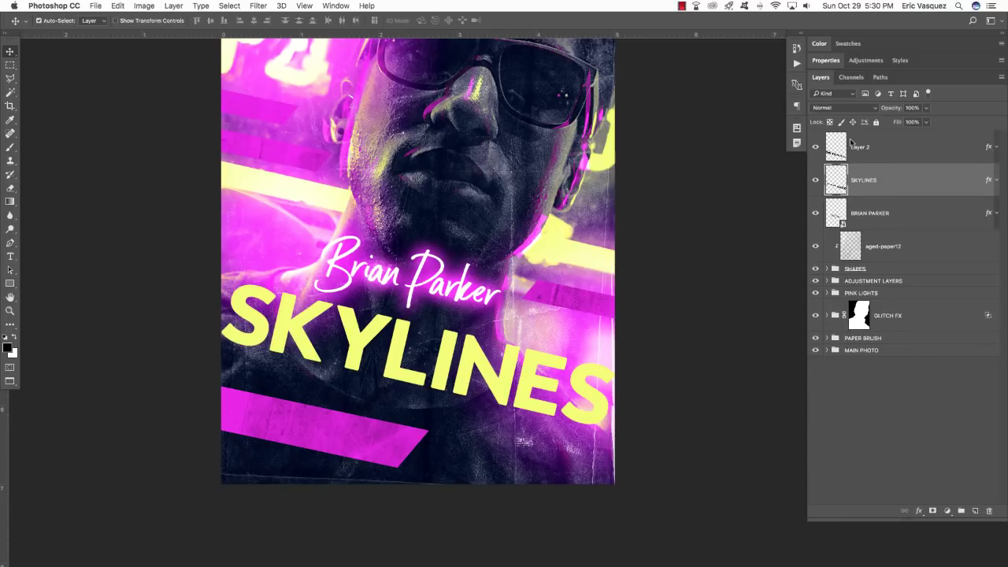
pyautogui.click(829, 151)
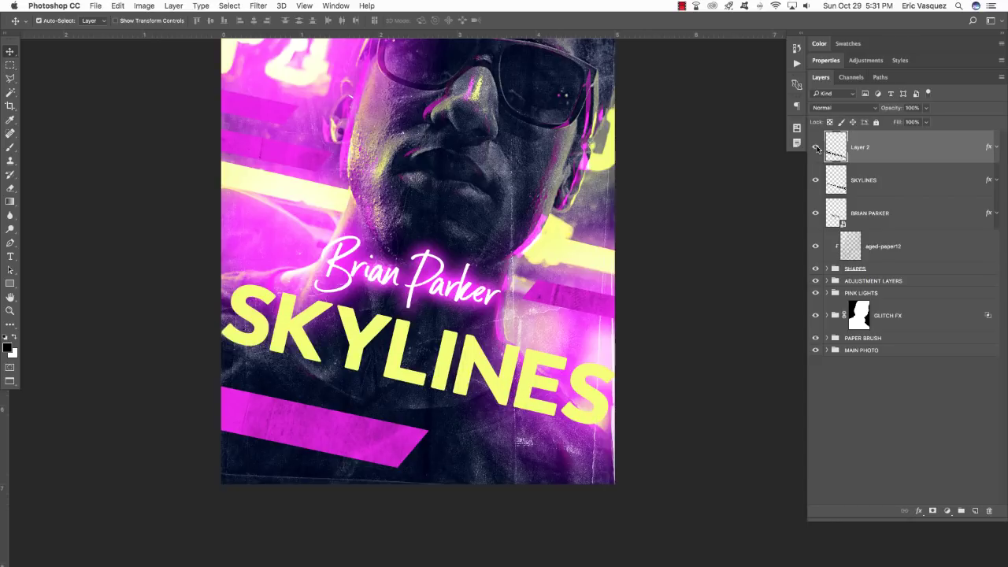
pyautogui.click(816, 148)
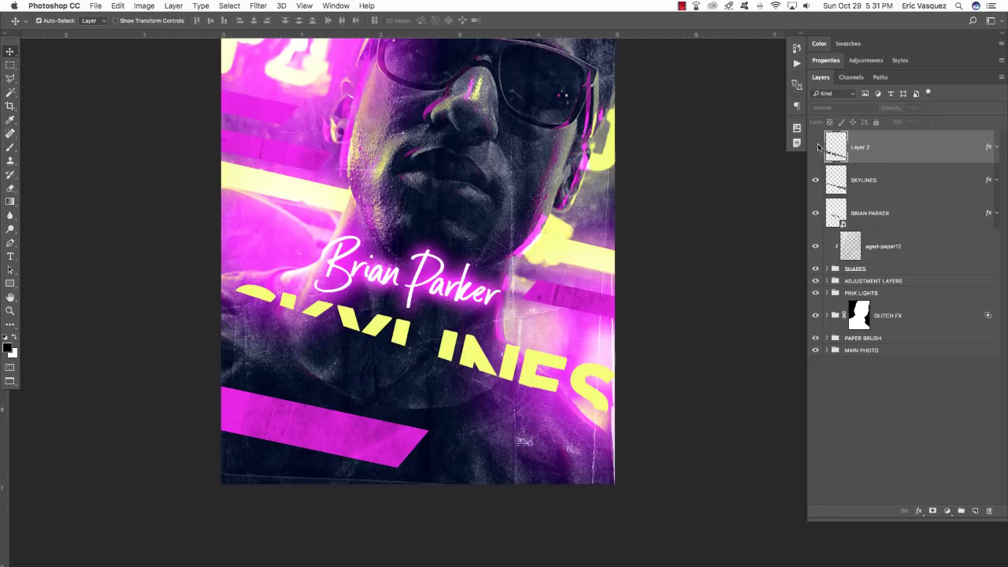
pyautogui.click(816, 148)
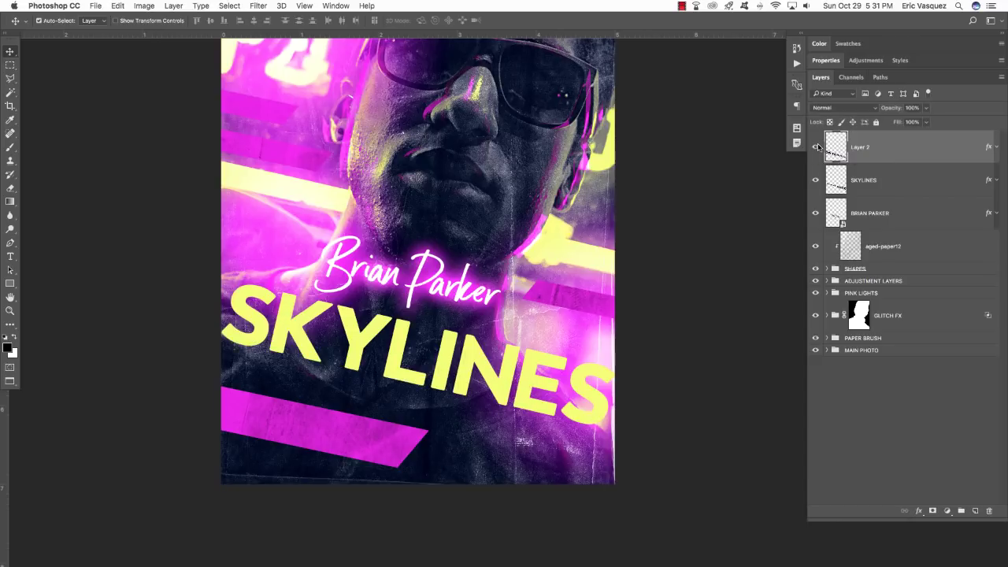
# Rename the strip layer SKYLINES BOTTOM and move it below SKYLINES.
pyautogui.doubleClick(859, 147)
pyautogui.write('SKYLINES BOTTOM')
pyautogui.press('Return')
pyautogui.press('super+bracketleft')
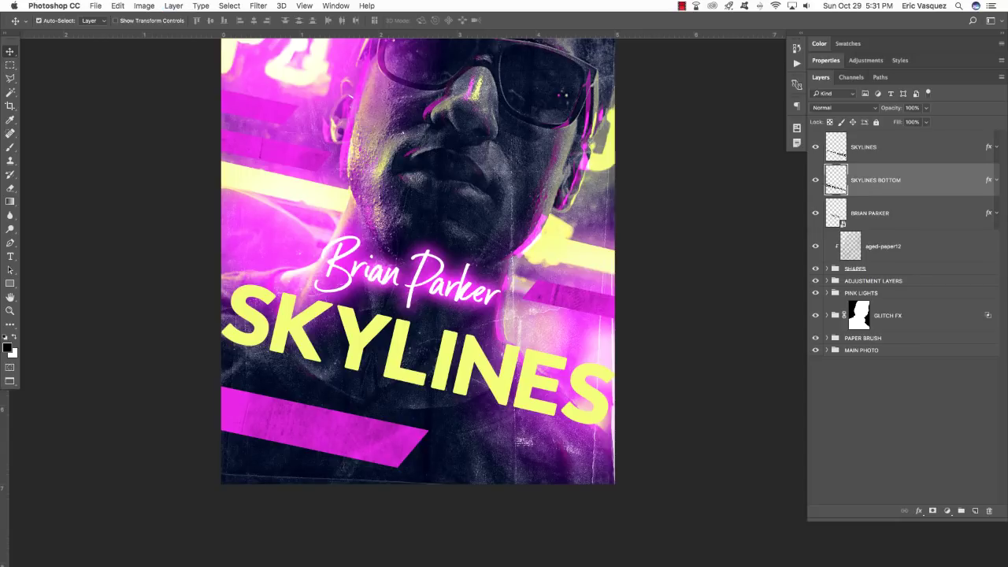
# Rename the other layer SKYLINES TOP and hide SKYLINES BOTTOM to check the split.
pyautogui.doubleClick(897, 148)
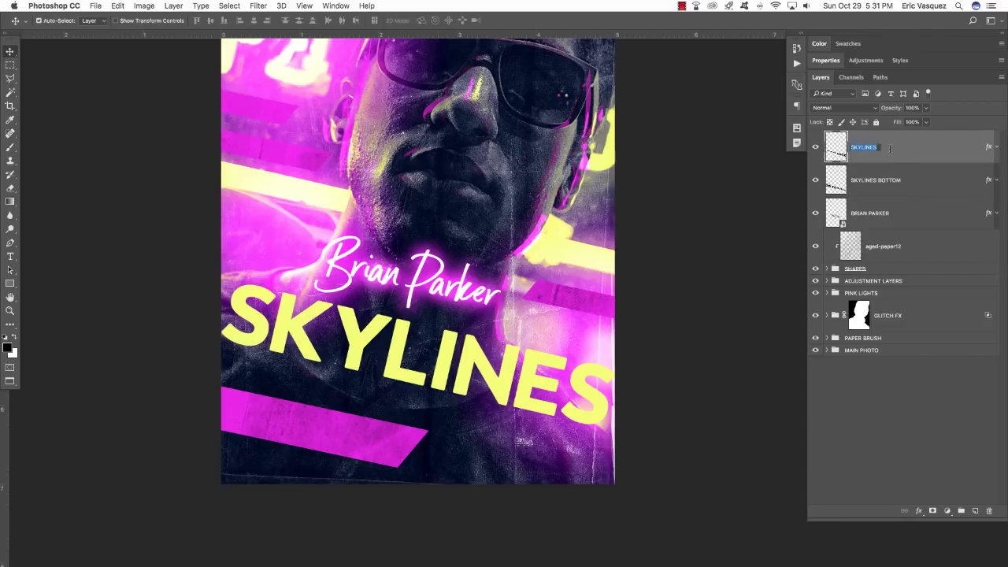
pyautogui.click(890, 149)
pyautogui.write('TOP')
pyautogui.press('Return')
pyautogui.hscroll(-1, 909, 131)
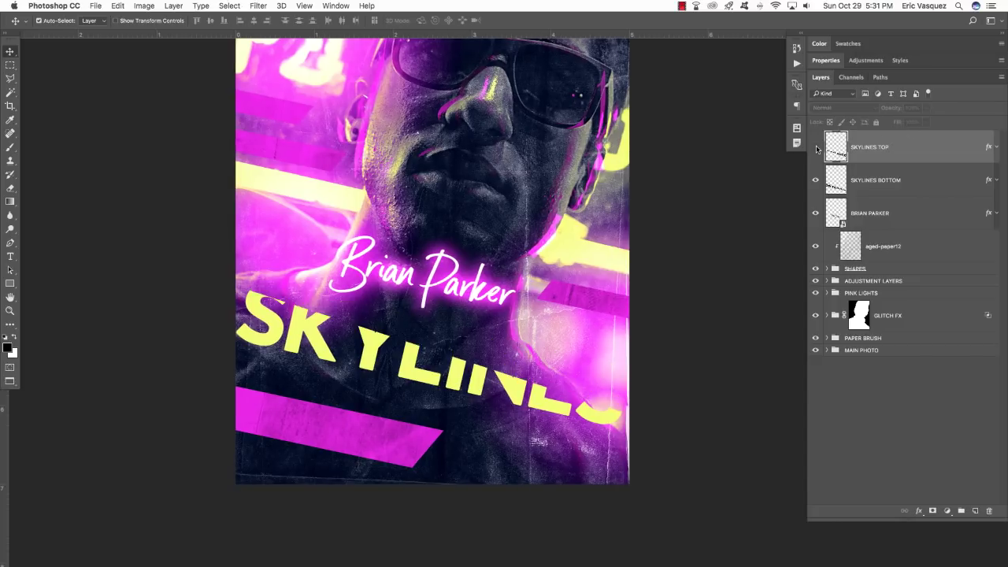
pyautogui.click(816, 147)
pyautogui.click(816, 180)
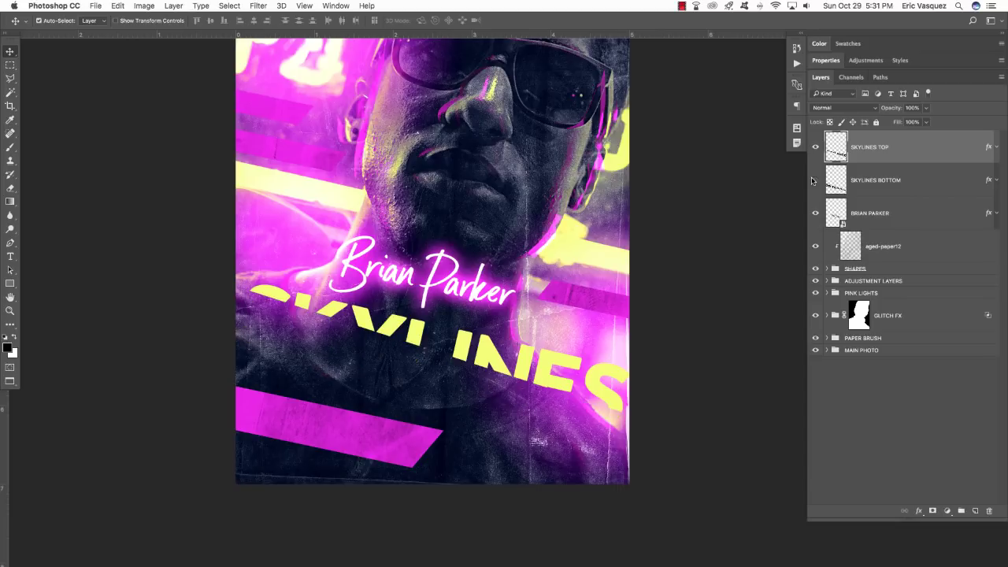
# Show SKYLINES BOTTOM, select SKYLINES TOP, and add a new empty layer above it.
pyautogui.click(816, 180)
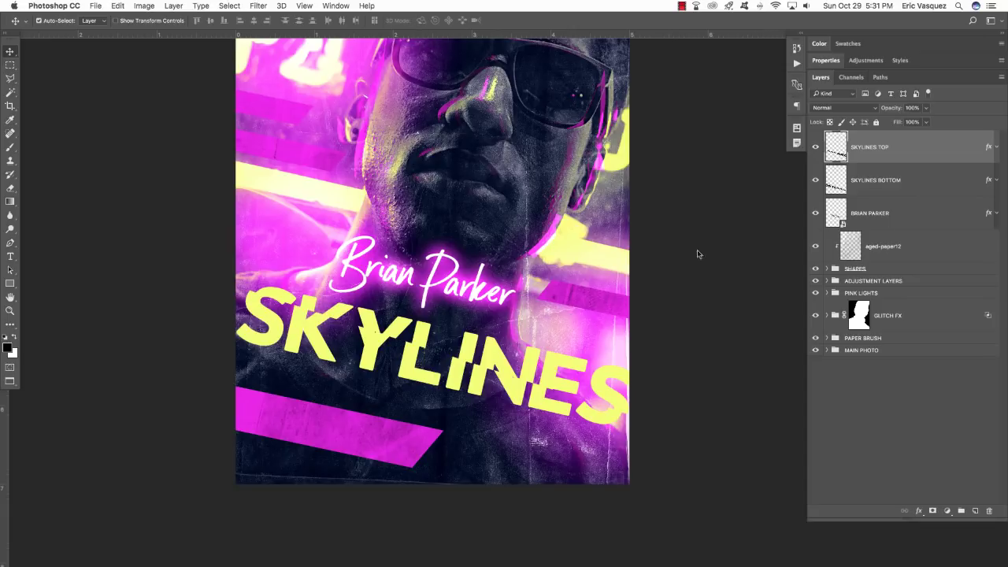
pyautogui.keyDown('shift'); pyautogui.click(898, 180); pyautogui.keyUp('shift')
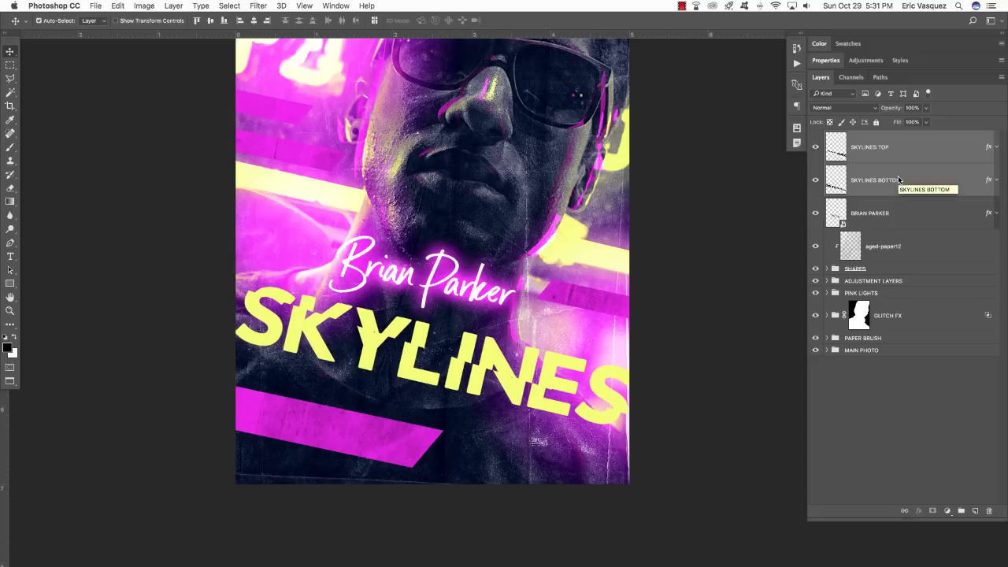
pyautogui.press('super+equal')
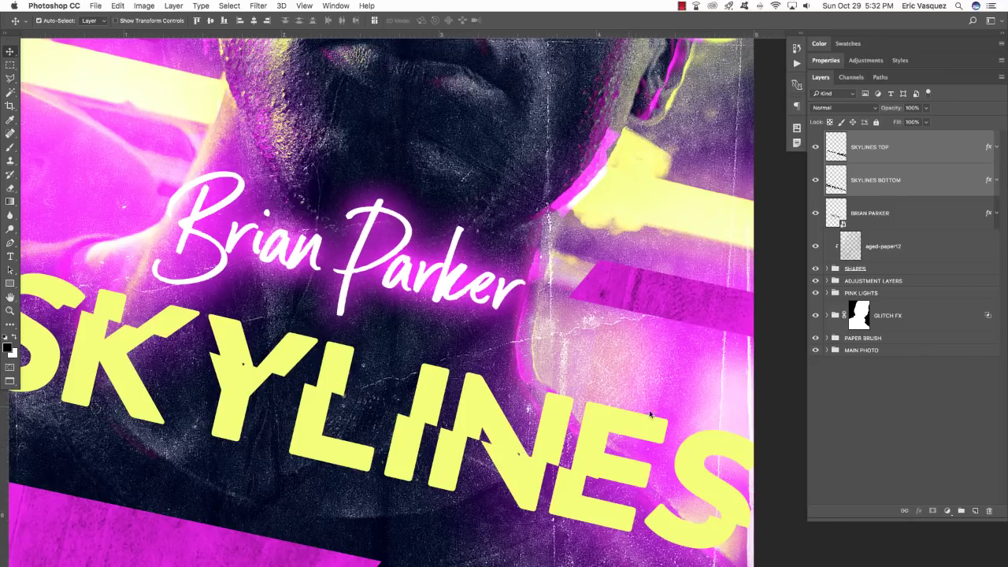
pyautogui.keyDown('super'); pyautogui.click(863, 189); pyautogui.keyUp('super')
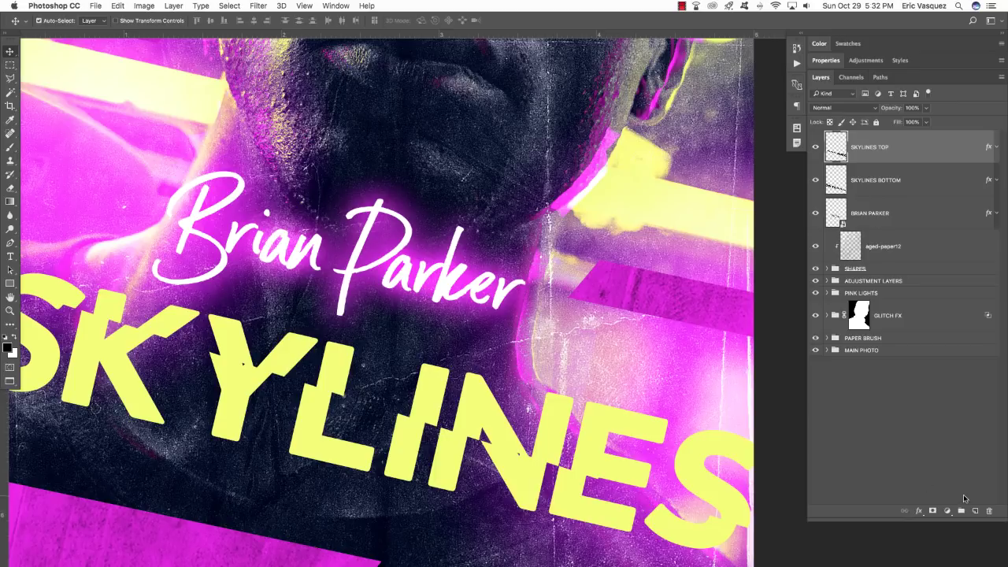
pyautogui.click(975, 511)
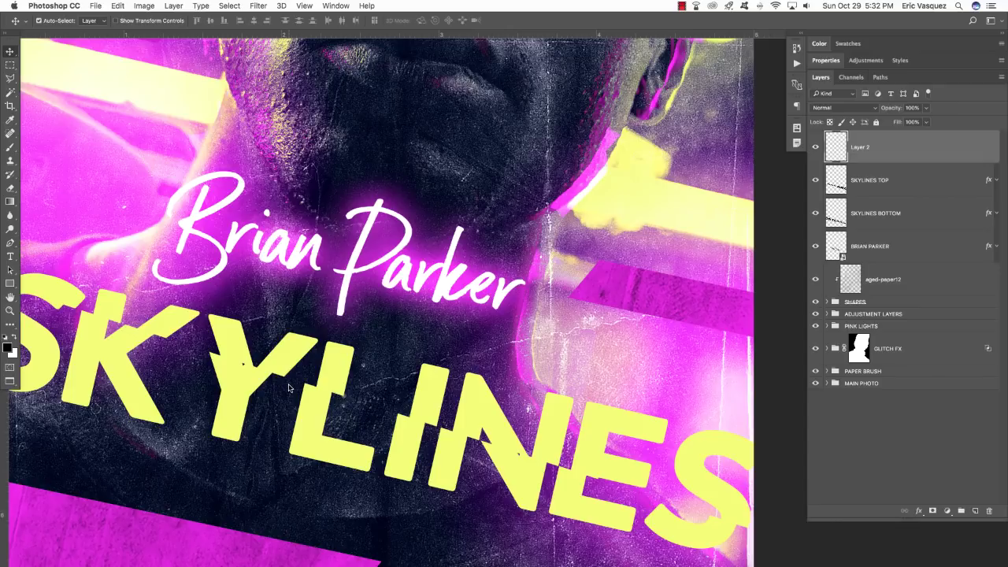
# Choose a stroke brush preset for the Brush tool.
pyautogui.press('b')
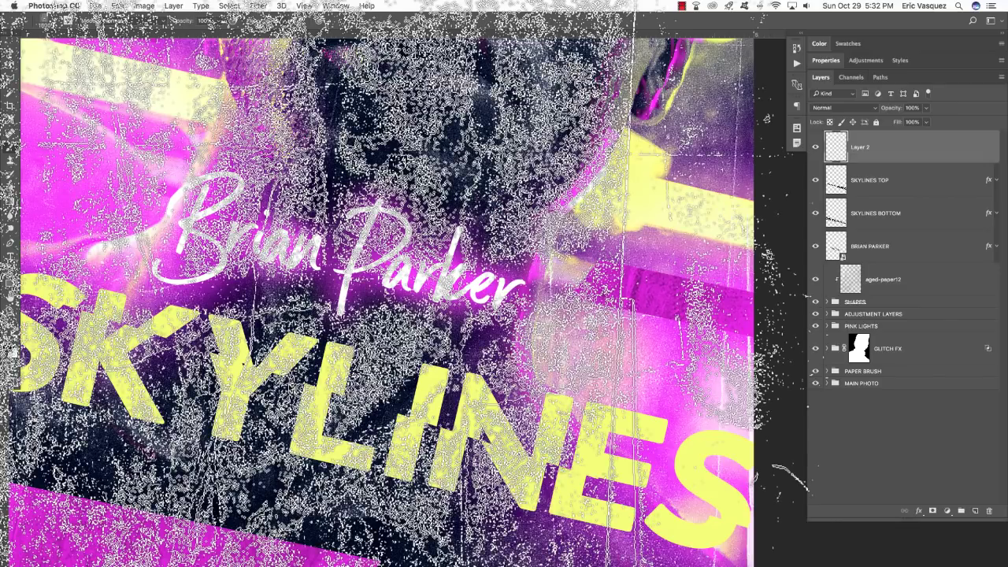
pyautogui.press('F5')
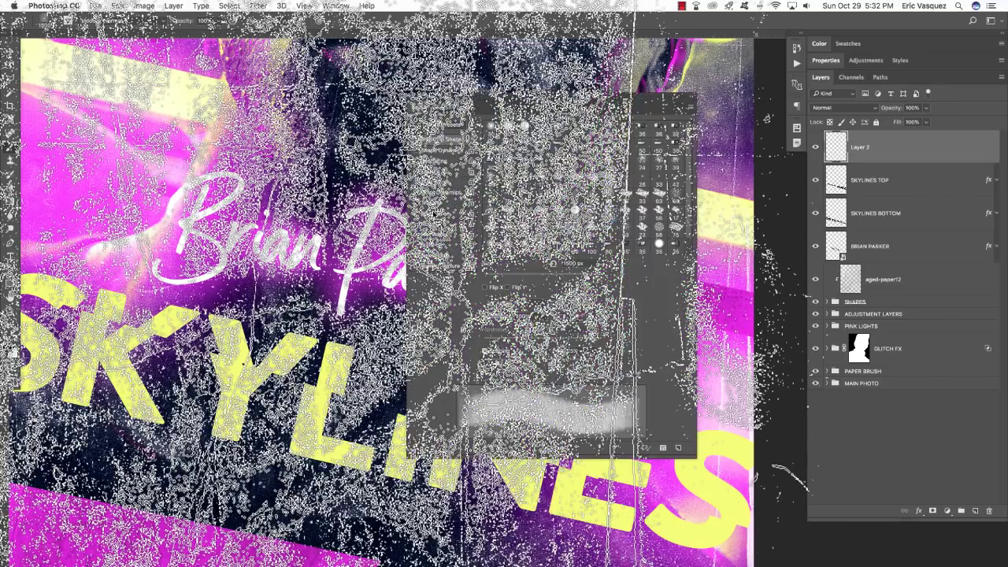
pyautogui.click(466, 108)
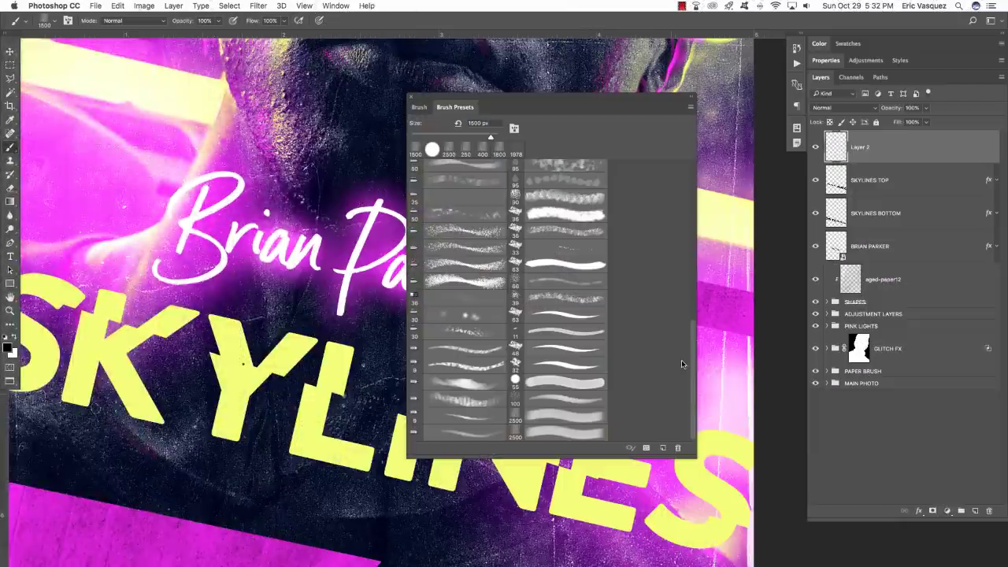
pyautogui.moveTo(692, 361); pyautogui.dragTo(701, 118)
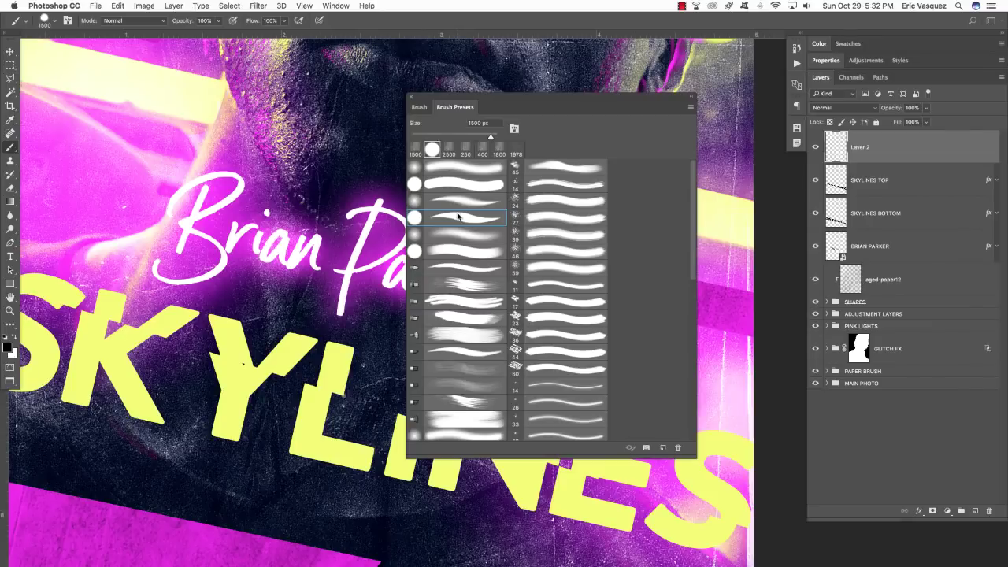
pyautogui.click(459, 218)
pyautogui.click(409, 99)
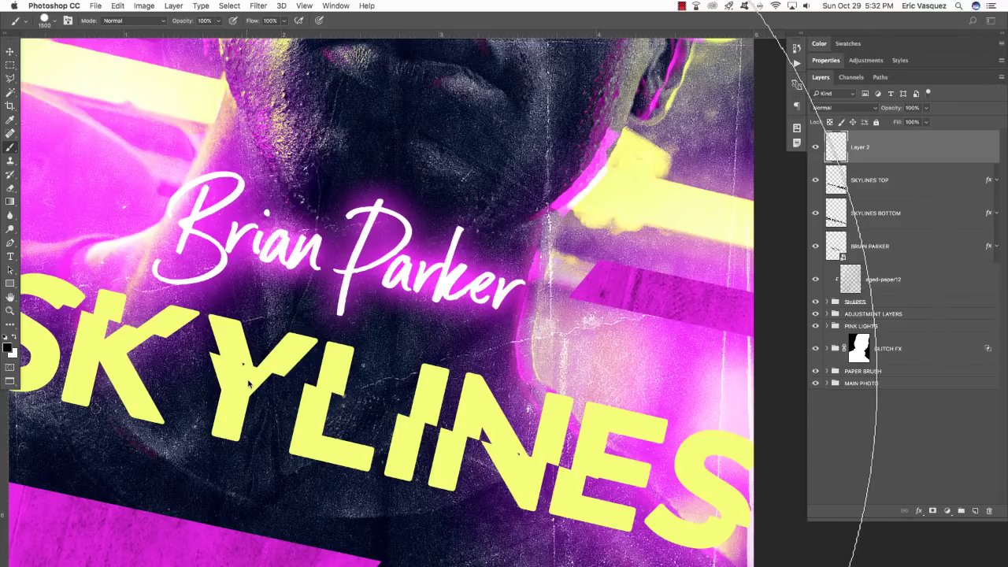
# Shrink the brush below 800 and sample the SKYLINES yellow as paint colour.
pyautogui.press('[')
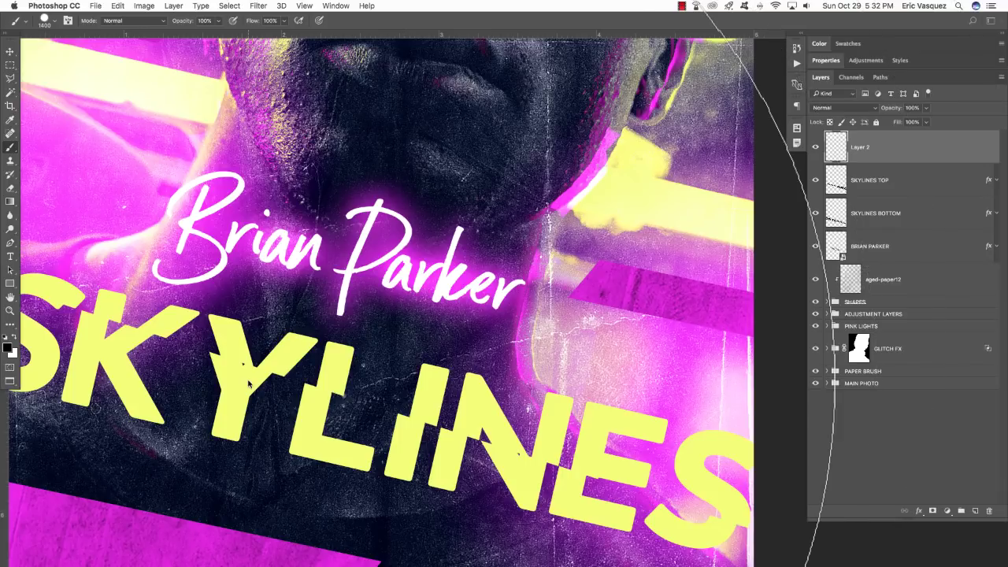
pyautogui.press('[')
pyautogui.press('[')
pyautogui.press('[')
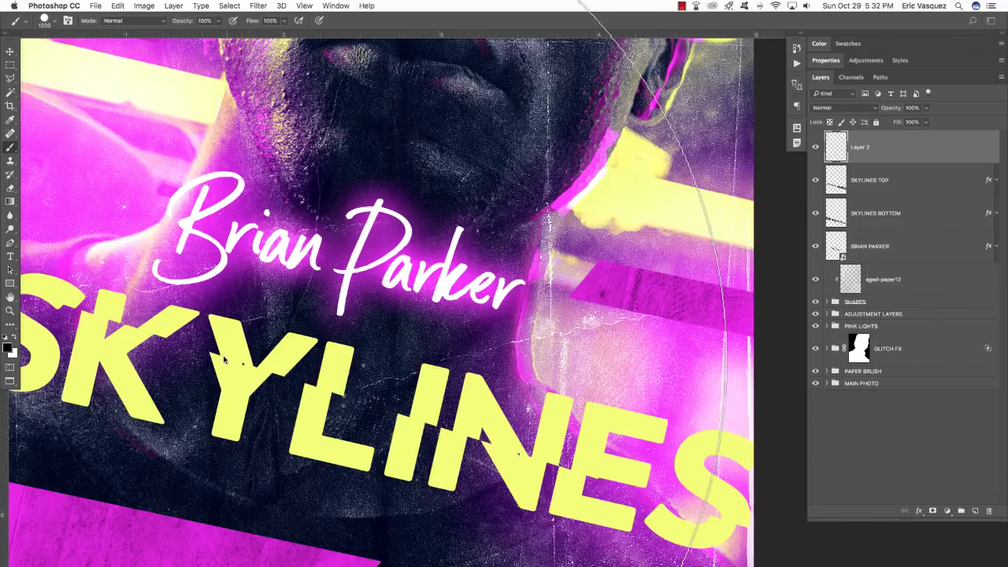
pyautogui.press('[')
pyautogui.press('[')
pyautogui.press('[')
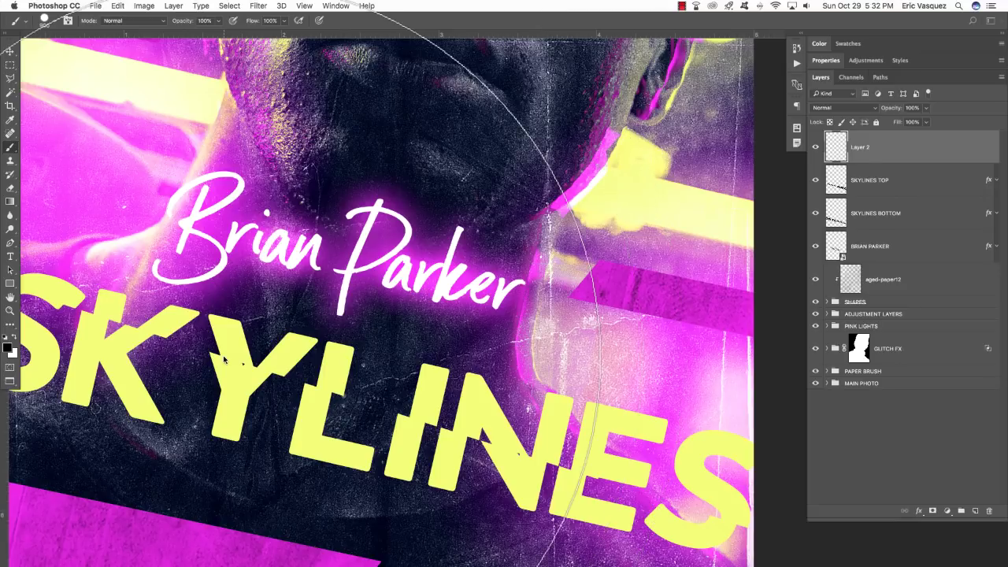
pyautogui.press('[')
pyautogui.press('[')
pyautogui.press('[')
pyautogui.press('[')
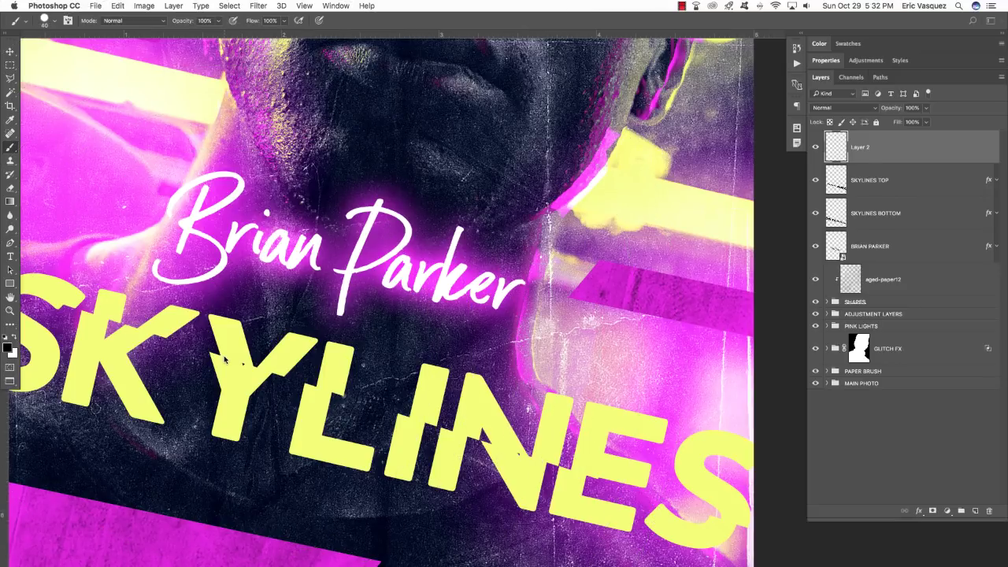
pyautogui.press('[')
pyautogui.press('[')
pyautogui.press('[')
pyautogui.press('[')
pyautogui.press('[')
pyautogui.press('[')
pyautogui.press('[')
pyautogui.press('[')
pyautogui.keyDown('alt'); pyautogui.click(232, 340); pyautogui.keyUp('alt')
# Rename the new layer OVERPAINT.
pyautogui.press('v')
pyautogui.press('super+0')
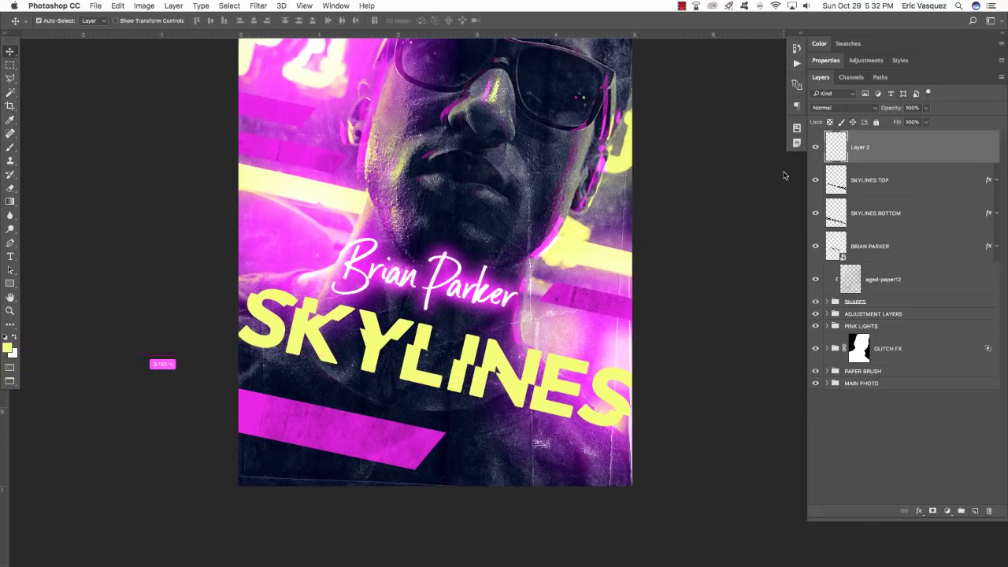
pyautogui.hscroll(5, 761, 189)
pyautogui.scroll(4, 552, 370)
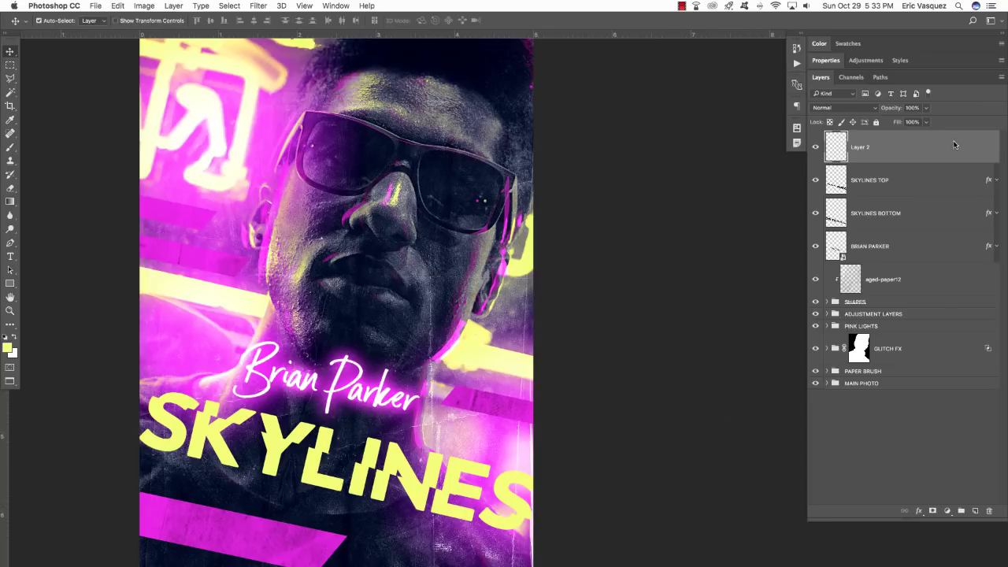
pyautogui.doubleClick(863, 146)
pyautogui.write('CVERPAINT')
pyautogui.press('Return')
# Nudge the SKYLINES TOP and SKYLINES BOTTOM layers slightly upward.
pyautogui.keyDown('shift'); pyautogui.click(876, 214); pyautogui.keyUp('shift')
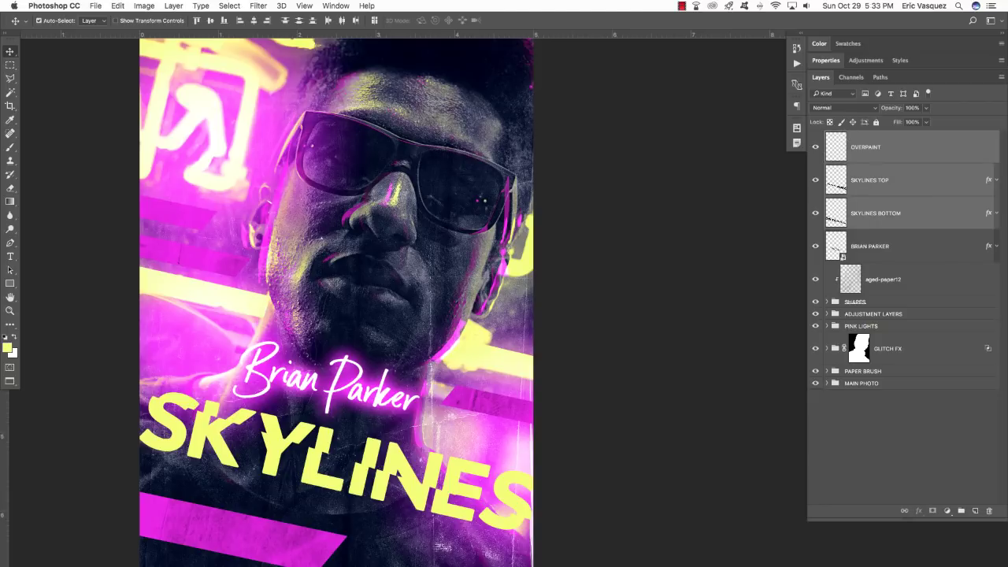
pyautogui.hotkey('shift', 'Up')
pyautogui.hotkey('shift', 'Up')
pyautogui.hotkey('shift', 'Up')
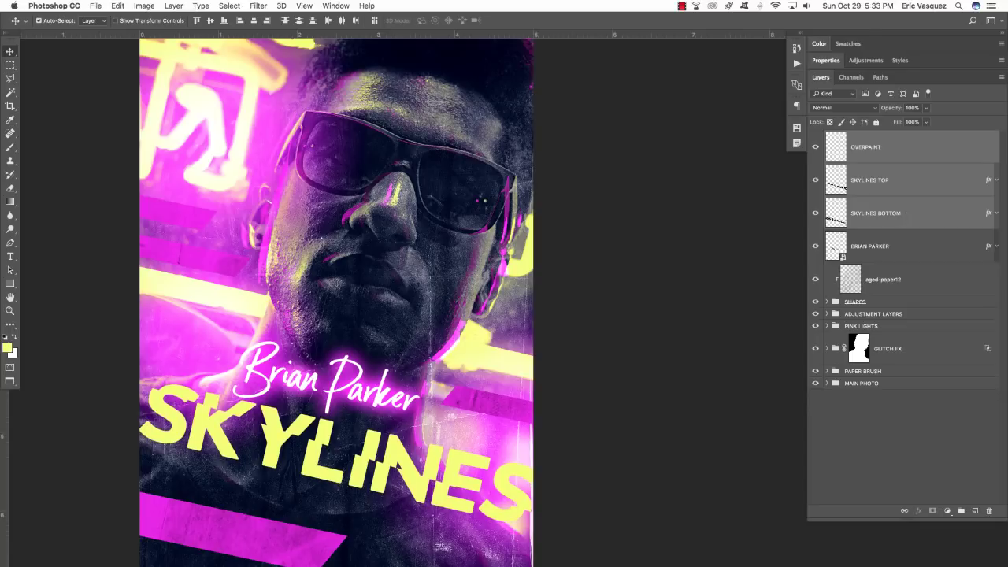
pyautogui.press('super+Tab')
pyautogui.press('super+Tab')
pyautogui.press('super+Tab')
pyautogui.press('super+Tab')
pyautogui.press('super+Tab')
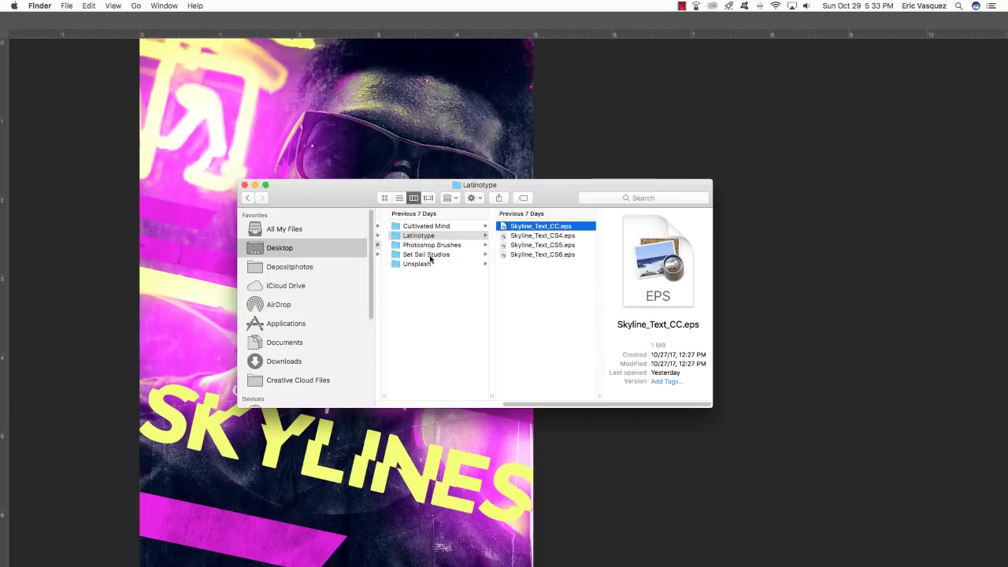
# Open New_Album_Text_CC.eps from freebies > Set Sail Studios in Illustrator.
pyautogui.click(427, 291)
pyautogui.click(532, 236)
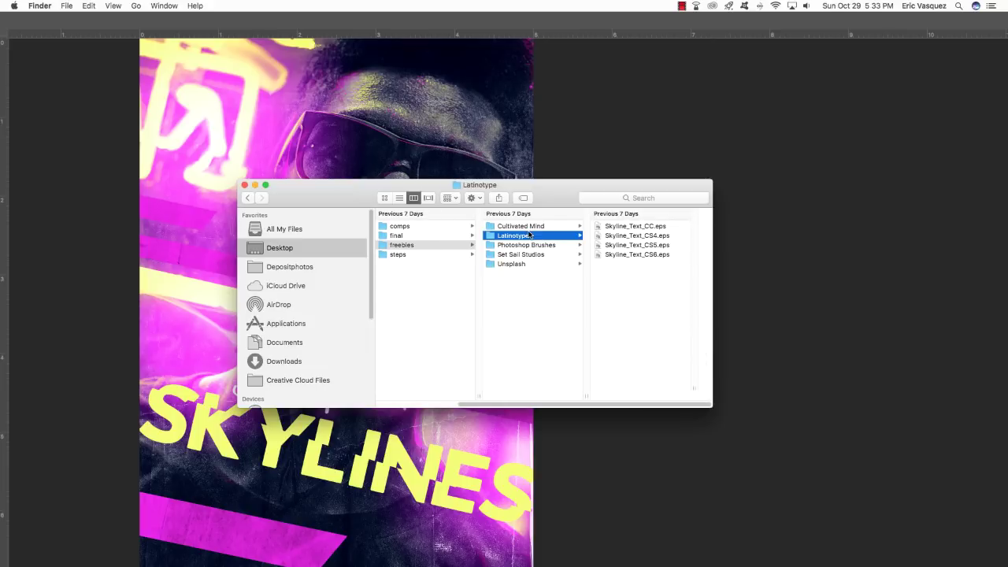
pyautogui.click(517, 226)
pyautogui.click(506, 255)
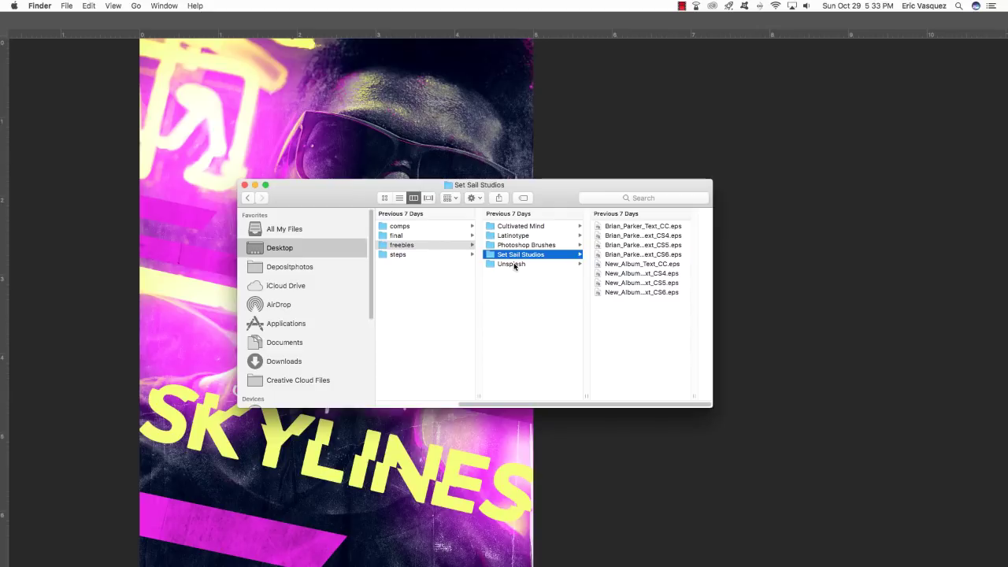
pyautogui.click(634, 265)
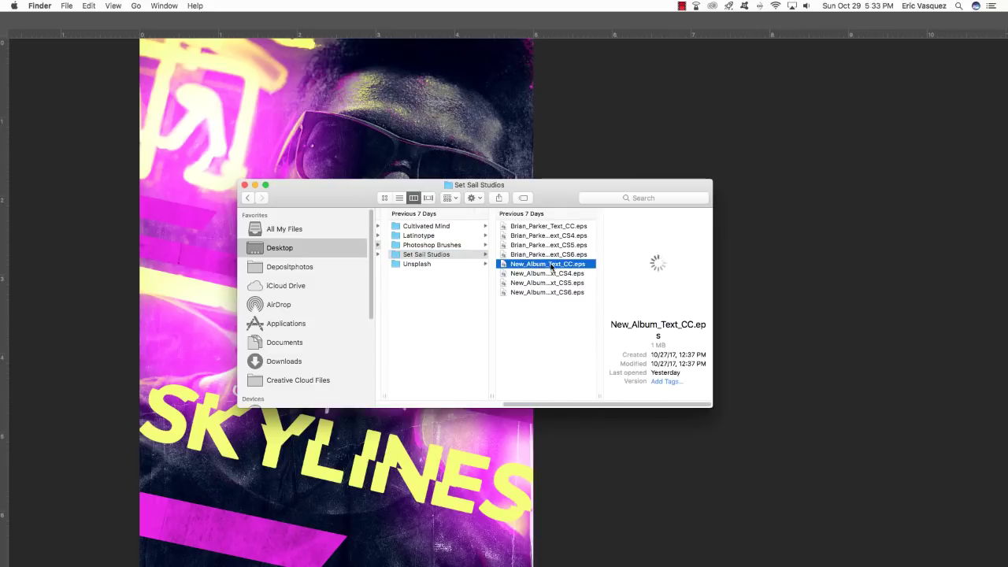
pyautogui.moveTo(534, 267); pyautogui.dragTo(515, 541)
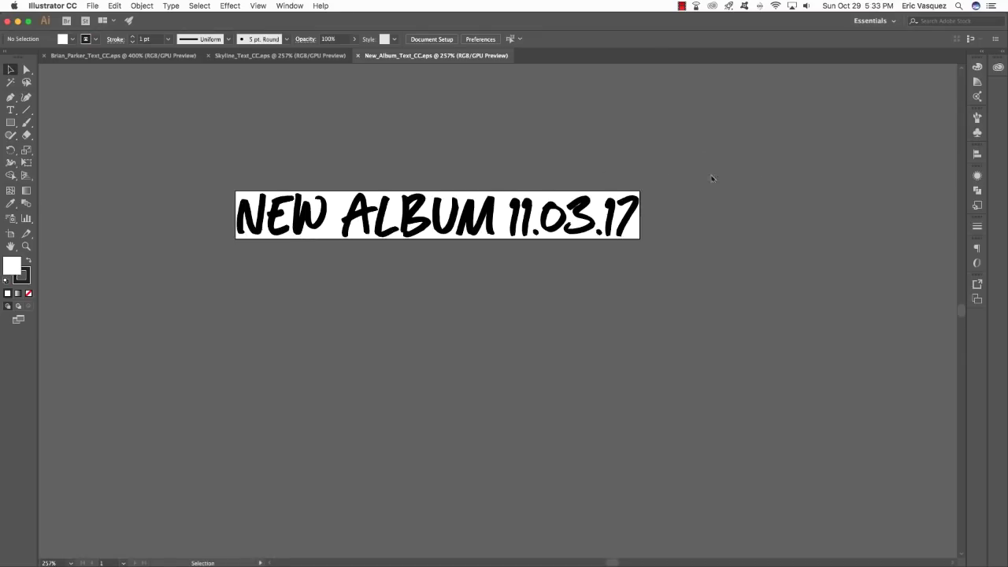
# Select all the NEW ALBUM 11.03.17 lettering with Direct Selection and switch back to Photoshop.
pyautogui.press('super+a')
pyautogui.hscroll(-1, 265, 283)
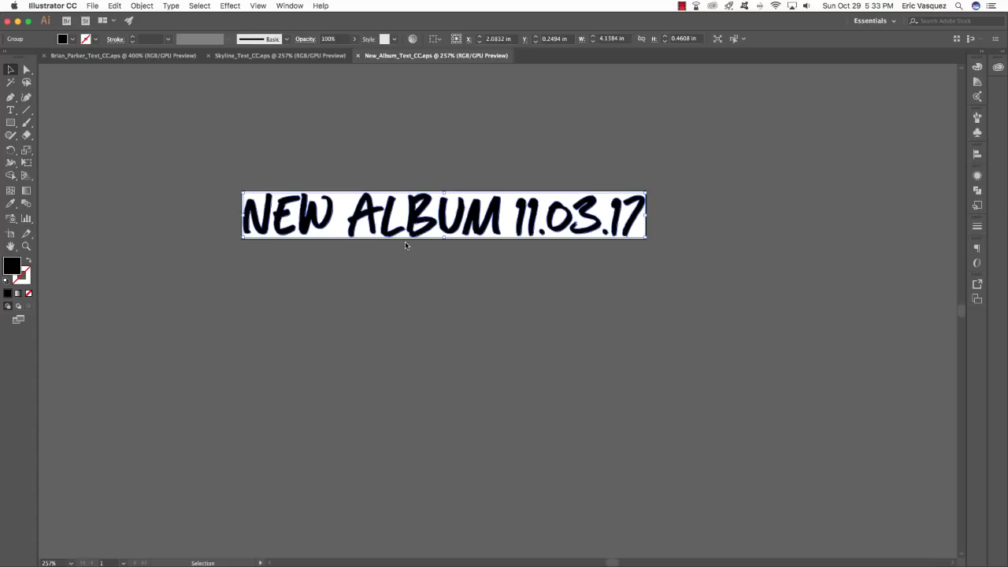
pyautogui.press('a')
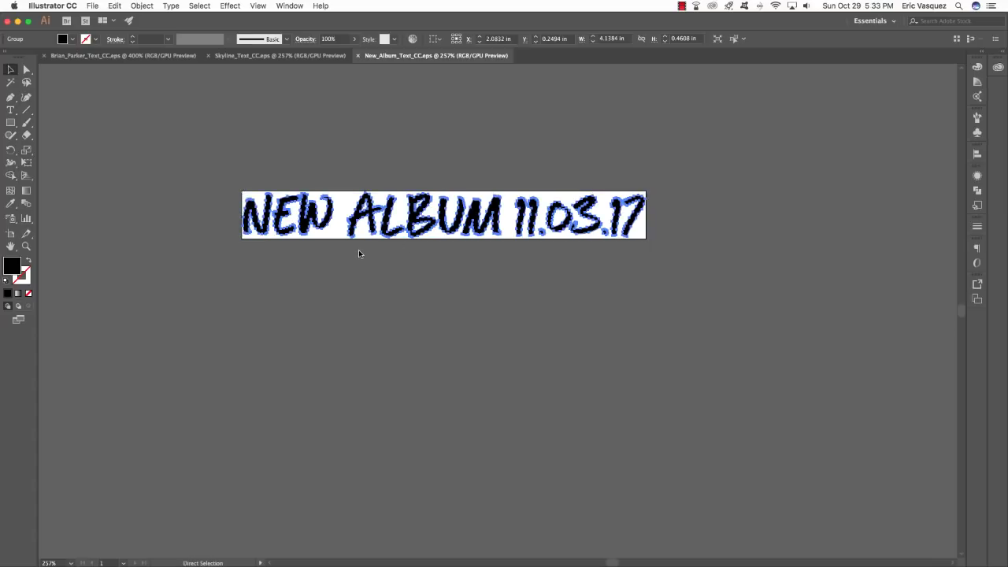
pyautogui.press('super+Tab')
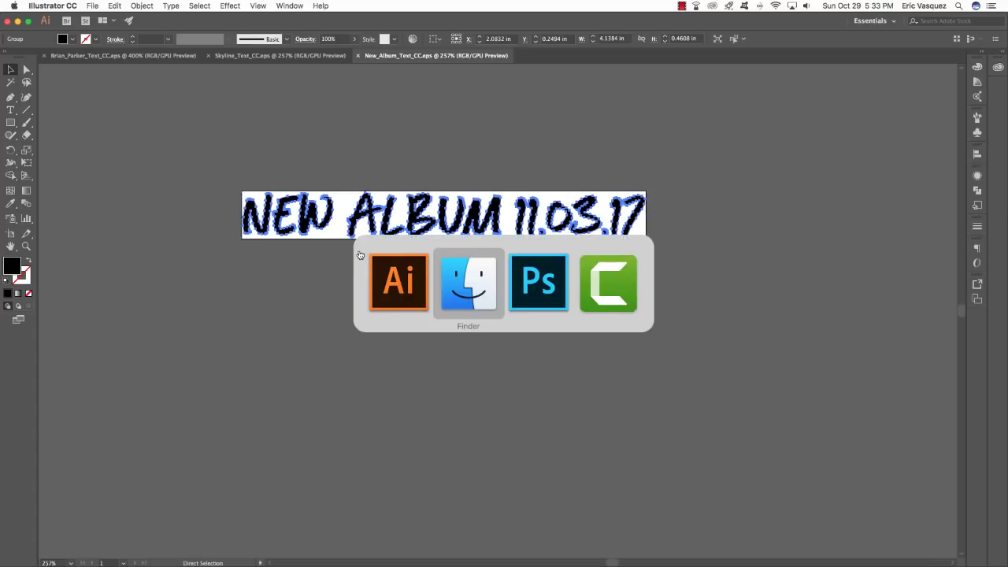
pyautogui.press('super+Tab')
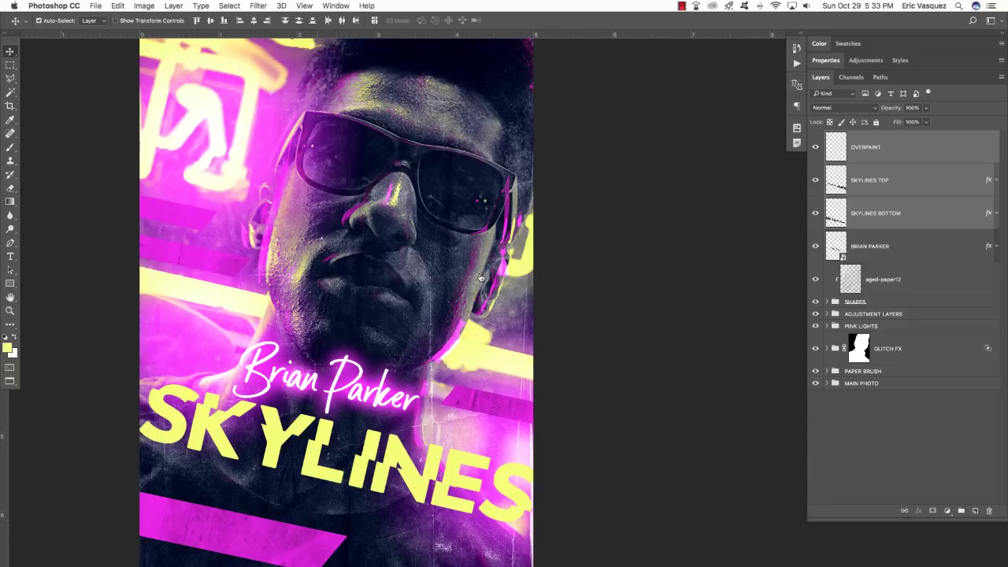
# Paste the NEW ALBUM lettering as a smart object above the OVERPAINT layer.
pyautogui.click(900, 136)
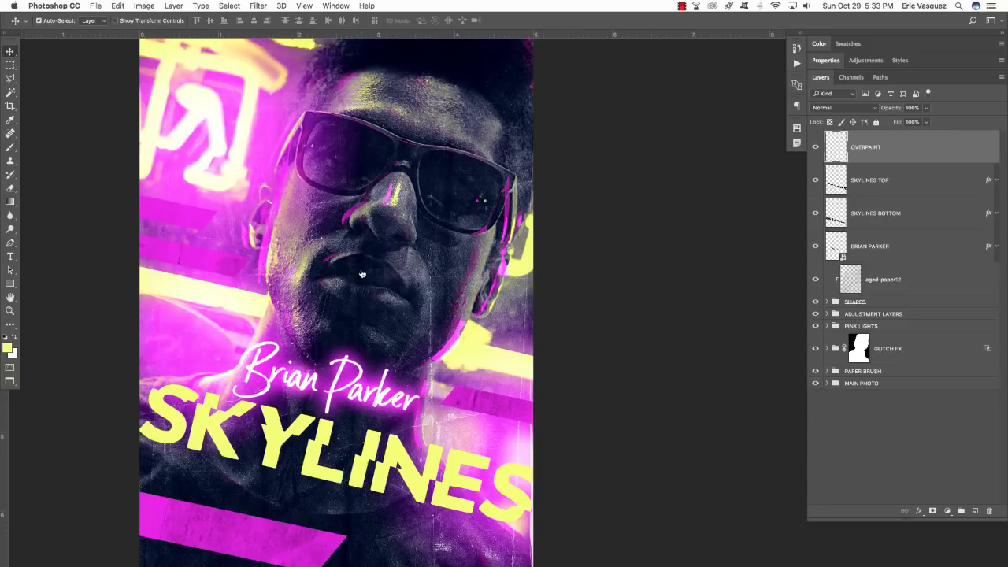
pyautogui.press('super+v')
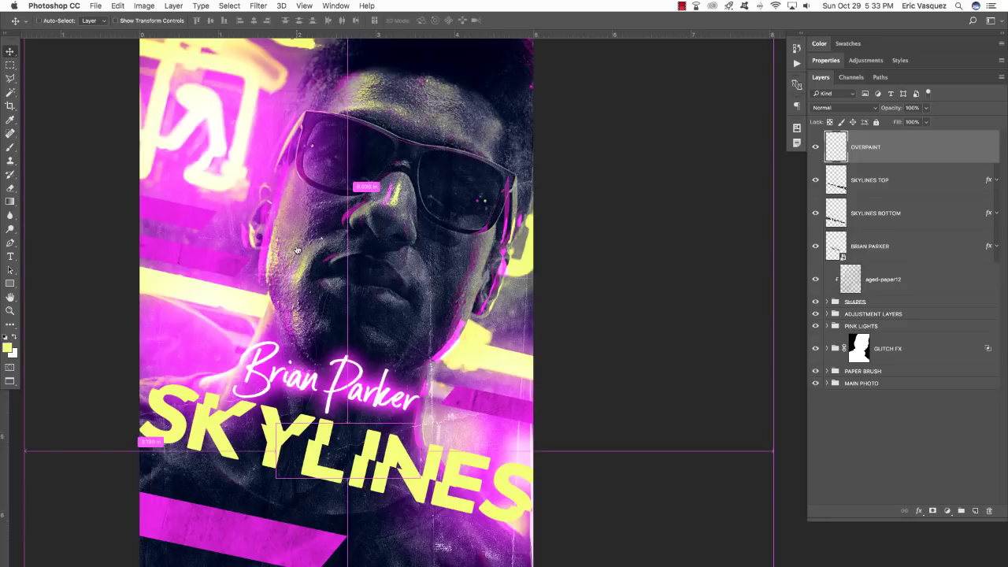
pyautogui.click(453, 262)
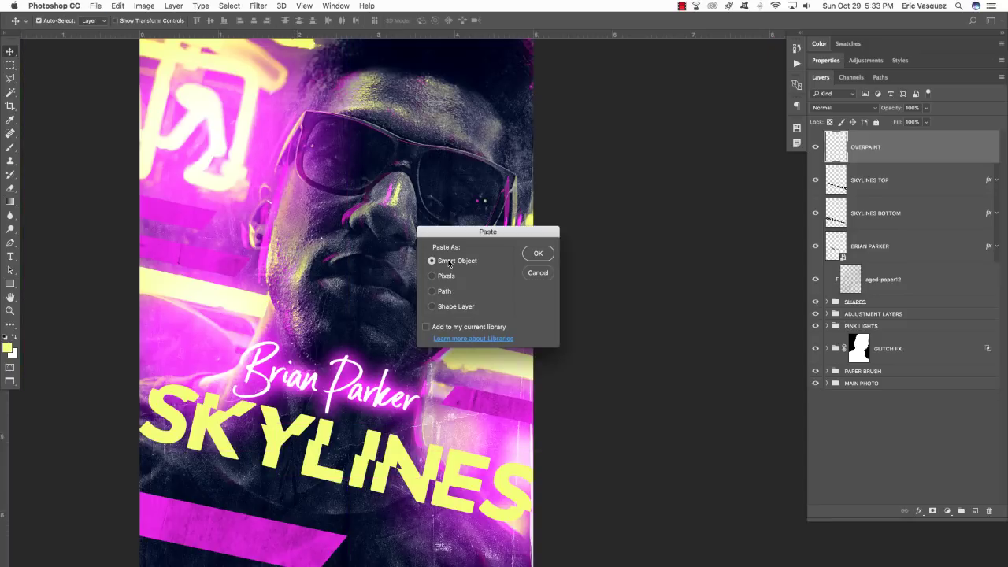
pyautogui.moveTo(517, 251); pyautogui.dragTo(384, 271)
pyautogui.click(384, 269)
# Move the lettering below SKYLINES, reduce its tilt, scale it to about 87%, and name the layer NEW ALBUM.
pyautogui.moveTo(386, 319); pyautogui.dragTo(354, 522)
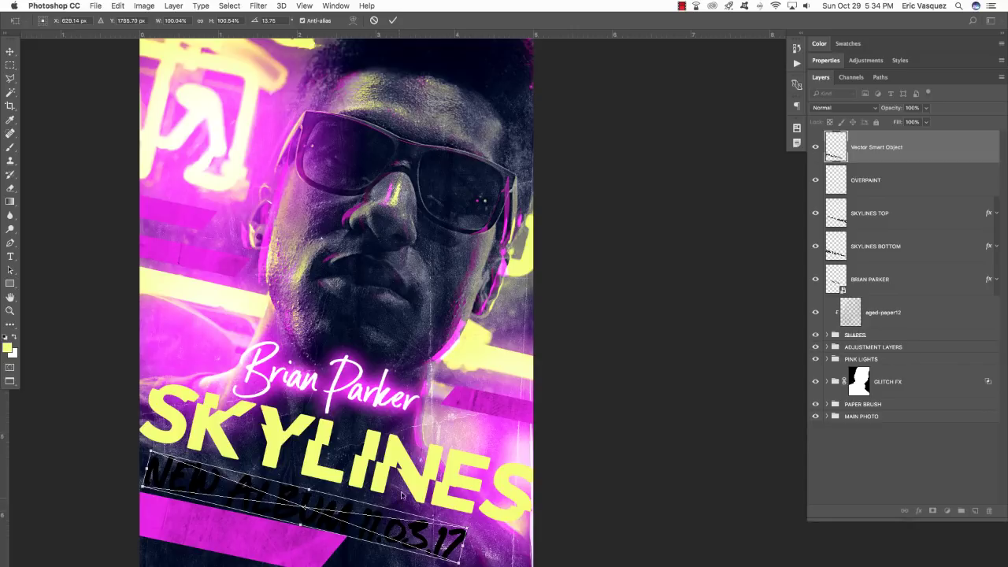
pyautogui.moveTo(410, 482); pyautogui.dragTo(408, 375)
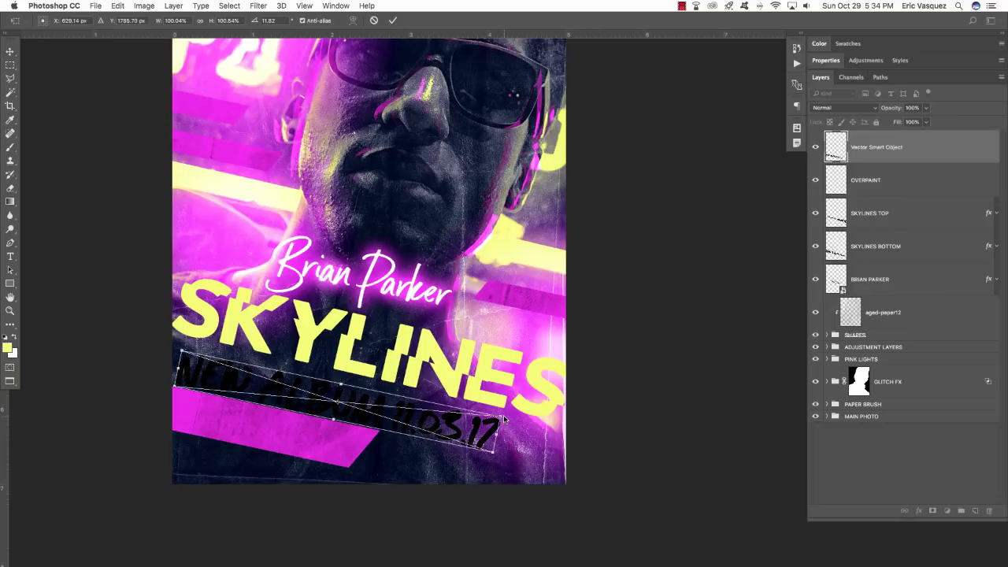
pyautogui.moveTo(504, 420)
pyautogui.mouseDown()
pyautogui.moveTo(381, 399)
pyautogui.moveTo(430, 425)
pyautogui.moveTo(522, 425)
pyautogui.mouseUp()
pyautogui.press('Return')
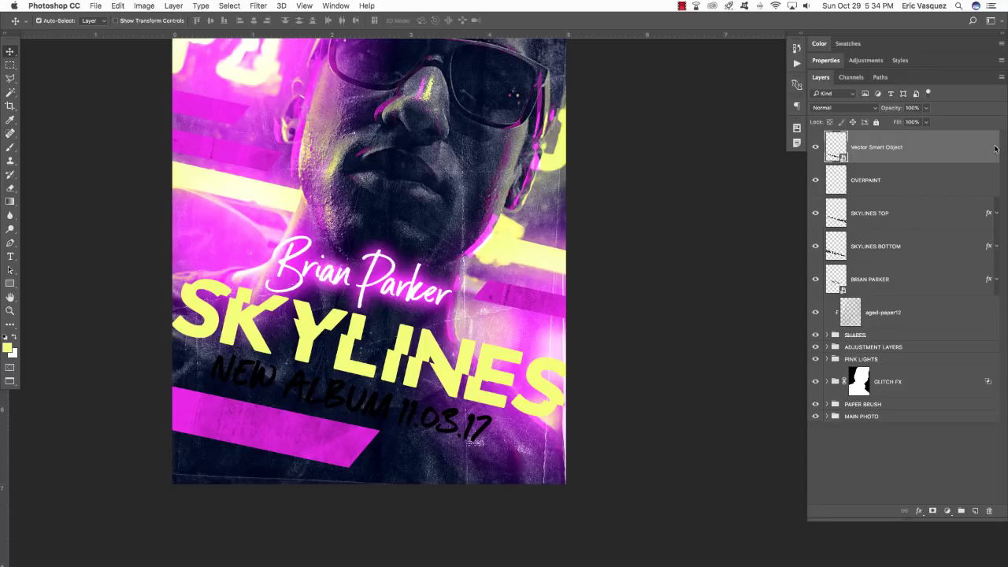
pyautogui.doubleClick(876, 147)
pyautogui.write('NEW ALBUM')
pyautogui.press('Return')
# Give the NEW ALBUM layer a magenta FF00FF Color Overlay.
pyautogui.doubleClick(994, 151)
pyautogui.click(525, 225)
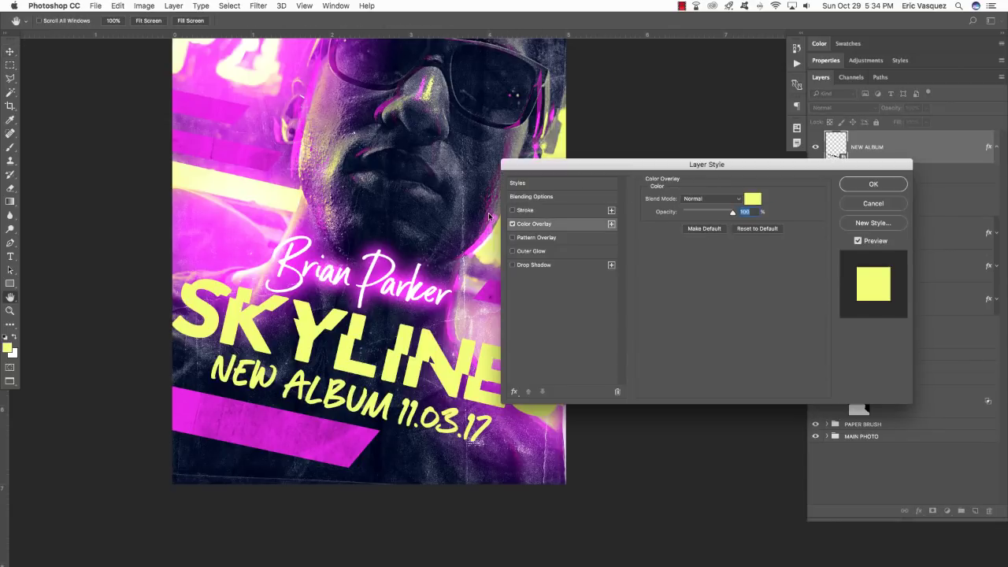
pyautogui.click(752, 199)
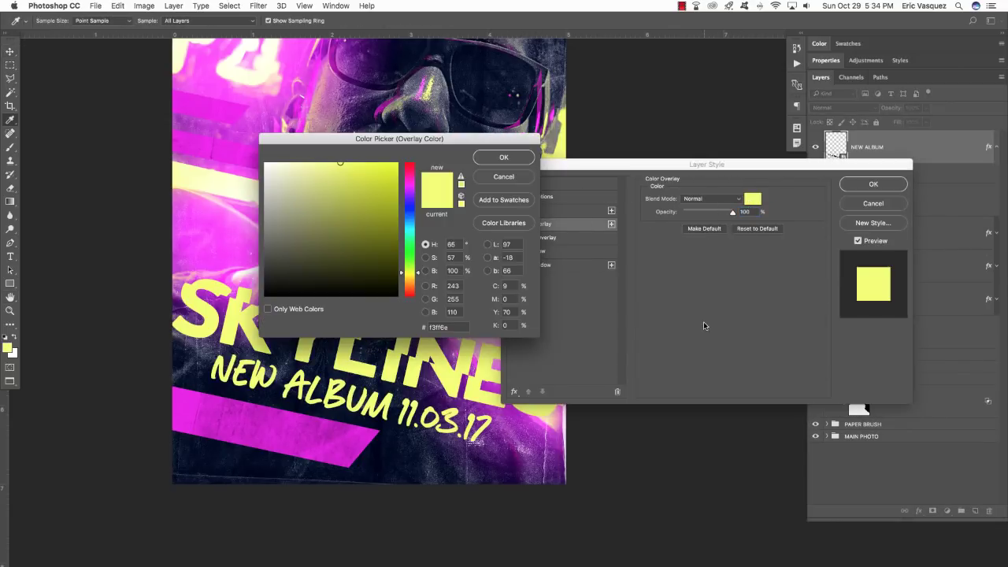
pyautogui.doubleClick(459, 326)
pyautogui.write('F')
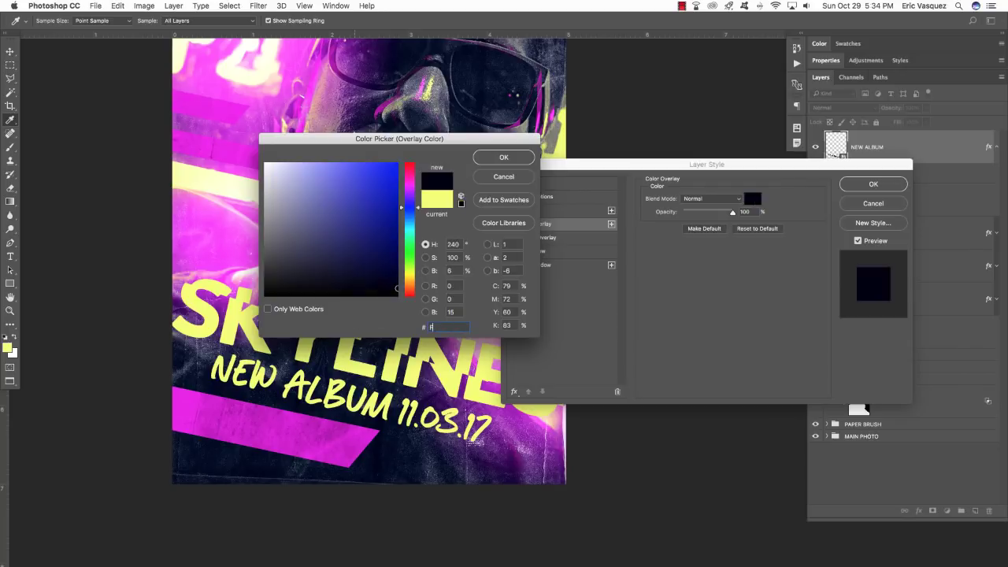
pyautogui.write('F00FF')
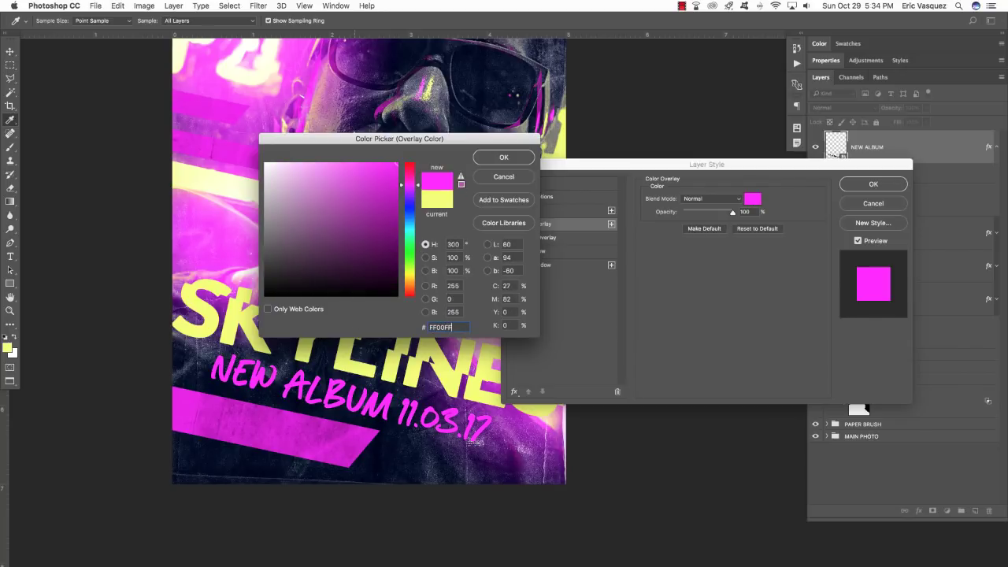
pyautogui.press('Return')
pyautogui.press('Return')
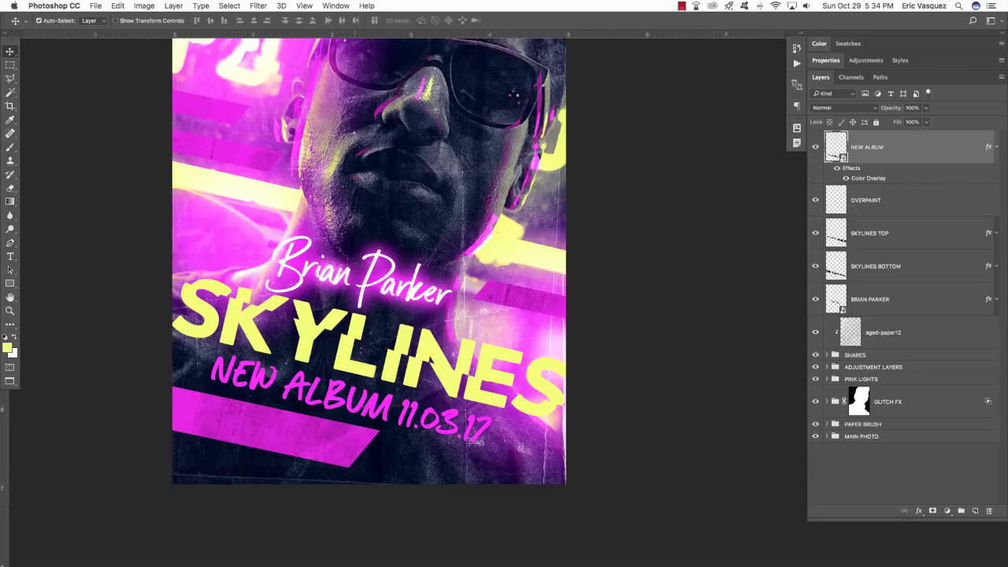
# Open Bonus_Text_CC.eps from the Cultivated Mind folder in Illustrator.
pyautogui.press('super+Tab')
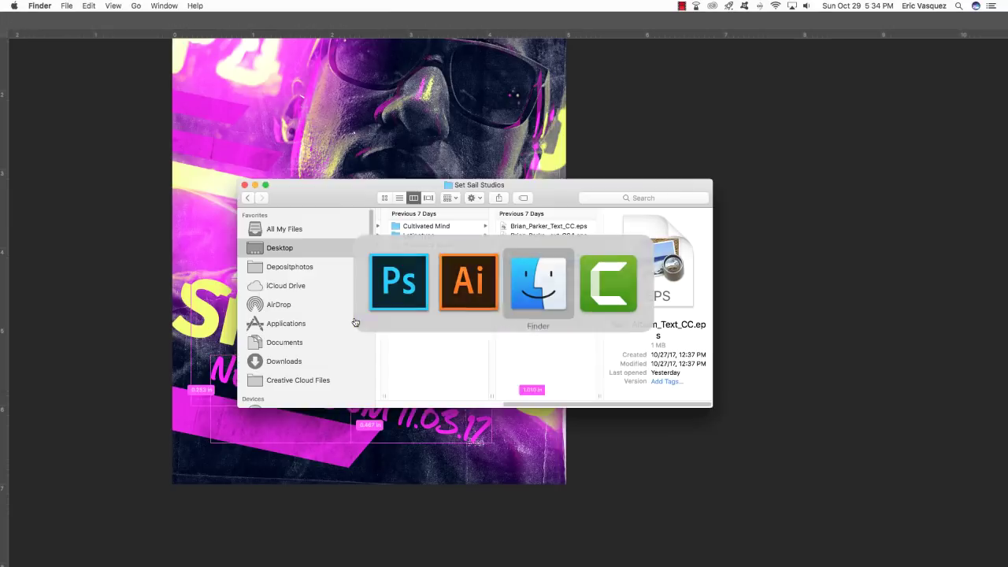
pyautogui.click(432, 256)
pyautogui.press('Up')
pyautogui.press('Up')
pyautogui.press('Up')
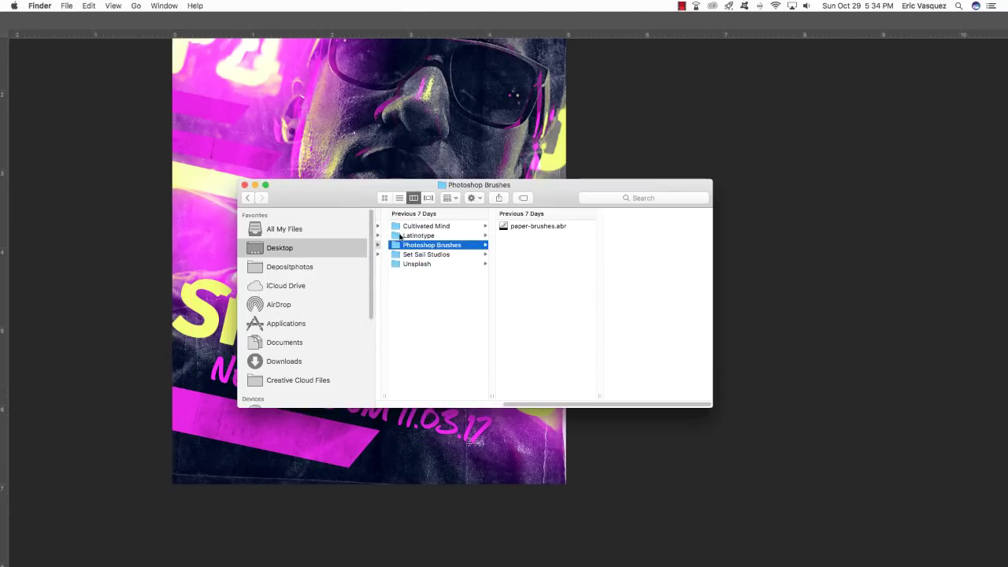
pyautogui.click(534, 227)
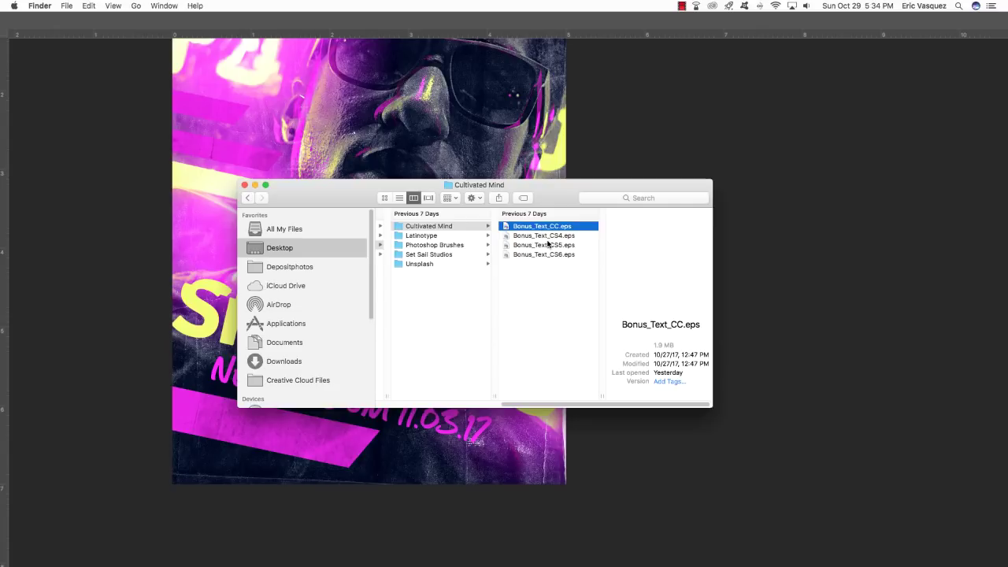
pyautogui.moveTo(543, 227); pyautogui.dragTo(518, 547)
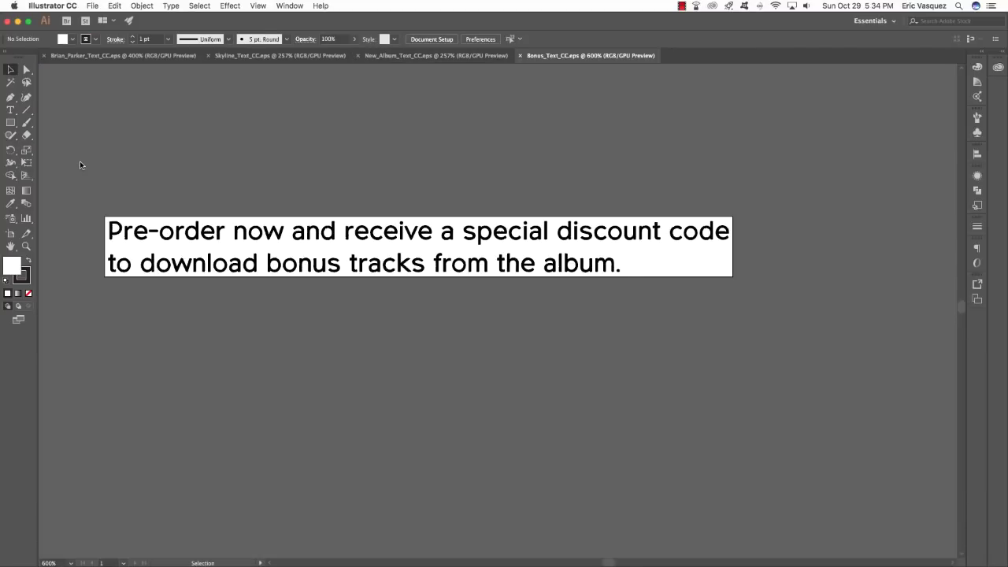
# Select and copy the pre-order bonus text, then return to Photoshop.
pyautogui.press('super+a')
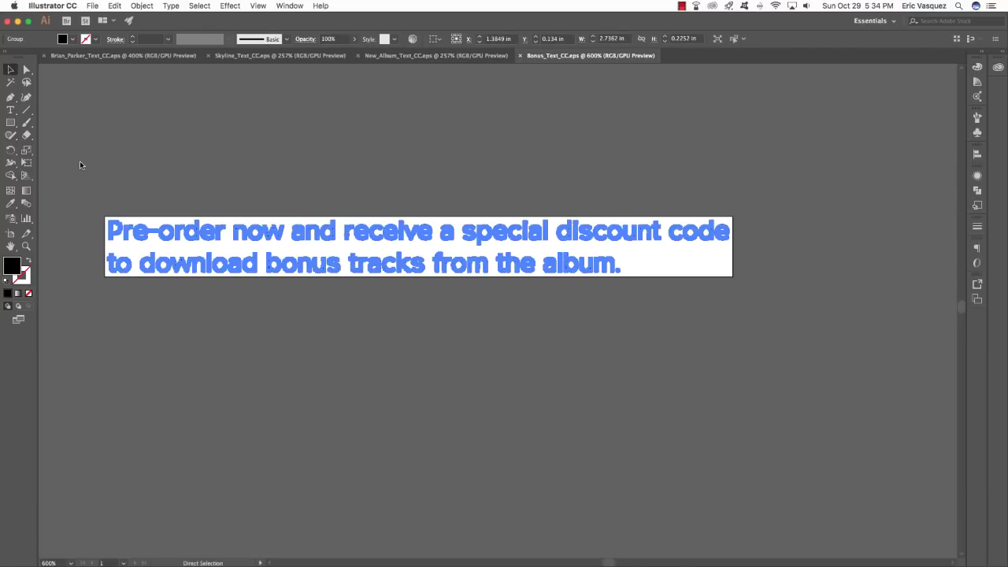
pyautogui.click(80, 161)
pyautogui.press('super+a')
pyautogui.press('super+Tab')
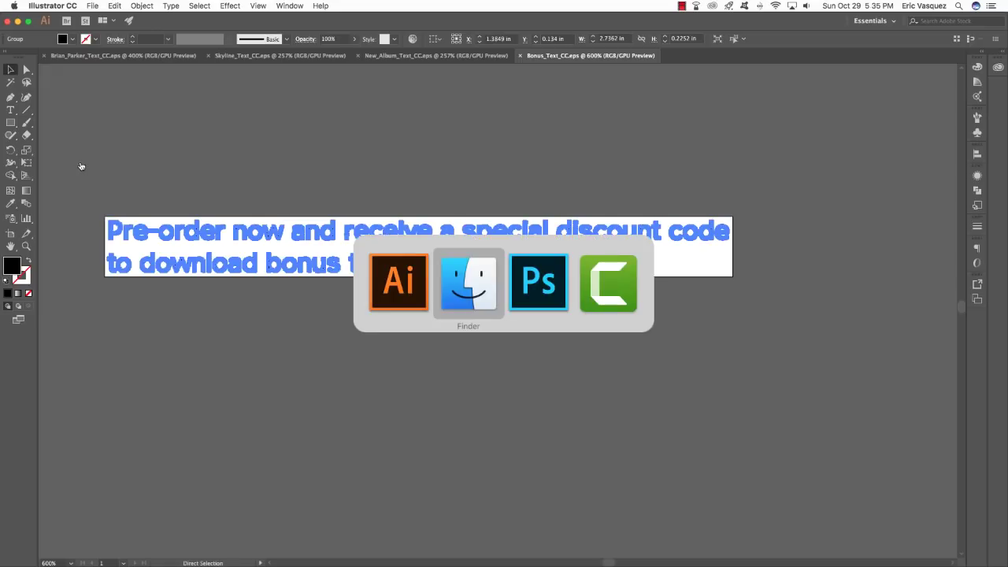
pyautogui.press('super+Tab')
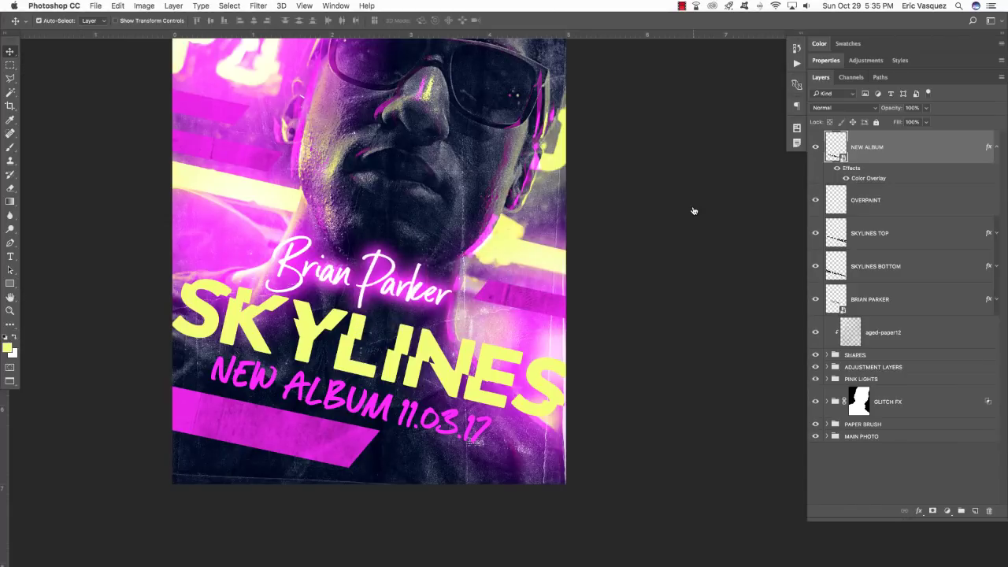
# Paste the pre-order text as a smart object, tilted about 11.5° onto the bottom pink banner.
pyautogui.press('super+v')
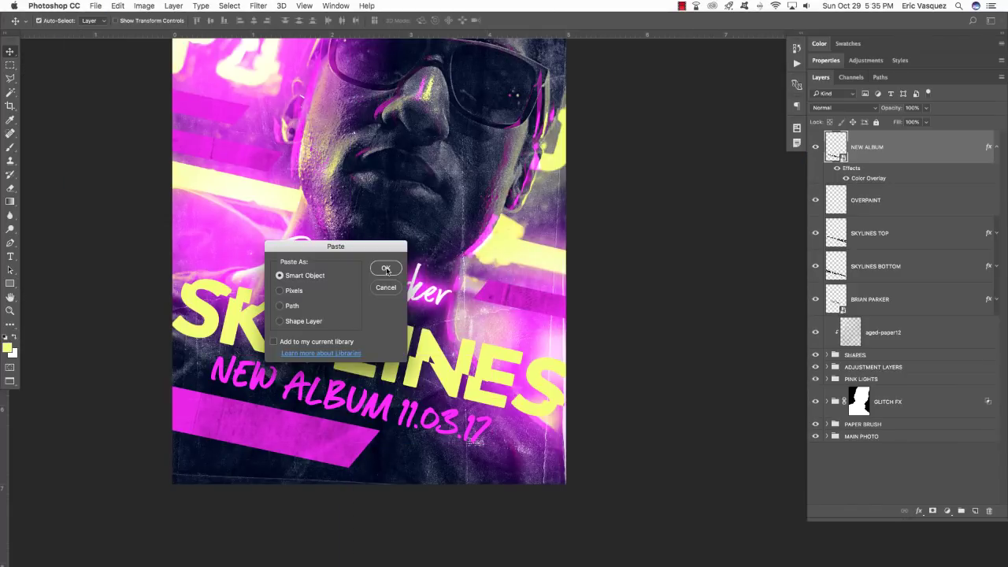
pyautogui.click(386, 268)
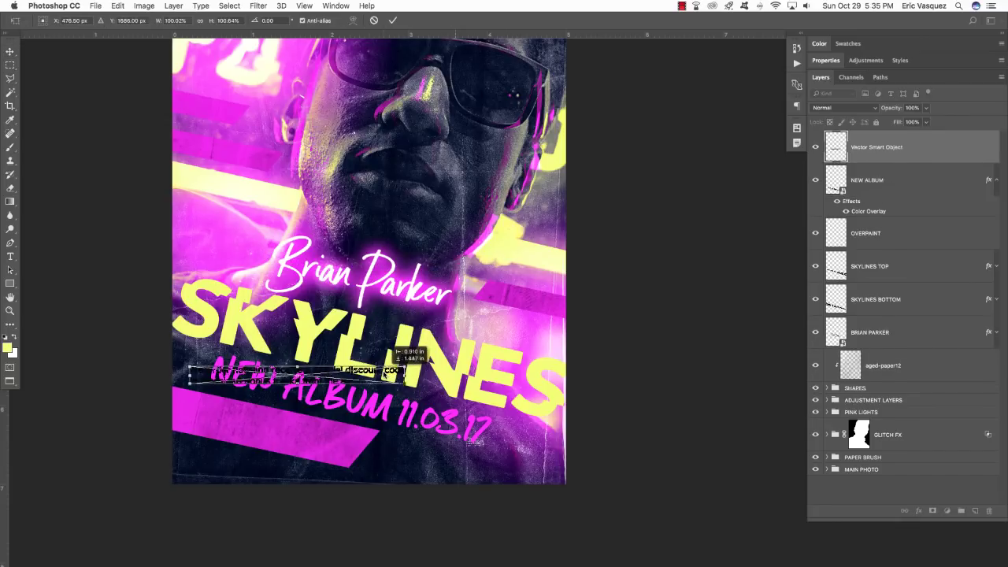
pyautogui.moveTo(386, 369); pyautogui.dragTo(363, 426)
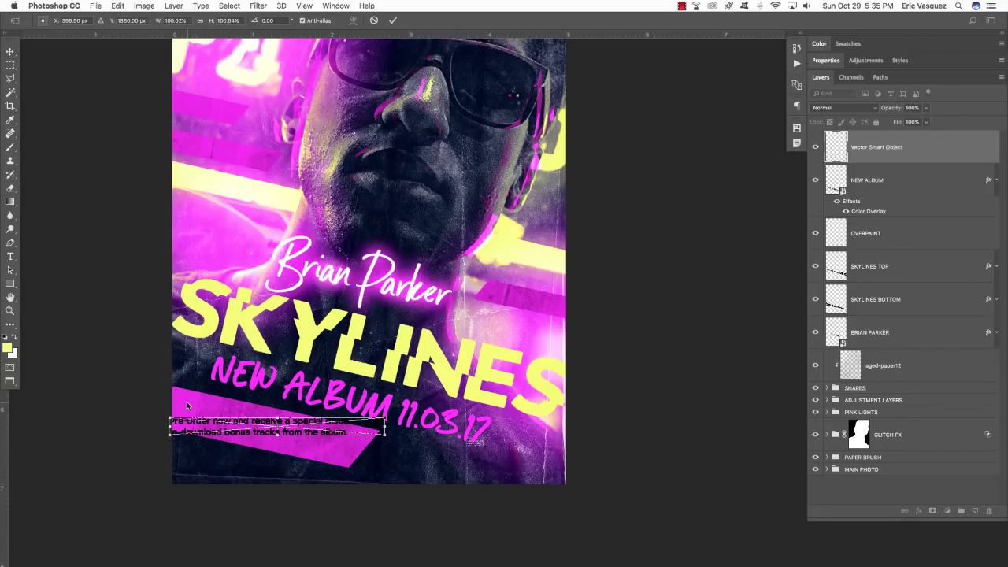
pyautogui.hscroll(-1, 341, 384)
pyautogui.moveTo(422, 403); pyautogui.dragTo(370, 447)
pyautogui.press('Return')
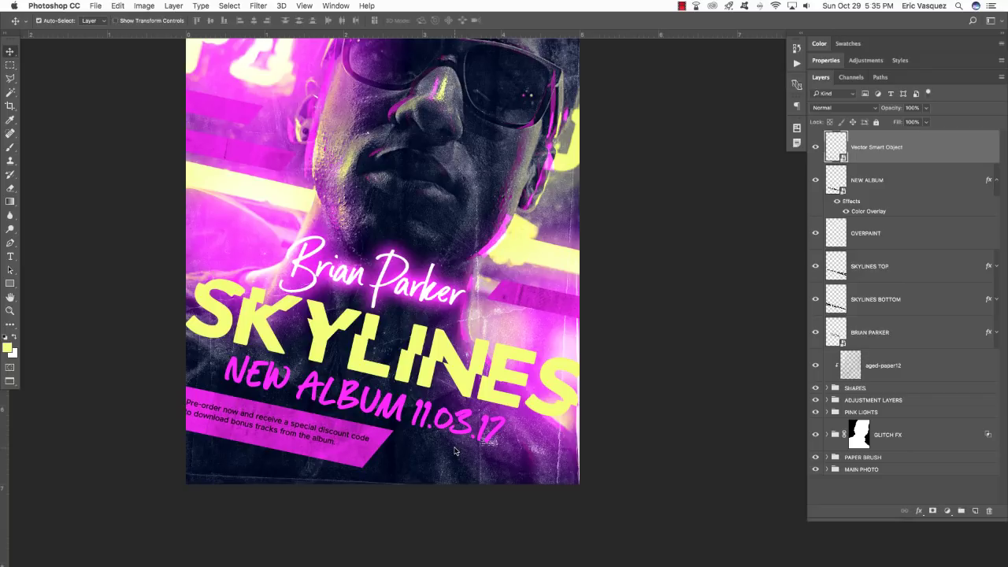
pyautogui.press('Up')
pyautogui.press('Up')
pyautogui.press('Up')
pyautogui.press('Right')
pyautogui.press('Right')
pyautogui.press('Right')
pyautogui.press('Right')
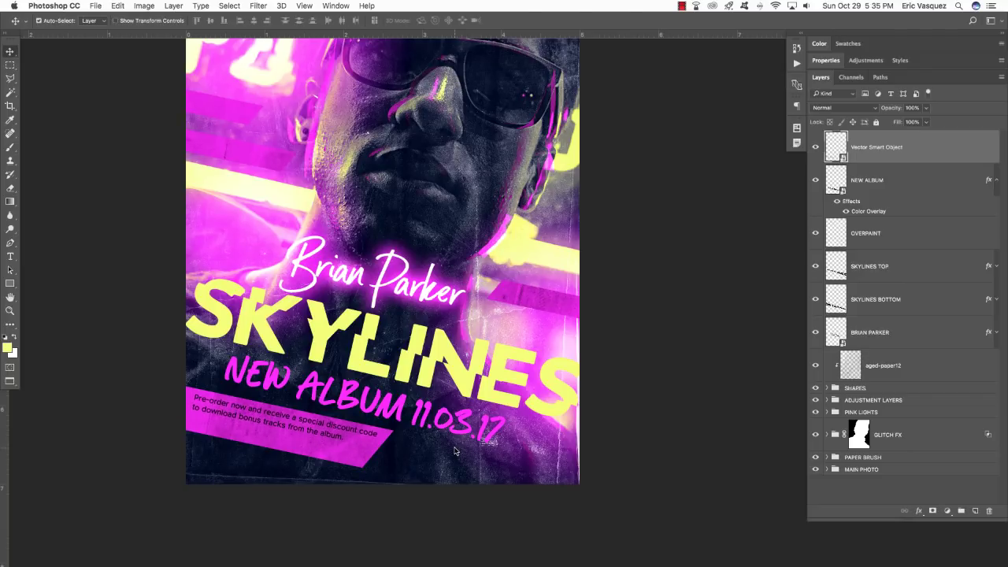
pyautogui.press('Down')
pyautogui.press('Down')
pyautogui.press('Down')
pyautogui.press('Down')
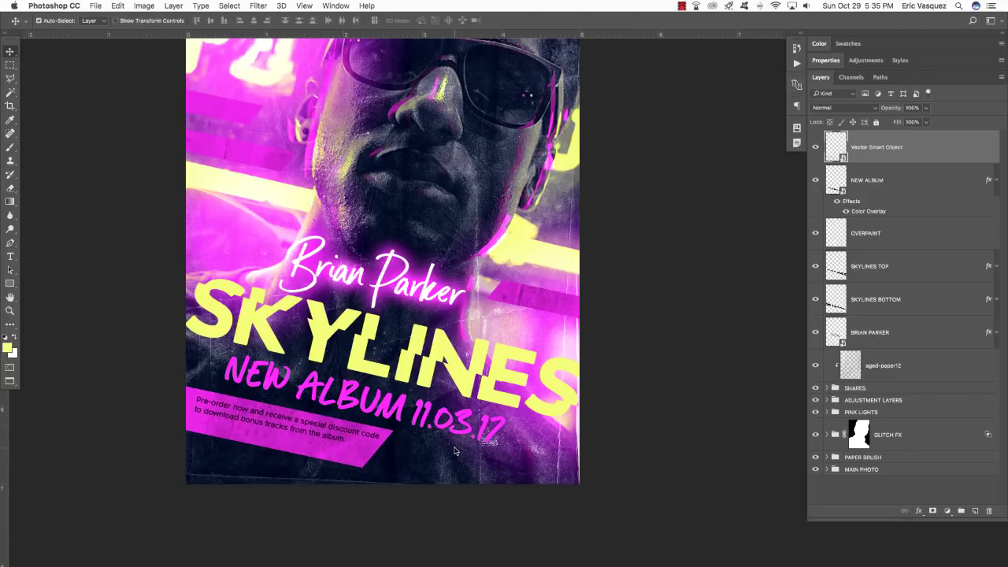
# Rename the pre-order text layer BONUS TEXT.
pyautogui.doubleClick(876, 148)
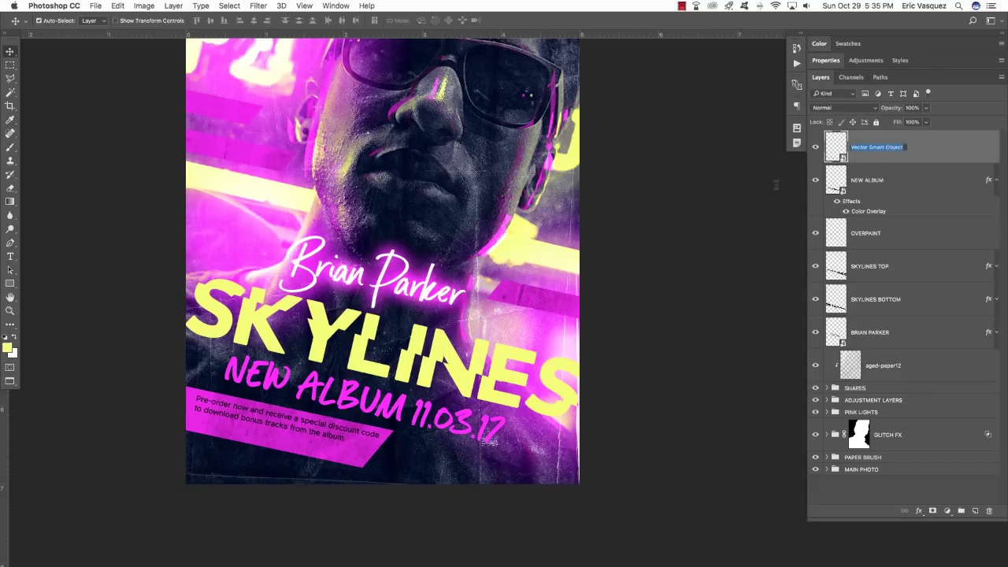
pyautogui.write('BONUS TETX')
pyautogui.press('Return')
pyautogui.doubleClick(876, 147)
pyautogui.press('Return')
# Add a white Color Overlay layer style to BONUS TEXT.
pyautogui.doubleClick(860, 154)
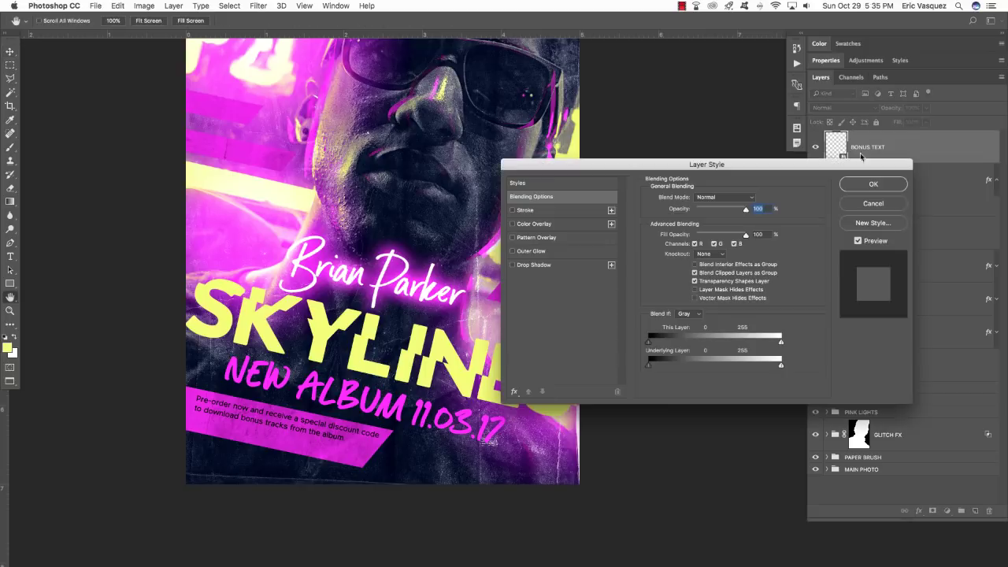
pyautogui.click(526, 225)
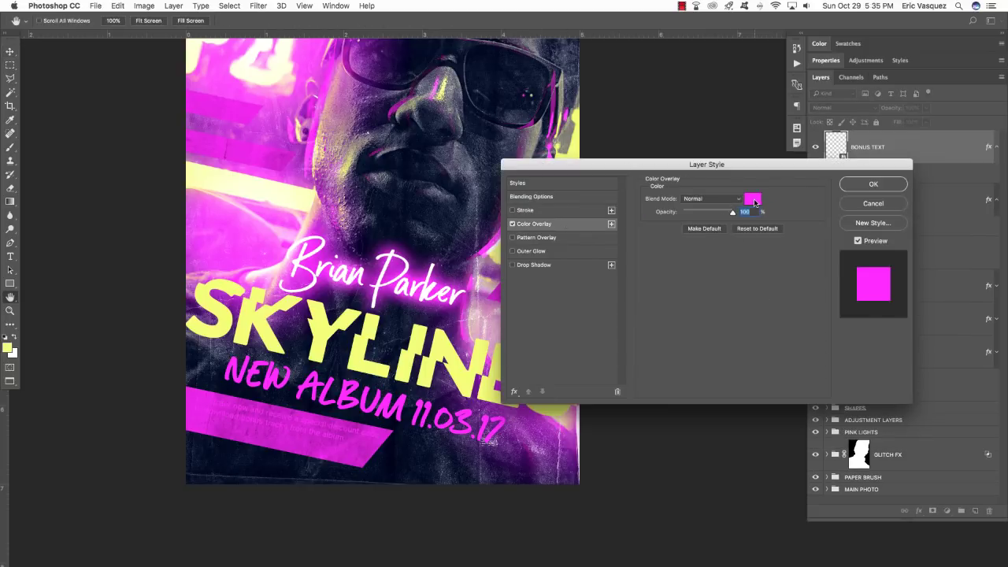
pyautogui.click(752, 198)
pyautogui.click(265, 164)
pyautogui.click(496, 157)
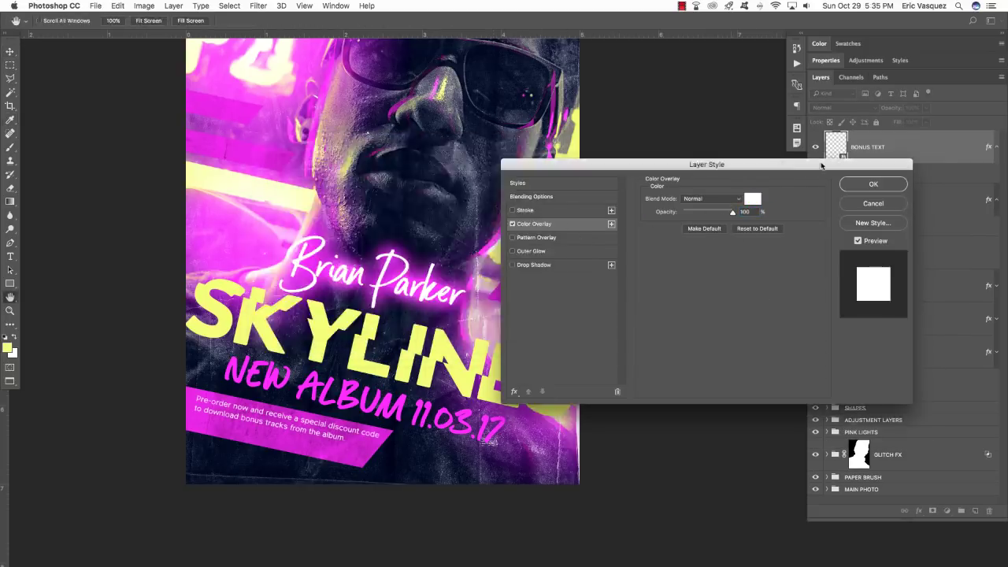
pyautogui.click(873, 183)
pyautogui.click(996, 147)
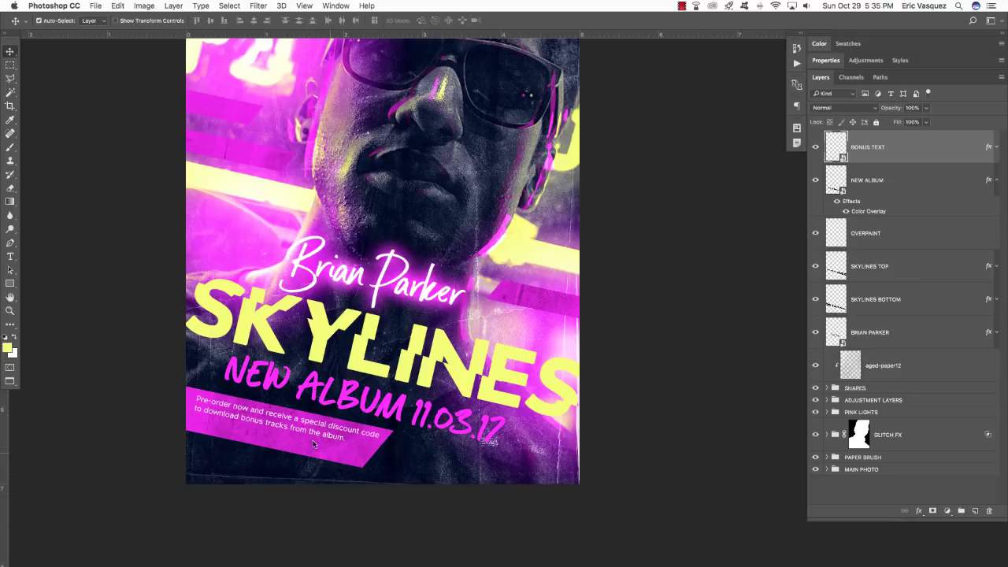
# Expand the SHAPES group and select the pink banner layer, Rectangle 1 copy 3.
pyautogui.click(876, 391)
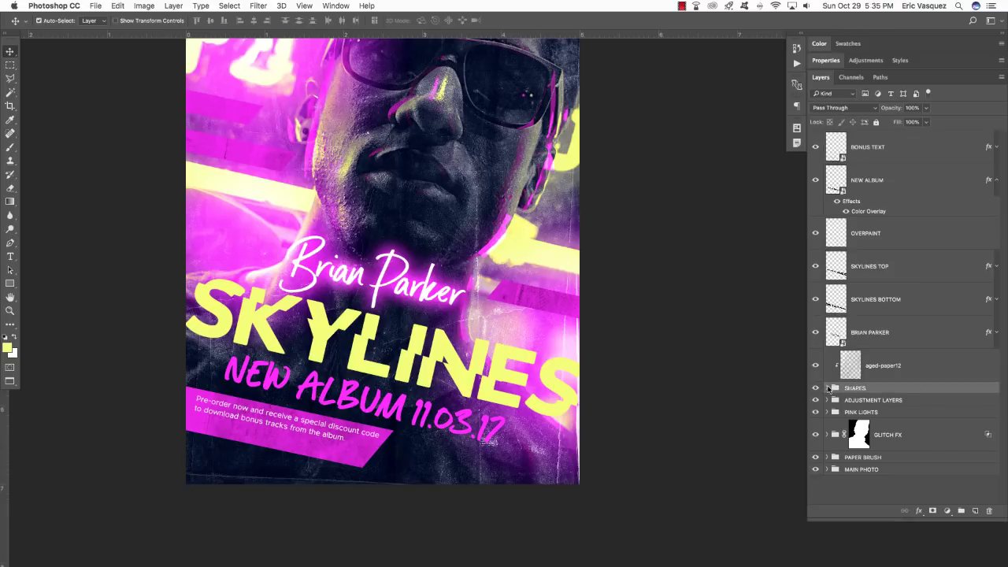
pyautogui.click(827, 388)
pyautogui.click(899, 413)
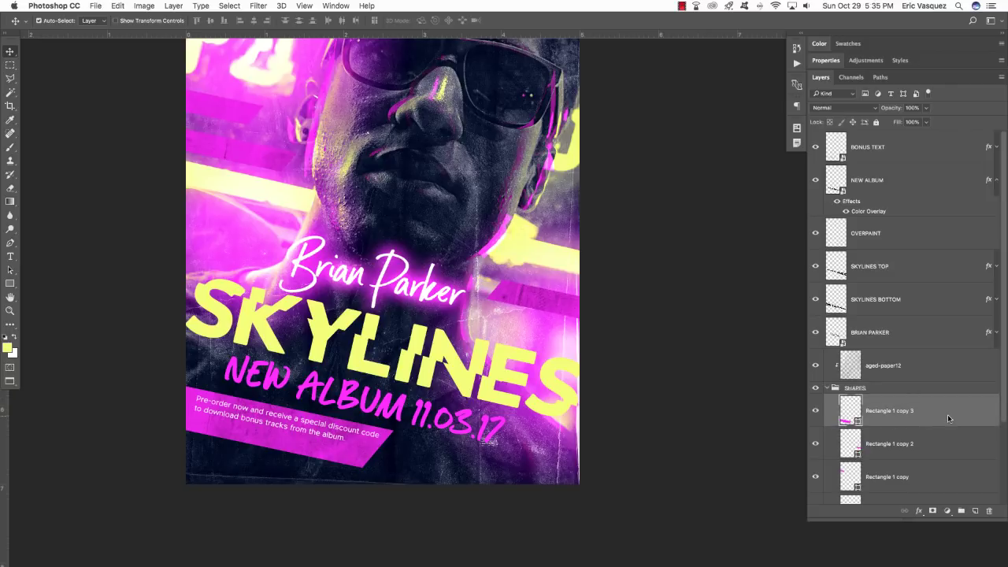
pyautogui.click(815, 411)
pyautogui.click(815, 411)
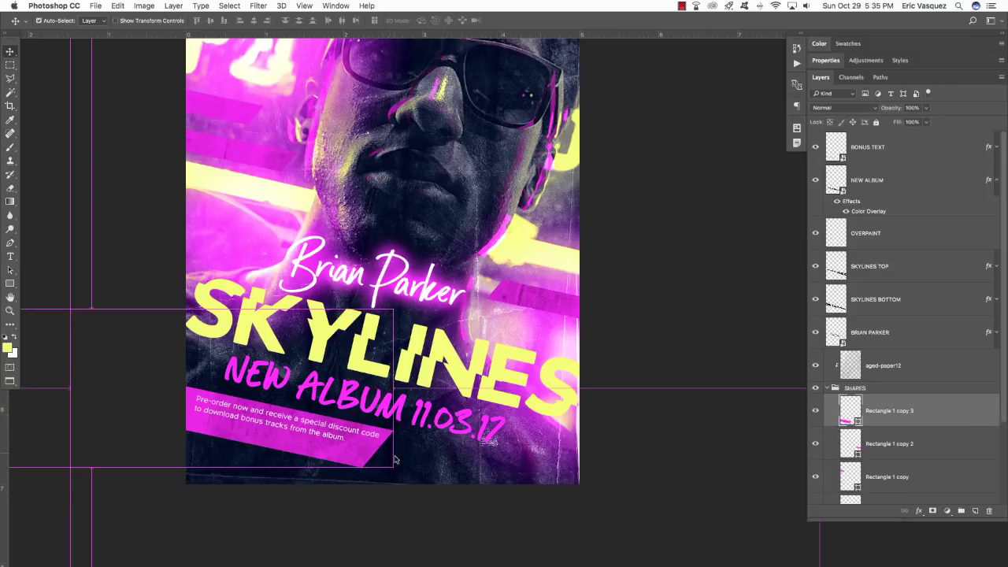
# Shrink the pink banner to about 86% with a slight tilt adjustment under the pre-order text.
pyautogui.hotkey('ctrl', 't')
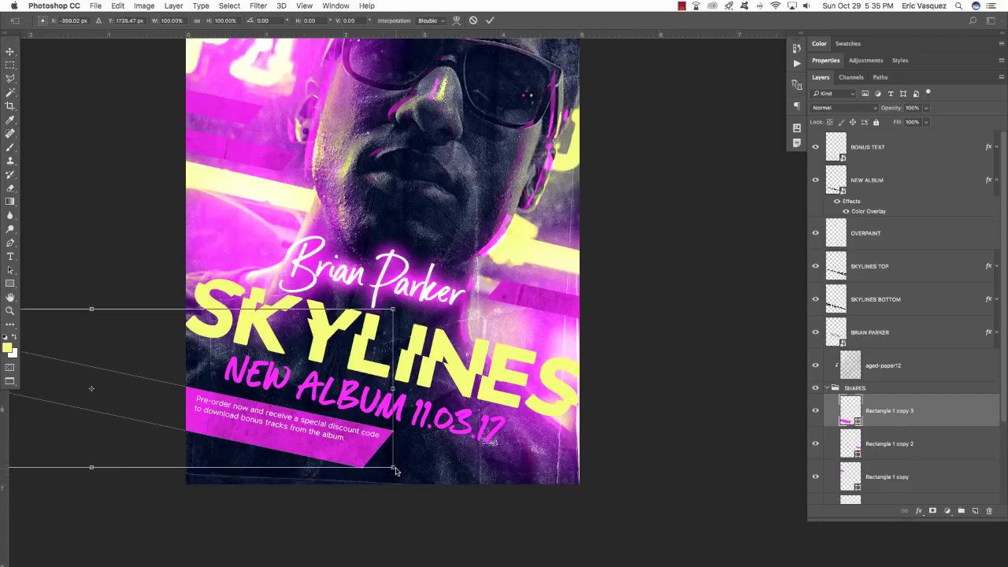
pyautogui.moveTo(397, 471); pyautogui.dragTo(364, 451)
pyautogui.moveTo(433, 456); pyautogui.dragTo(443, 458)
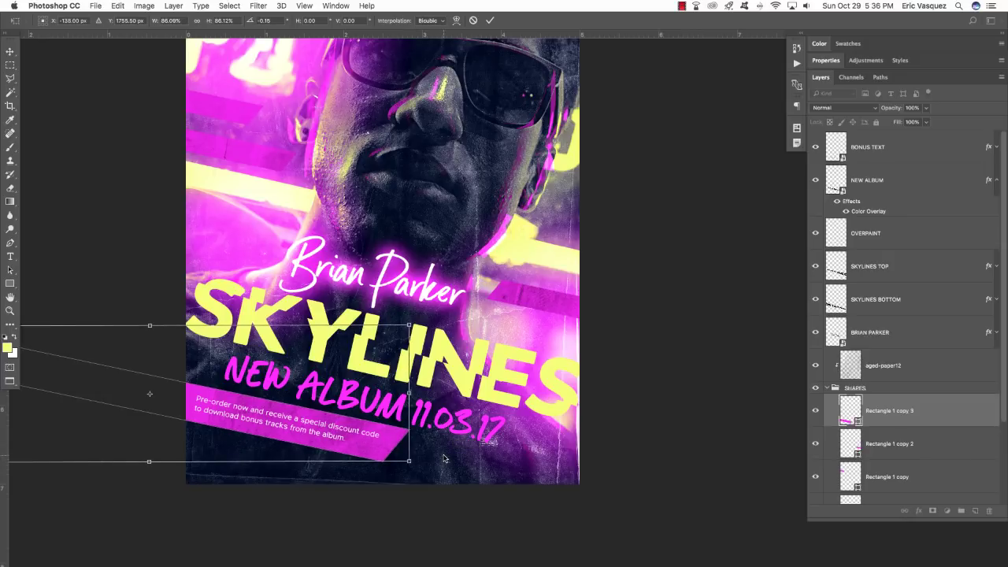
pyautogui.press('Return')
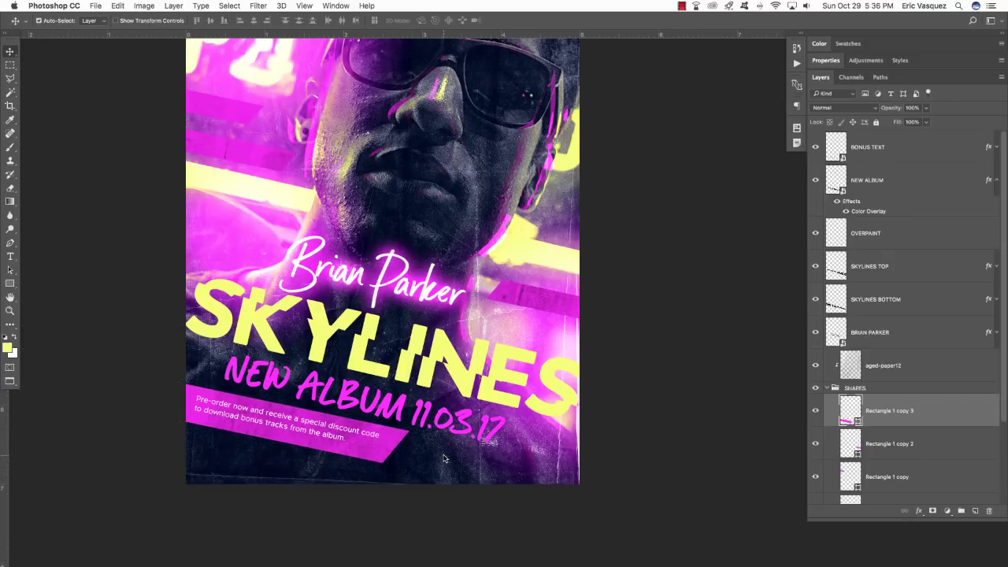
pyautogui.hscroll(5, 443, 458)
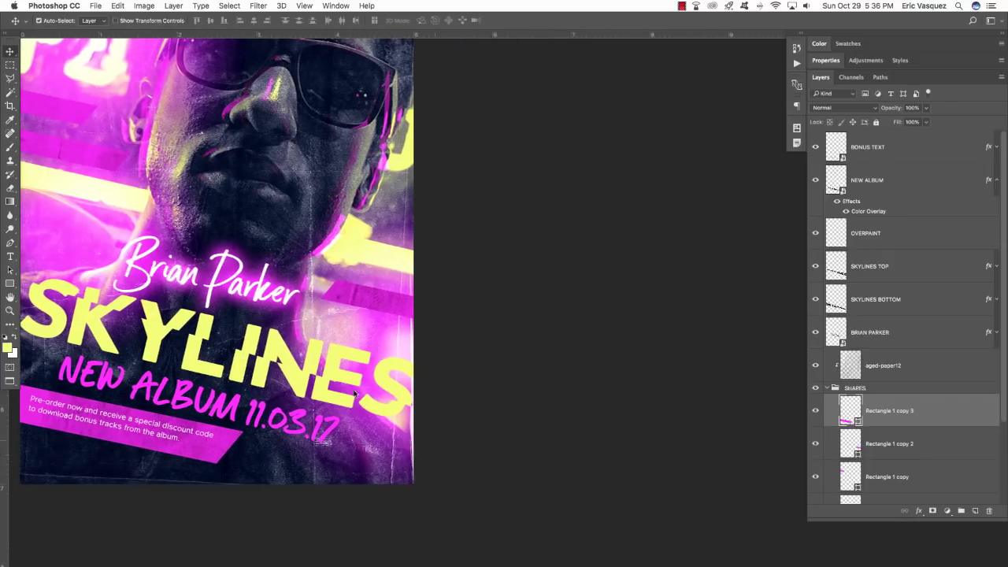
pyautogui.hscroll(-6, 556, 473)
pyautogui.scroll(3, 556, 473)
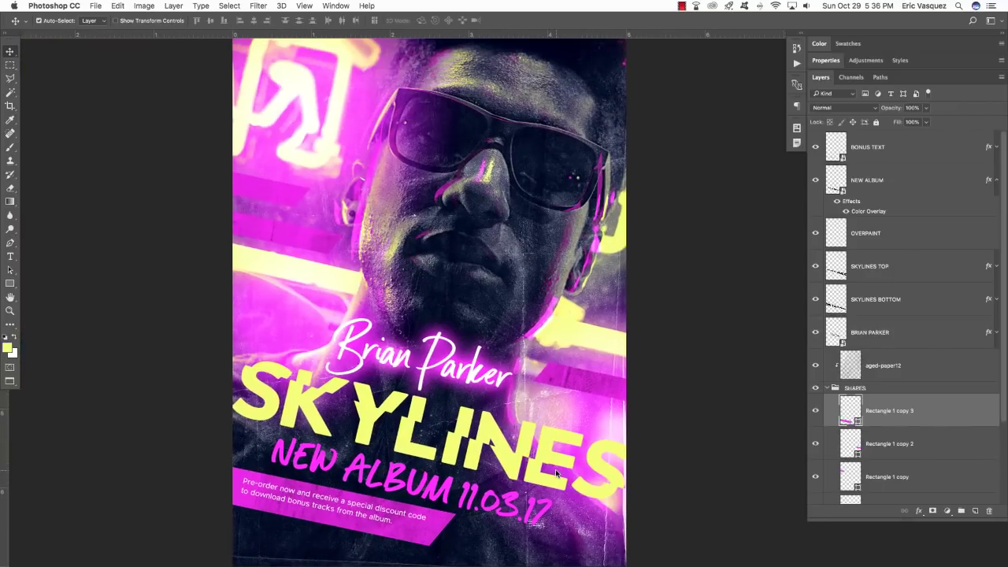
pyautogui.click(827, 389)
pyautogui.click(827, 389)
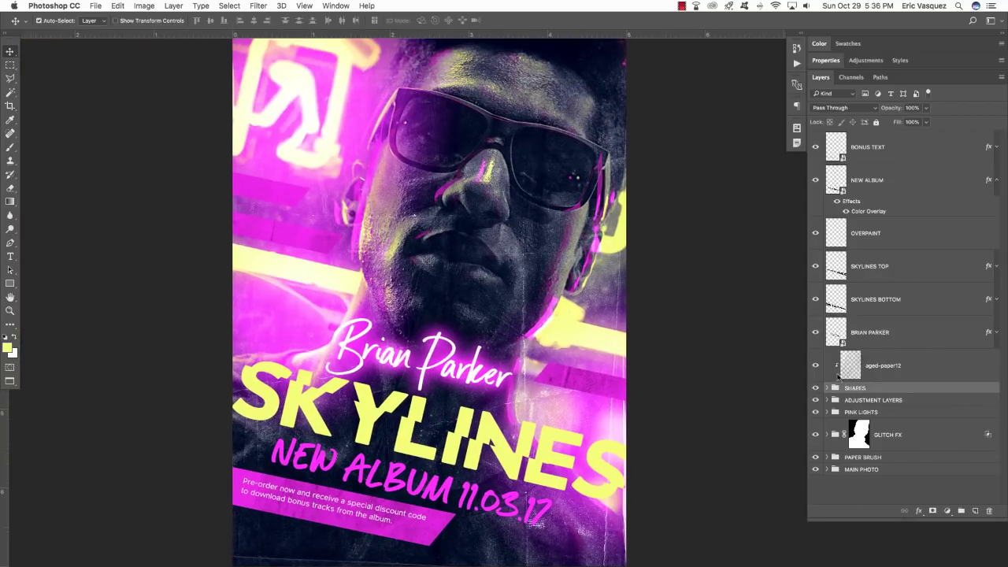
pyautogui.click(902, 336)
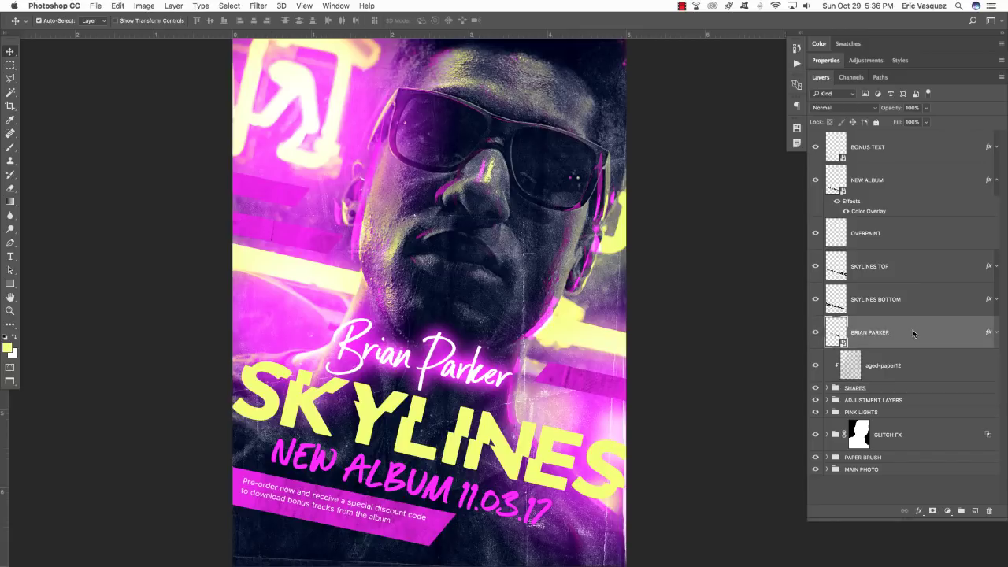
pyautogui.keyDown('shift'); pyautogui.click(929, 146); pyautogui.keyUp('shift')
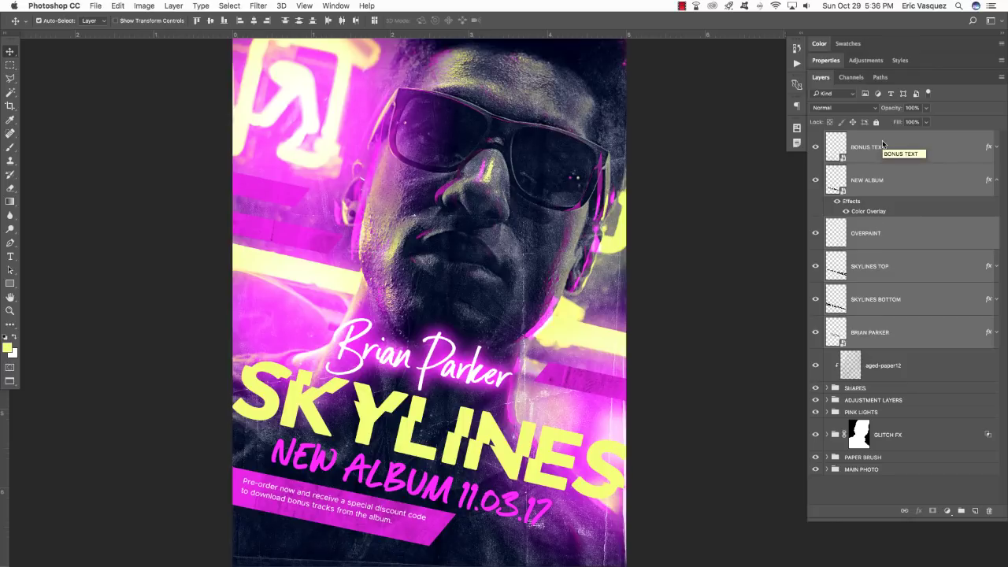
pyautogui.press('super+g')
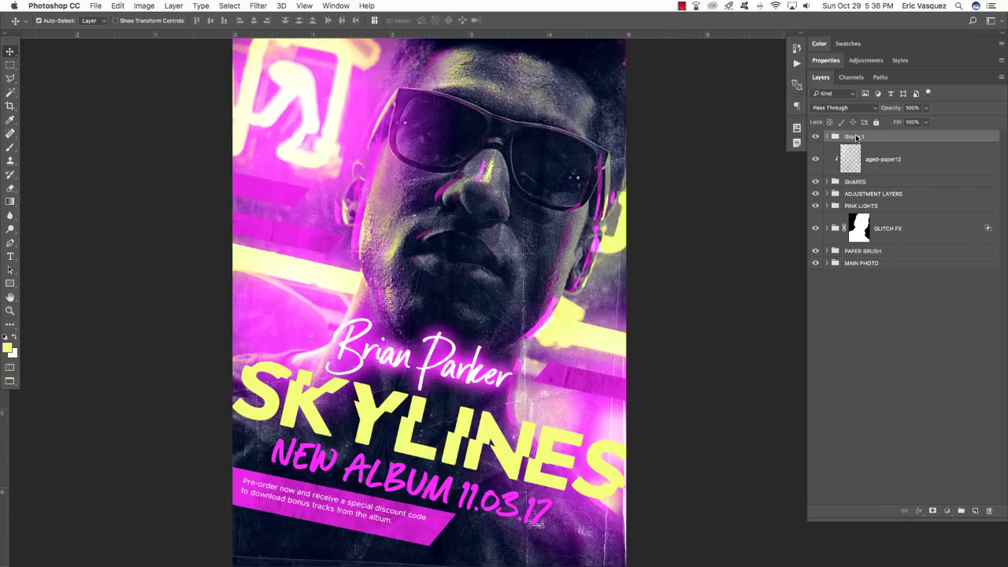
pyautogui.doubleClick(906, 135)
pyautogui.write('TE')
pyautogui.press('Return')
# Select the aged-paper12 texture layer, compare its effect, and duplicate it.
pyautogui.hotkey('alt', '[')
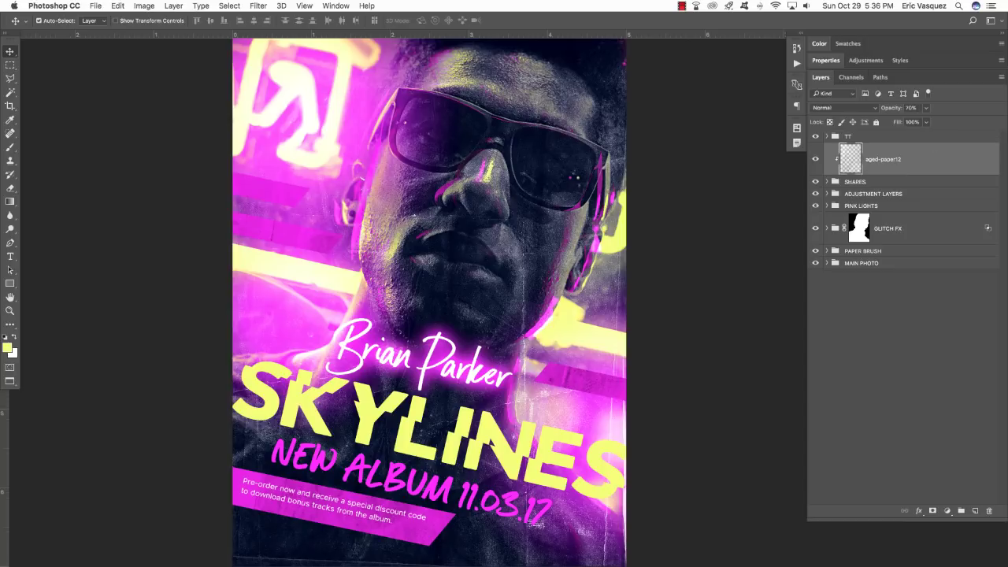
pyautogui.click(815, 159)
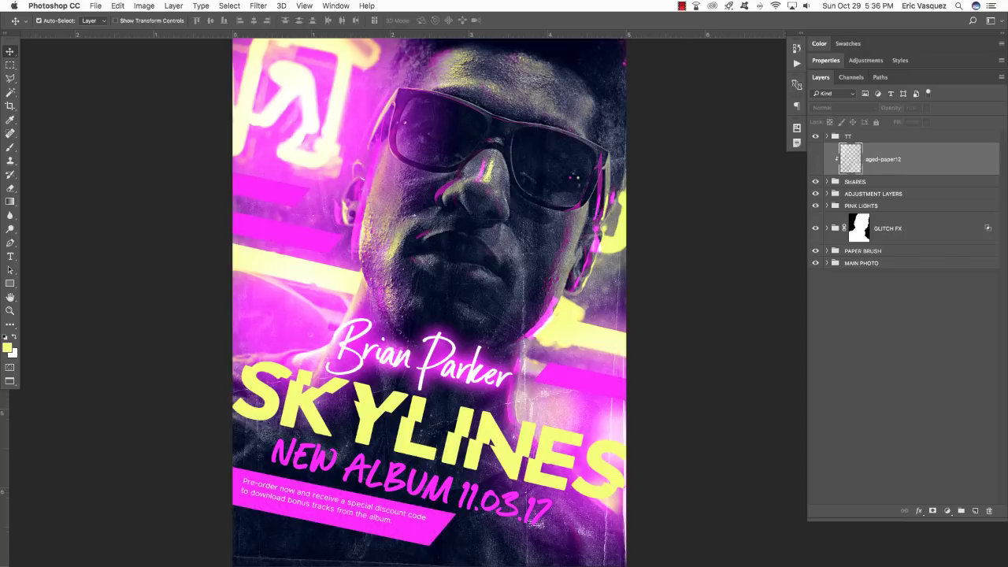
pyautogui.click(815, 159)
pyautogui.click(815, 159)
pyautogui.click(815, 159)
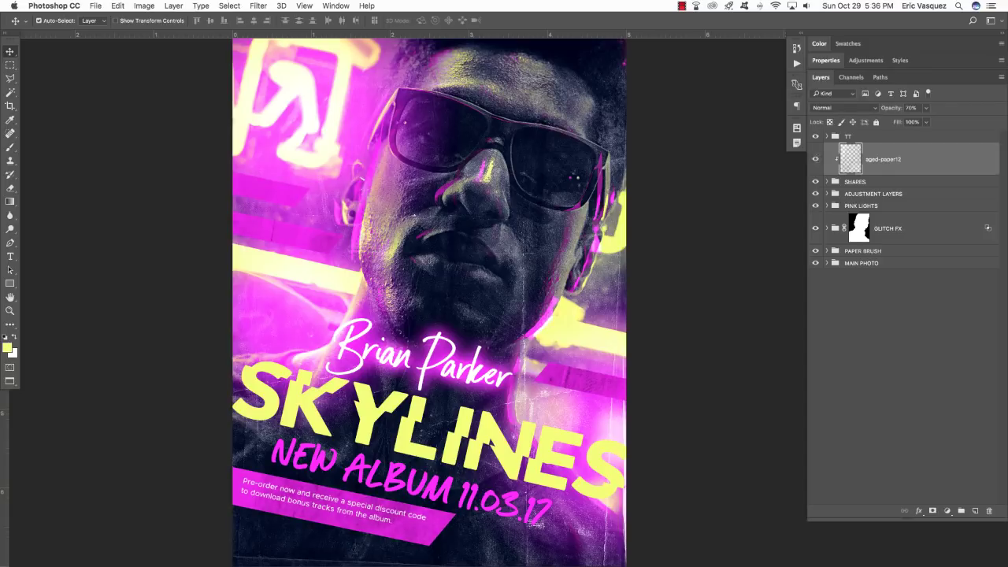
pyautogui.hotkey('alt', '[')
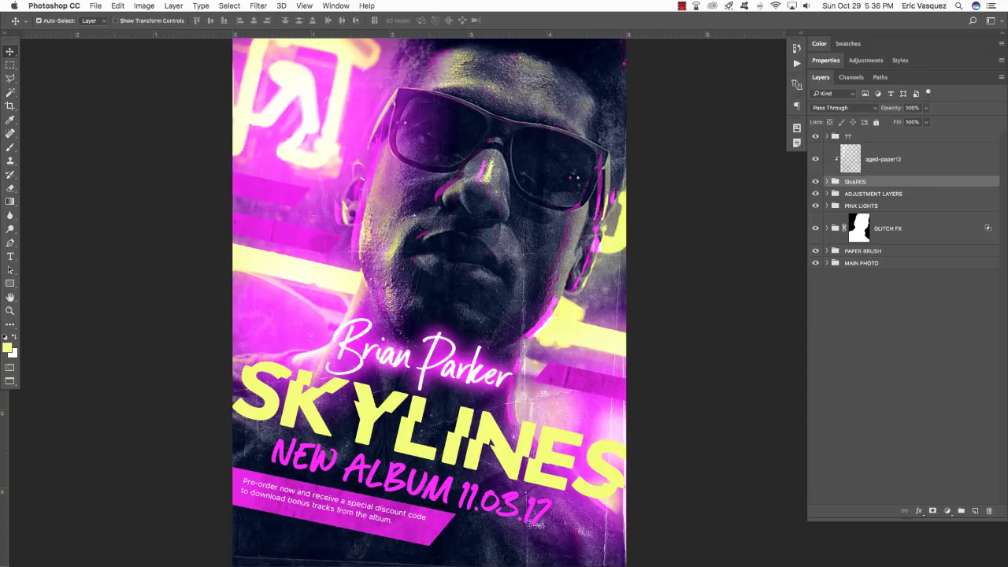
pyautogui.hotkey('alt', ']')
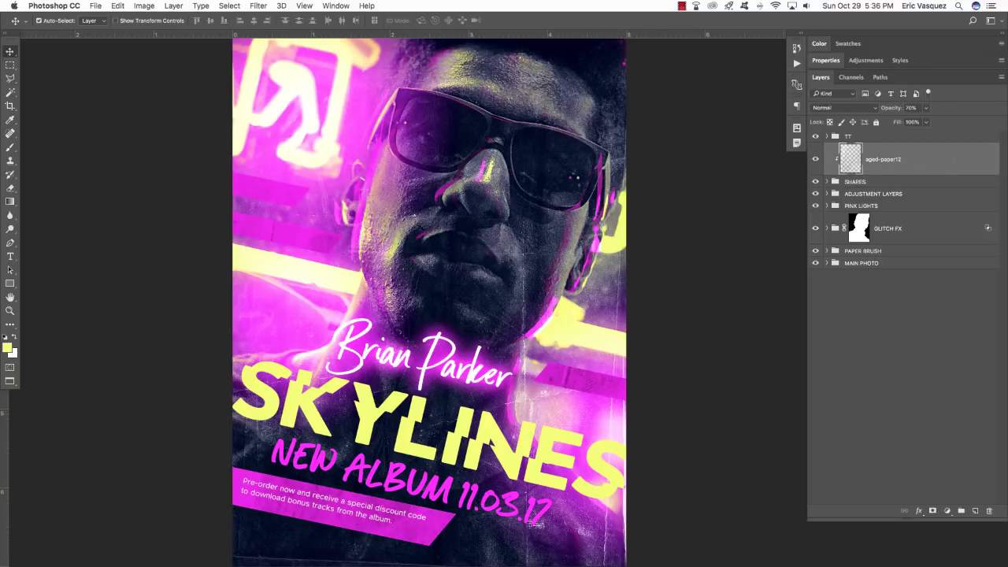
pyautogui.press('super+j')
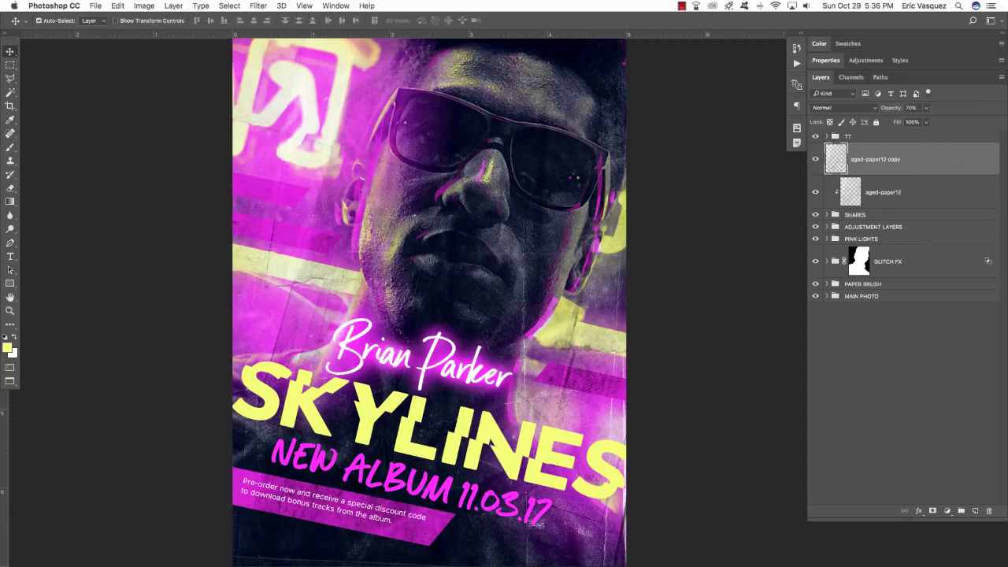
# Move the aged-paper12 copy to the top and clip it to the TT group.
pyautogui.press('super+bracketright')
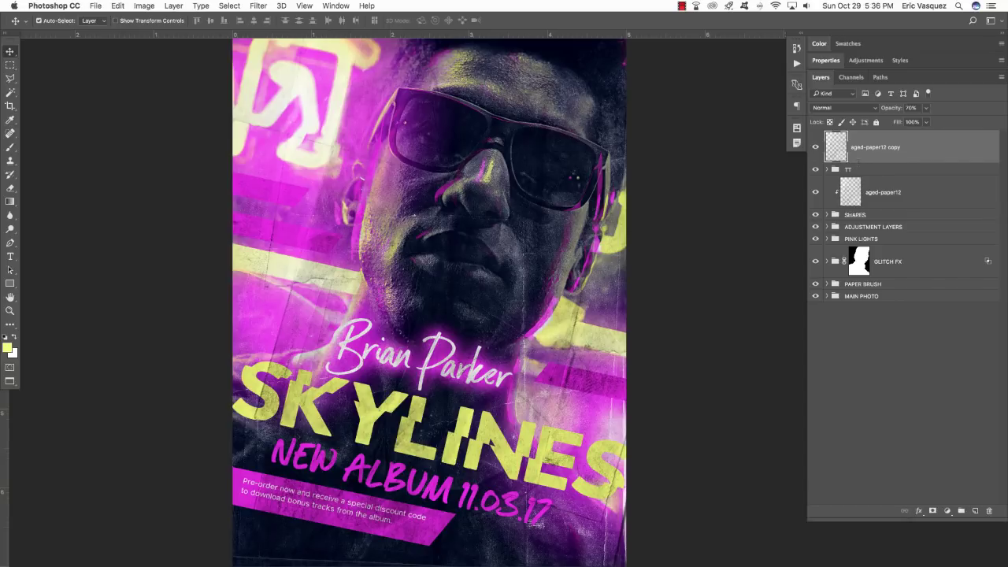
pyautogui.keyDown('alt'); pyautogui.click(858, 162); pyautogui.keyUp('alt')
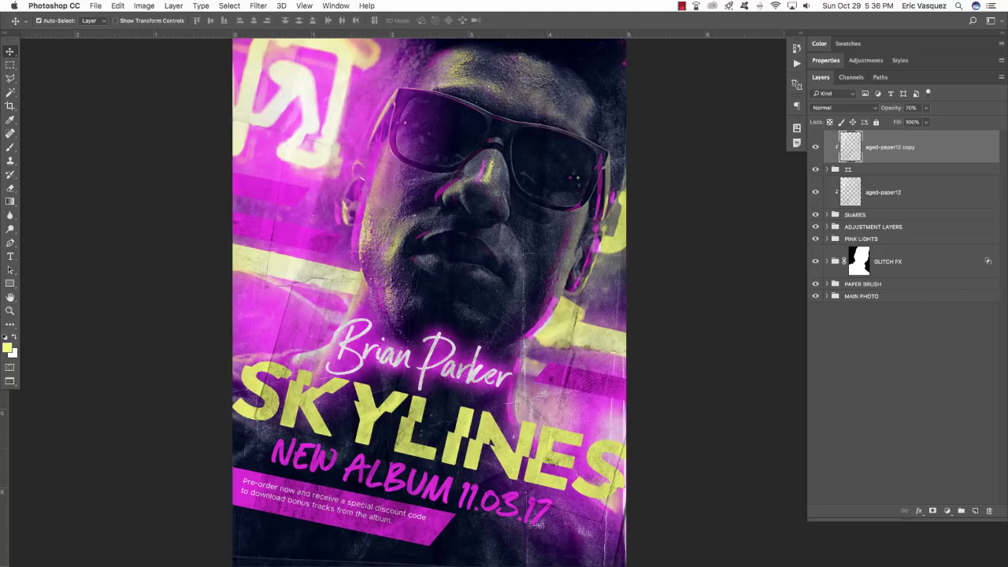
pyautogui.click(816, 147)
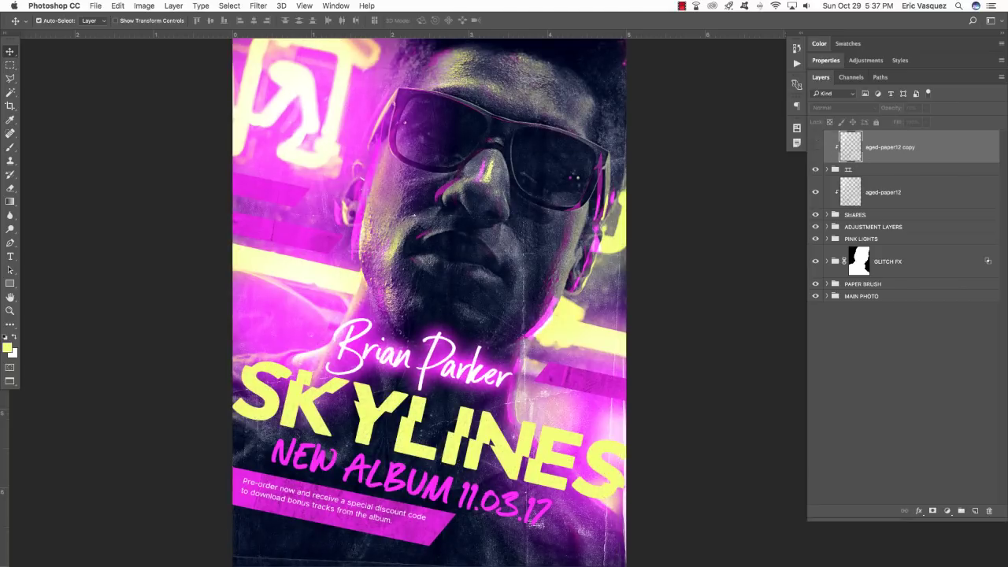
pyautogui.click(816, 148)
pyautogui.click(816, 147)
pyautogui.click(816, 148)
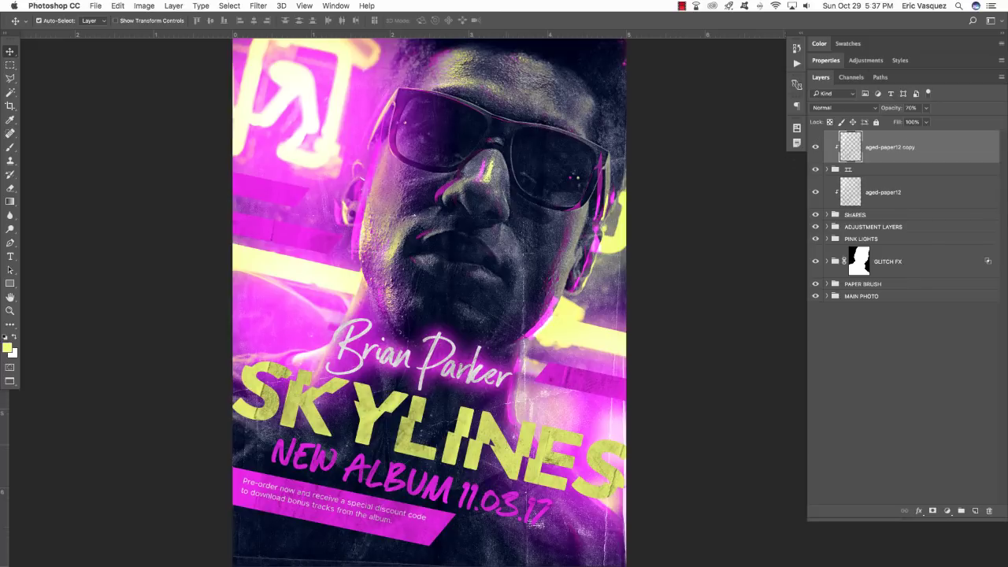
# Shift the texture copy left and rotate it about 14°.
pyautogui.press('super+t')
pyautogui.moveTo(532, 408); pyautogui.dragTo(519, 375)
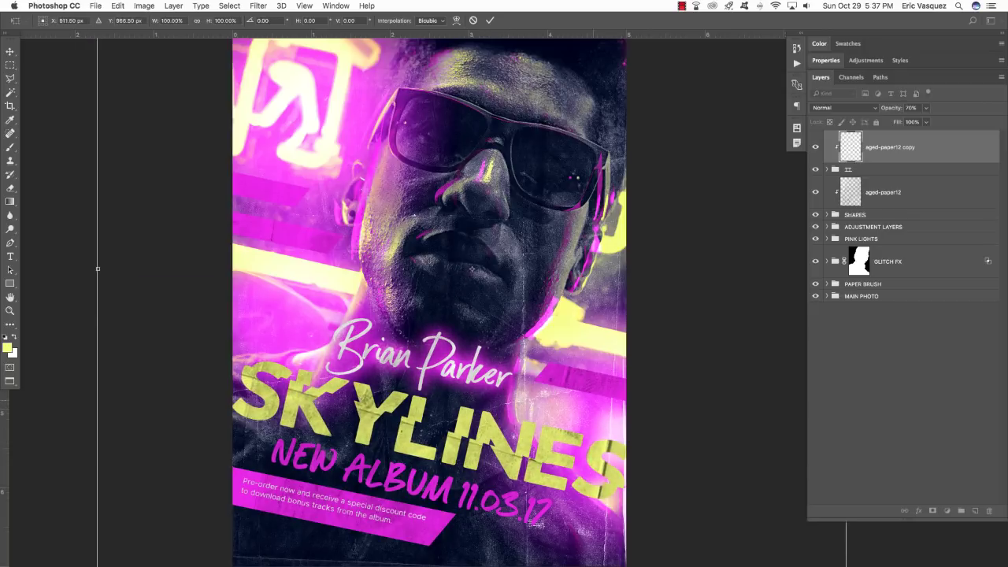
pyautogui.moveTo(69, 398); pyautogui.dragTo(90, 301)
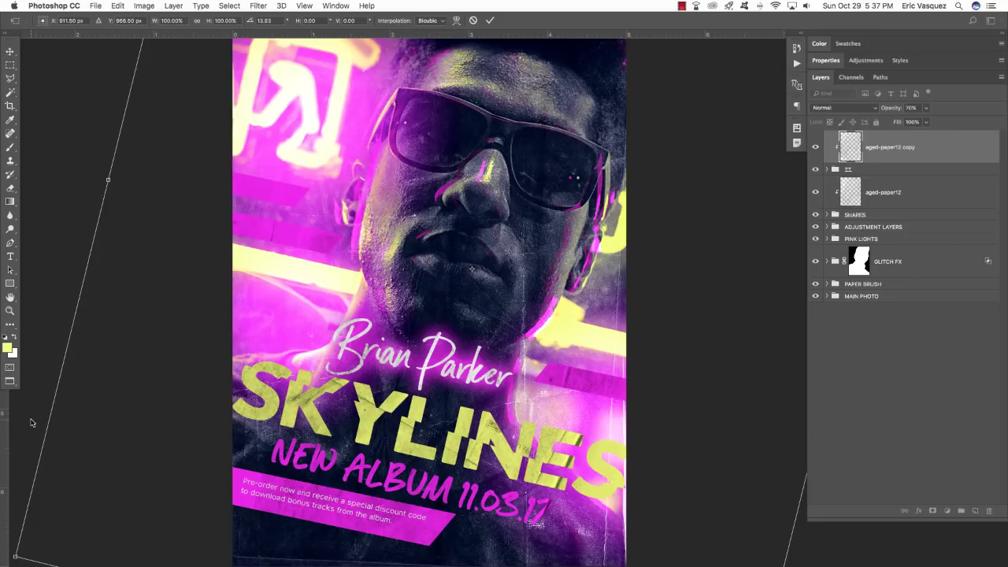
pyautogui.press('Return')
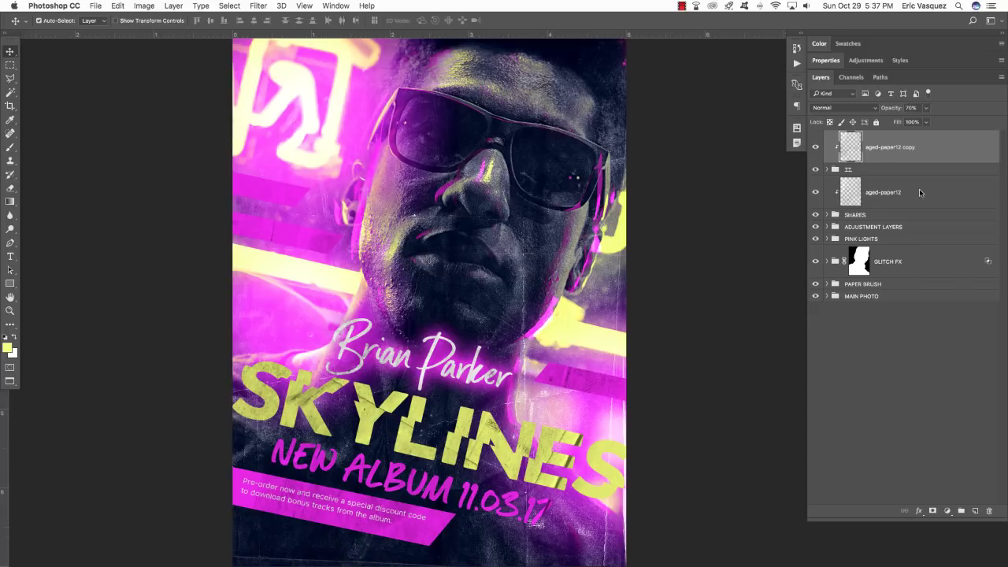
# Add a Levels adjustment clipped above aged-paper12 copy, with black input 33 and white input 225.
pyautogui.click(879, 170)
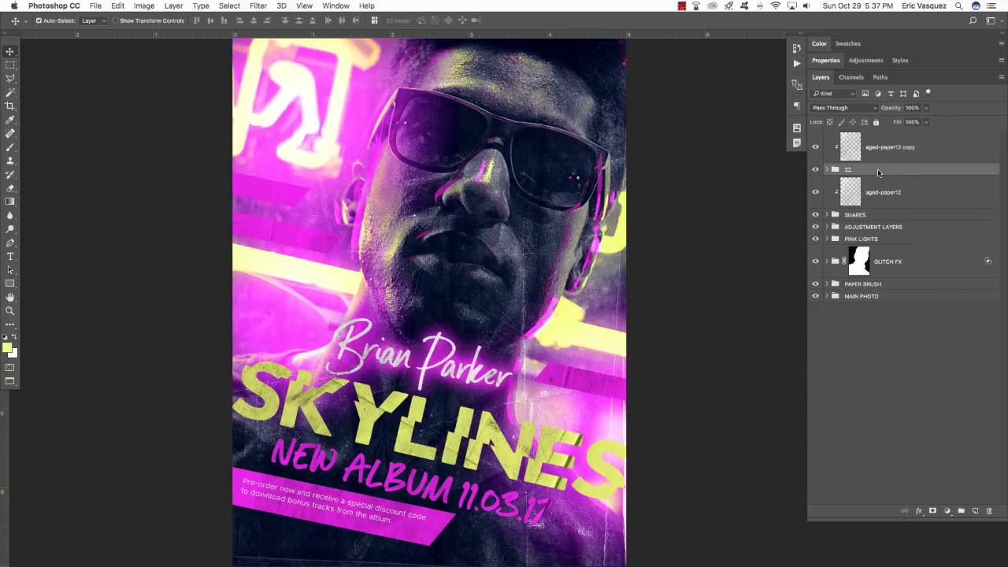
pyautogui.click(947, 510)
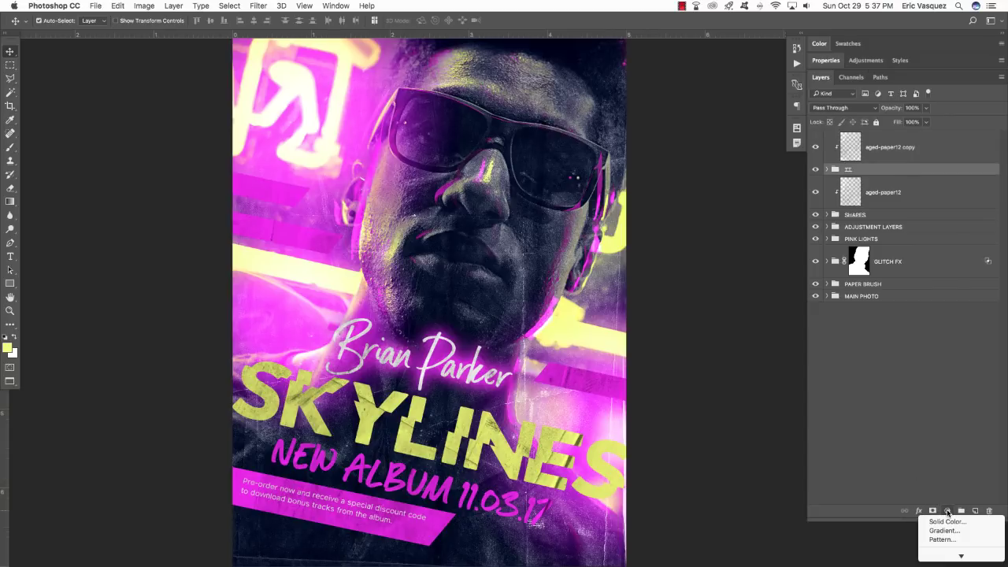
pyautogui.moveTo(960, 555)
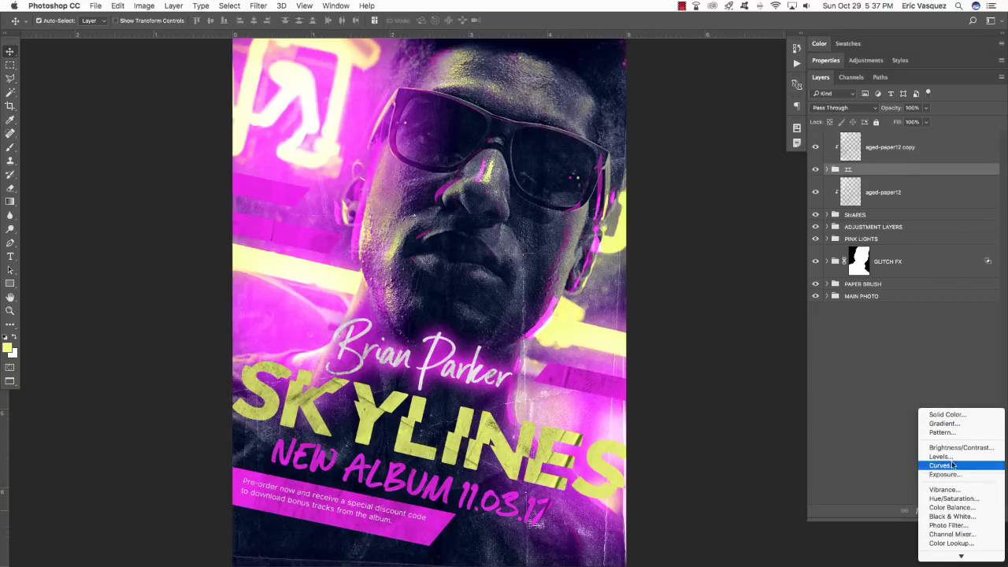
pyautogui.click(951, 458)
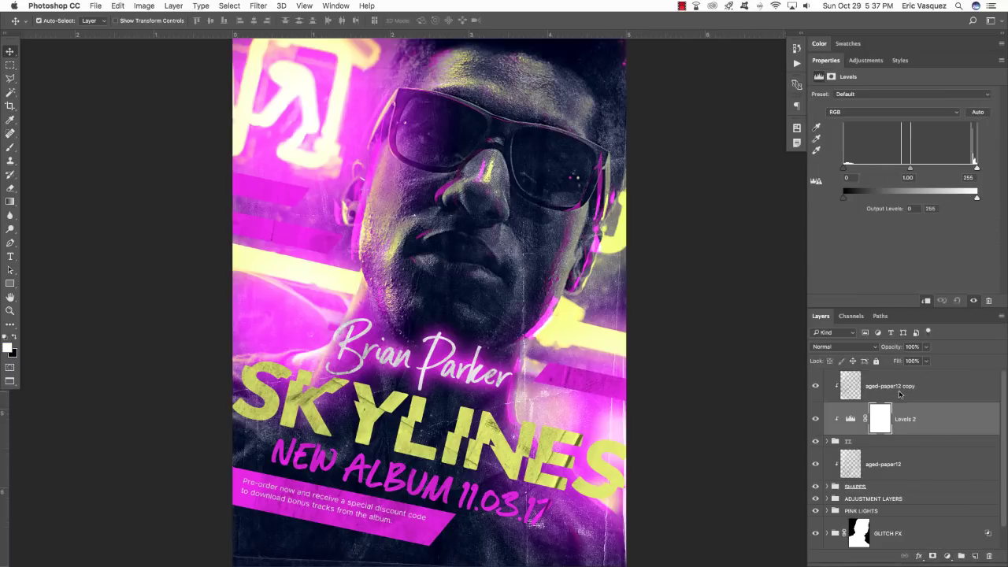
pyautogui.press('super+bracketright')
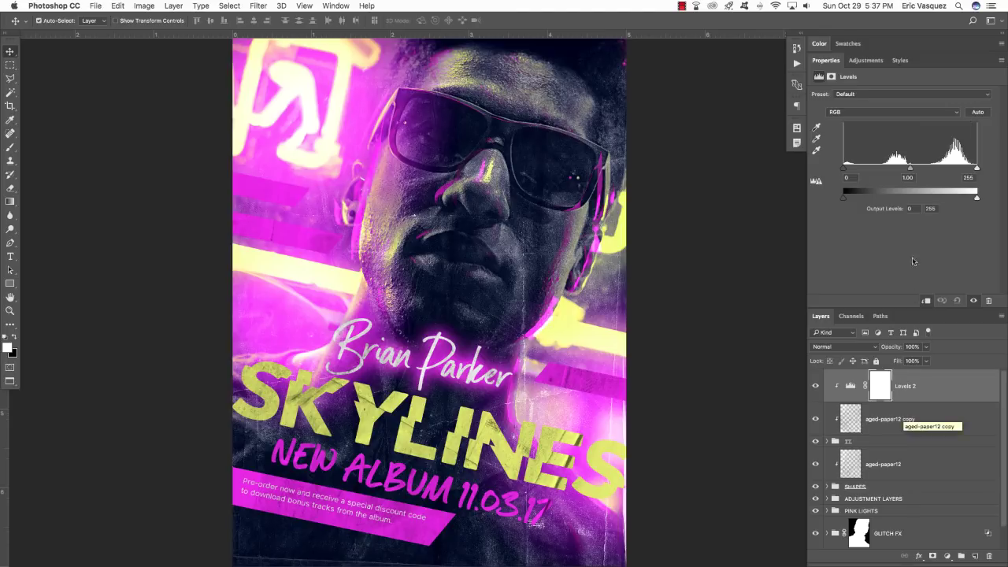
pyautogui.moveTo(843, 168); pyautogui.dragTo(862, 170)
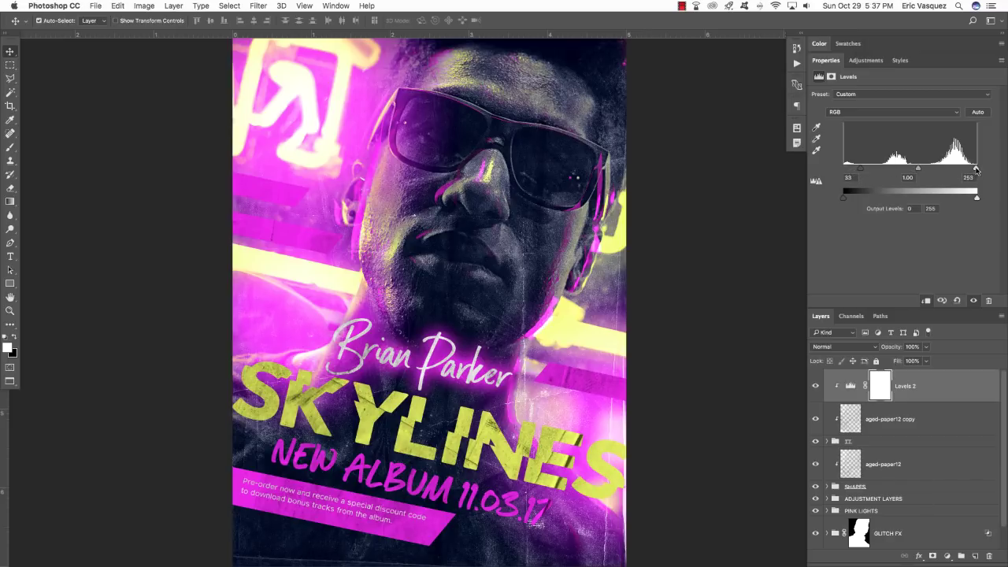
pyautogui.moveTo(977, 171); pyautogui.dragTo(960, 172)
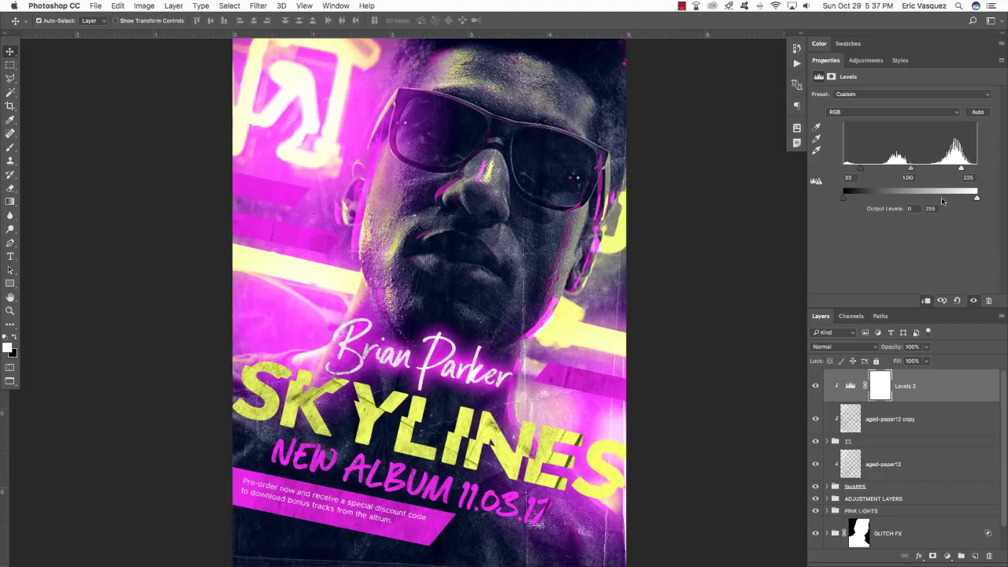
# Toggle the Levels 2 adjustment off and on to compare the contrast boost.
pyautogui.click(817, 387)
pyautogui.click(816, 387)
pyautogui.click(817, 387)
pyautogui.click(817, 386)
pyautogui.click(816, 387)
pyautogui.click(816, 387)
pyautogui.click(817, 387)
pyautogui.click(816, 387)
pyautogui.doubleClick(826, 61)
pyautogui.click(906, 181)
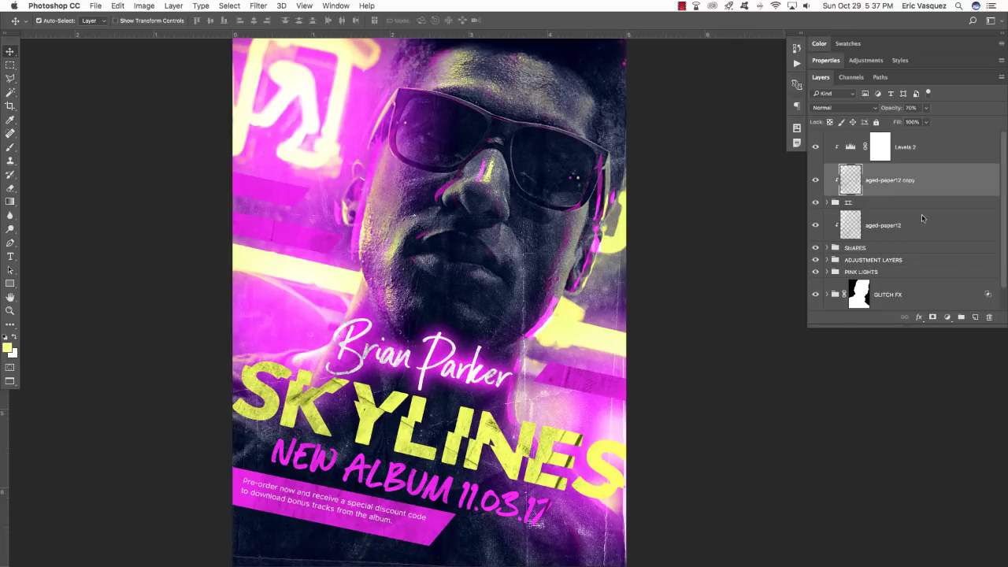
# Duplicate the PAPER BRUSH group and move the copy to the top of the layer stack.
pyautogui.click(899, 202)
pyautogui.scroll(-2, 867, 263)
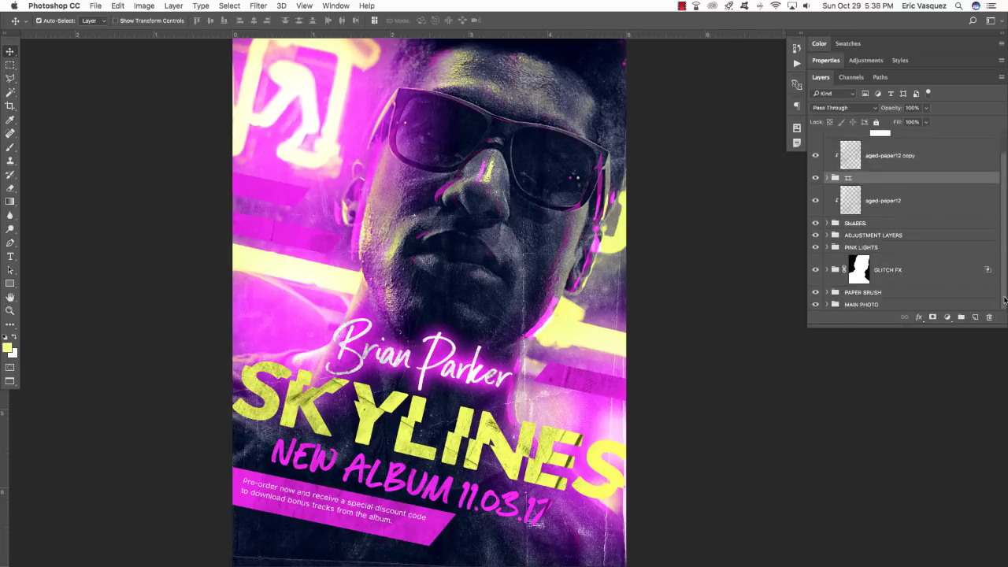
pyautogui.moveTo(968, 326); pyautogui.dragTo(940, 466)
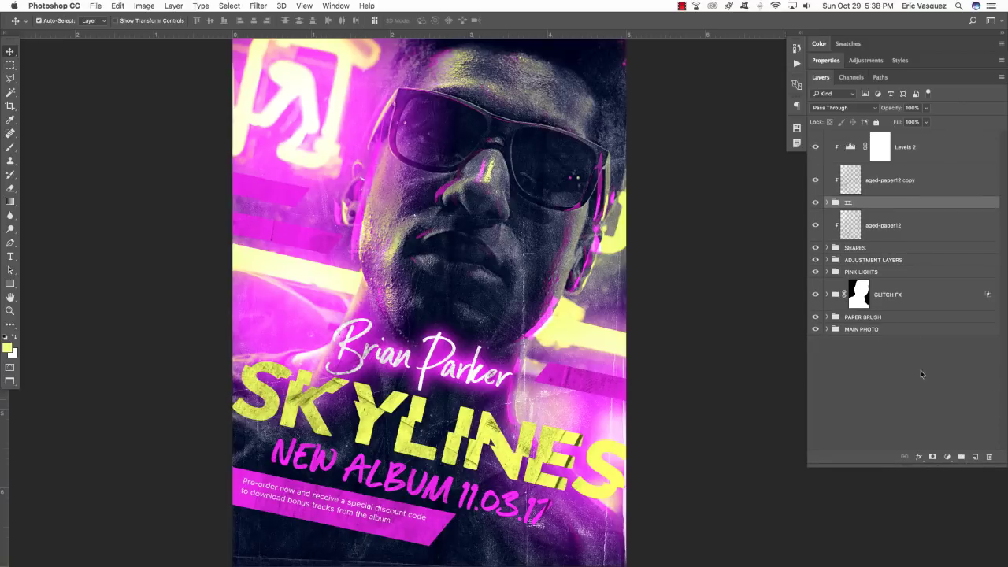
pyautogui.click(894, 318)
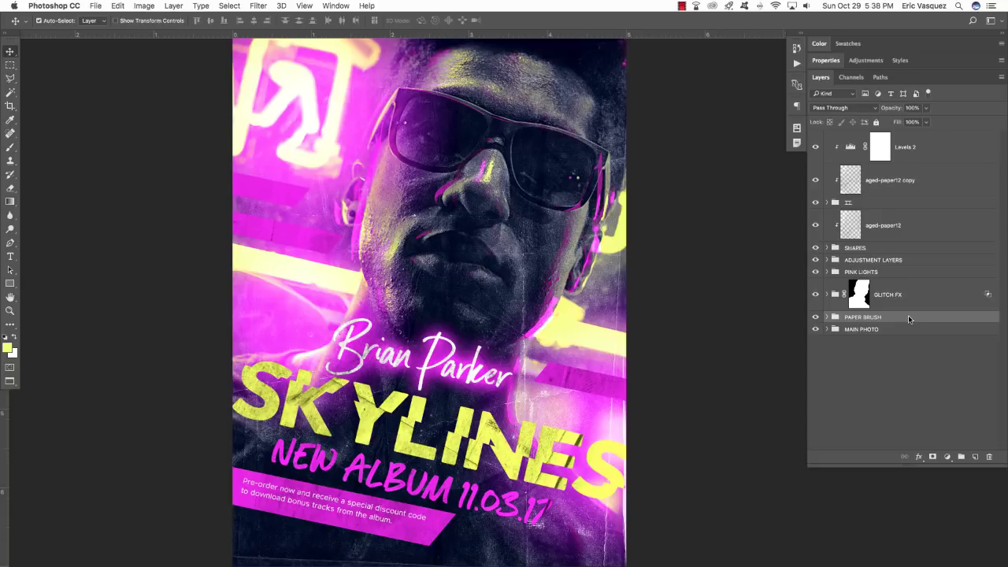
pyautogui.press('super+j')
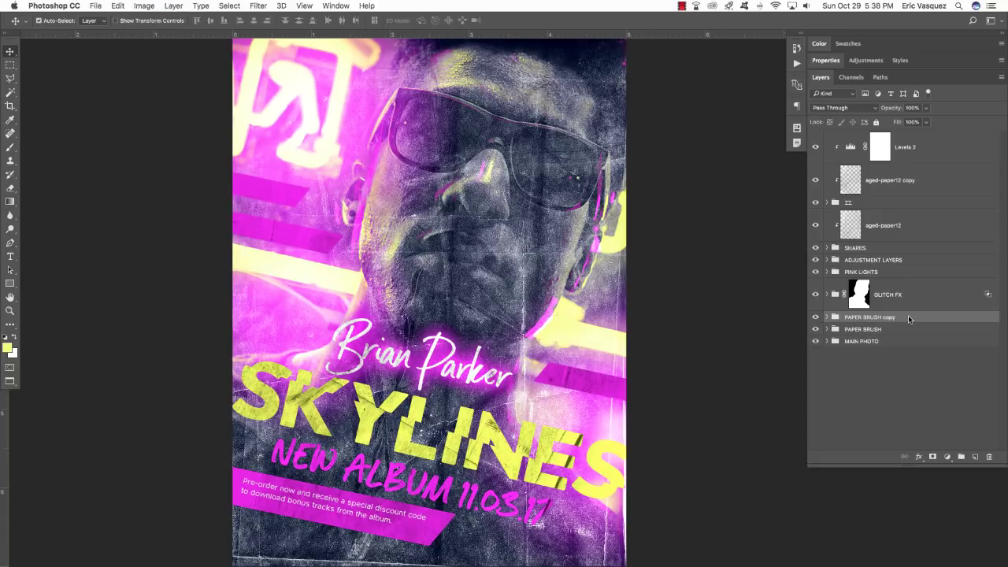
pyautogui.moveTo(940, 318); pyautogui.dragTo(917, 137)
# Rename the top copy to PAPER BRUSH, set it to 30% opacity, and fit the poster on screen.
pyautogui.doubleClick(882, 136)
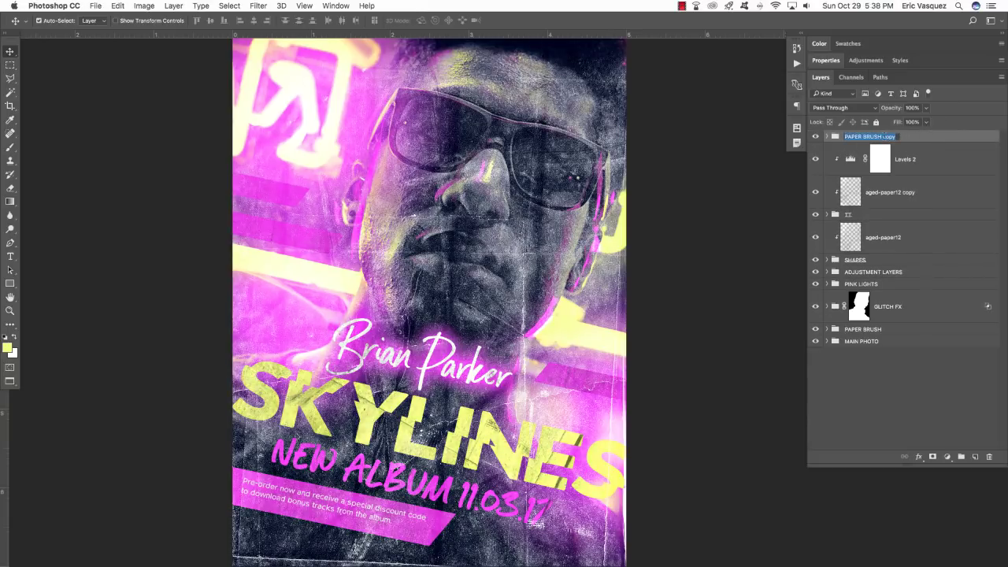
pyautogui.moveTo(881, 136); pyautogui.dragTo(966, 139)
pyautogui.press('BackSpace')
pyautogui.press('Return')
pyautogui.press('3')
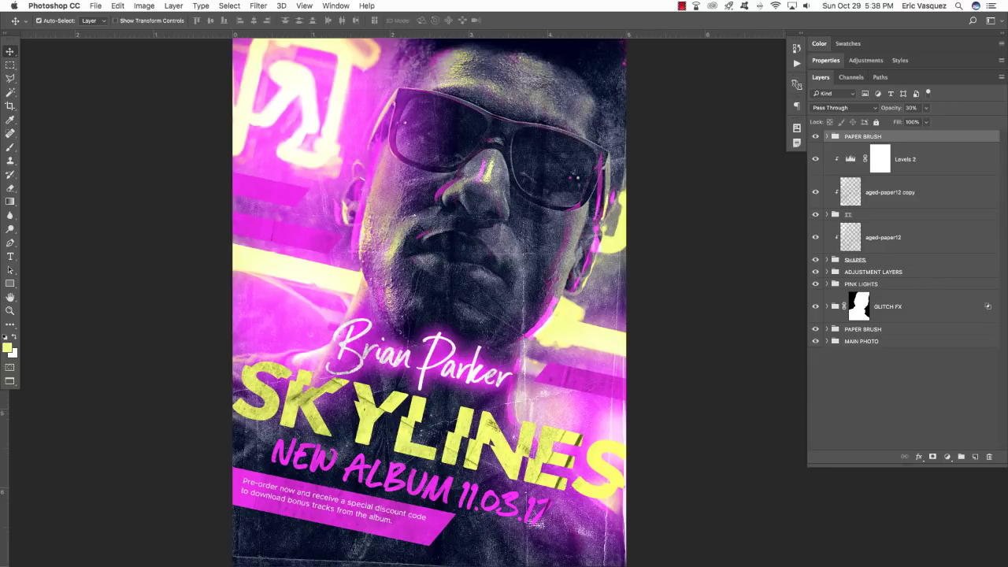
pyautogui.press('super+0')
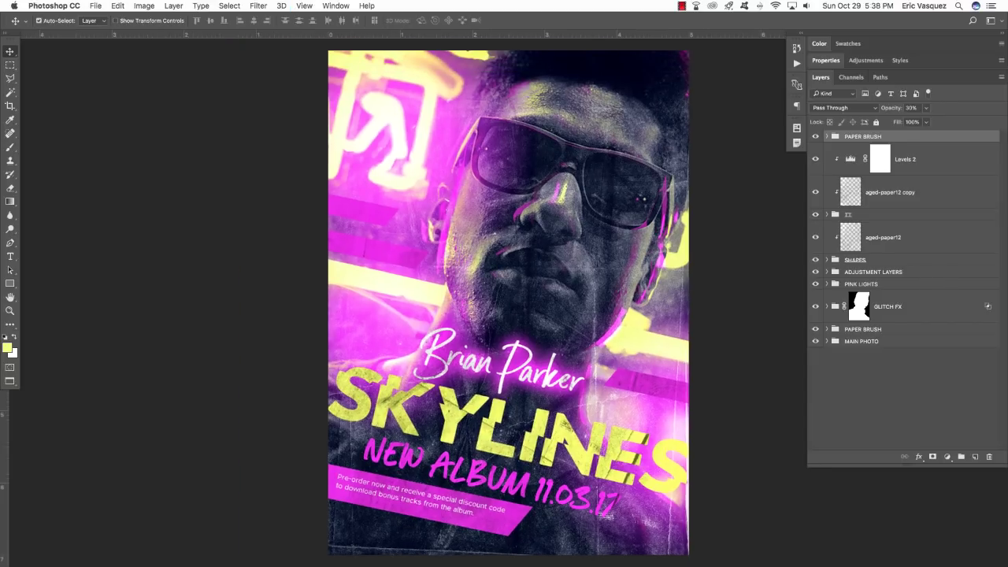